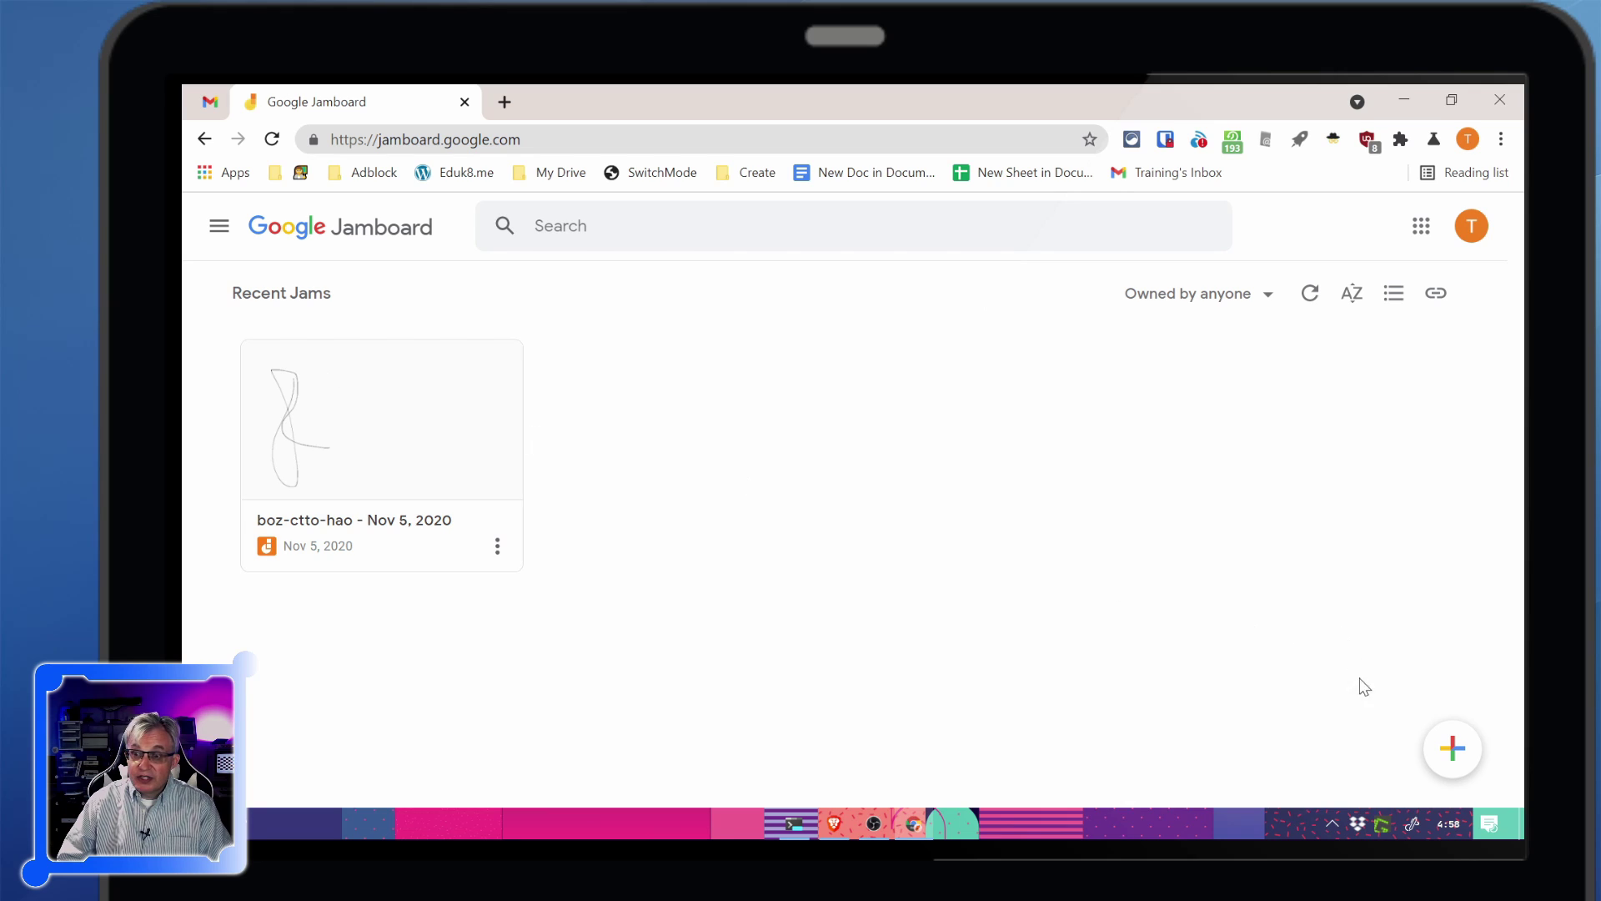
# - Create a new jam and rename it "My great Jam"
pyautogui.click(1456, 760)
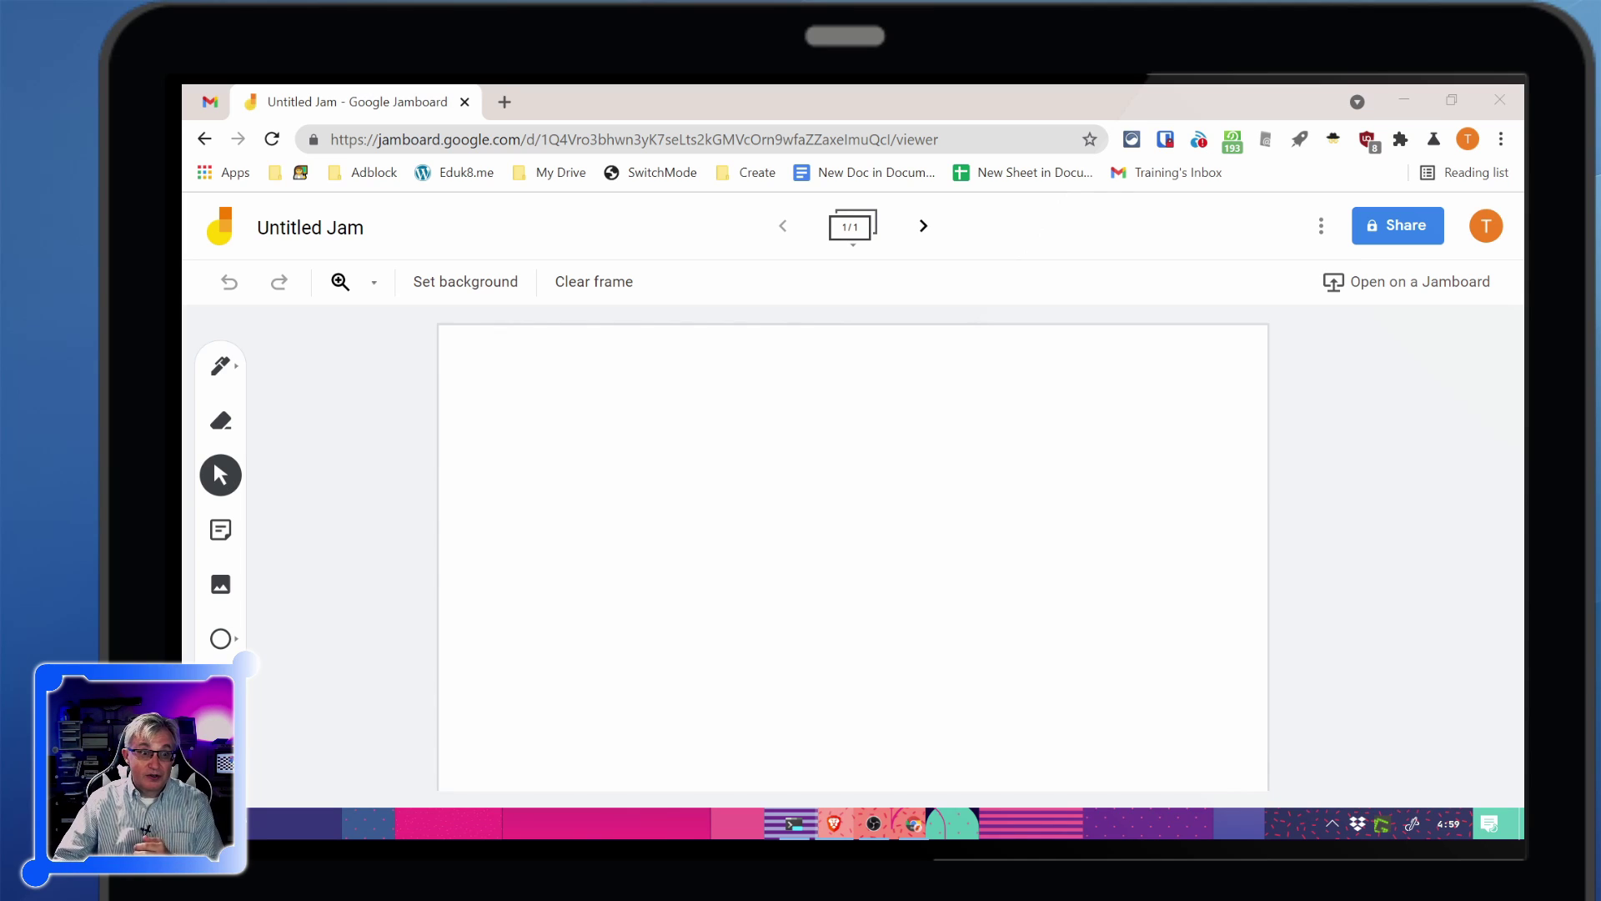
pyautogui.click(376, 227)
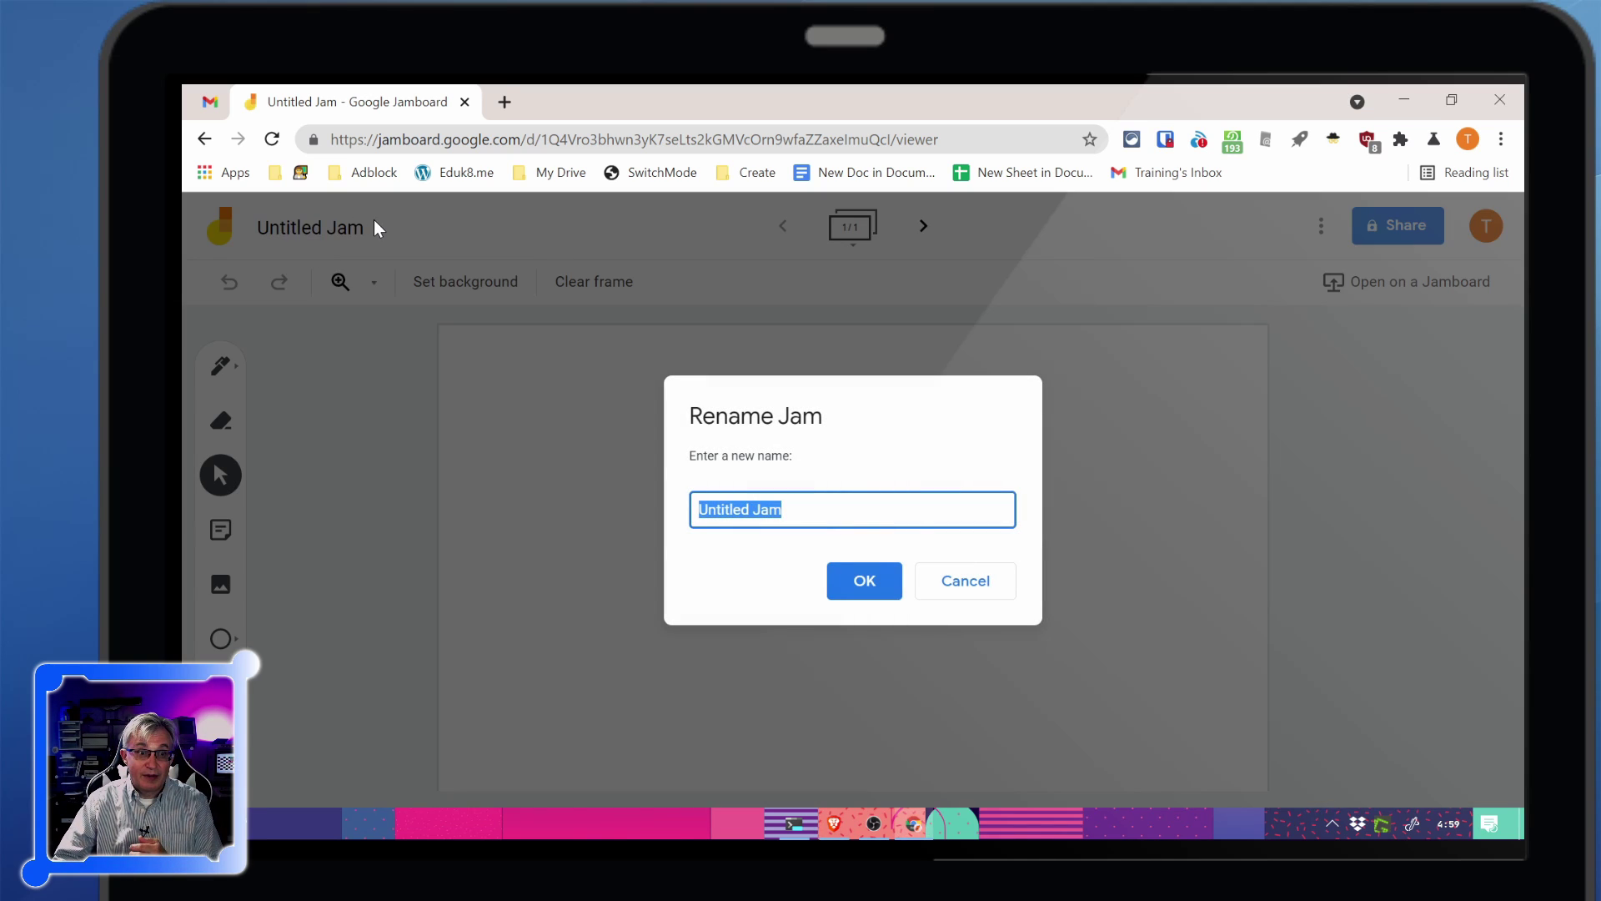
pyautogui.write('My great')
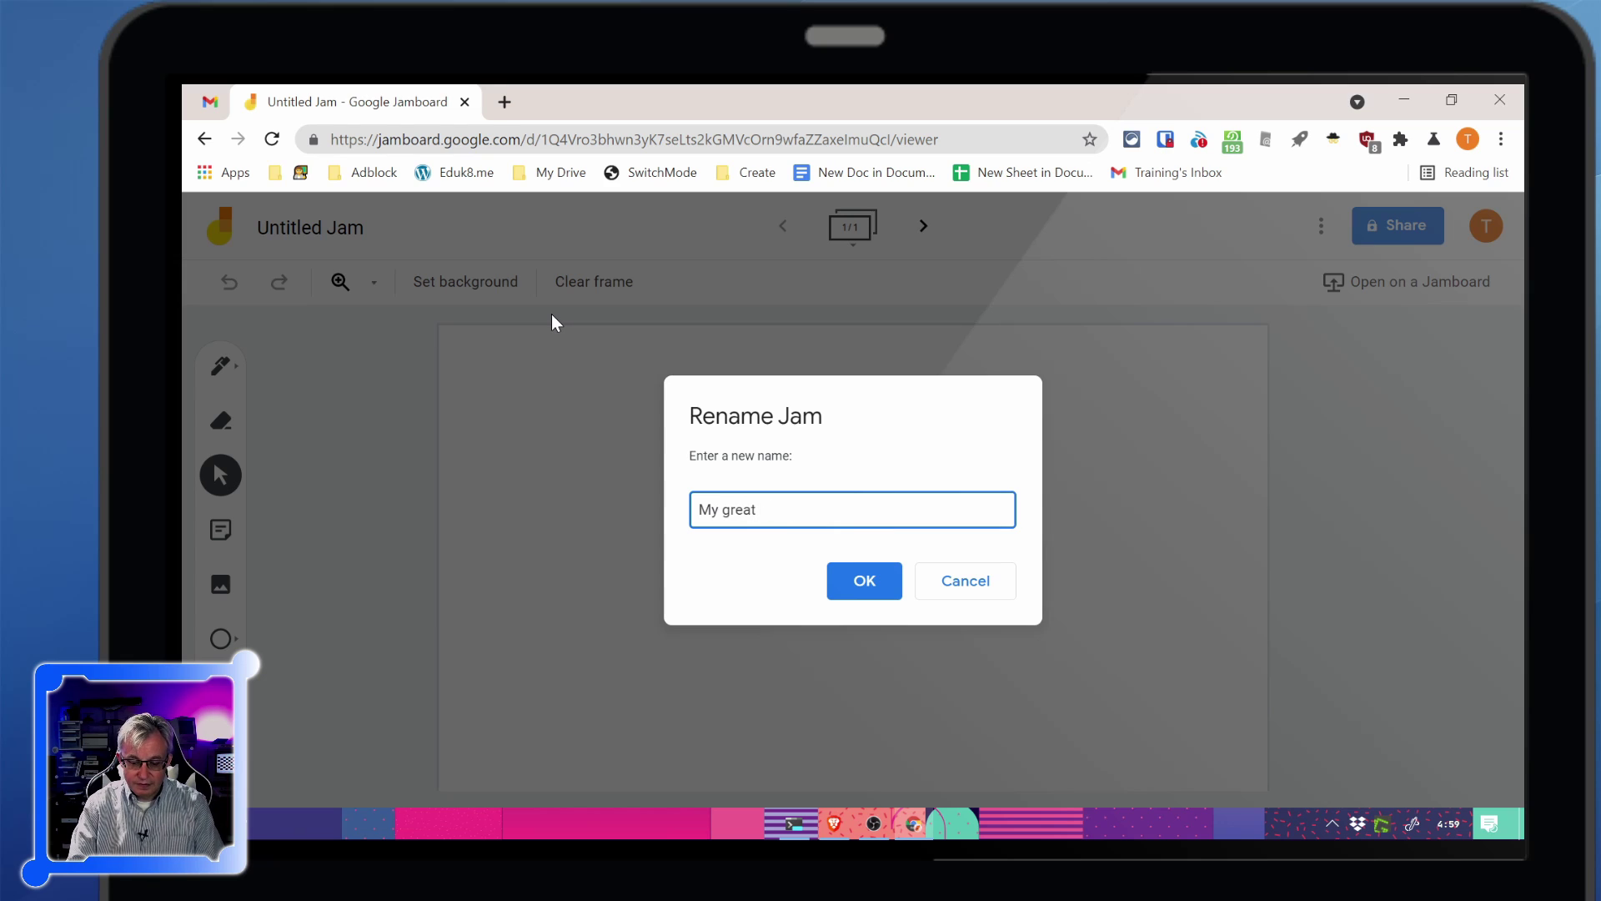
pyautogui.write(' Jam')
pyautogui.press('Return')
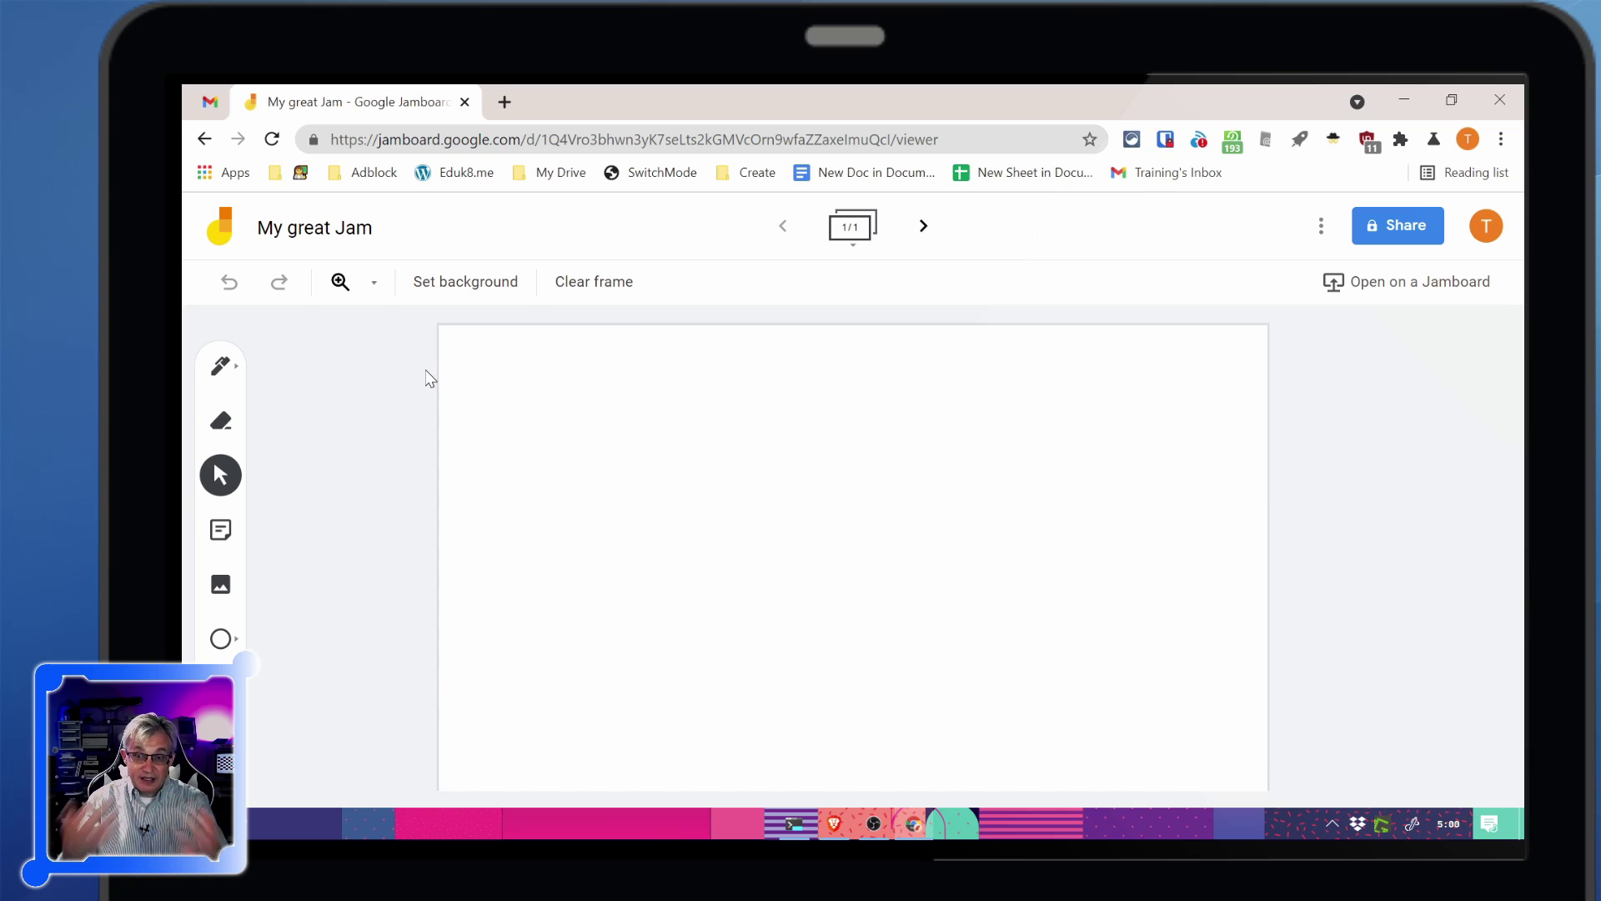
# - Handwrite "Hi" in thin black pen strokes in the upper-left part of the frame
pyautogui.click(223, 373)
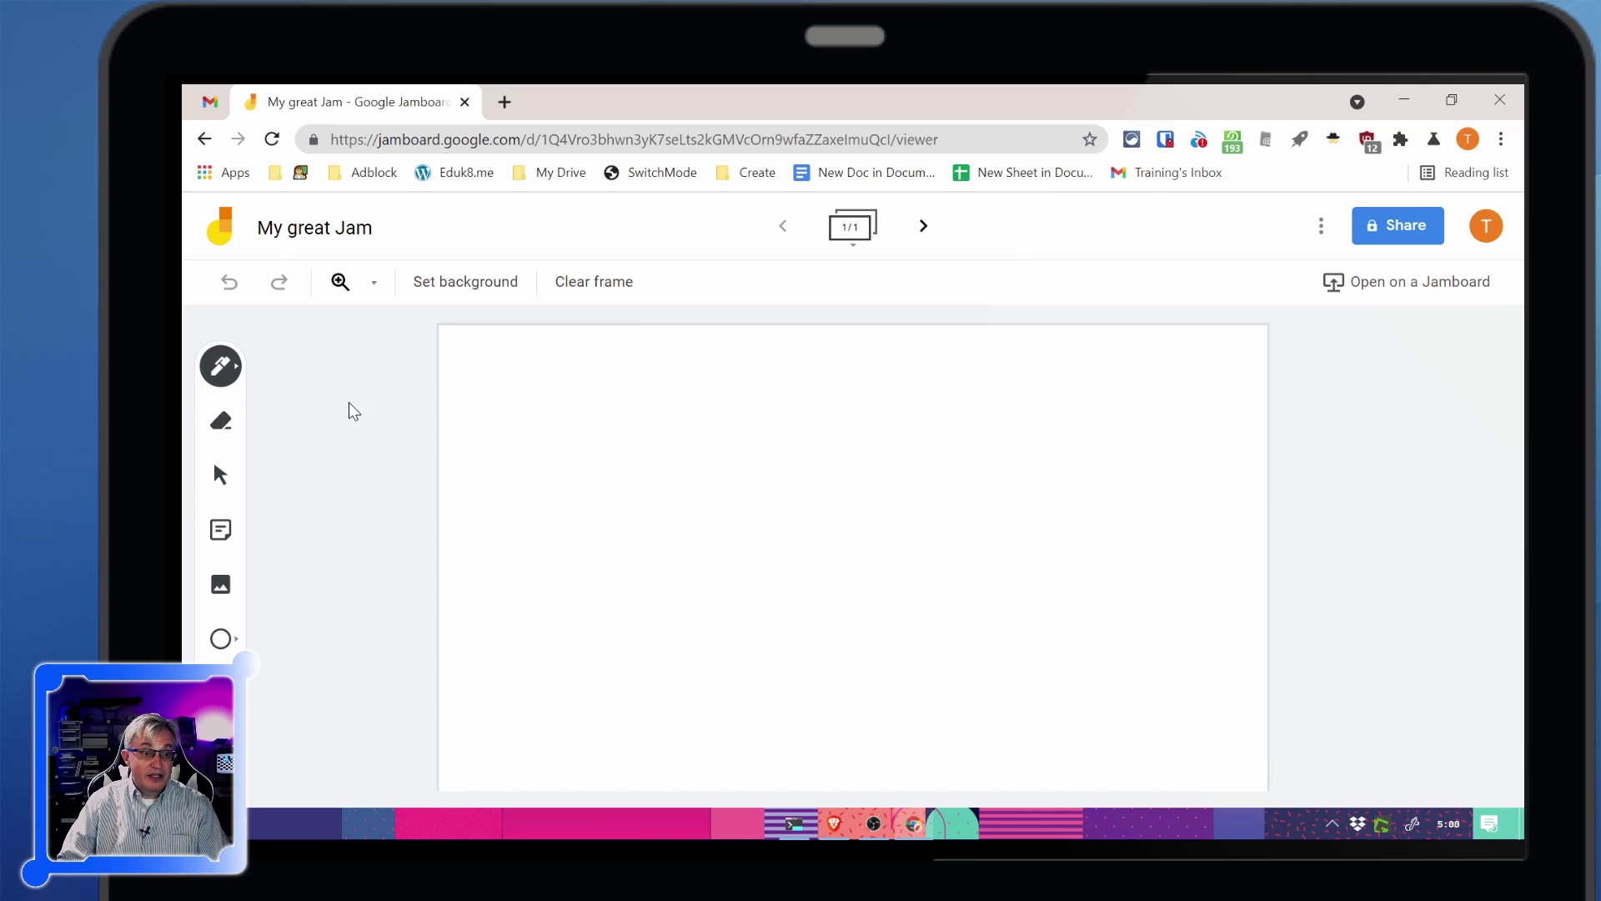
pyautogui.moveTo(556, 402); pyautogui.dragTo(570, 528)
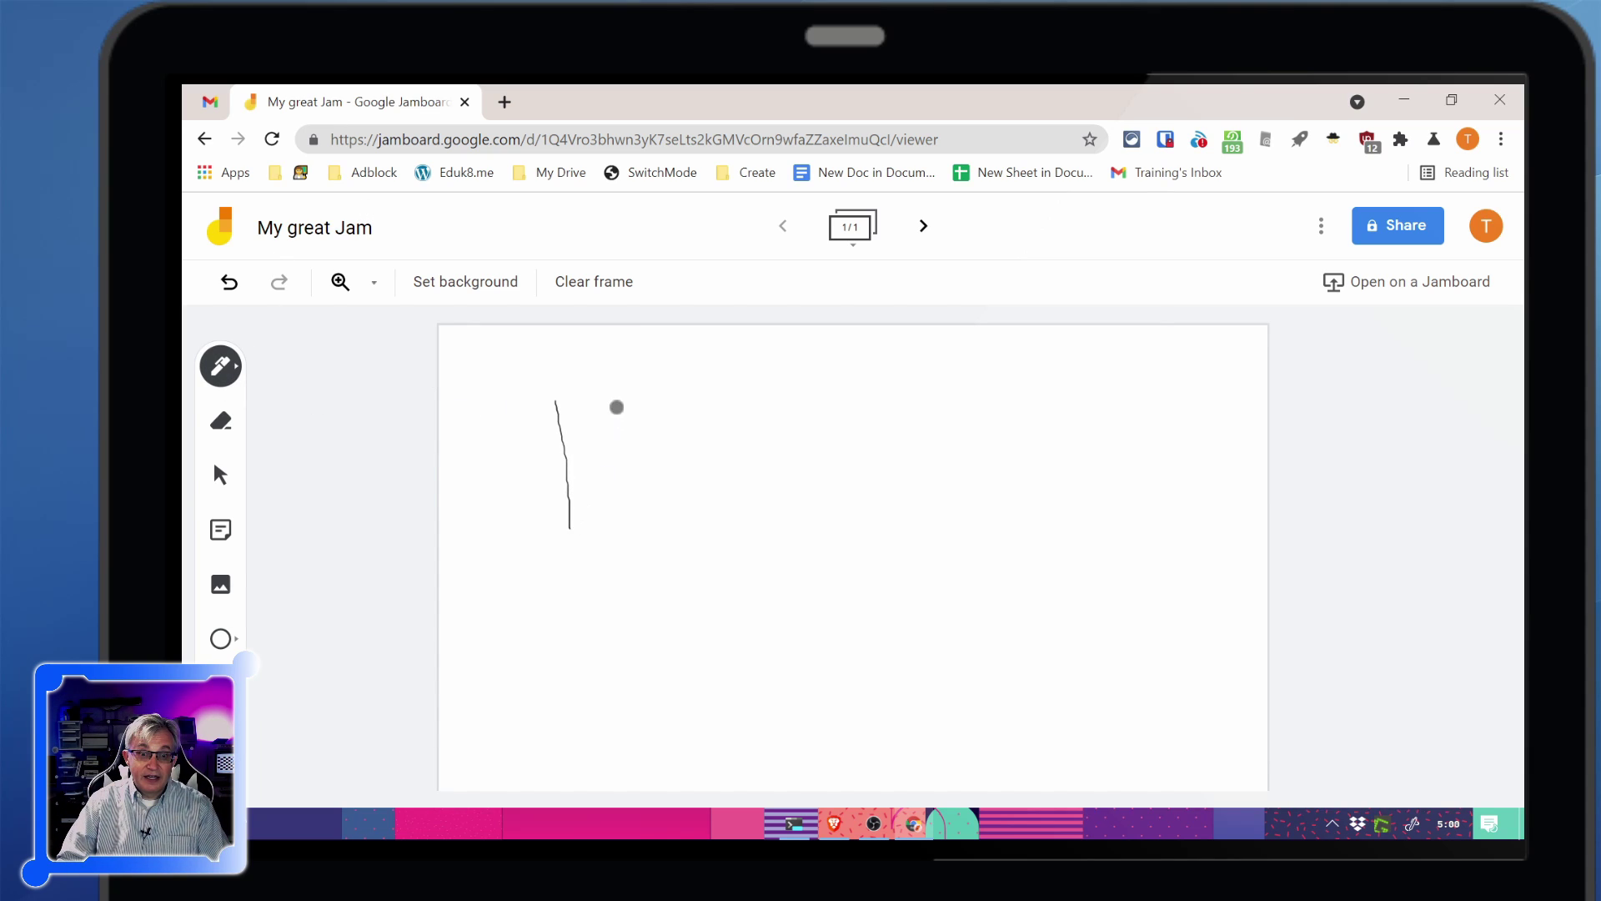
pyautogui.moveTo(617, 404)
pyautogui.mouseDown()
pyautogui.moveTo(624, 490)
pyautogui.moveTo(610, 448)
pyautogui.moveTo(665, 507)
pyautogui.mouseUp()
pyautogui.click(664, 424)
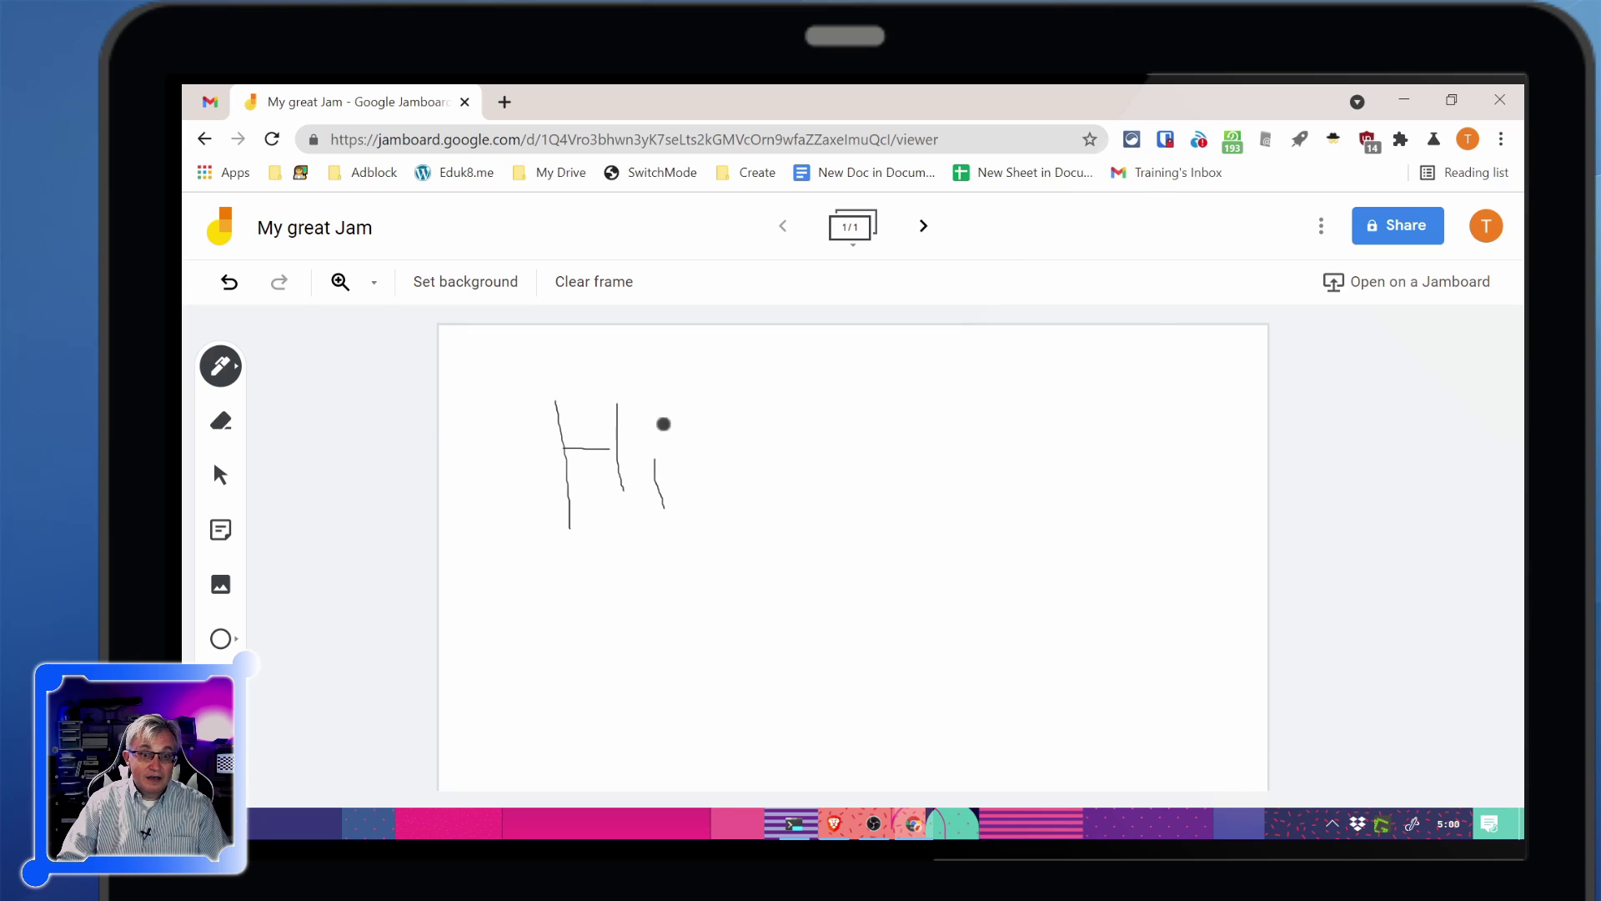
# - Draw black freehand strokes on the frame with the marker, the thick brush-like pen and the wide translucent pen
pyautogui.click(221, 368)
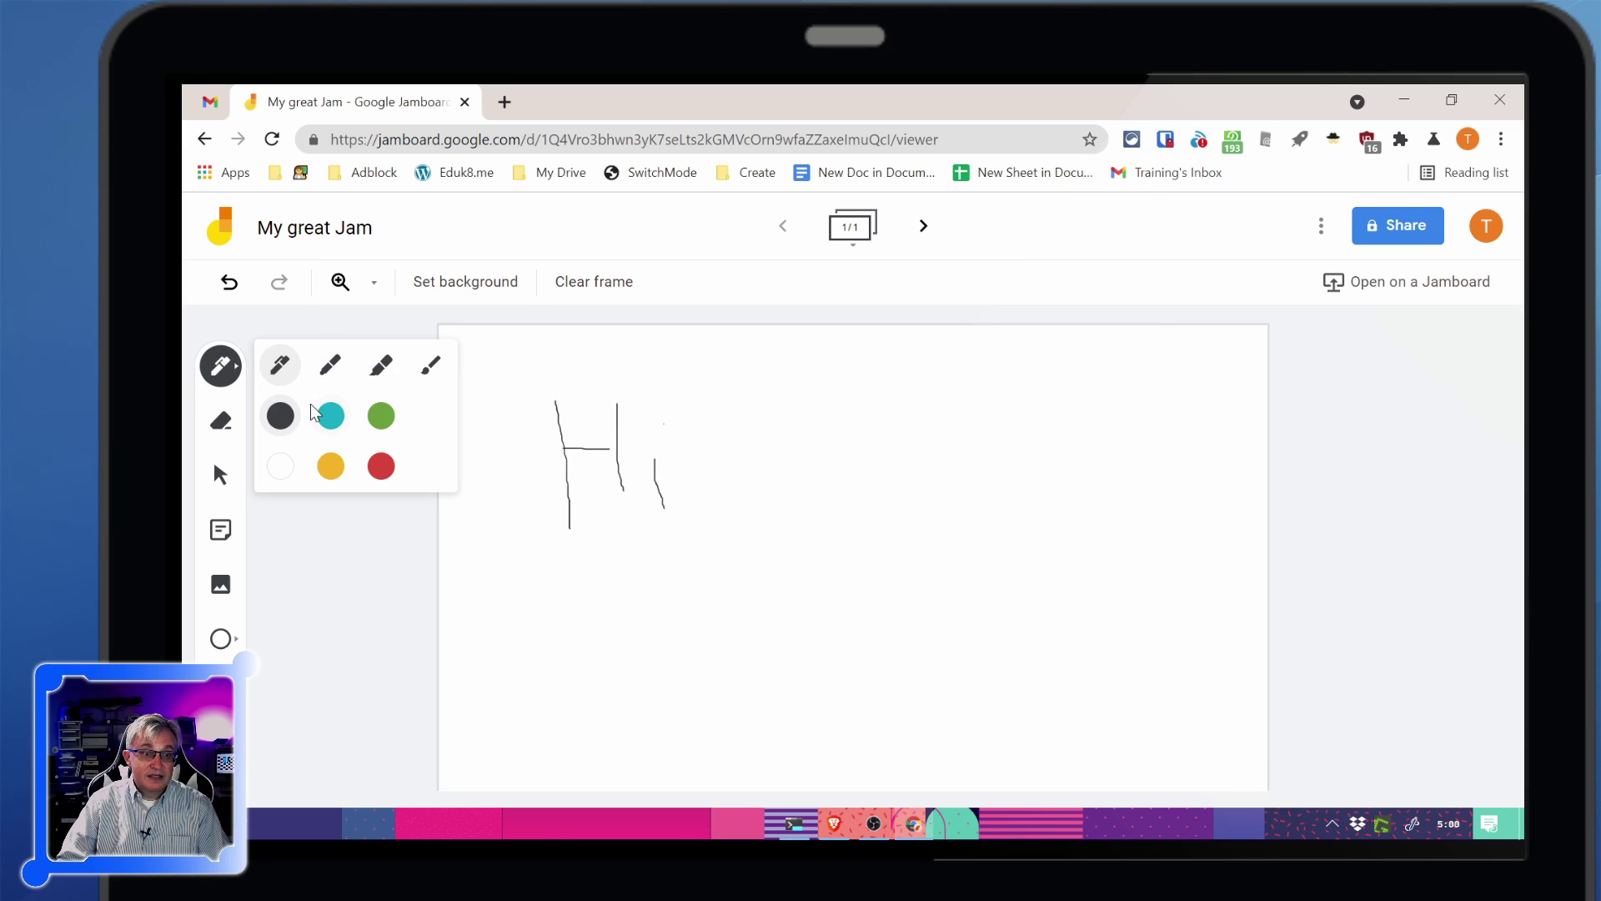
pyautogui.click(326, 369)
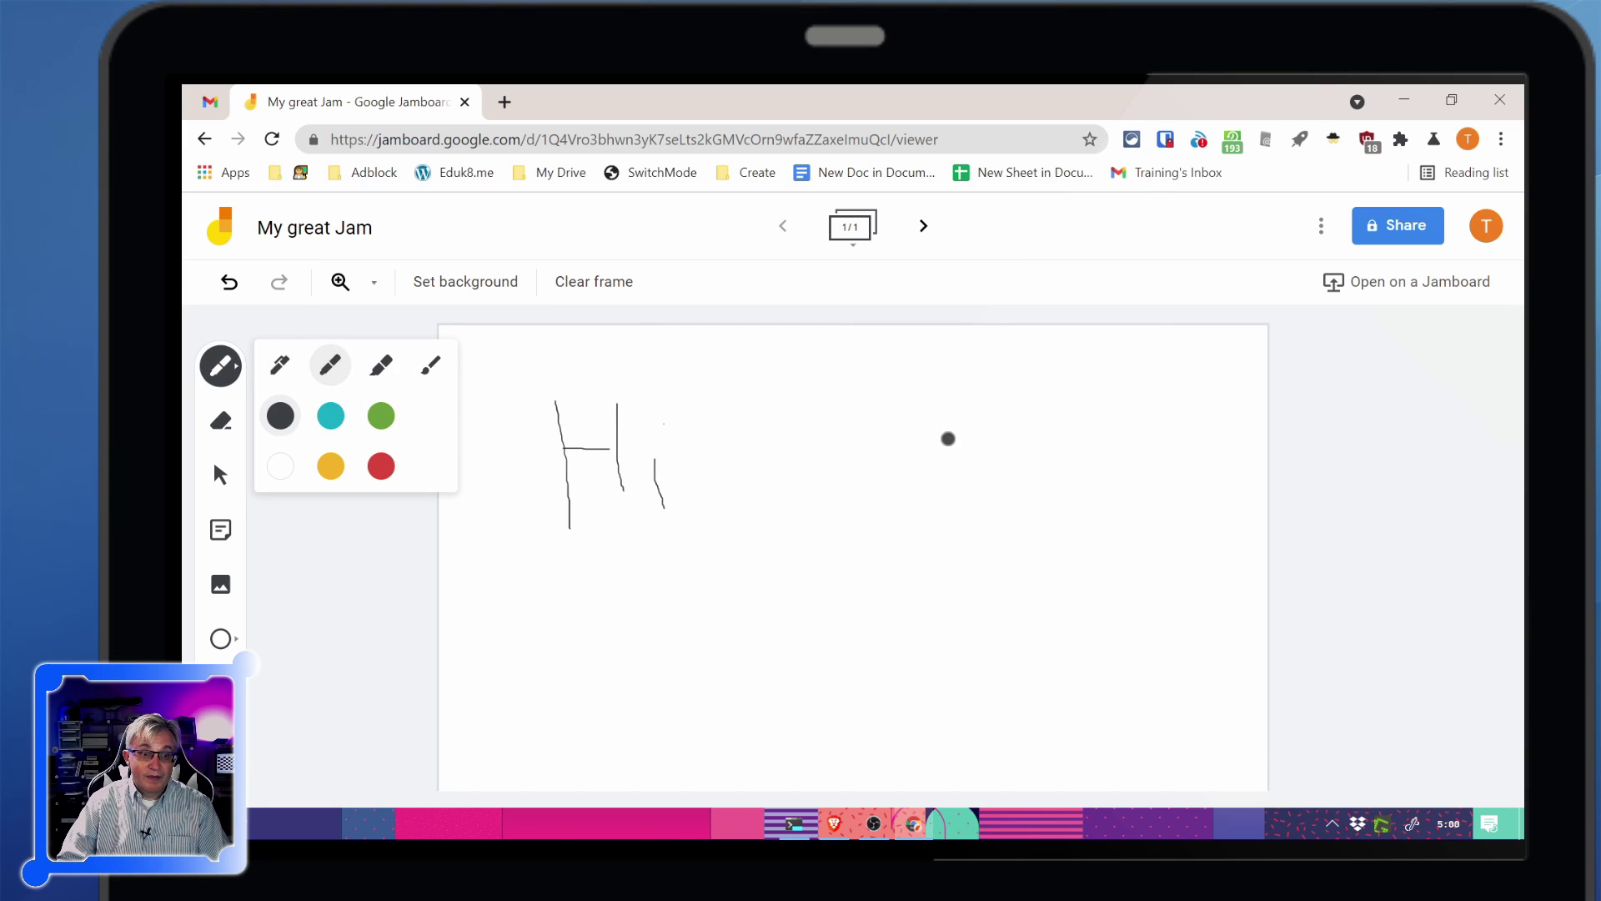
pyautogui.moveTo(948, 437)
pyautogui.mouseDown()
pyautogui.moveTo(904, 536)
pyautogui.moveTo(825, 531)
pyautogui.mouseUp()
pyautogui.click(221, 367)
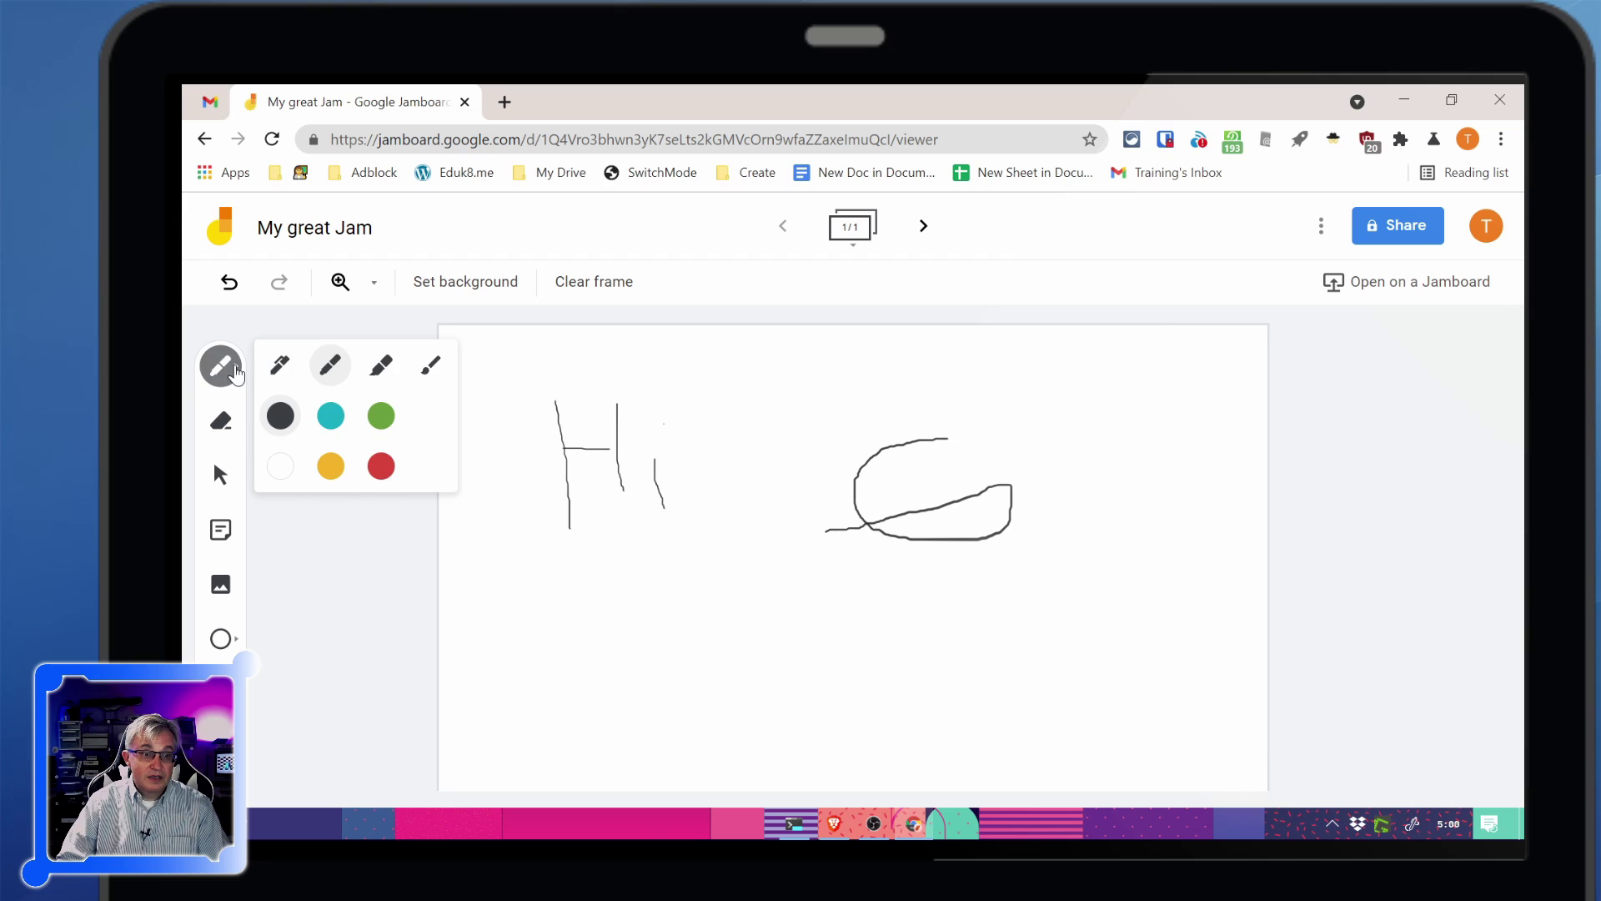
pyautogui.click(388, 374)
pyautogui.moveTo(521, 418)
pyautogui.mouseDown()
pyautogui.moveTo(629, 422)
pyautogui.moveTo(573, 464)
pyautogui.mouseUp()
pyautogui.click(221, 367)
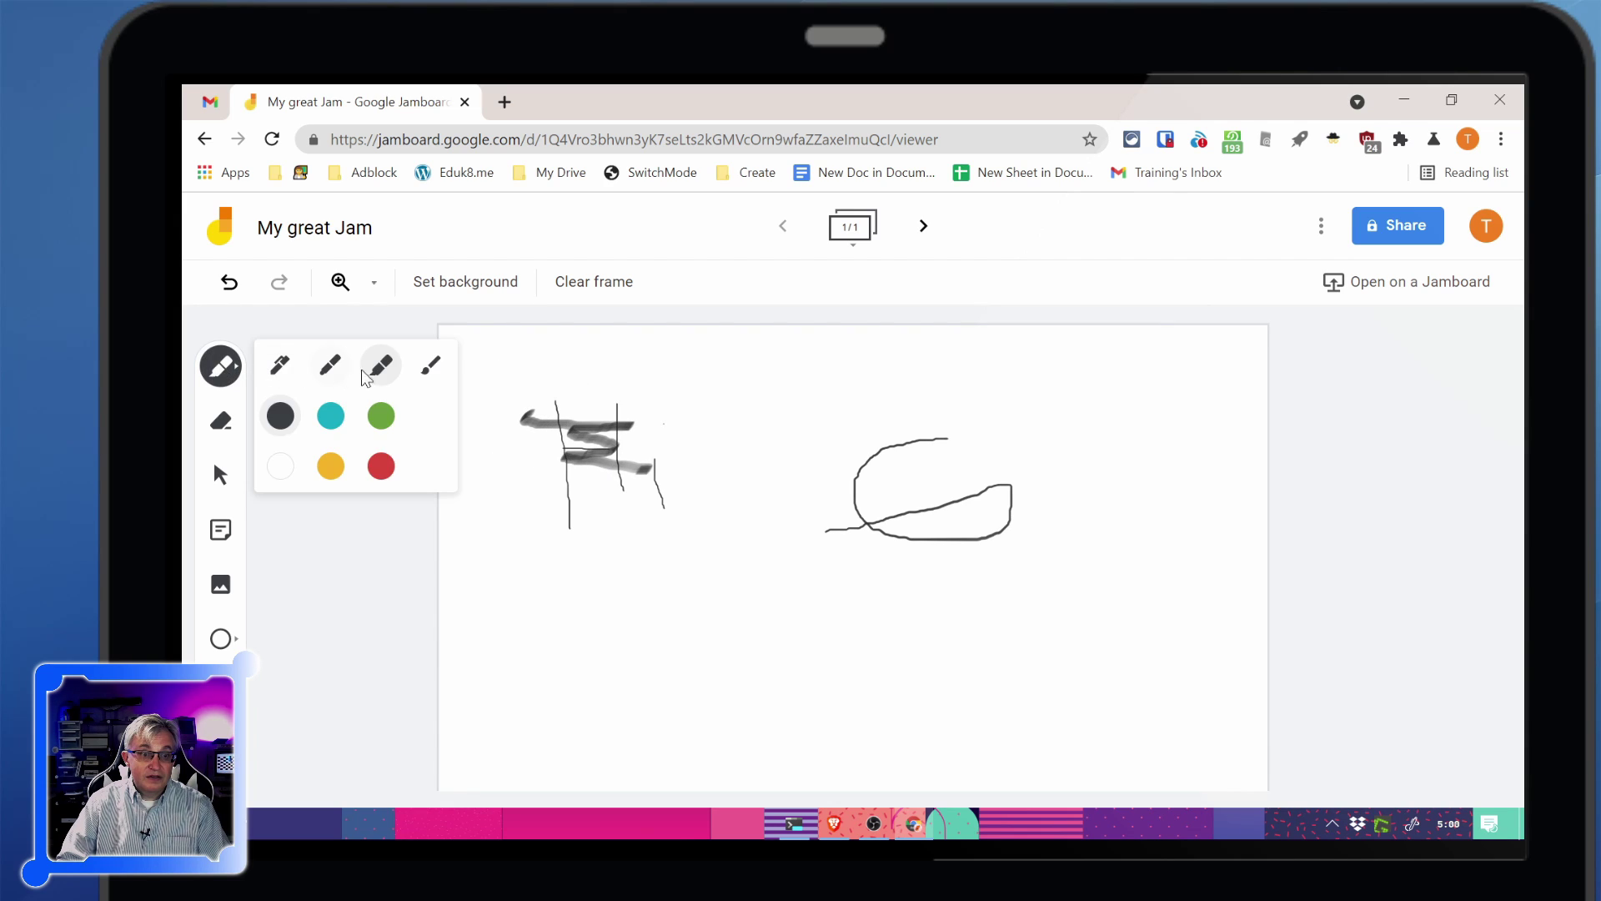
pyautogui.click(431, 364)
pyautogui.moveTo(743, 370)
pyautogui.mouseDown()
pyautogui.moveTo(803, 360)
pyautogui.moveTo(665, 594)
pyautogui.moveTo(833, 522)
pyautogui.moveTo(758, 415)
pyautogui.mouseUp()
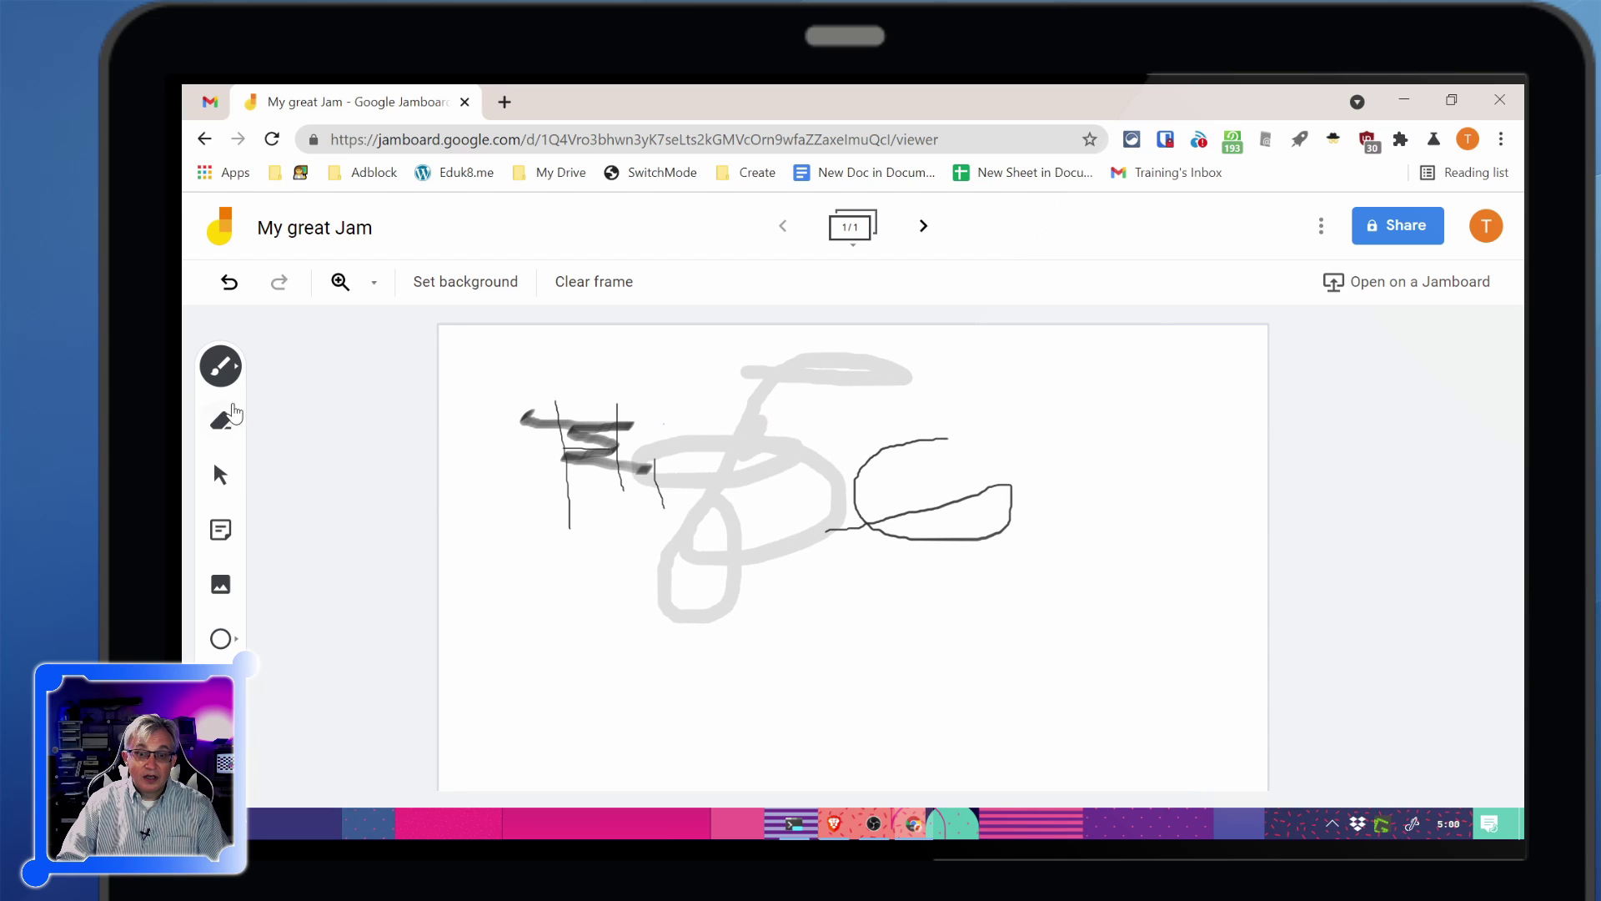
# - Switch the drawing colour to teal and draw strokes with the wide translucent pen and the thin pen
pyautogui.click(236, 361)
pyautogui.click(330, 417)
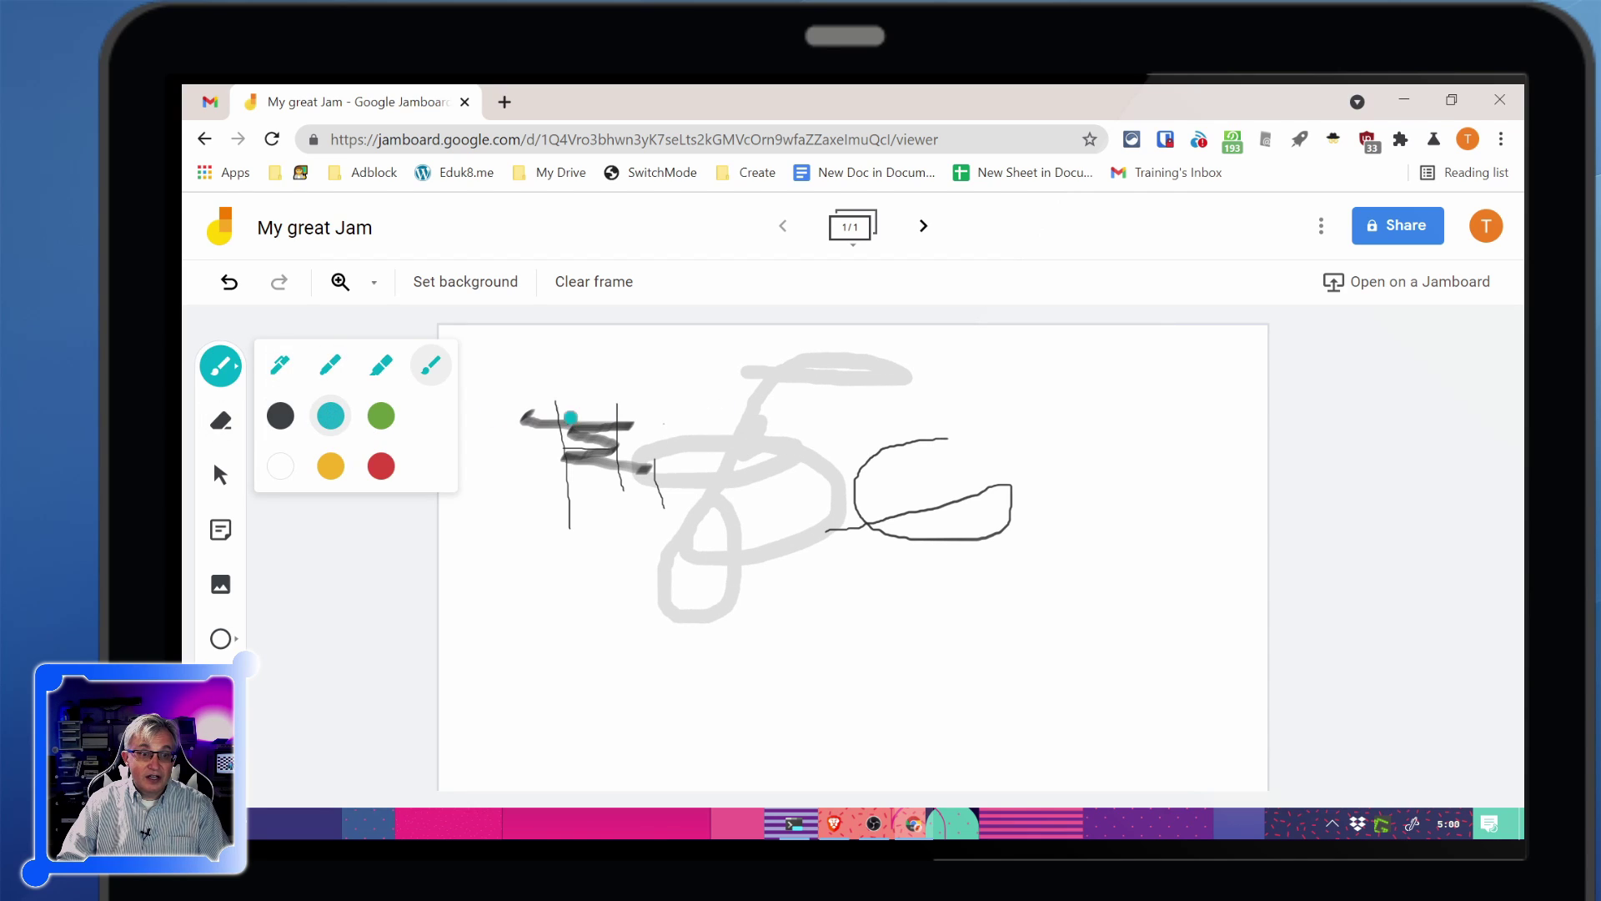
pyautogui.moveTo(689, 411)
pyautogui.mouseDown()
pyautogui.moveTo(690, 433)
pyautogui.moveTo(703, 419)
pyautogui.mouseUp()
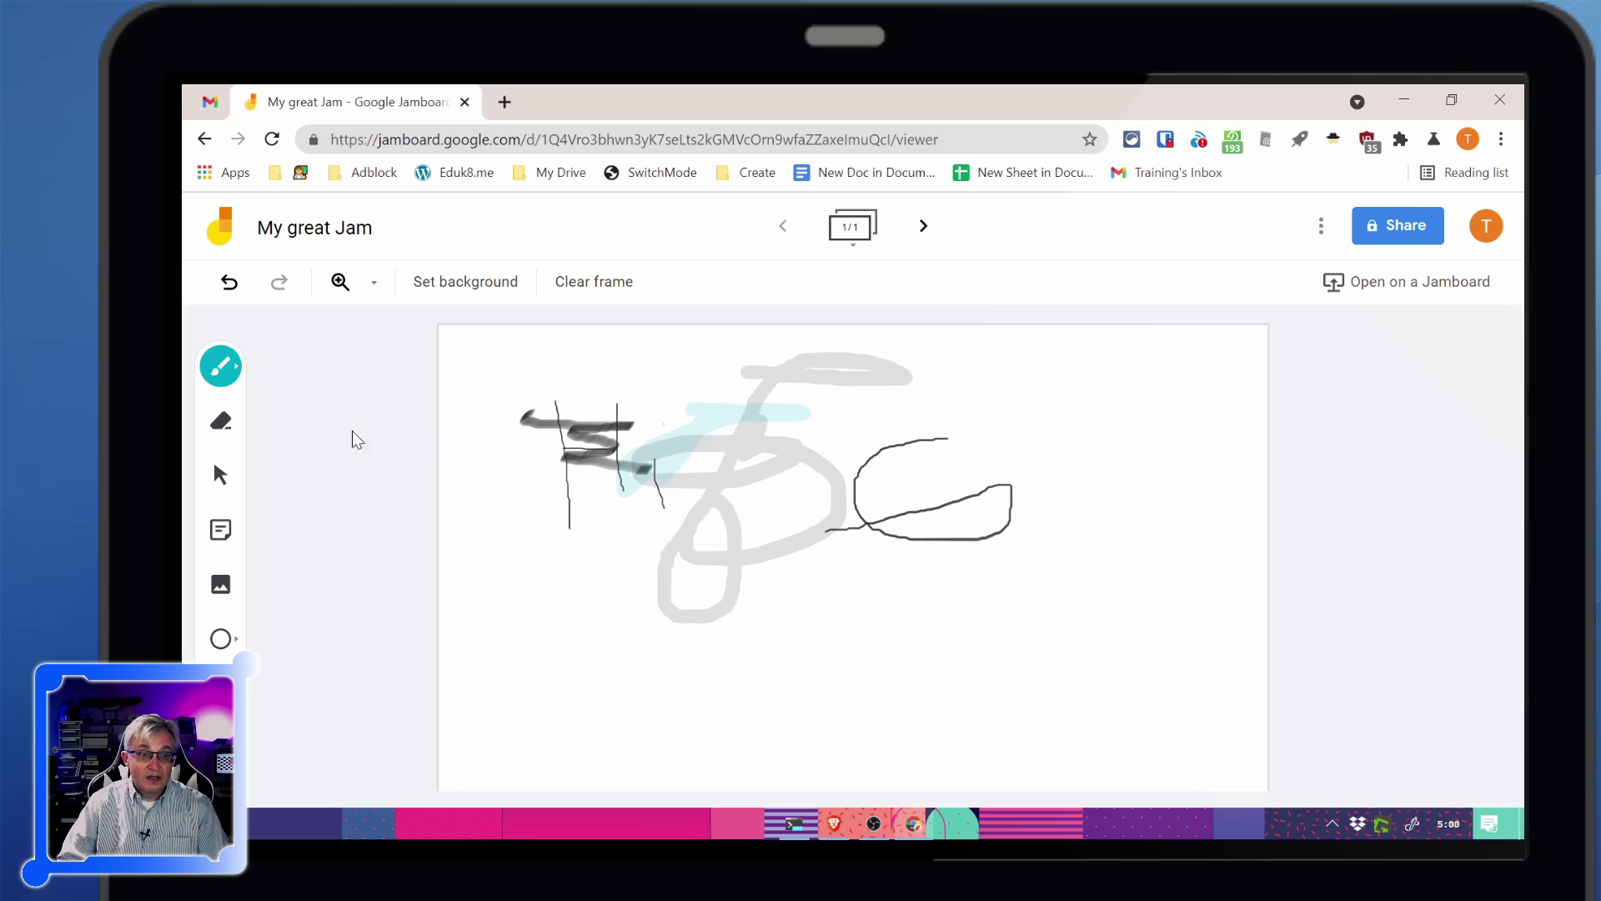
pyautogui.click(231, 365)
pyautogui.click(284, 371)
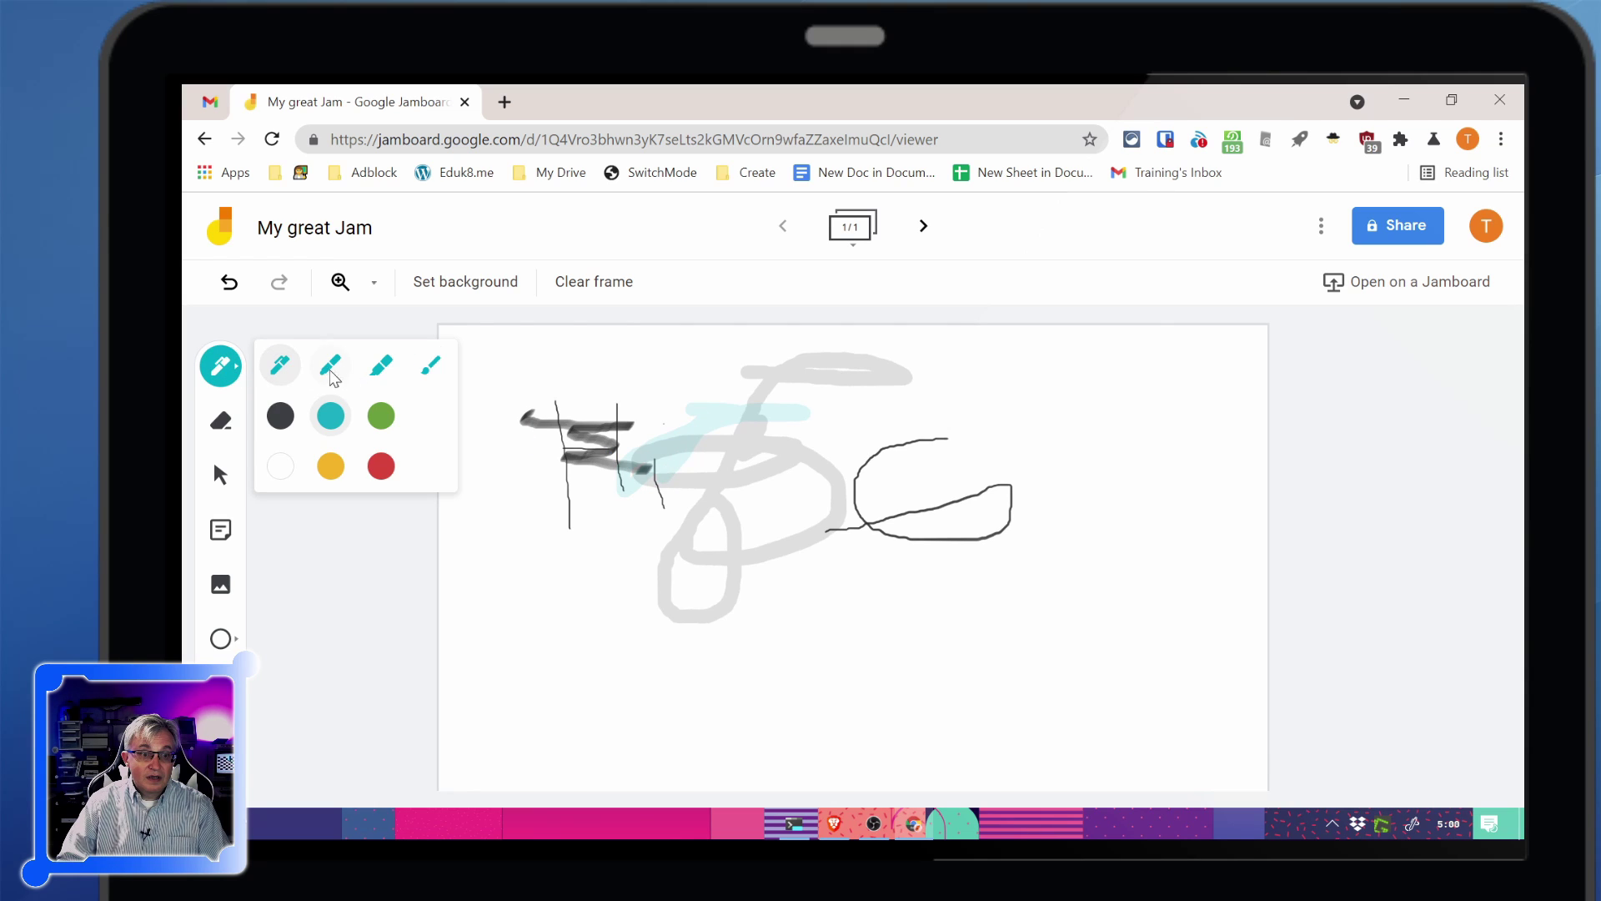
pyautogui.moveTo(683, 433)
pyautogui.mouseDown()
pyautogui.moveTo(1040, 480)
pyautogui.moveTo(1088, 472)
pyautogui.mouseUp()
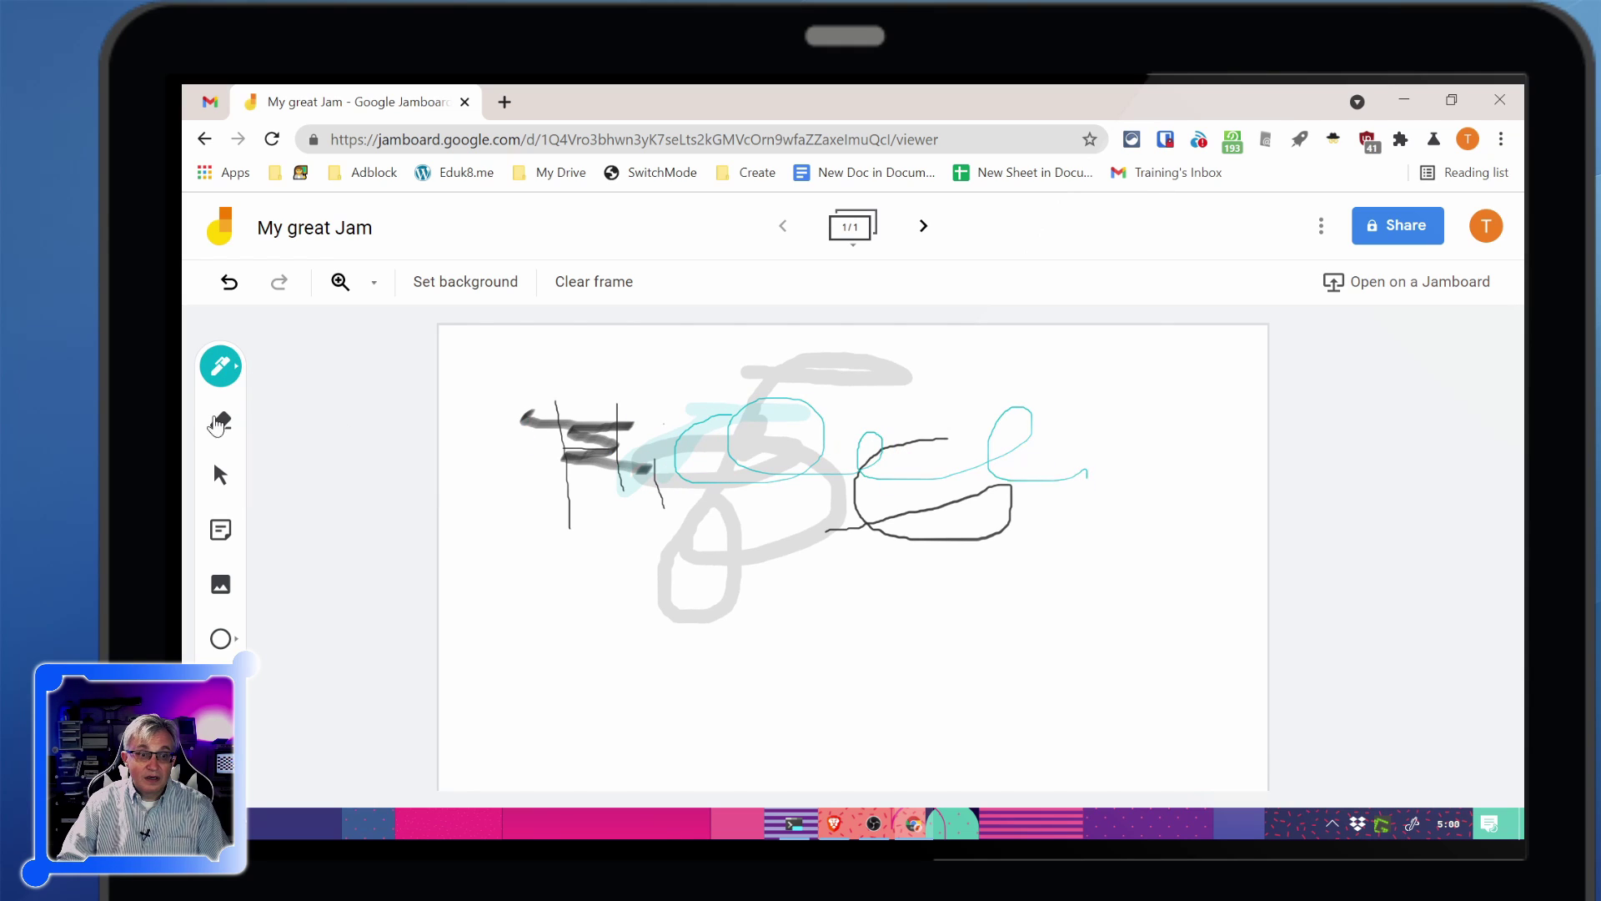
# - Draw teal freehand loops and lines over the existing strokes with the marker
pyautogui.click(230, 375)
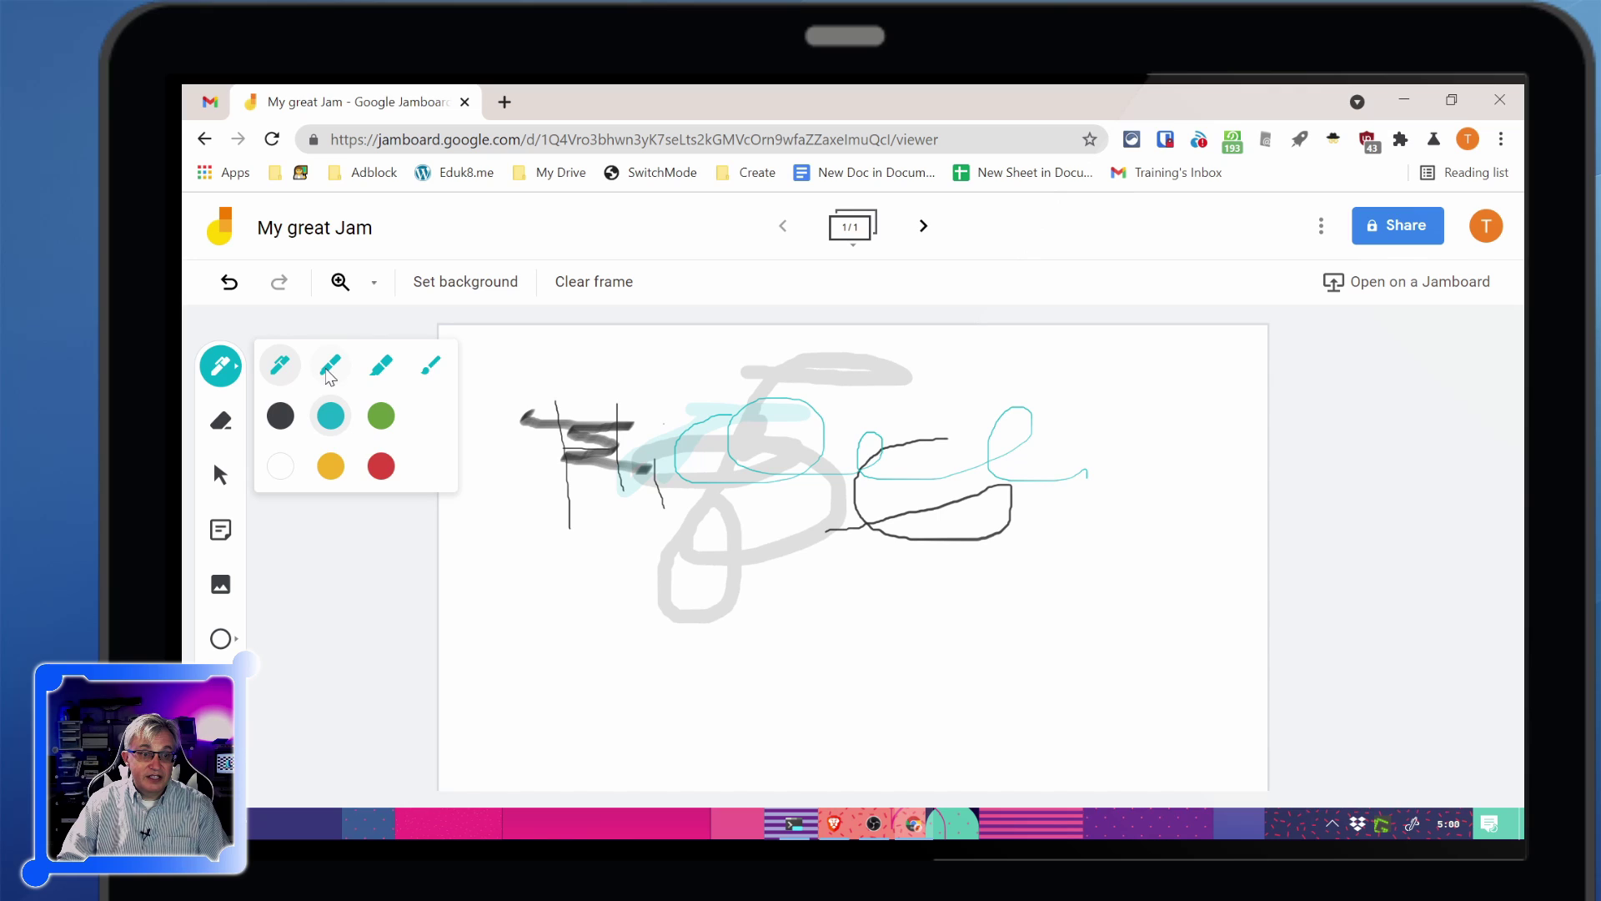
pyautogui.click(330, 367)
pyautogui.moveTo(707, 442)
pyautogui.mouseDown()
pyautogui.moveTo(801, 458)
pyautogui.moveTo(954, 528)
pyautogui.moveTo(664, 581)
pyautogui.moveTo(536, 541)
pyautogui.mouseUp()
pyautogui.click(221, 366)
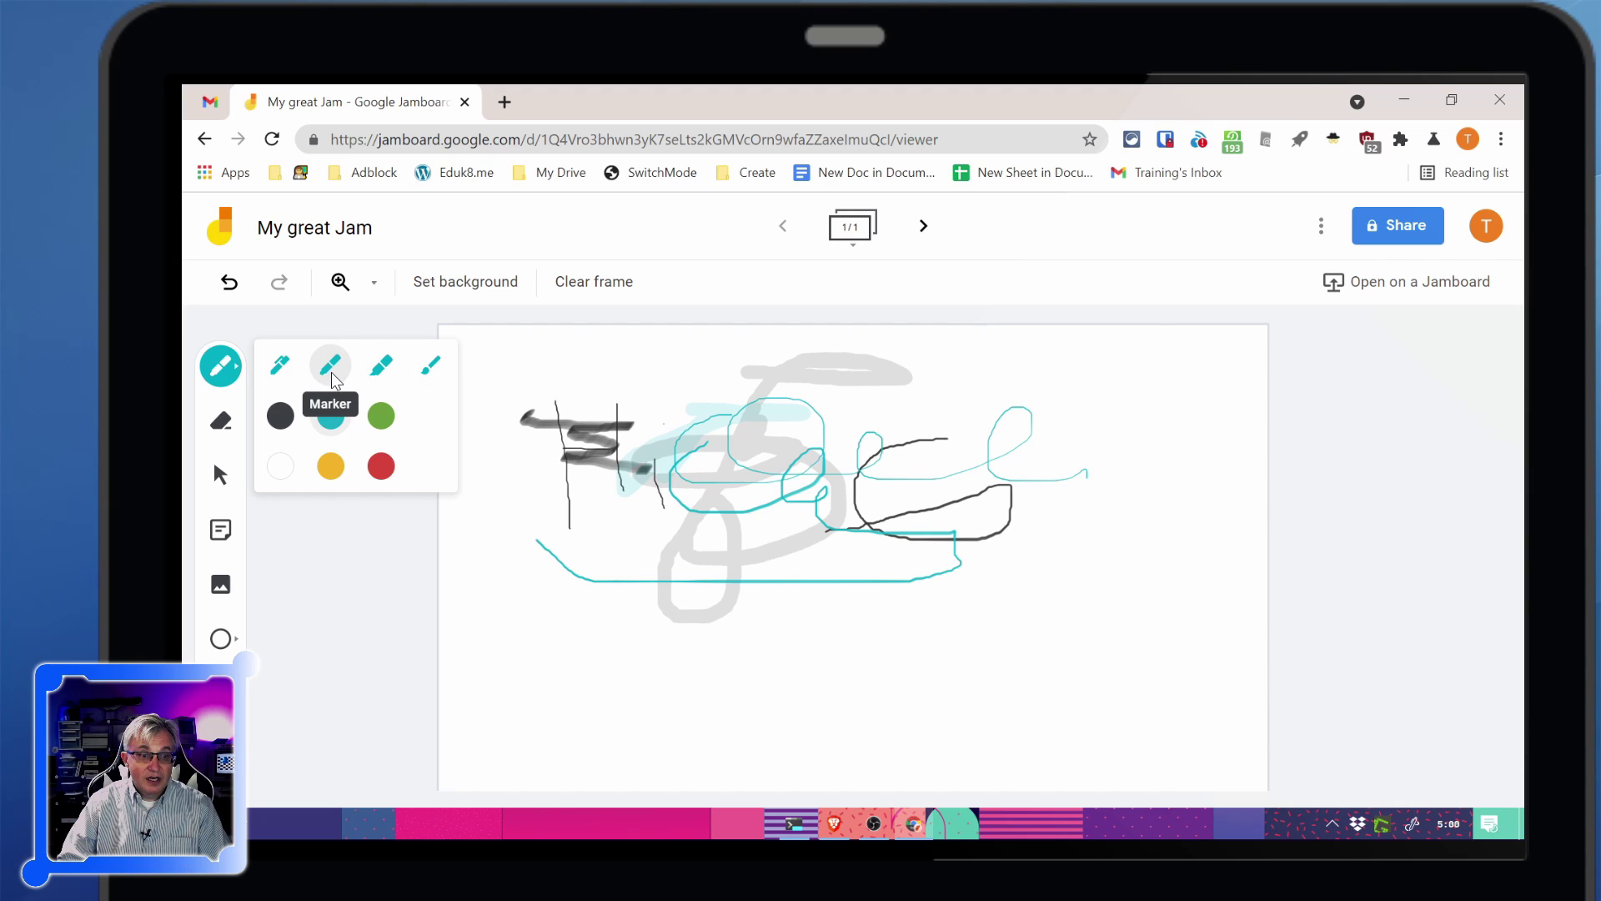
pyautogui.moveTo(726, 461)
pyautogui.mouseDown()
pyautogui.moveTo(663, 488)
pyautogui.moveTo(774, 679)
pyautogui.moveTo(808, 598)
pyautogui.moveTo(837, 654)
pyautogui.mouseUp()
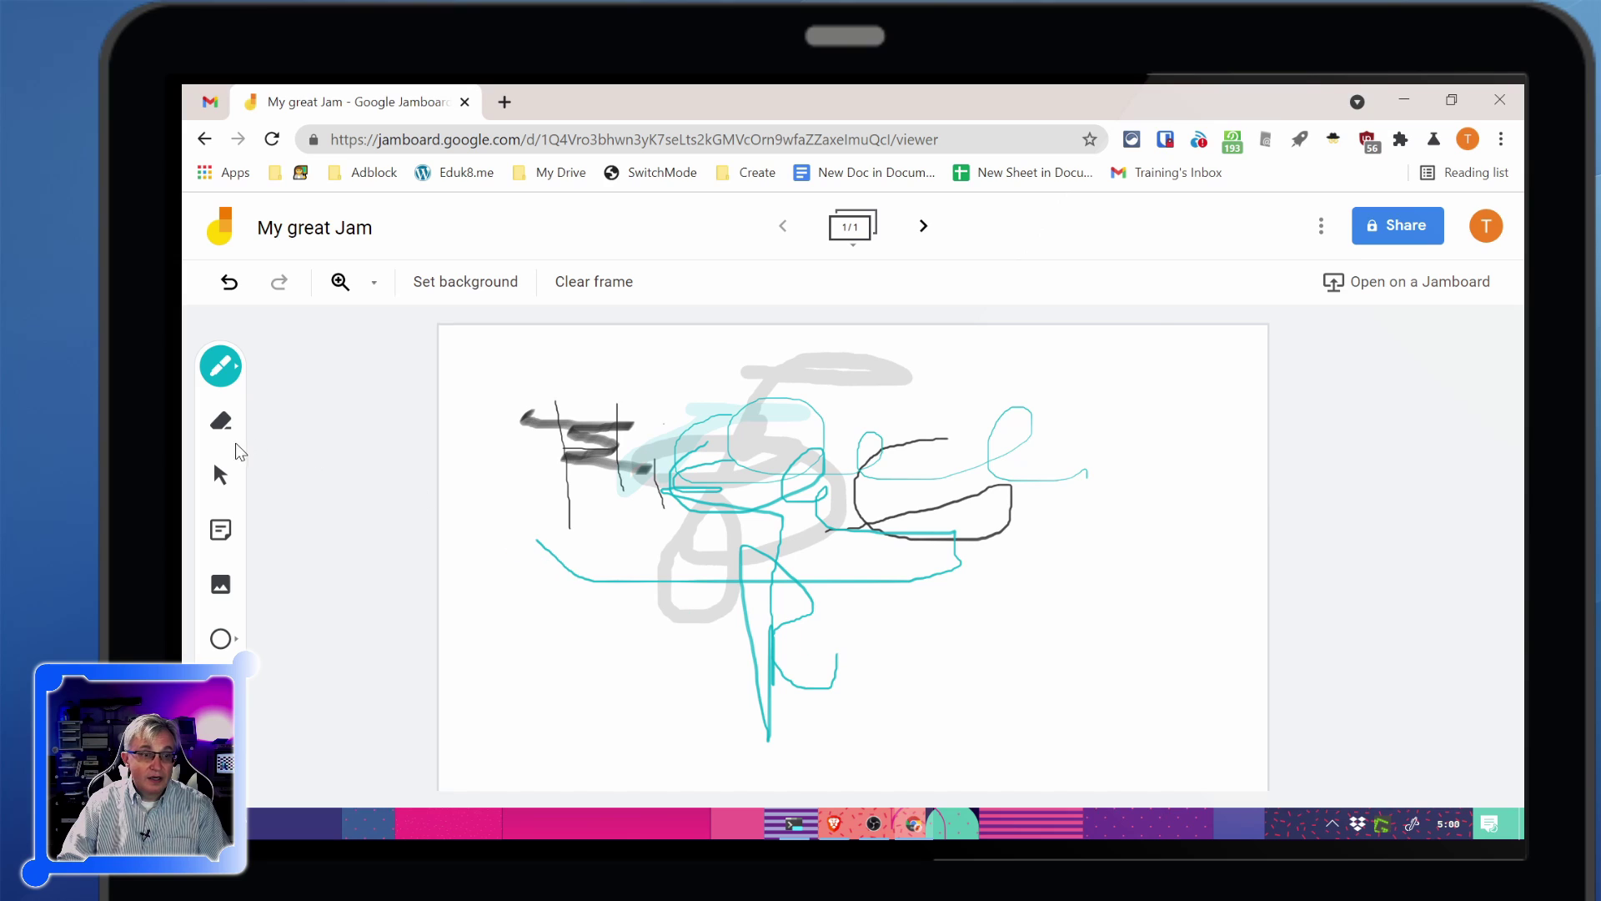
# - Erase parts of the strokes with the eraser and clear the whole frame
pyautogui.click(224, 423)
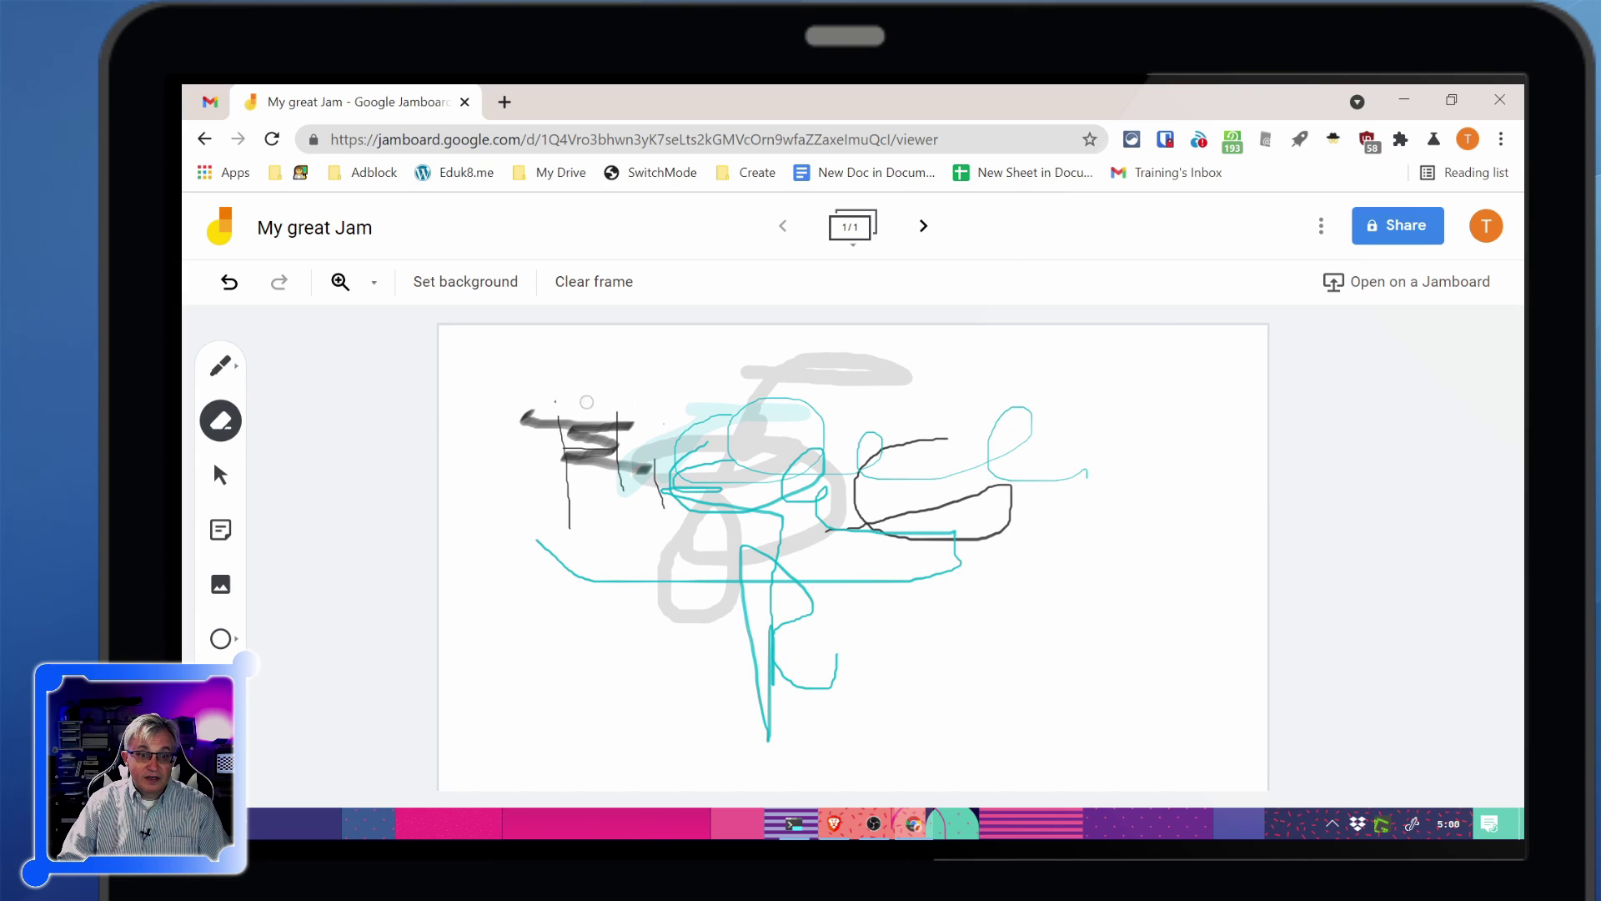
pyautogui.moveTo(551, 421); pyautogui.dragTo(745, 448)
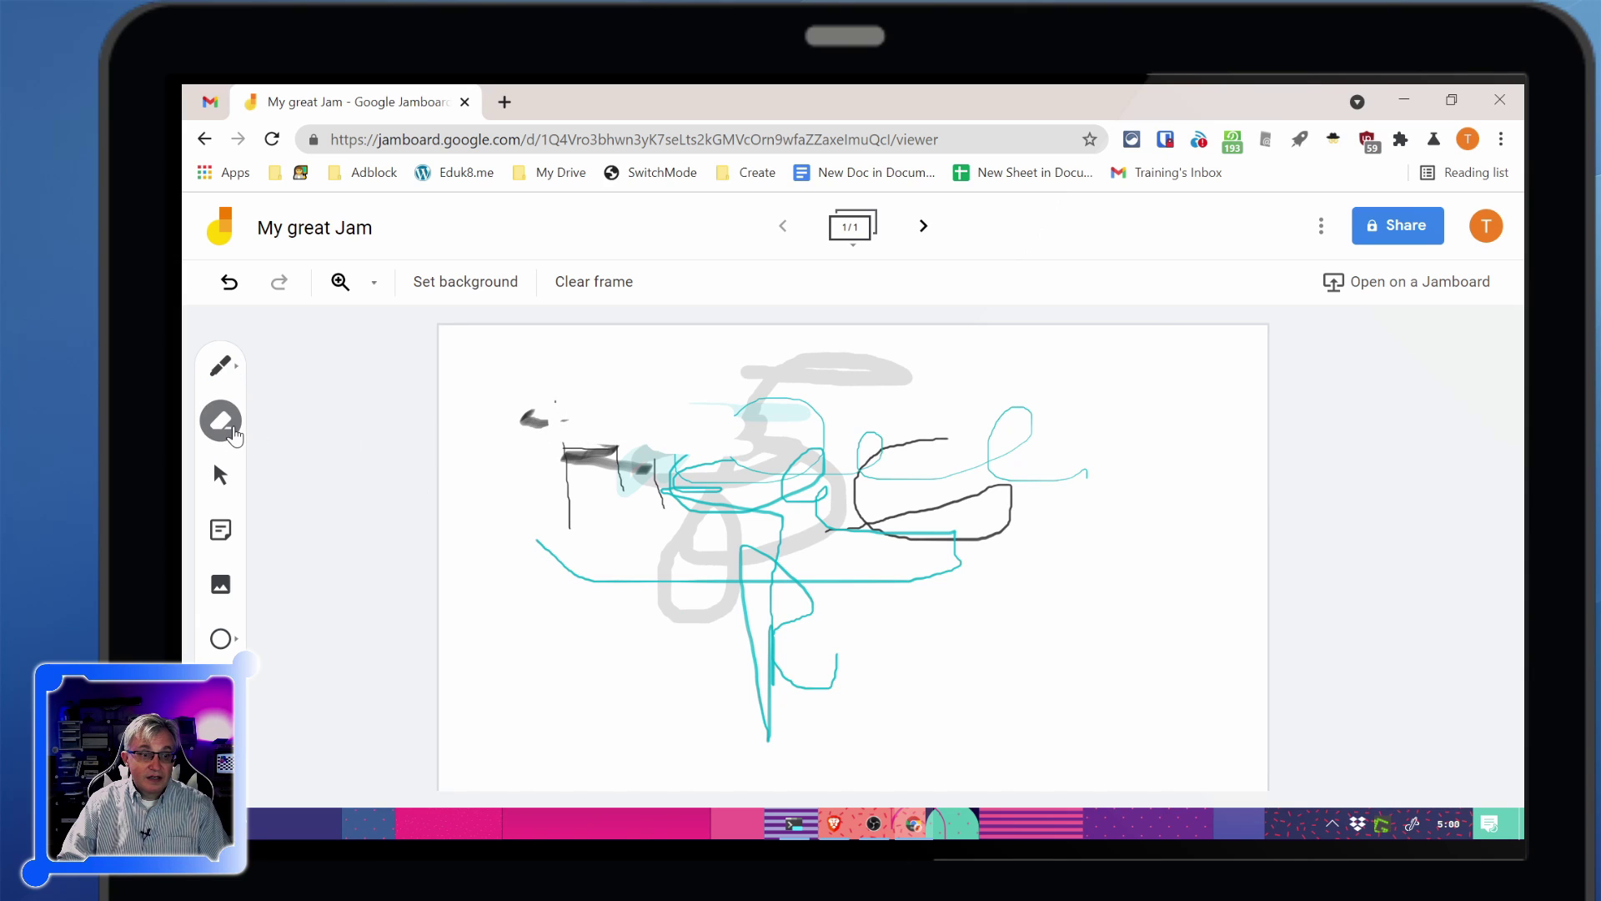
pyautogui.moveTo(549, 390)
pyautogui.mouseDown()
pyautogui.moveTo(534, 435)
pyautogui.moveTo(627, 425)
pyautogui.moveTo(522, 436)
pyautogui.moveTo(584, 481)
pyautogui.mouseUp()
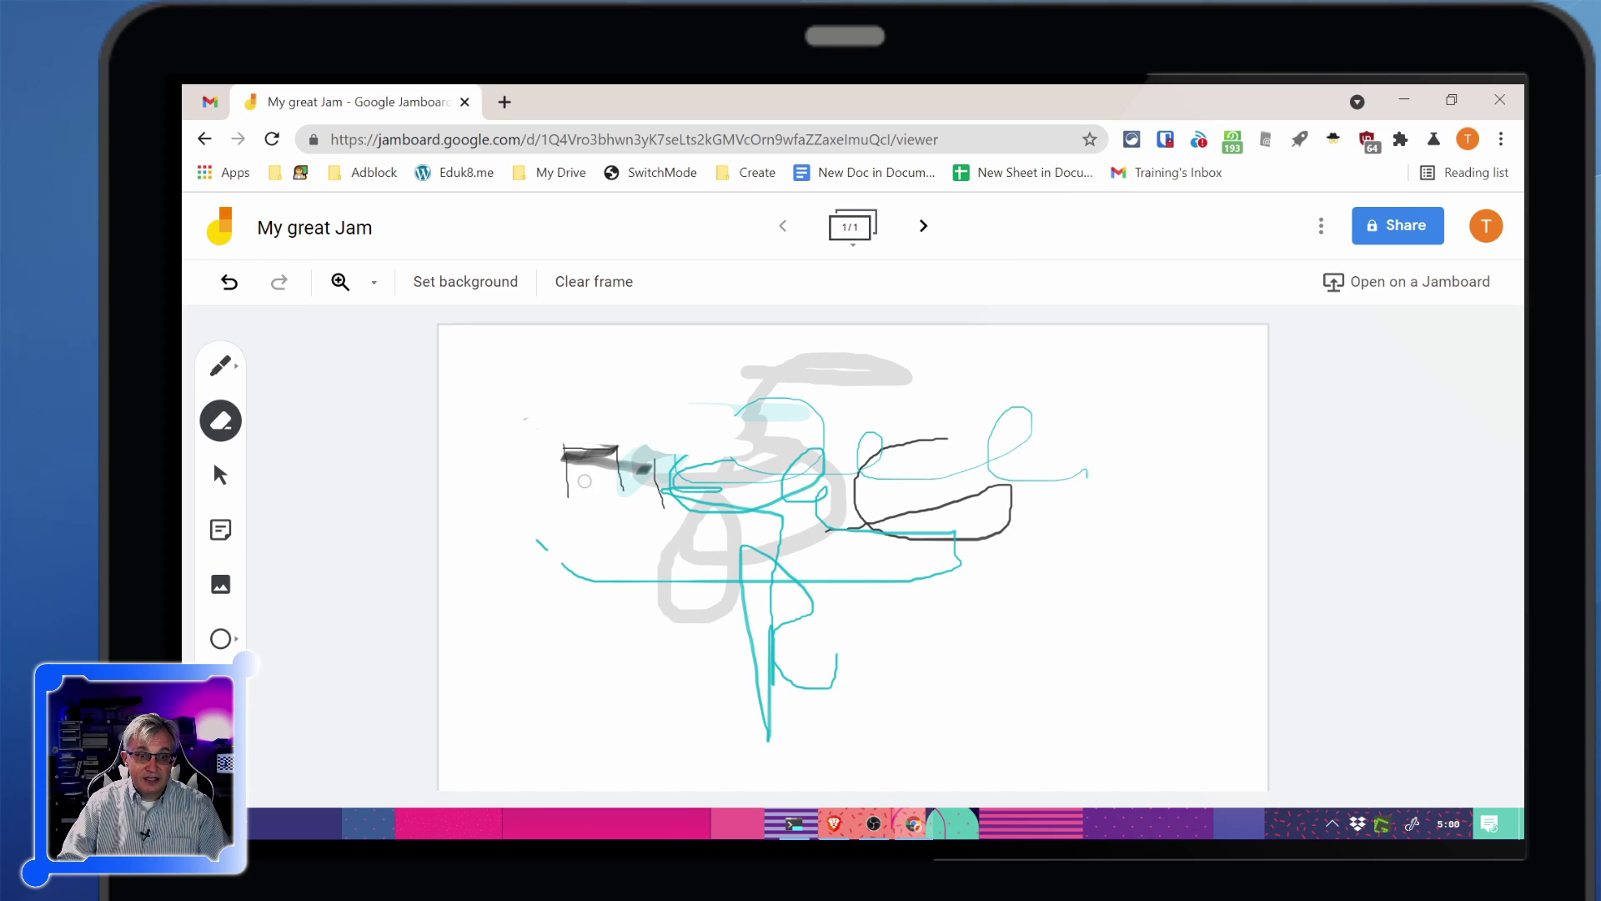
pyautogui.moveTo(624, 574); pyautogui.dragTo(554, 545)
pyautogui.click(588, 296)
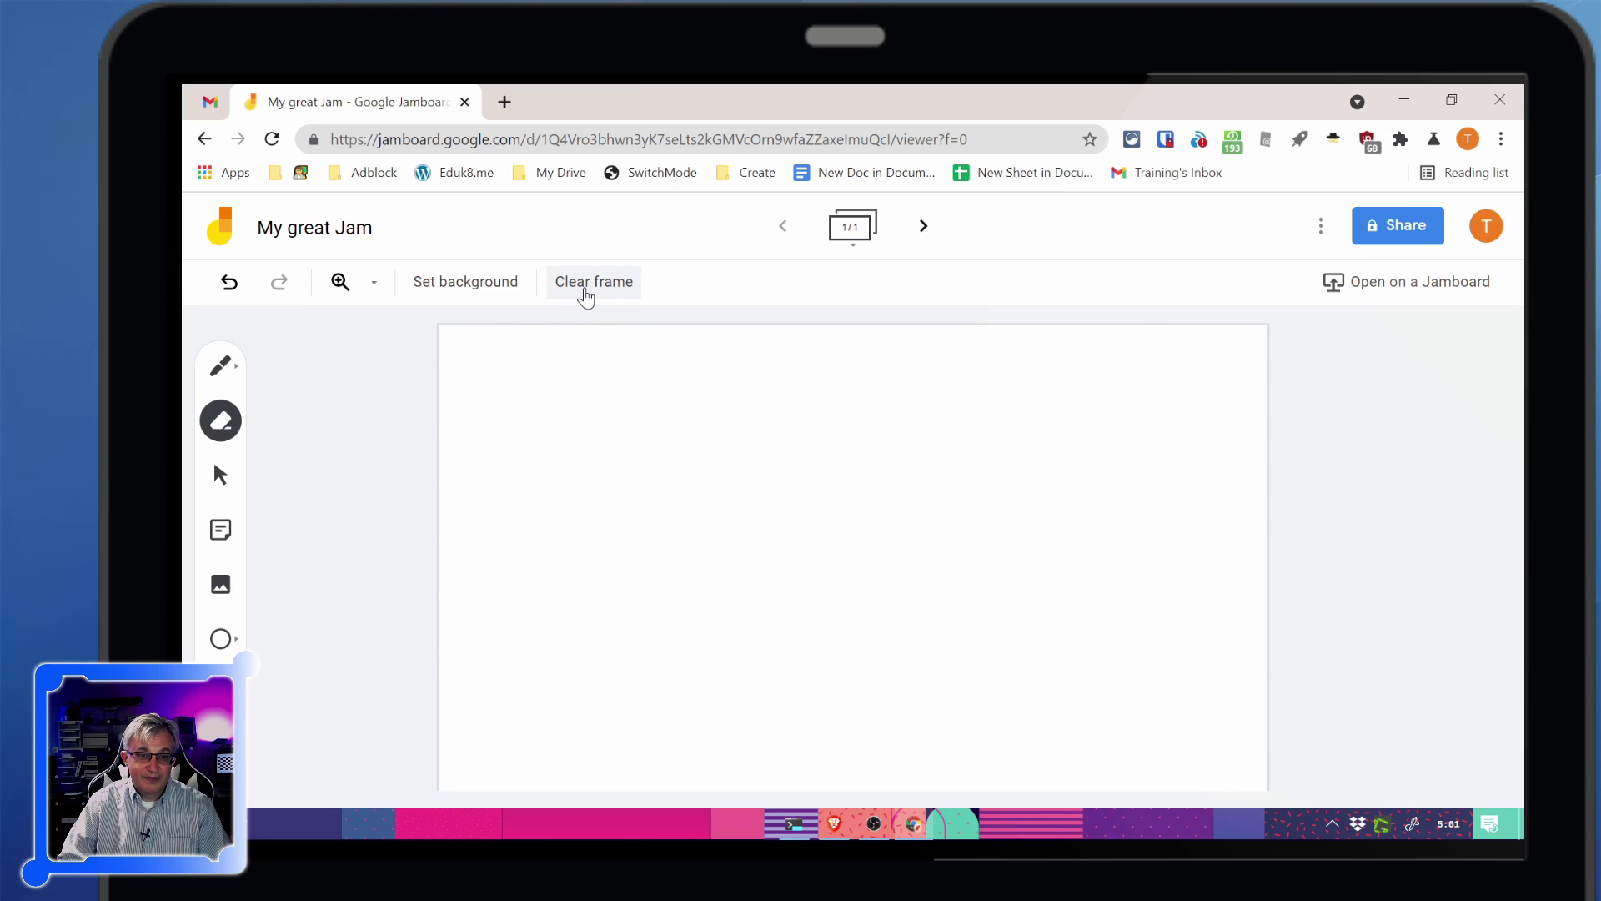
# - Handwrite a first name in large teal marker letters across the frame and switch to the selection tool
pyautogui.click(221, 365)
pyautogui.moveTo(534, 421)
pyautogui.mouseDown()
pyautogui.moveTo(706, 476)
pyautogui.moveTo(917, 457)
pyautogui.mouseUp()
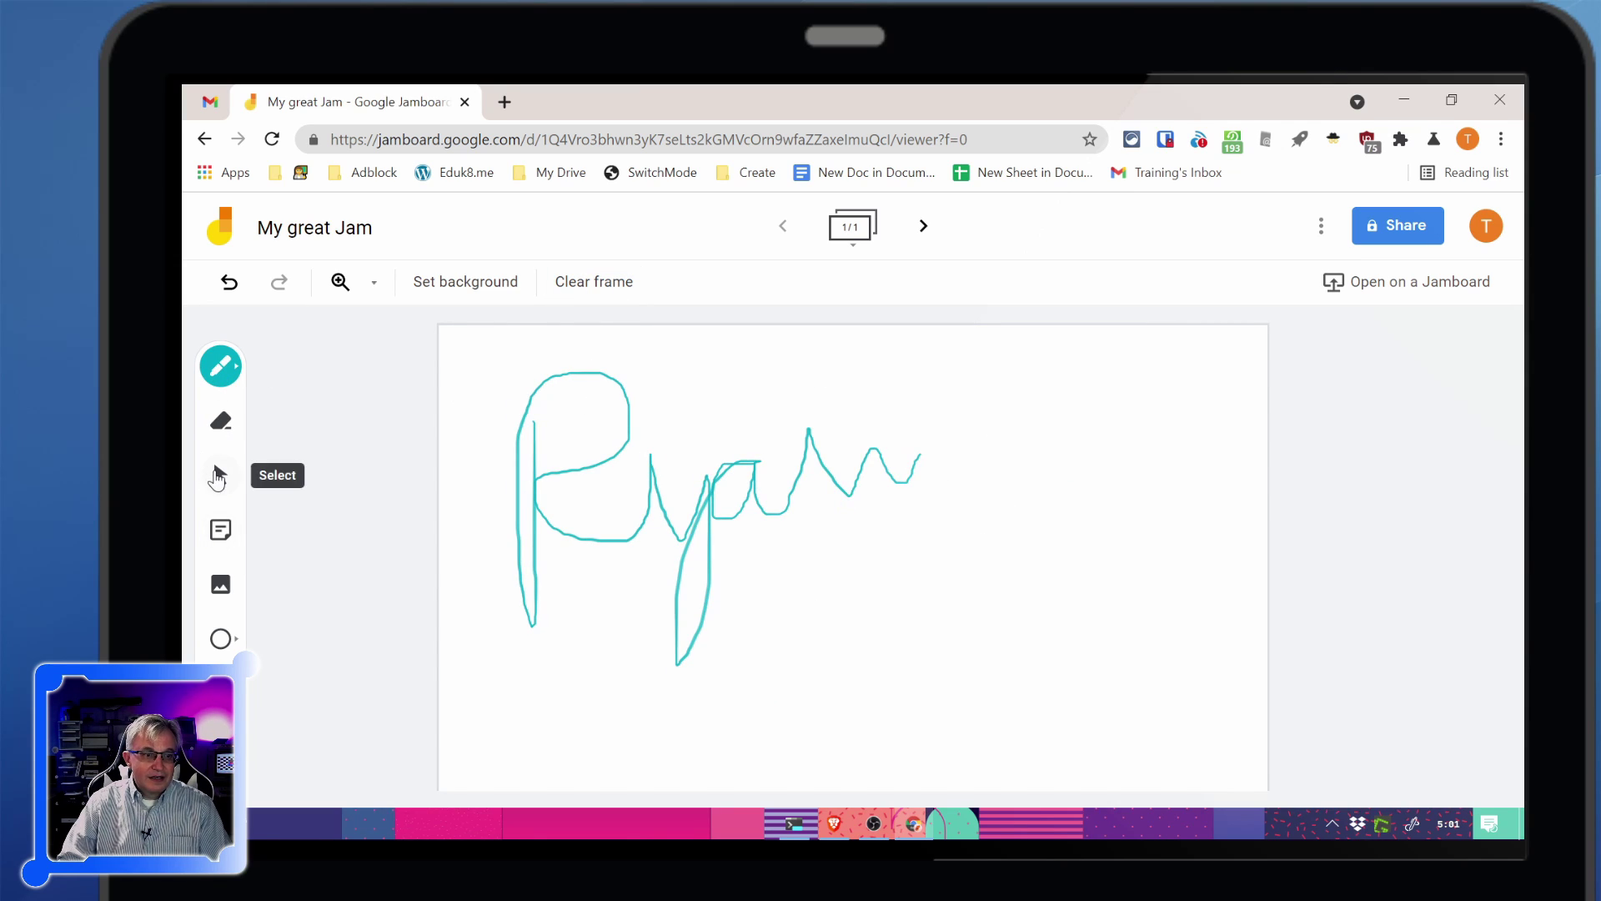
pyautogui.click(220, 475)
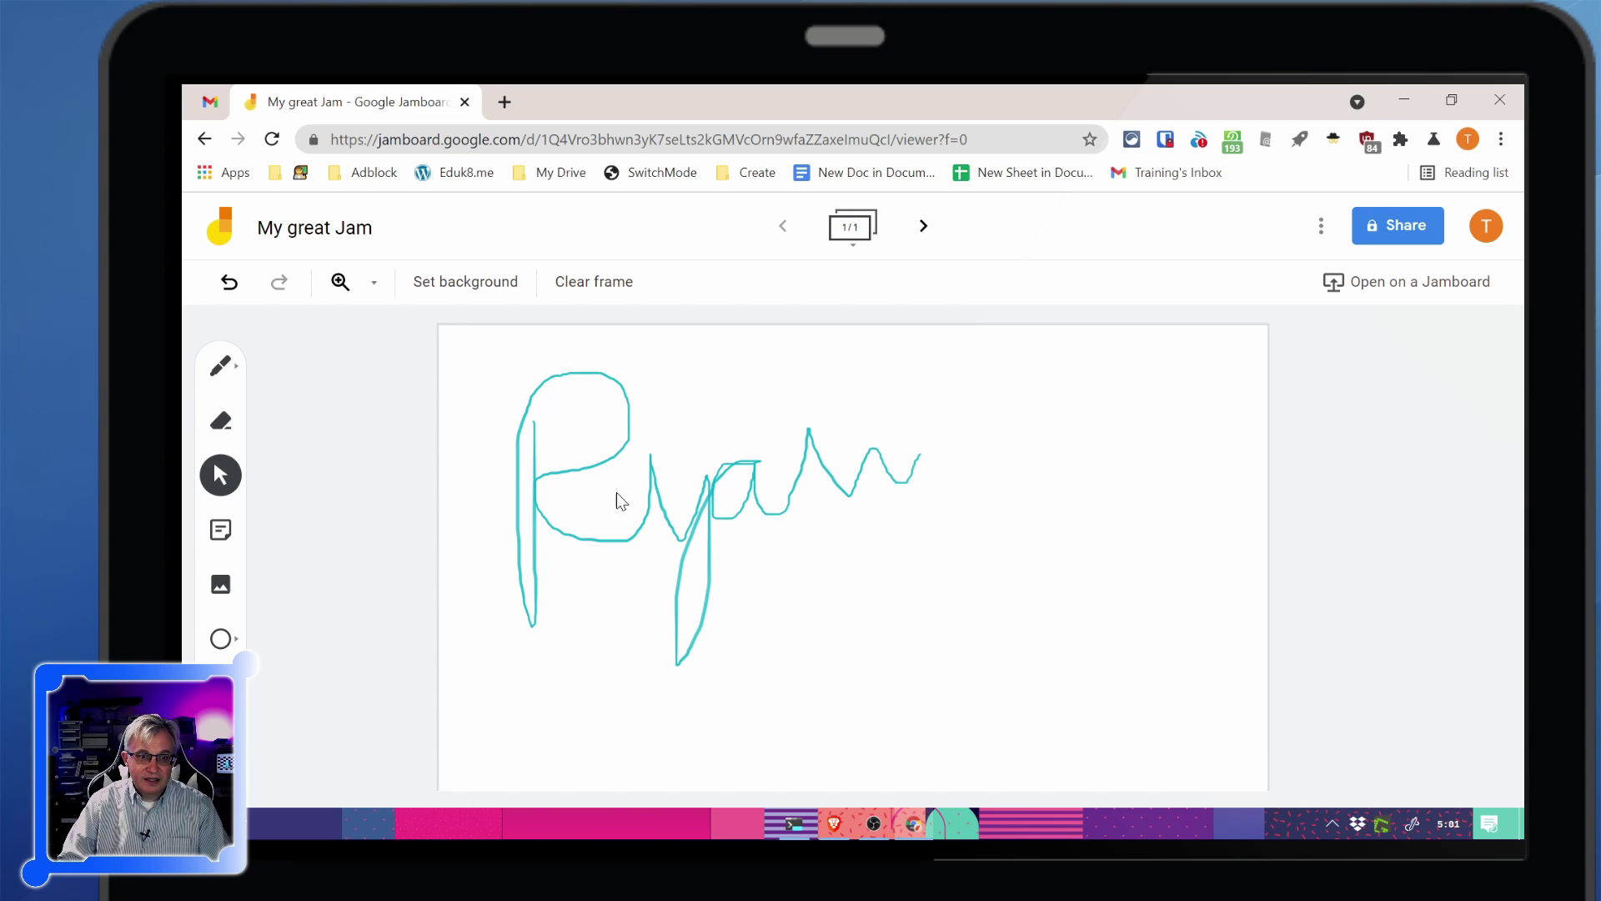
# - Add a yellow sticky note reading "This is a note"
pyautogui.click(220, 530)
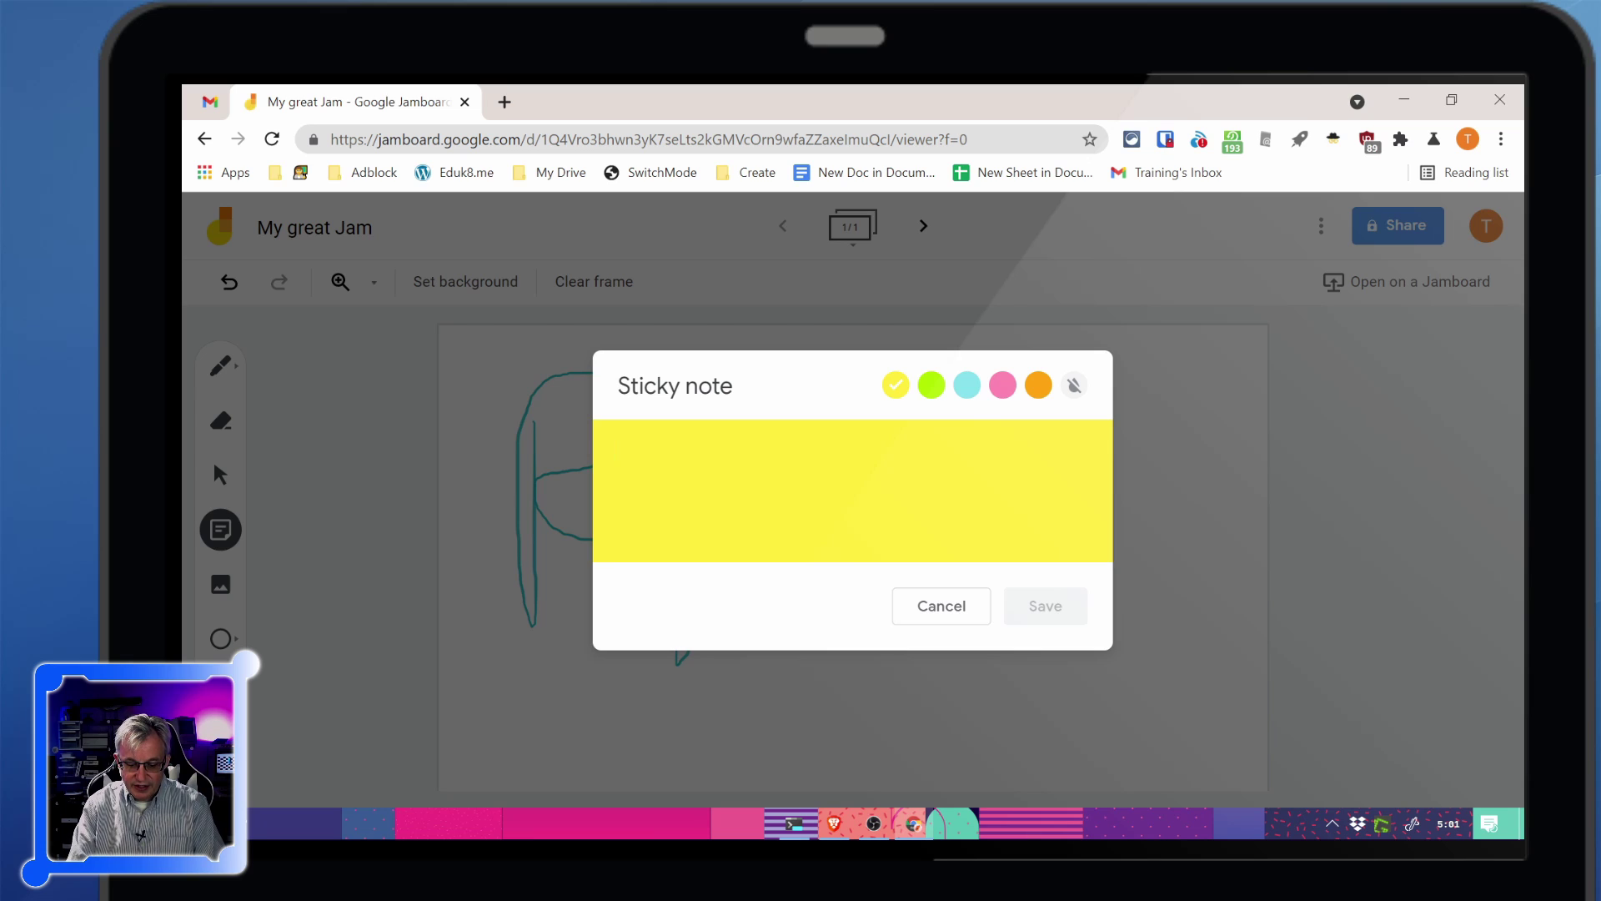
pyautogui.write('This is a note')
pyautogui.click(1045, 606)
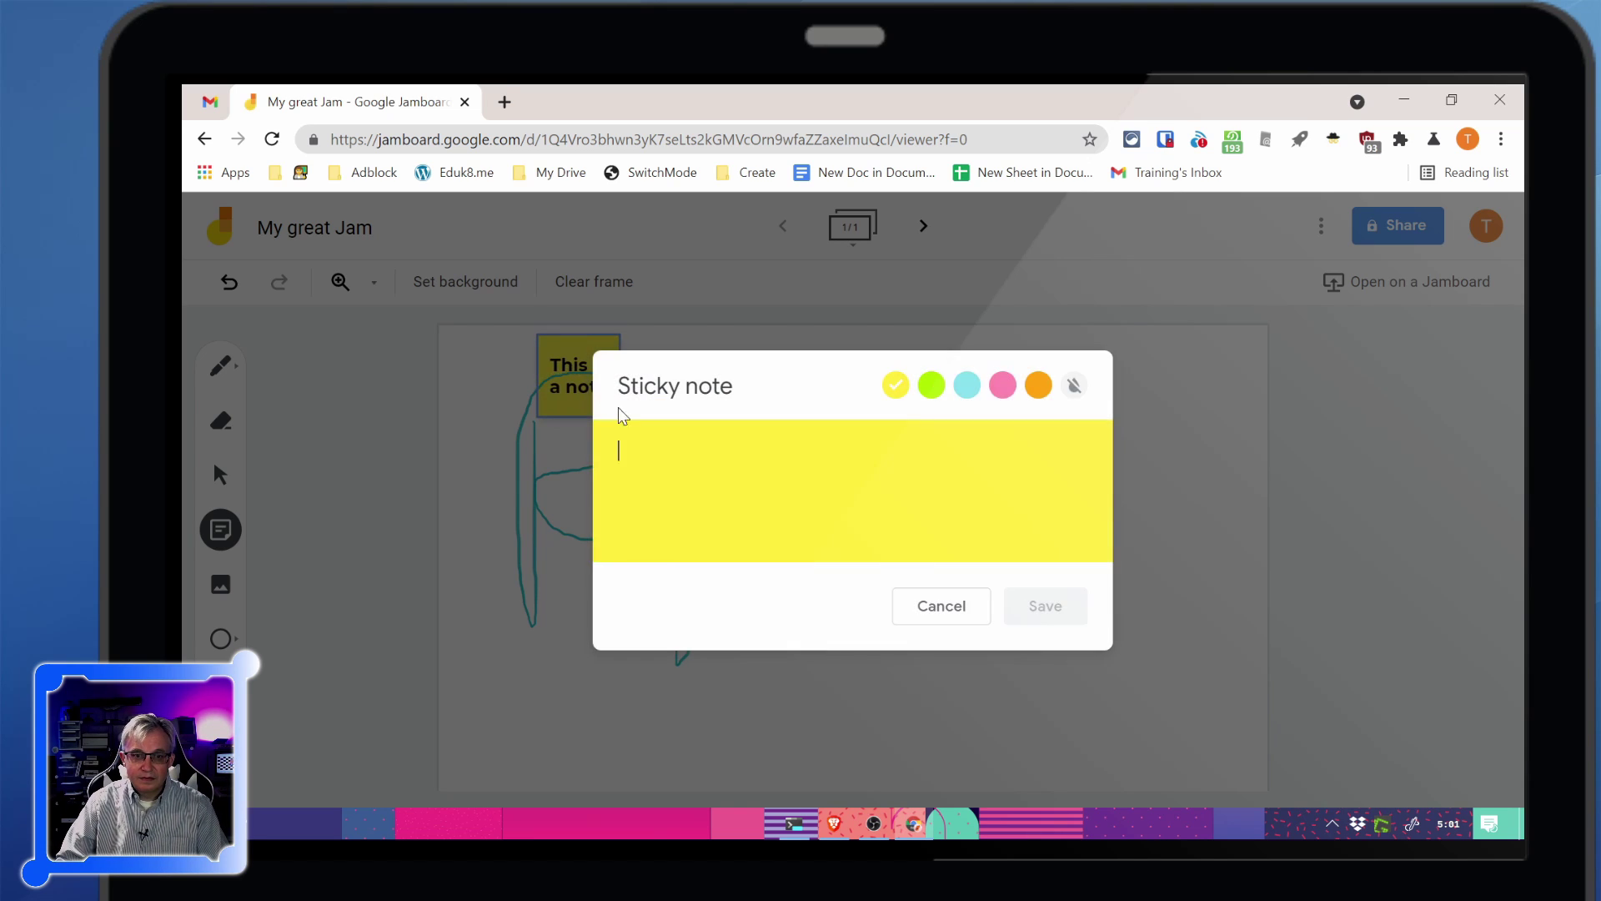
# - Tilt the sticky note slightly counterclockwise and place it in the frame's upper-left corner
pyautogui.moveTo(583, 358); pyautogui.dragTo(1097, 467)
pyautogui.moveTo(1092, 377)
pyautogui.mouseDown()
pyautogui.moveTo(1069, 414)
pyautogui.moveTo(1129, 364)
pyautogui.moveTo(1076, 422)
pyautogui.moveTo(1087, 390)
pyautogui.mouseUp()
pyautogui.click(1171, 372)
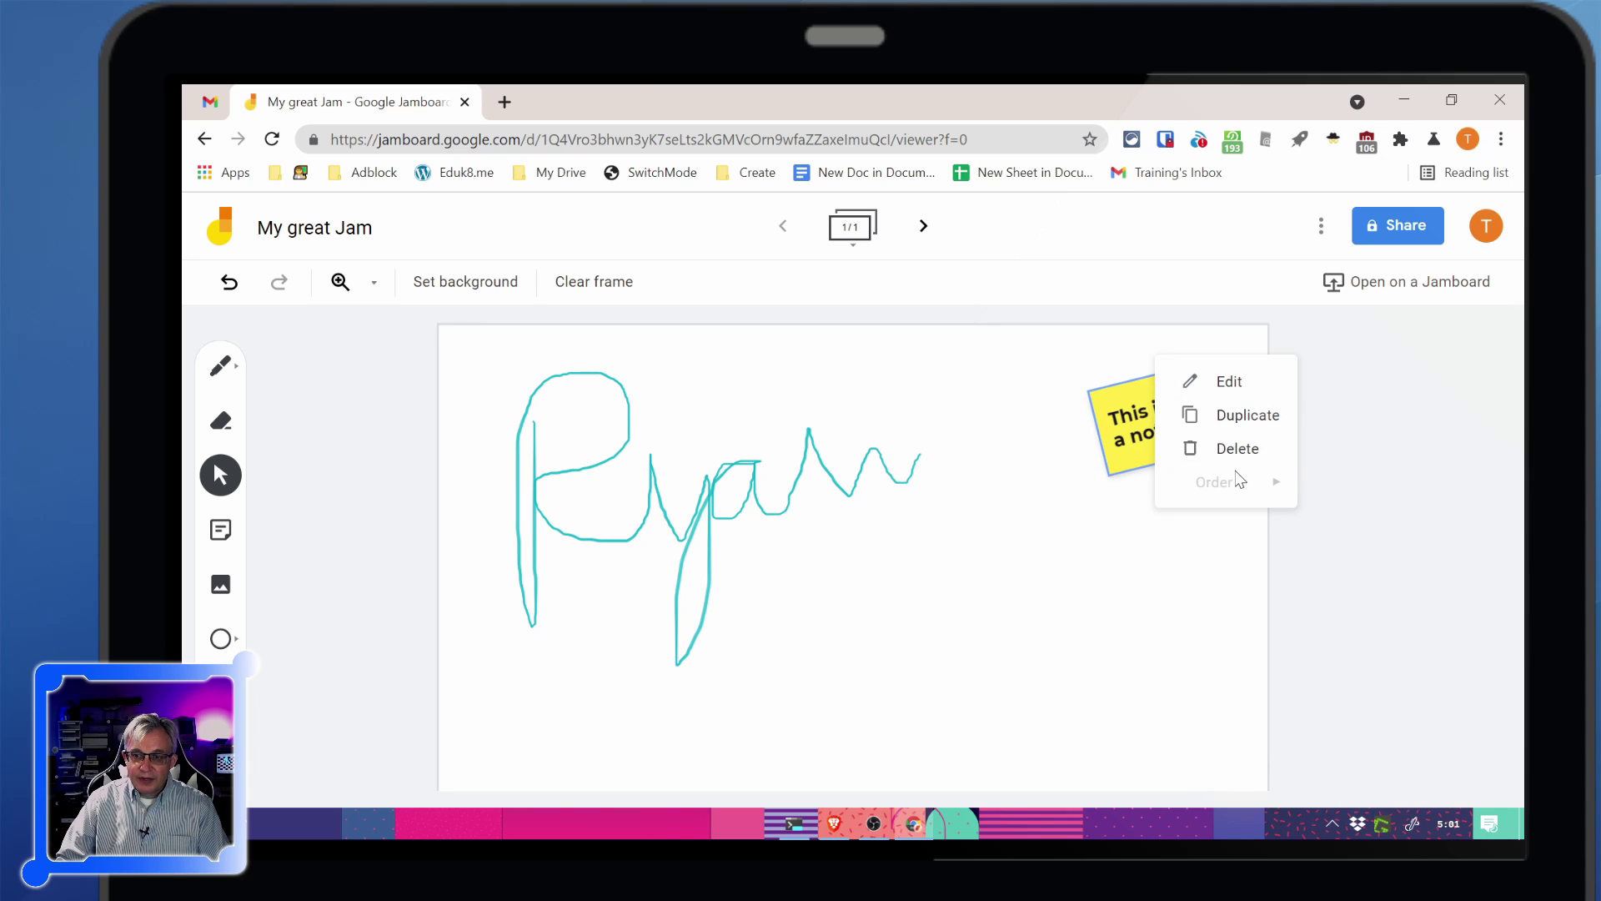
pyautogui.click(1206, 490)
pyautogui.moveTo(1131, 453); pyautogui.dragTo(488, 414)
pyautogui.click(576, 501)
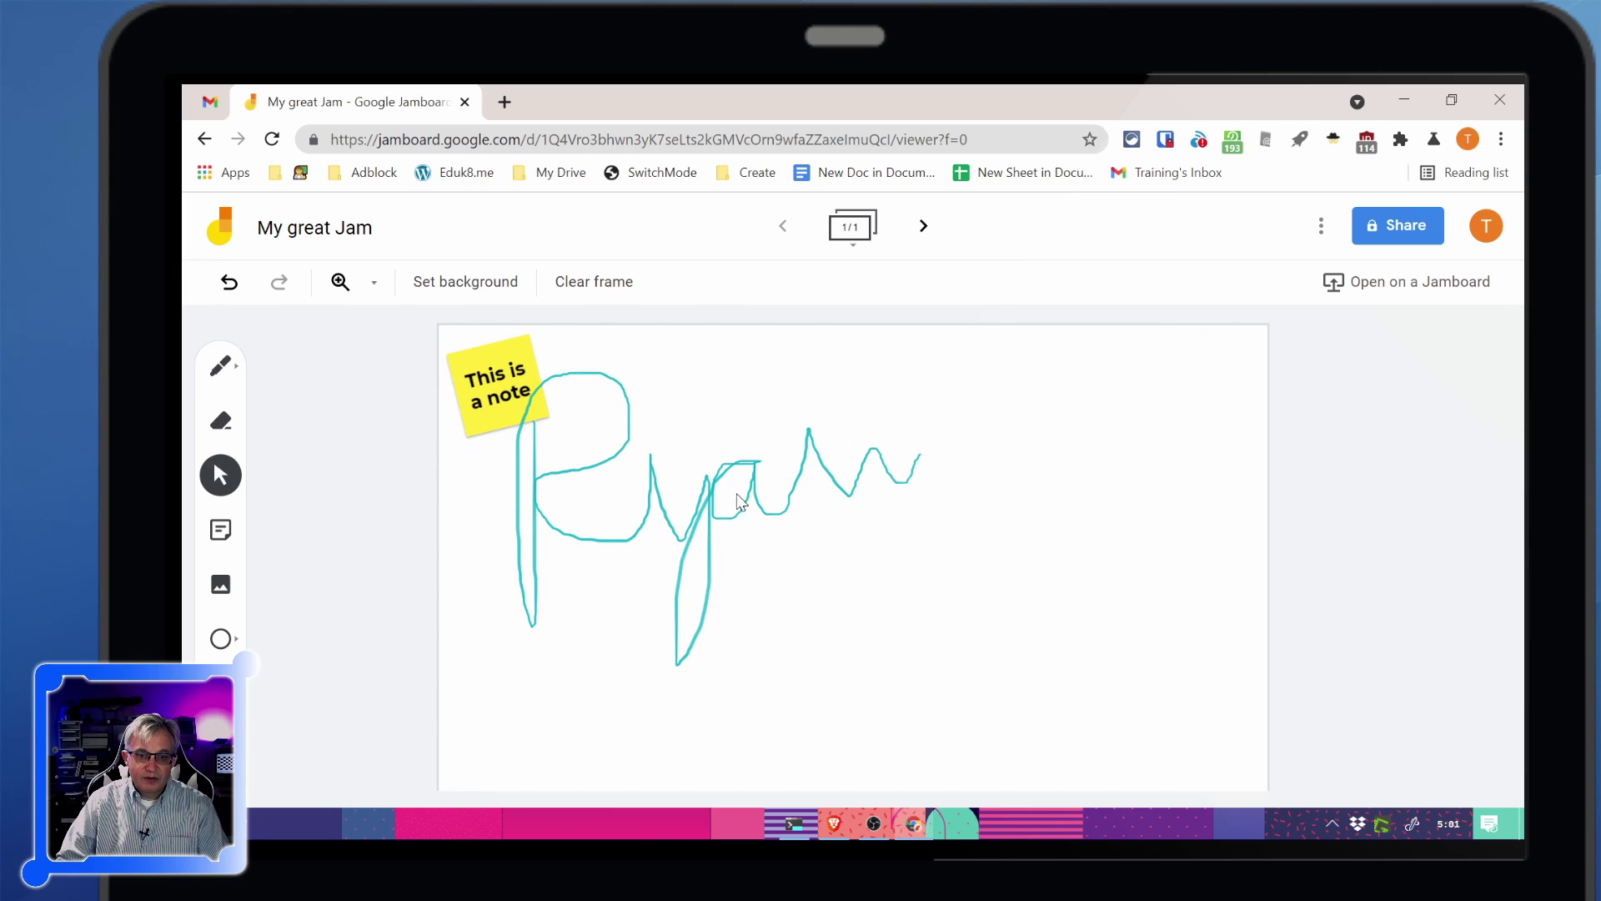
# - Insert the night lava-flow photo from a Google image search for "volcano" and enlarge it to cover most of the frame
pyautogui.click(220, 584)
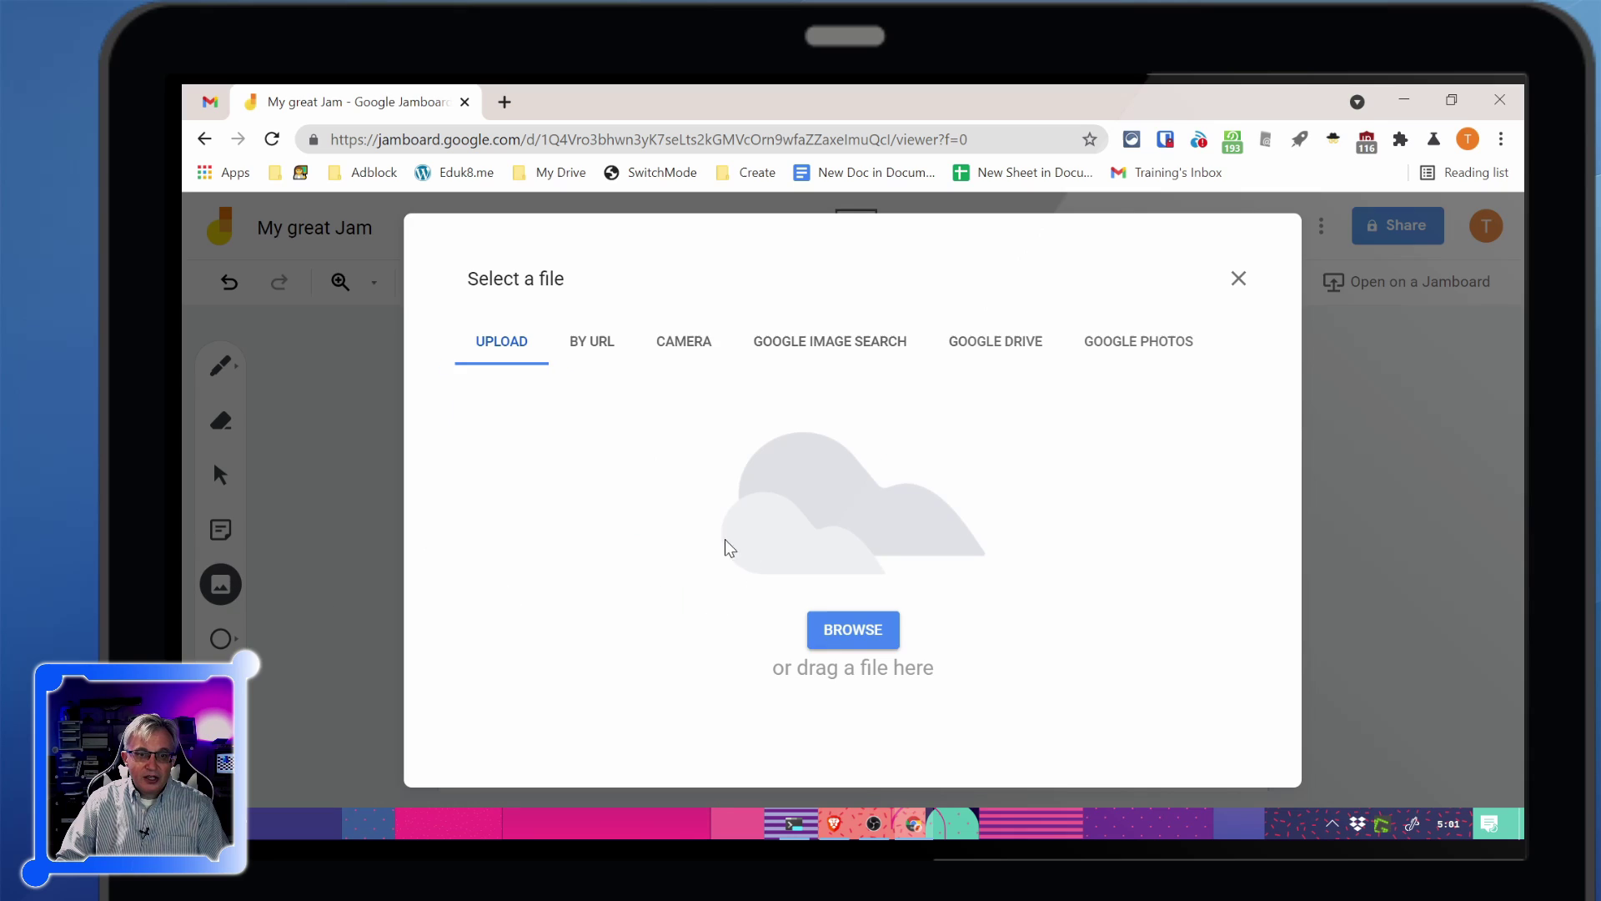
pyautogui.click(817, 344)
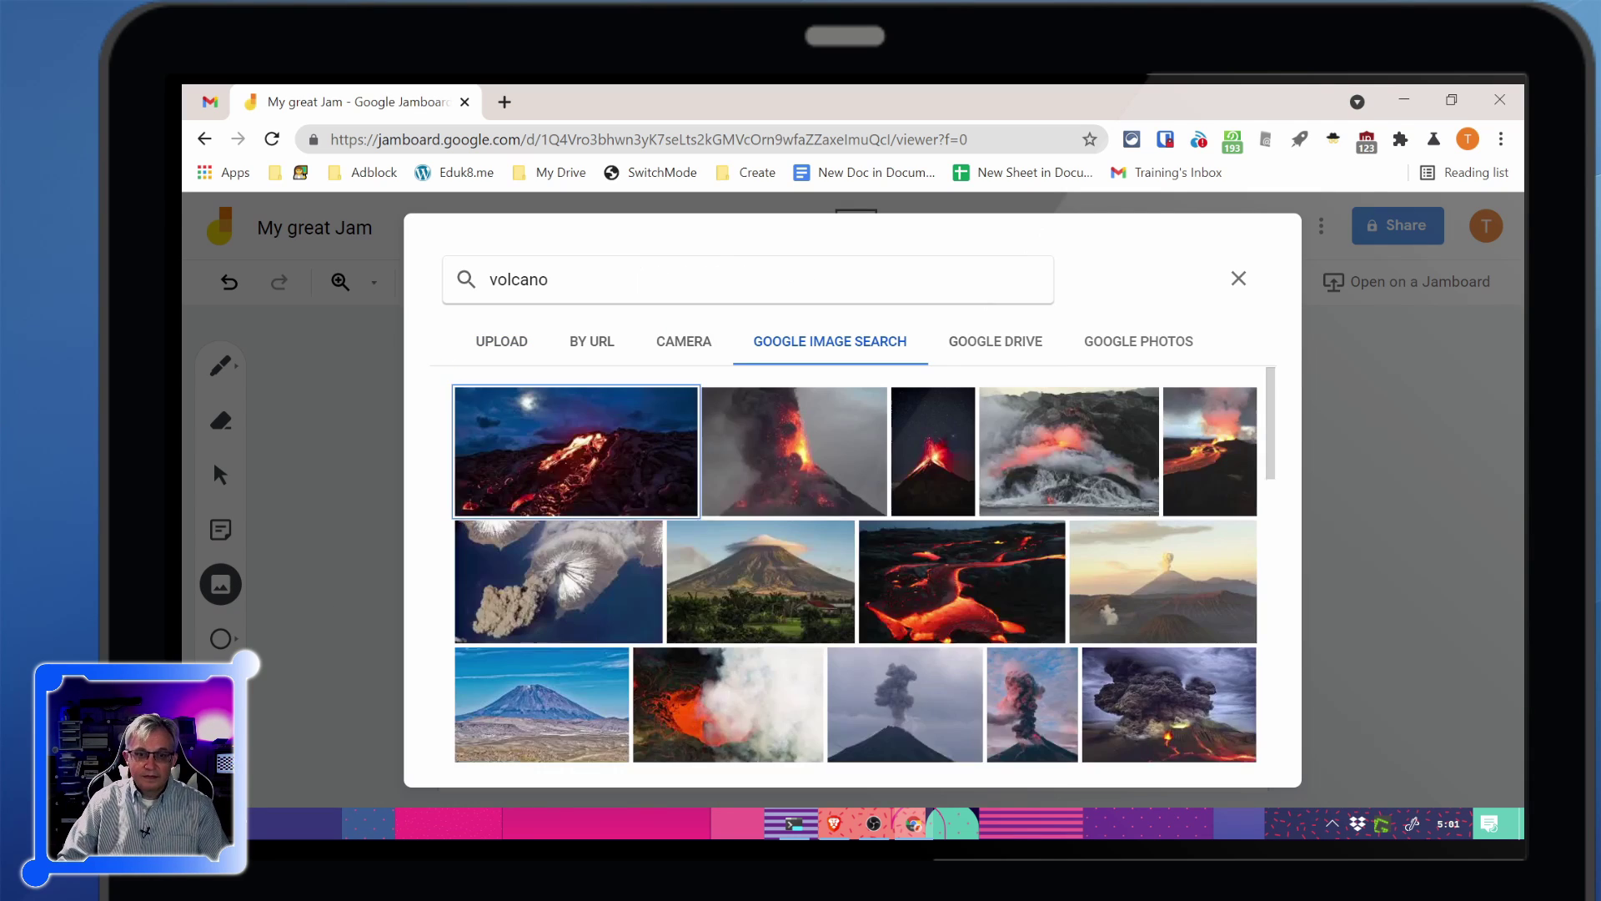
pyautogui.click(1151, 576)
pyautogui.click(1226, 740)
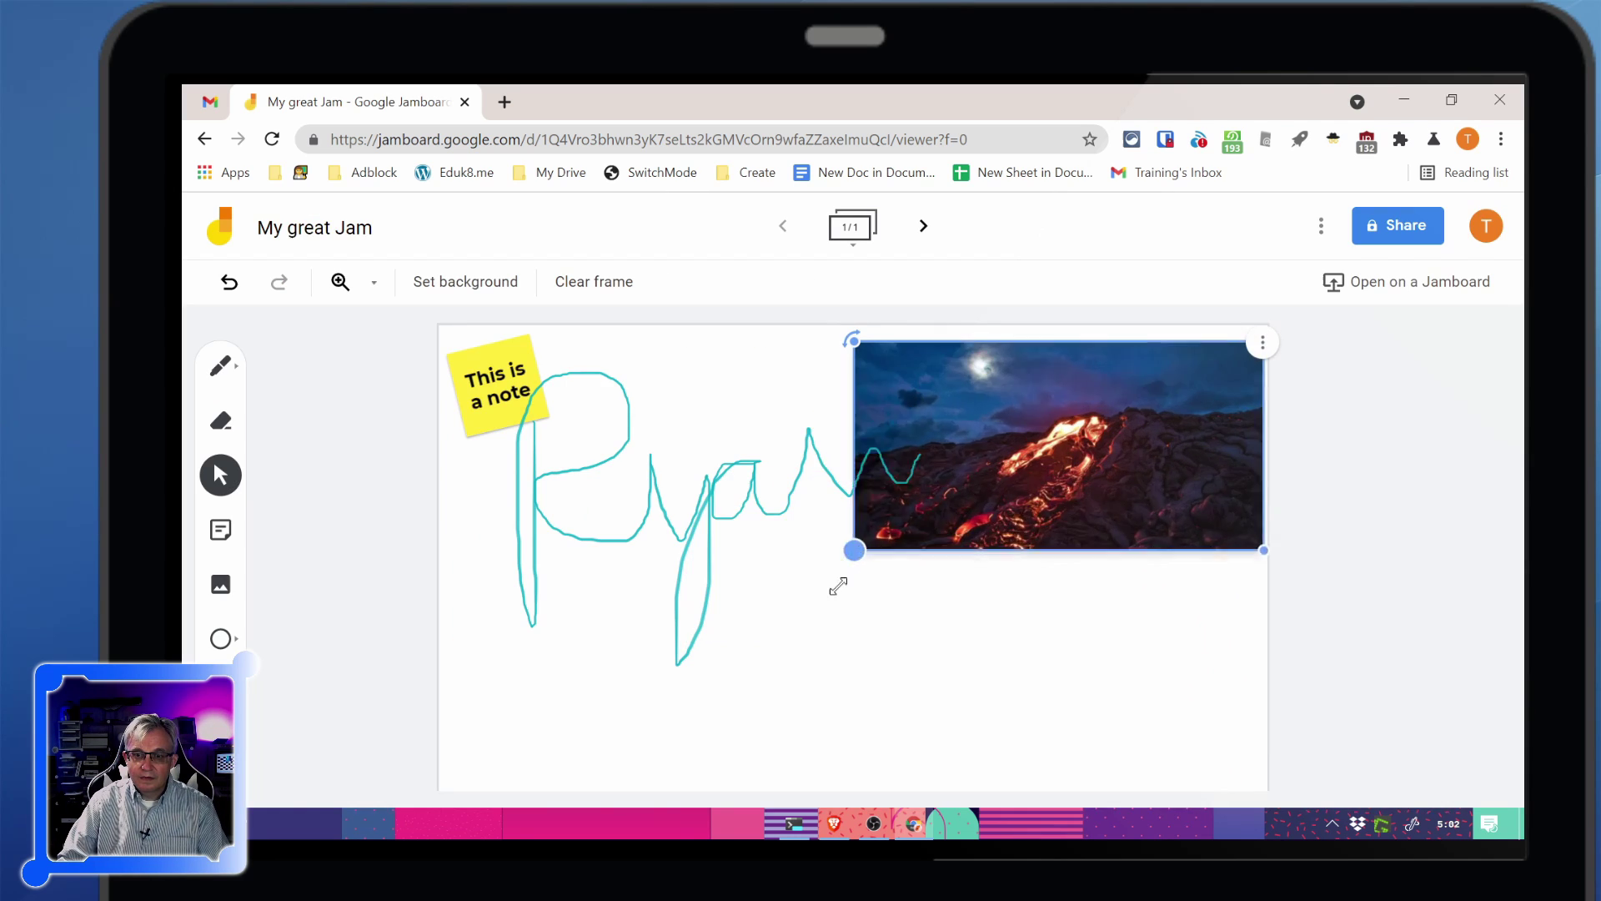
pyautogui.click(421, 584)
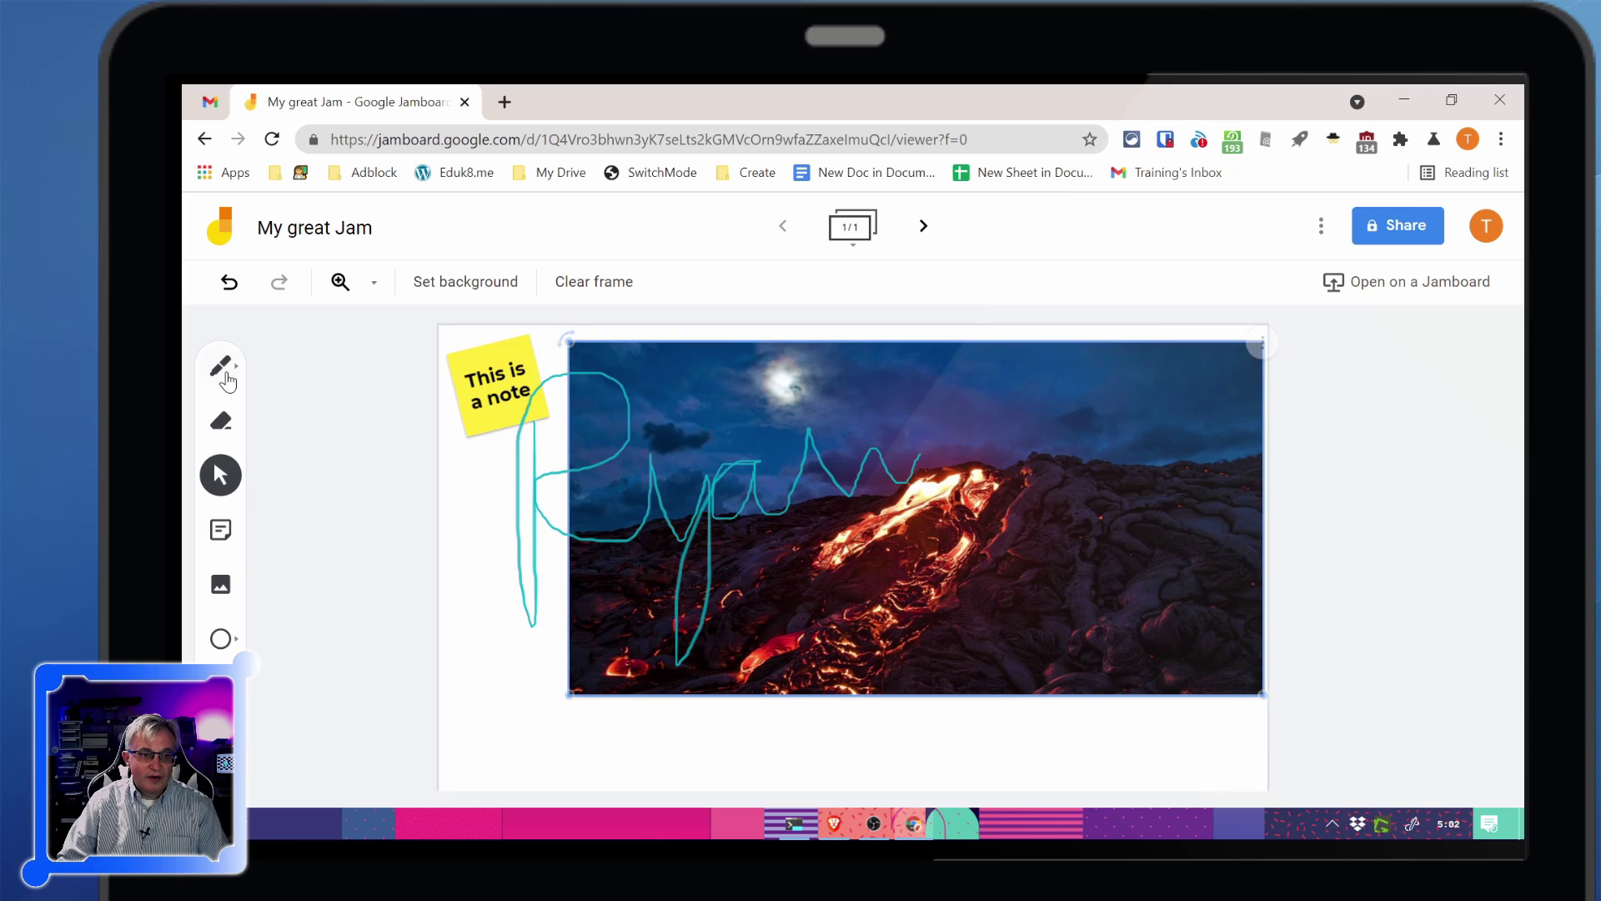
# - Draw a teal marker circle around the dark rock area to the right of the lava on the photo
pyautogui.click(222, 360)
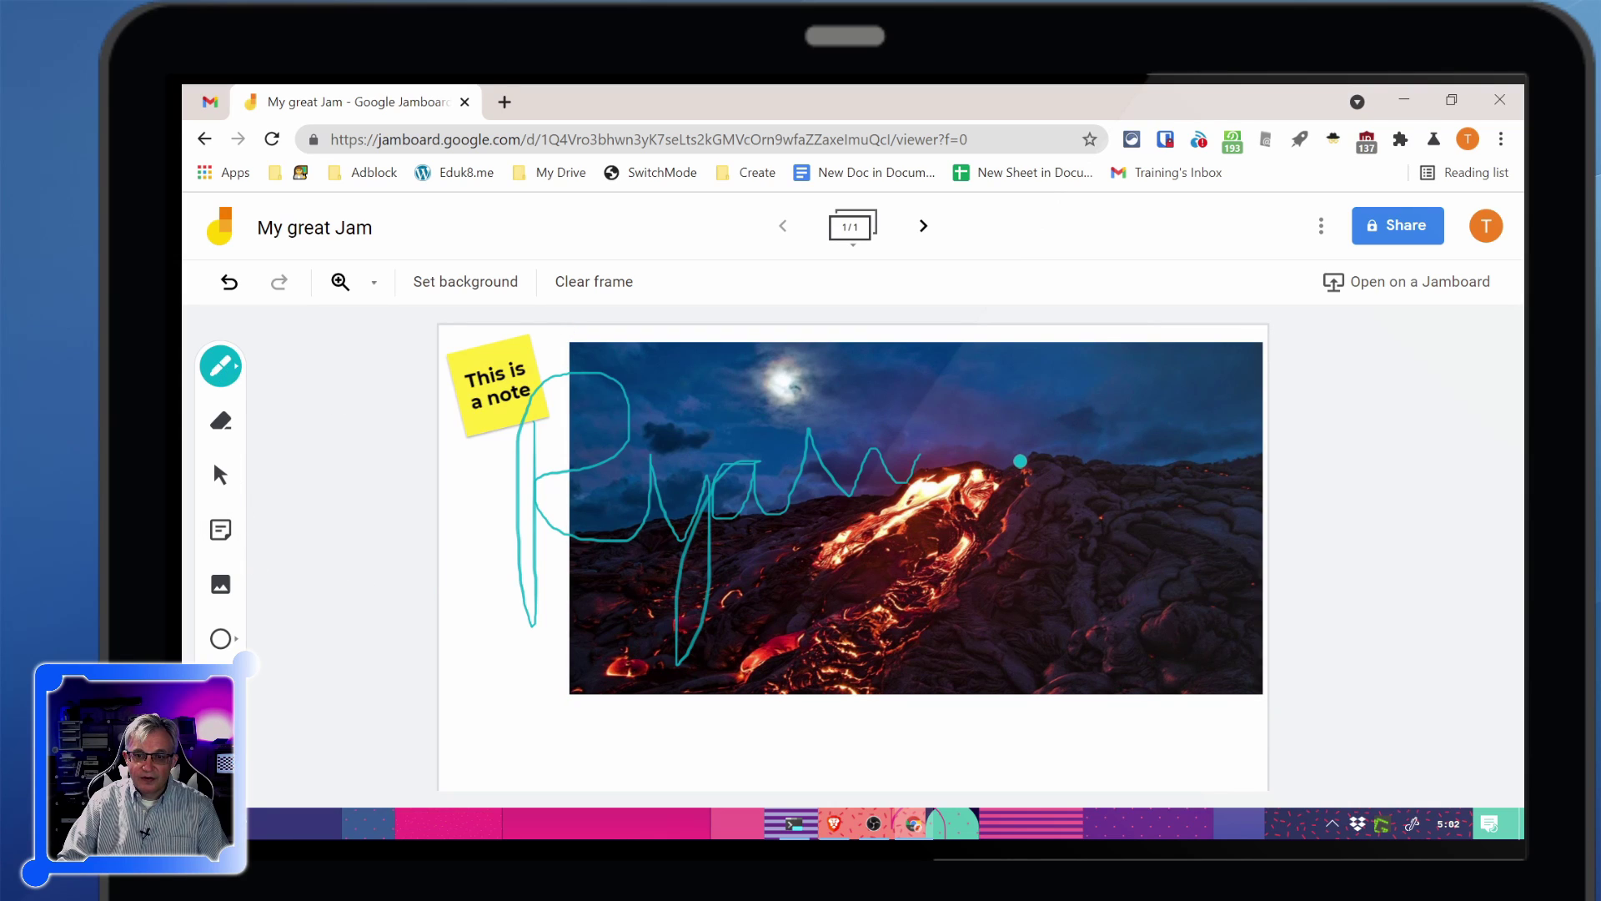
pyautogui.moveTo(1015, 446); pyautogui.dragTo(1006, 424)
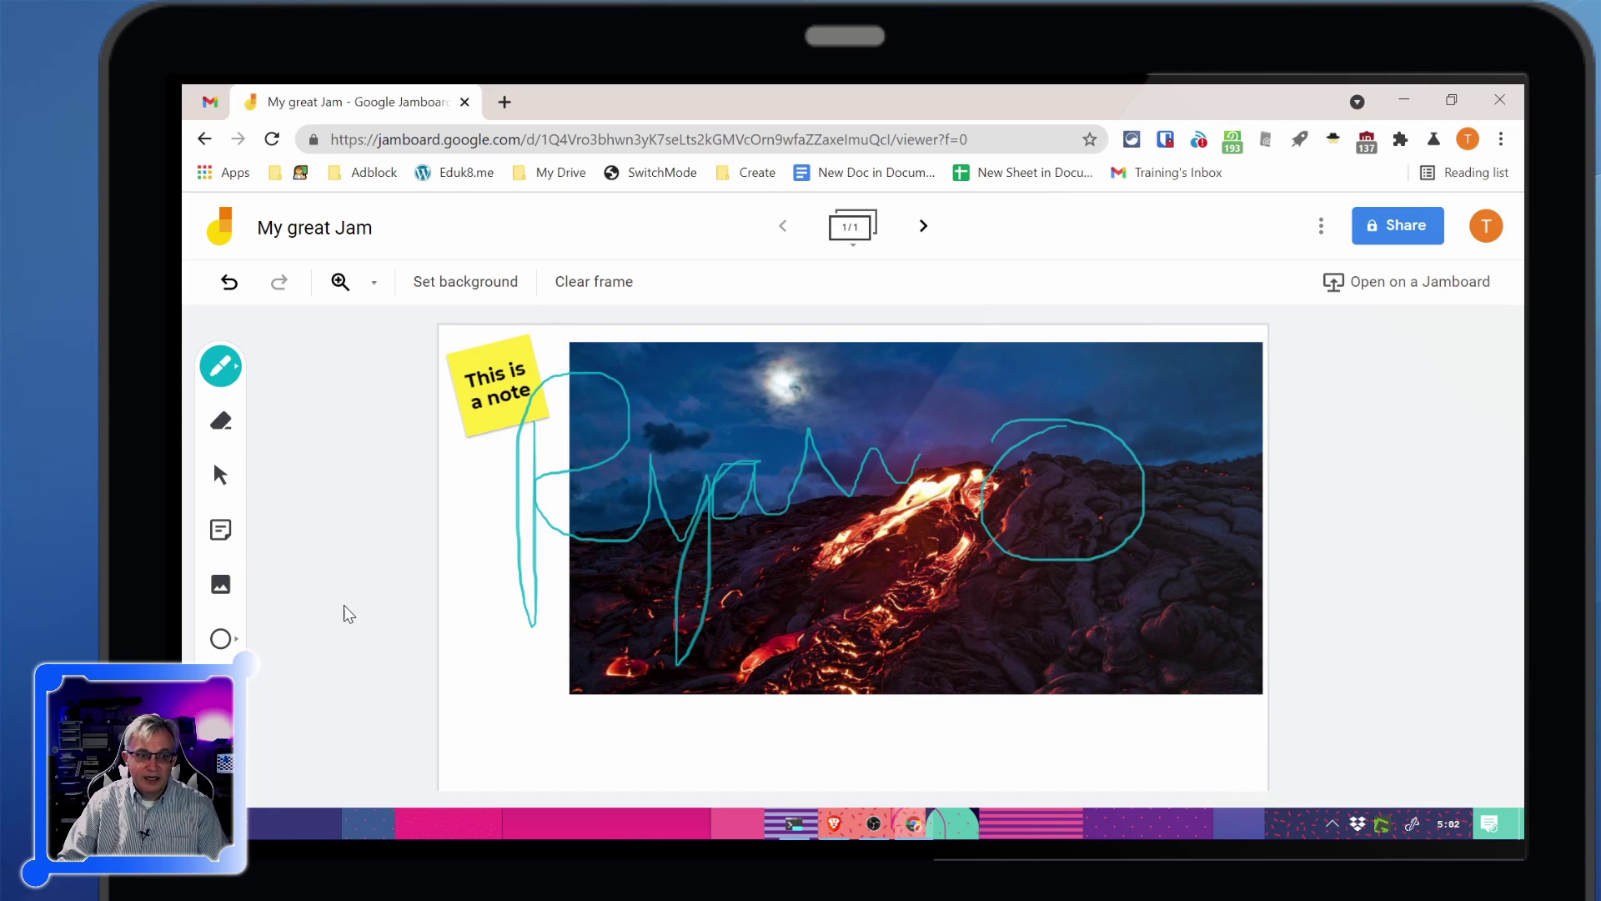
# - Add a text box reading "This is the top" on the photo, below the teal circle
pyautogui.click(220, 692)
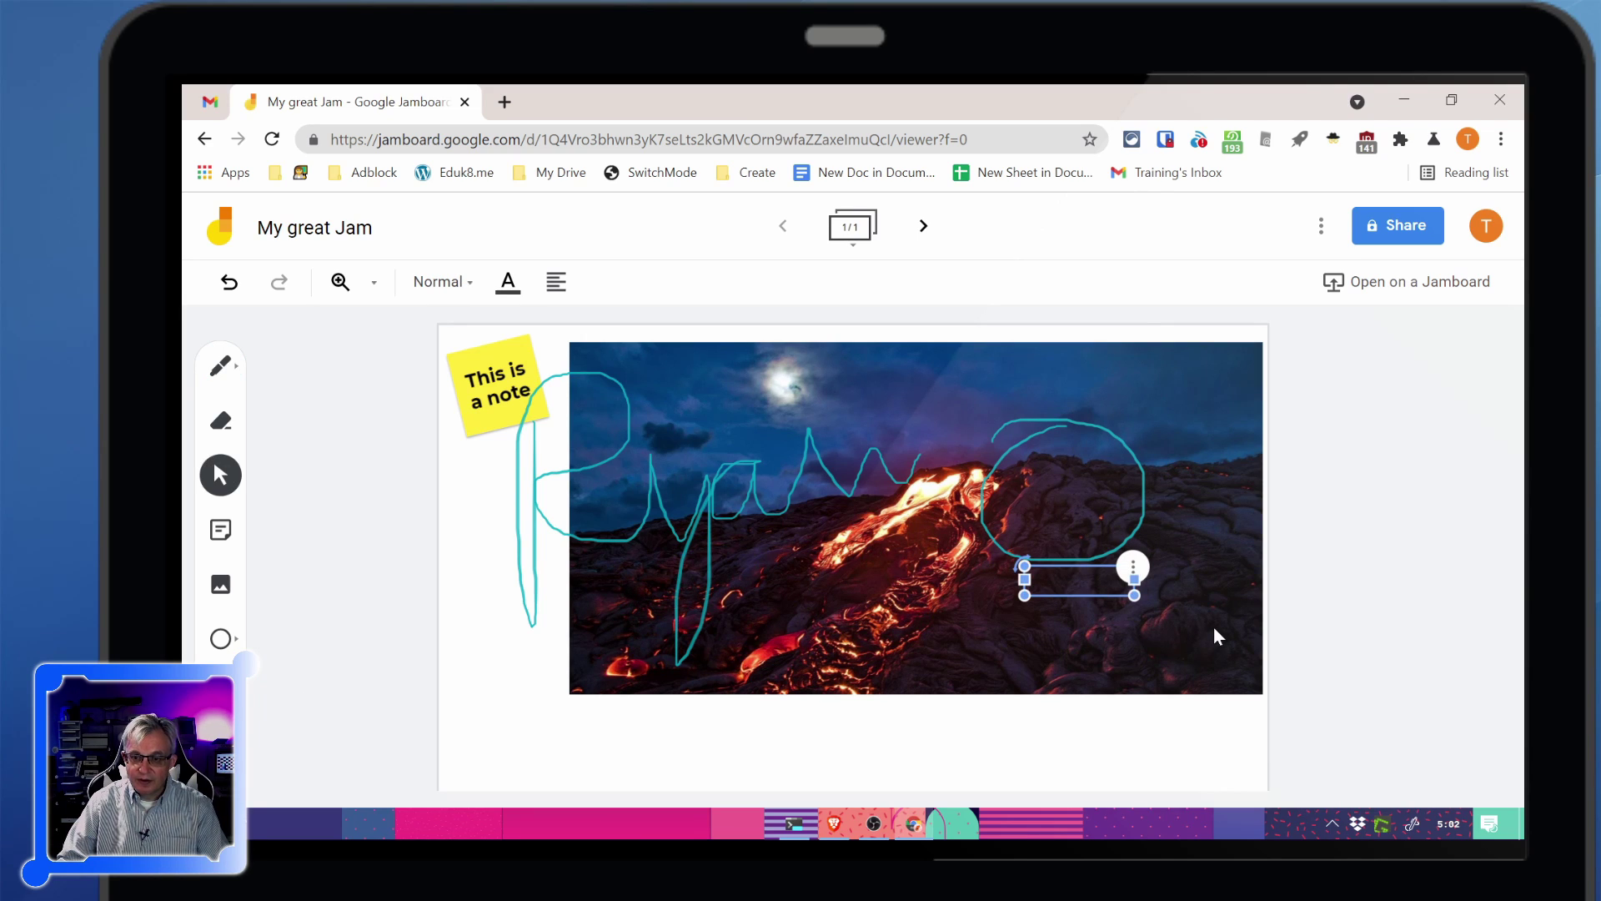
pyautogui.click(1214, 627)
pyautogui.moveTo(1053, 591); pyautogui.dragTo(1223, 632)
pyautogui.click(1057, 609)
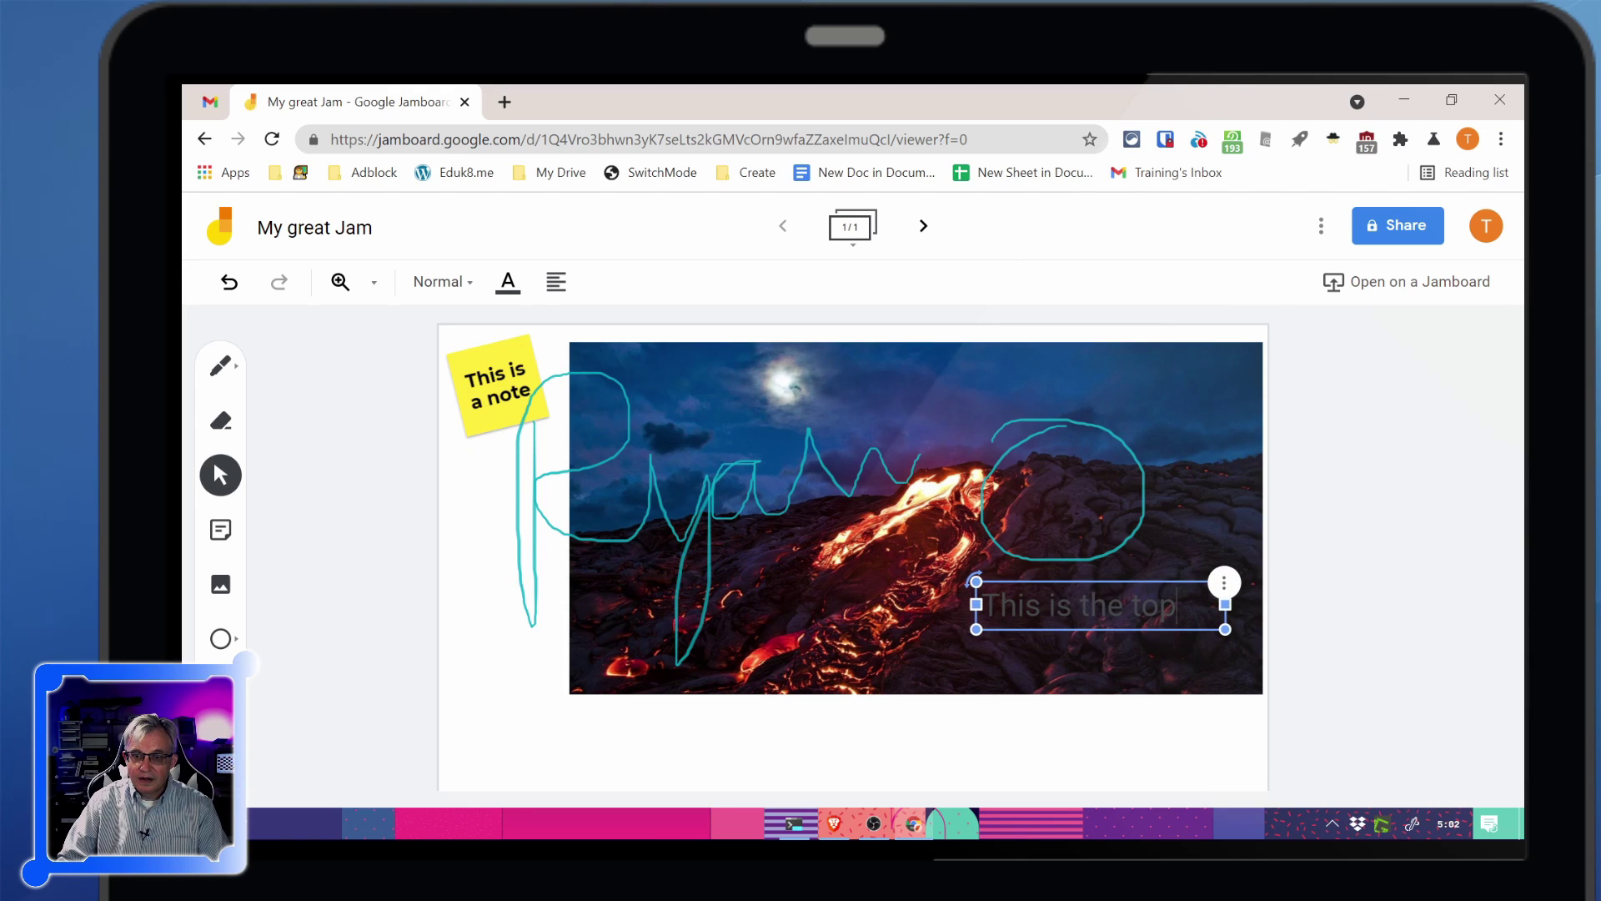
# - Review the text box's style, colour and alignment options, choosing left alignment for its text
pyautogui.click(476, 286)
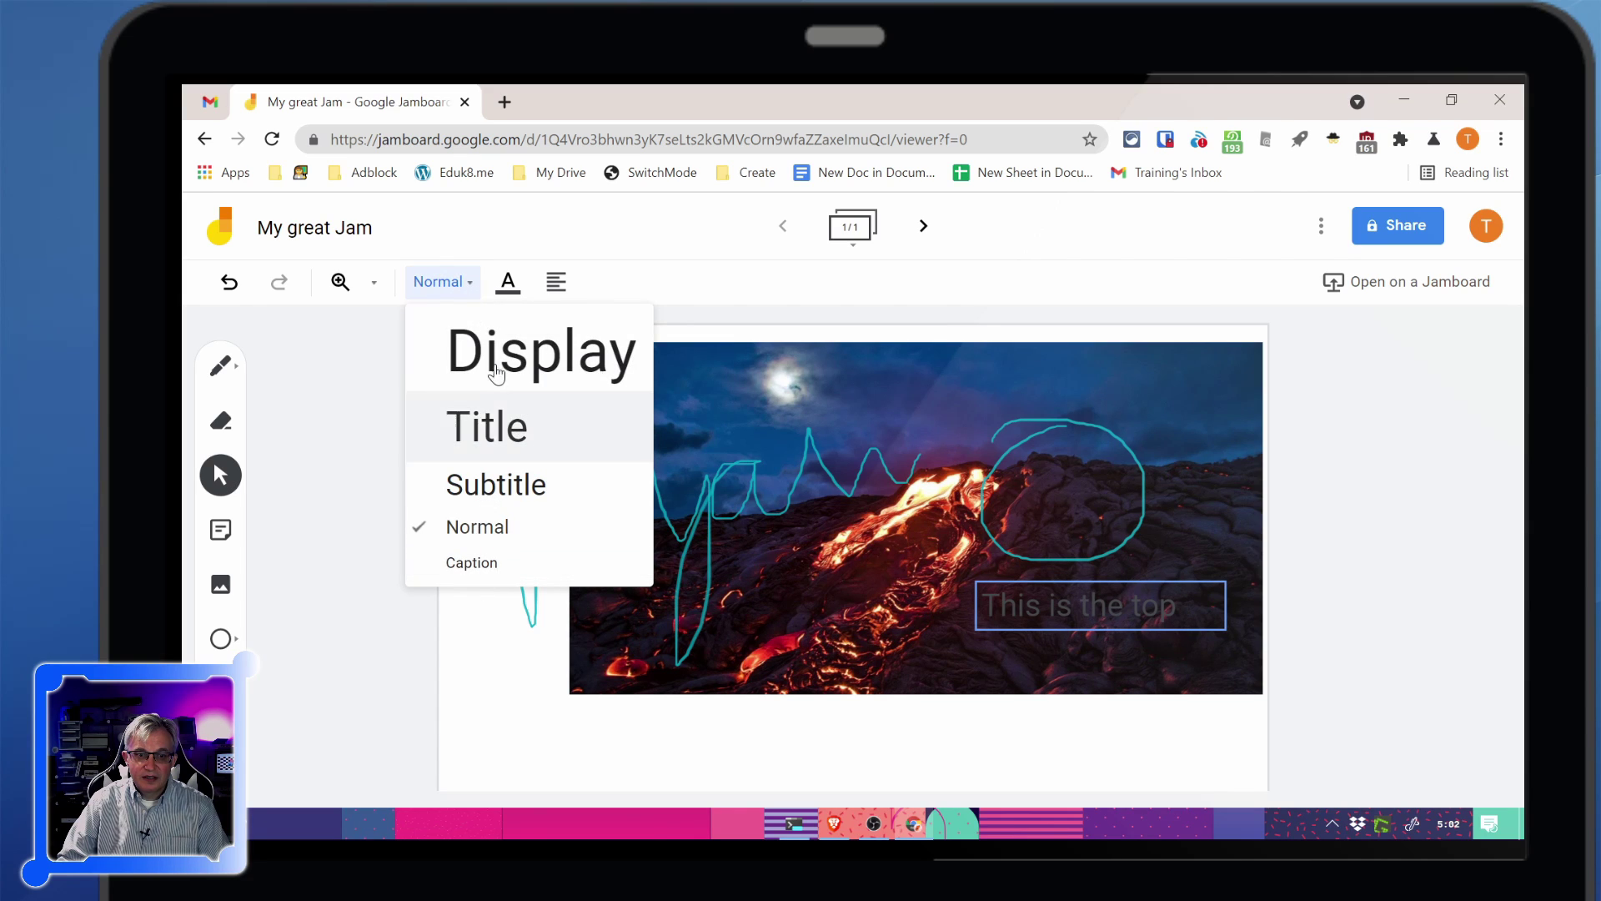
pyautogui.click(508, 281)
pyautogui.click(556, 281)
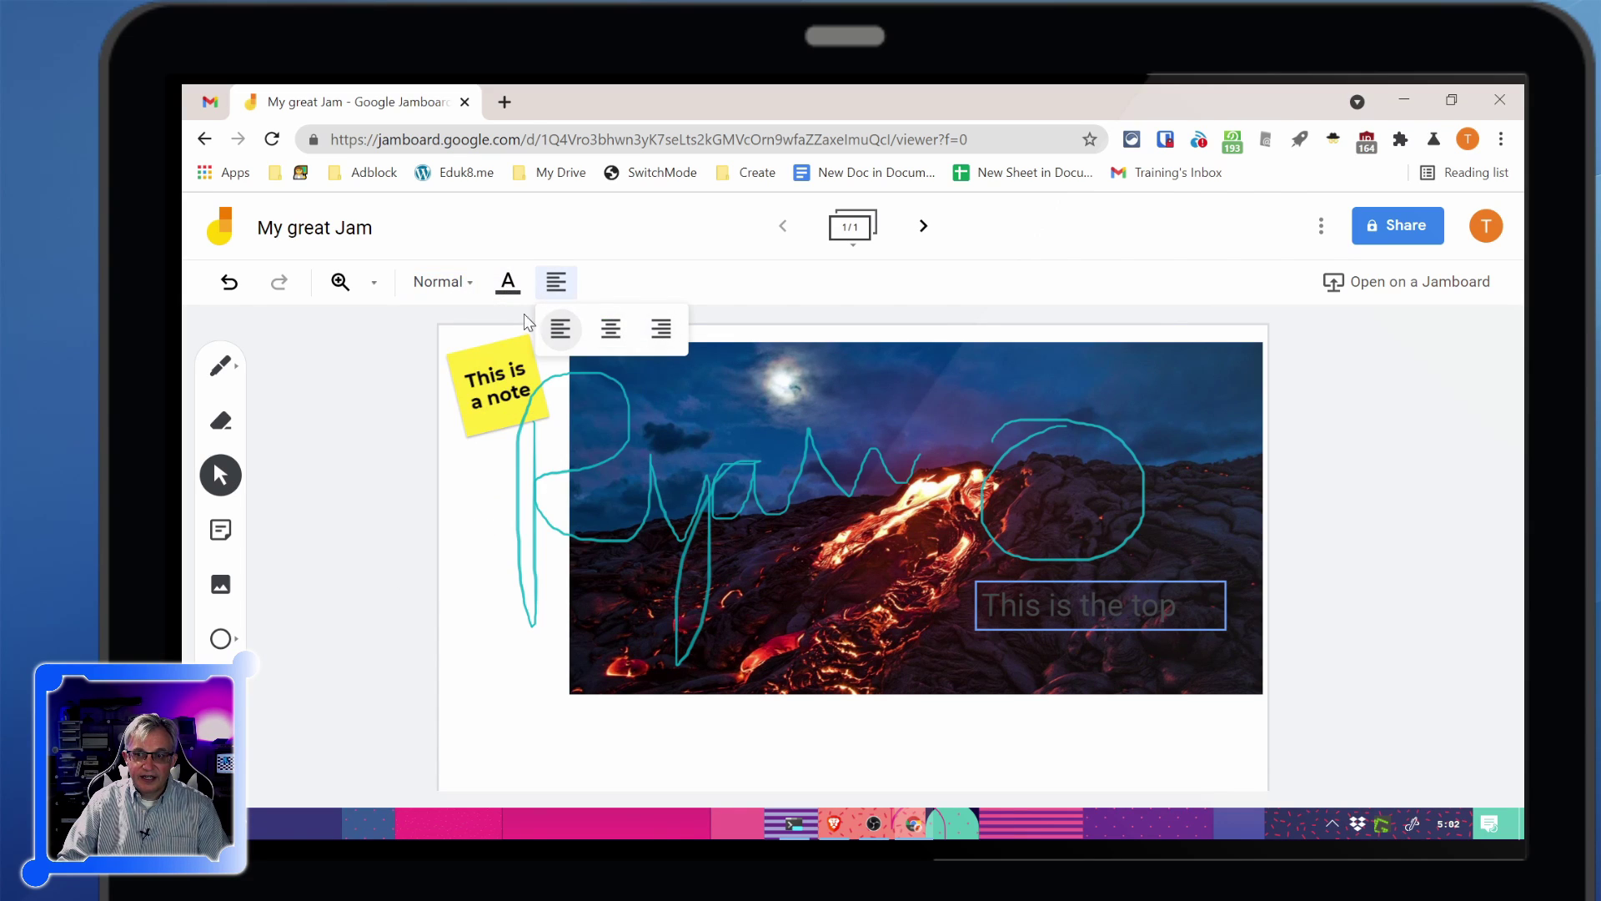
pyautogui.click(574, 332)
pyautogui.click(1109, 612)
pyautogui.click(326, 627)
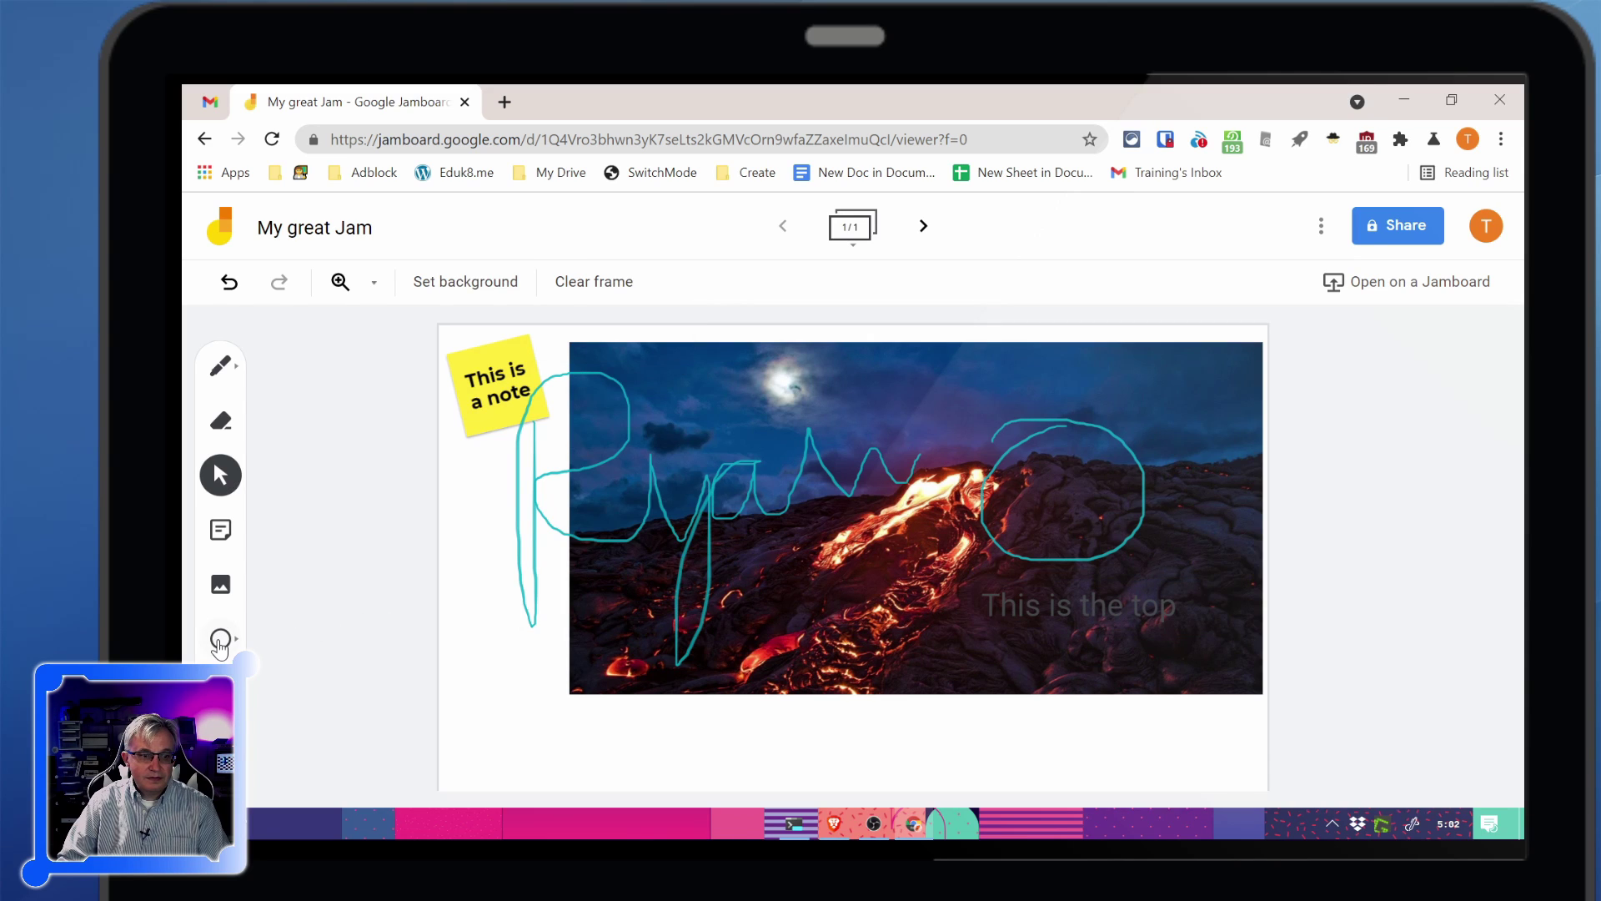
# - Draw a rounded rectangle over the photo and move it to the frame's lower-left area, overlapping the photo's corner
pyautogui.click(220, 642)
pyautogui.click(220, 642)
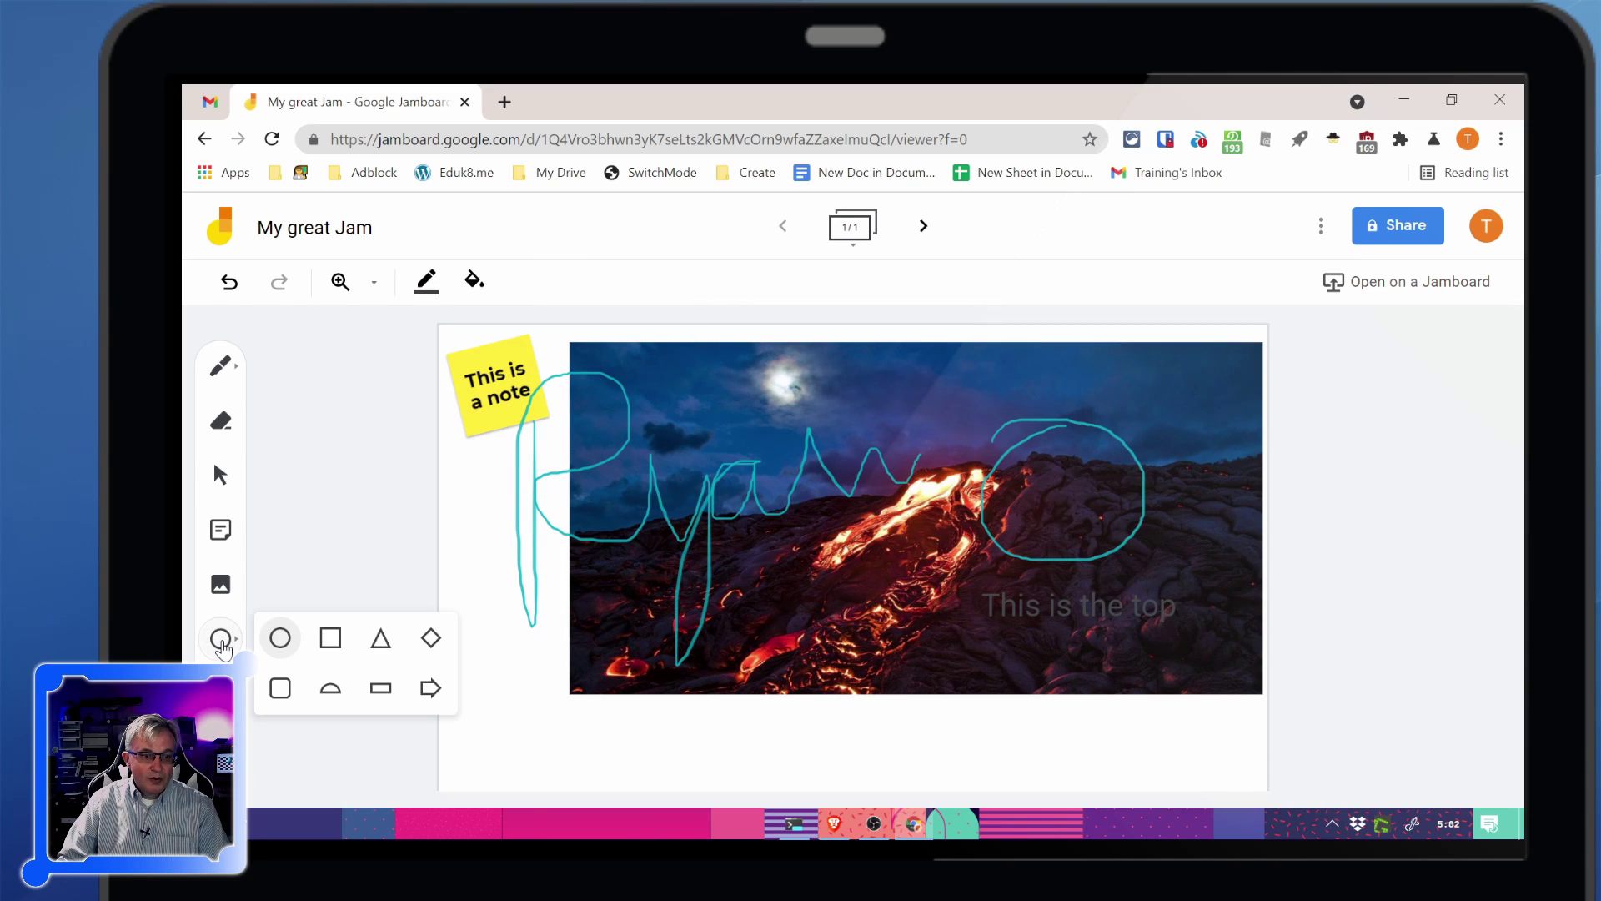
pyautogui.click(280, 689)
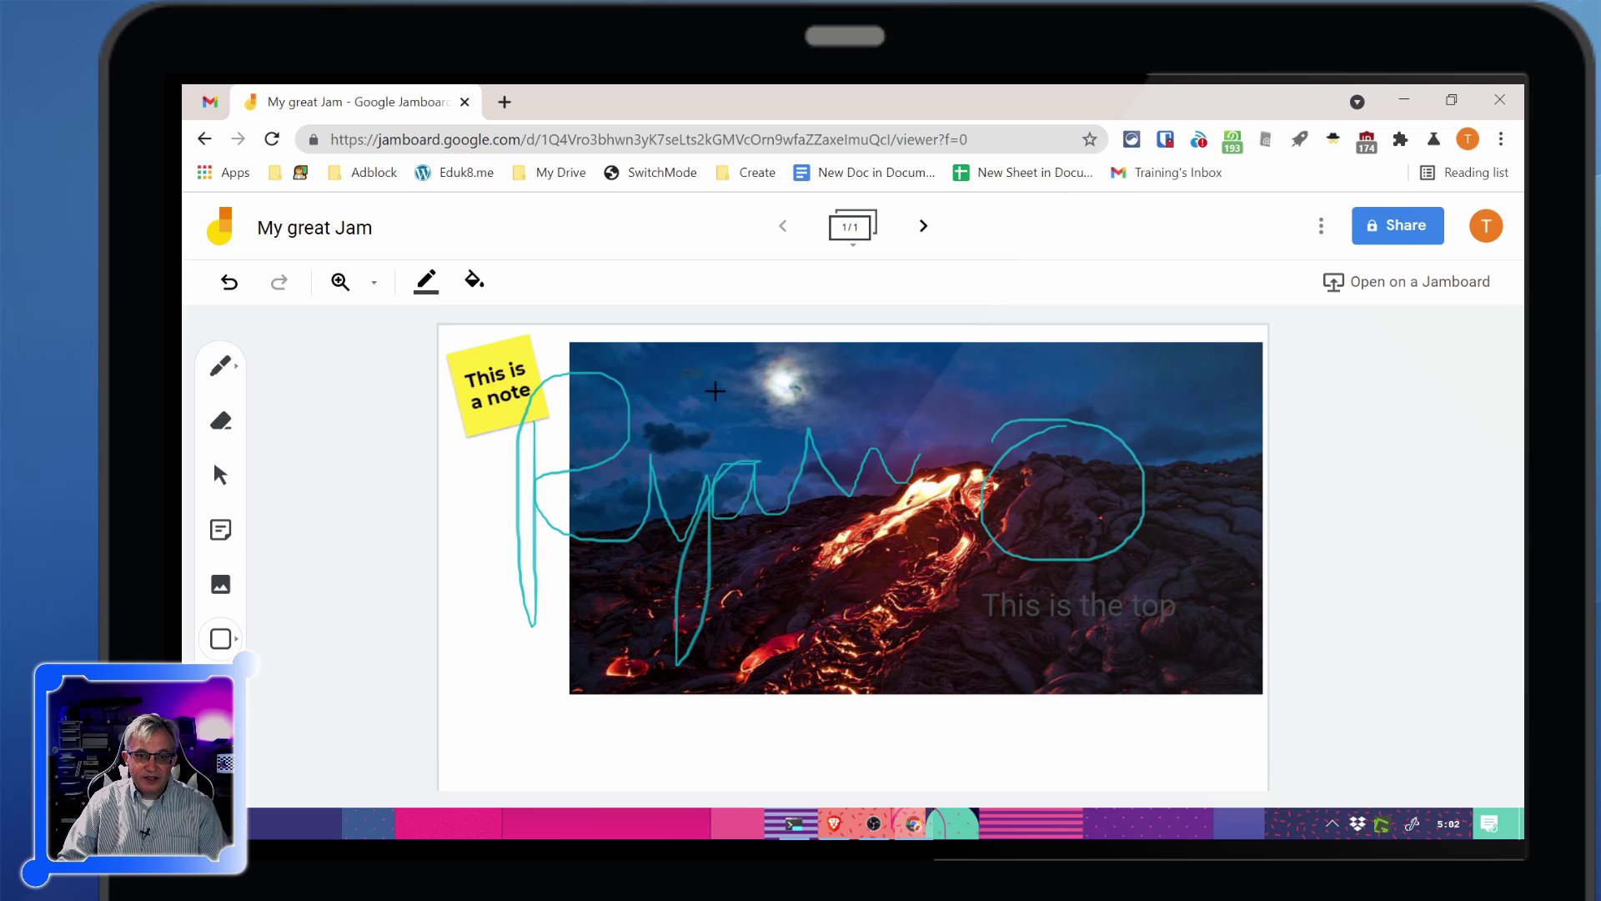
pyautogui.click(788, 469)
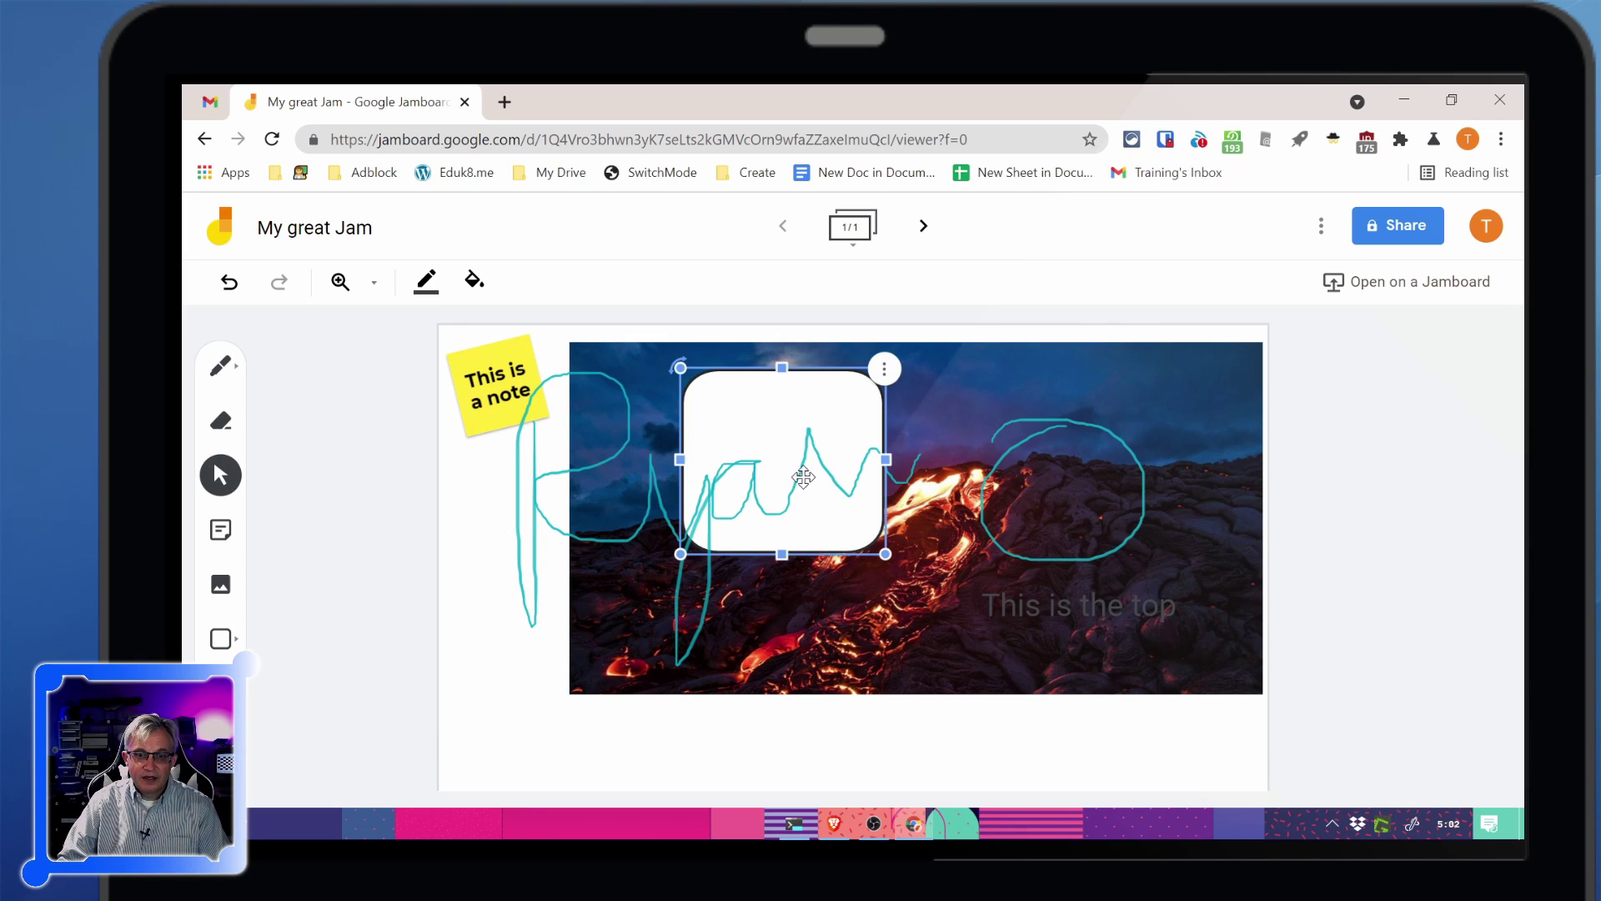
pyautogui.moveTo(803, 477); pyautogui.dragTo(577, 707)
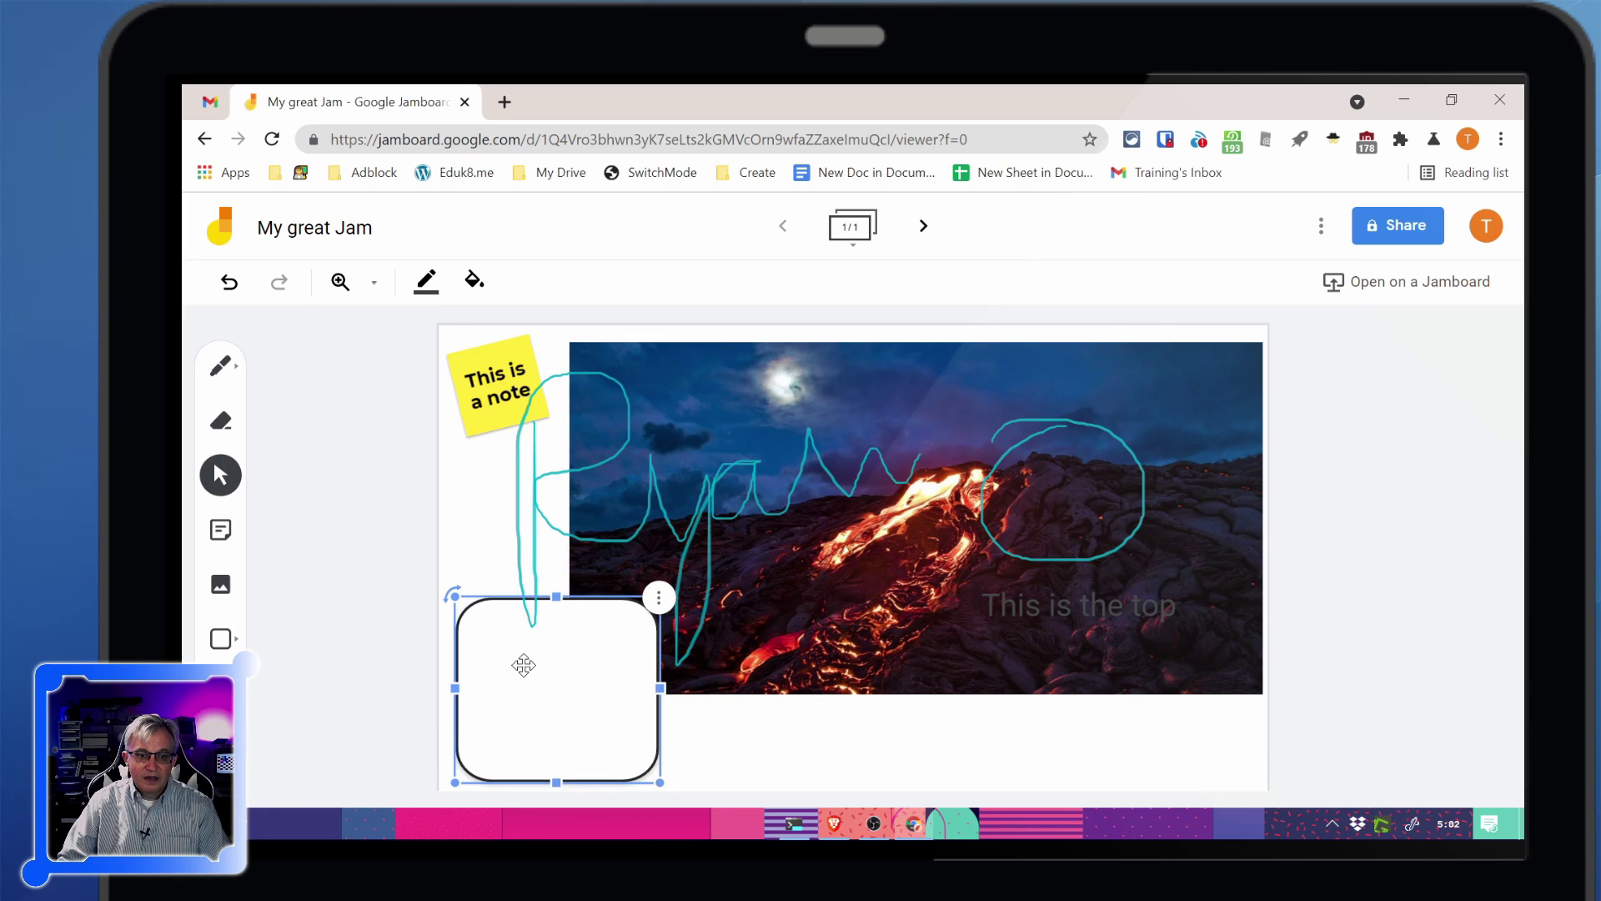
pyautogui.press('Escape')
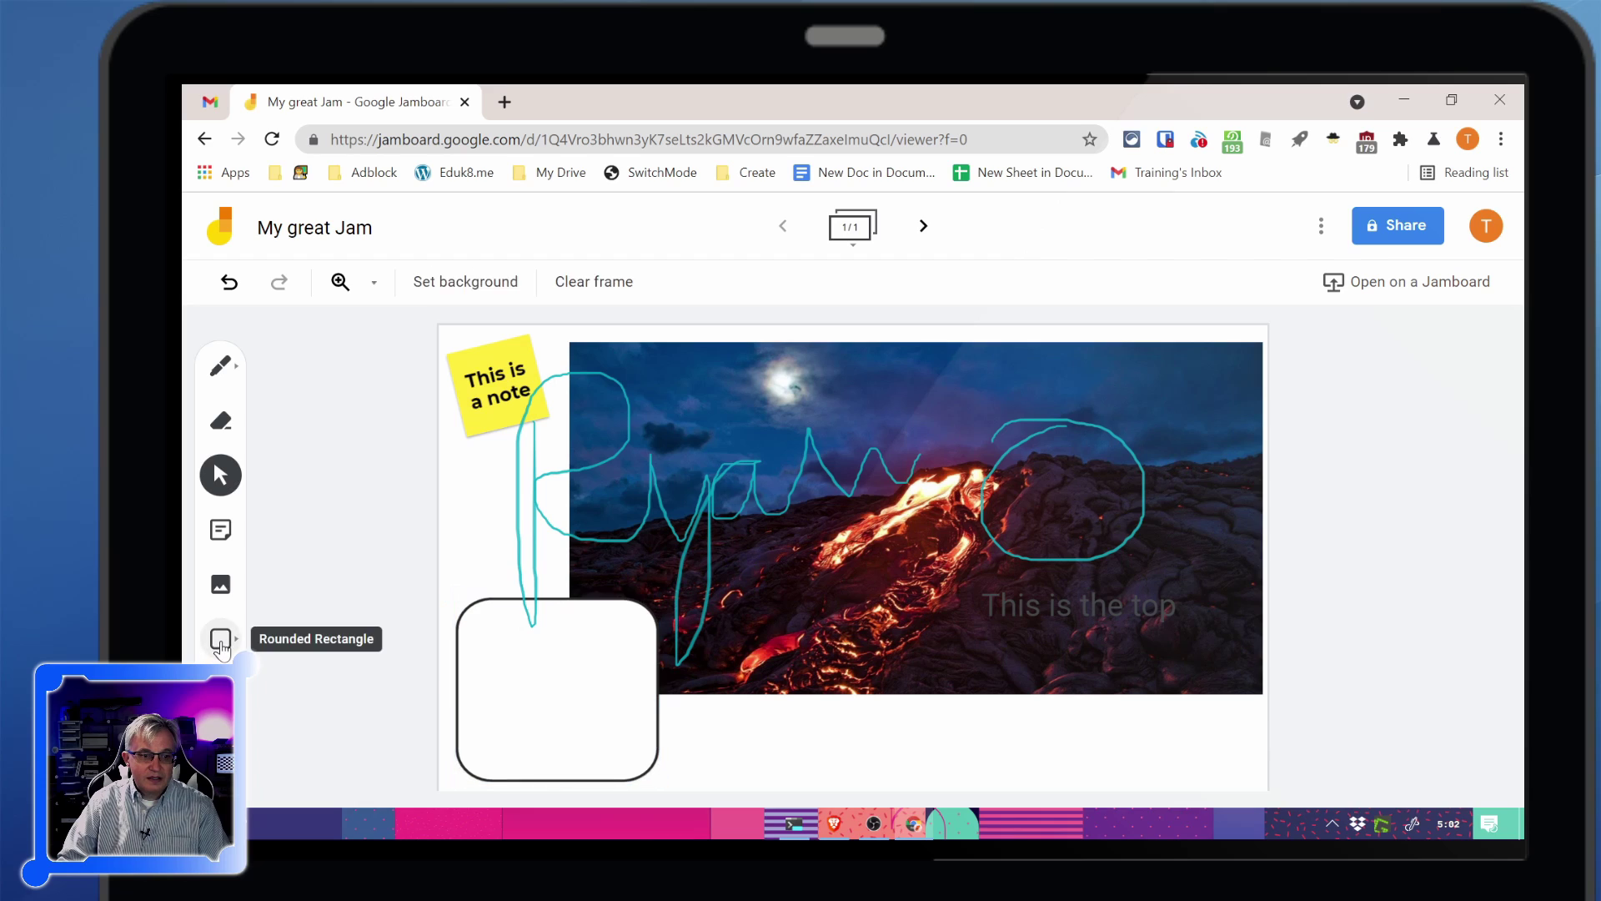
# - Draw a block arrow shape and place it to the right of the rounded rectangle, across the photo's lower edge
pyautogui.click(220, 640)
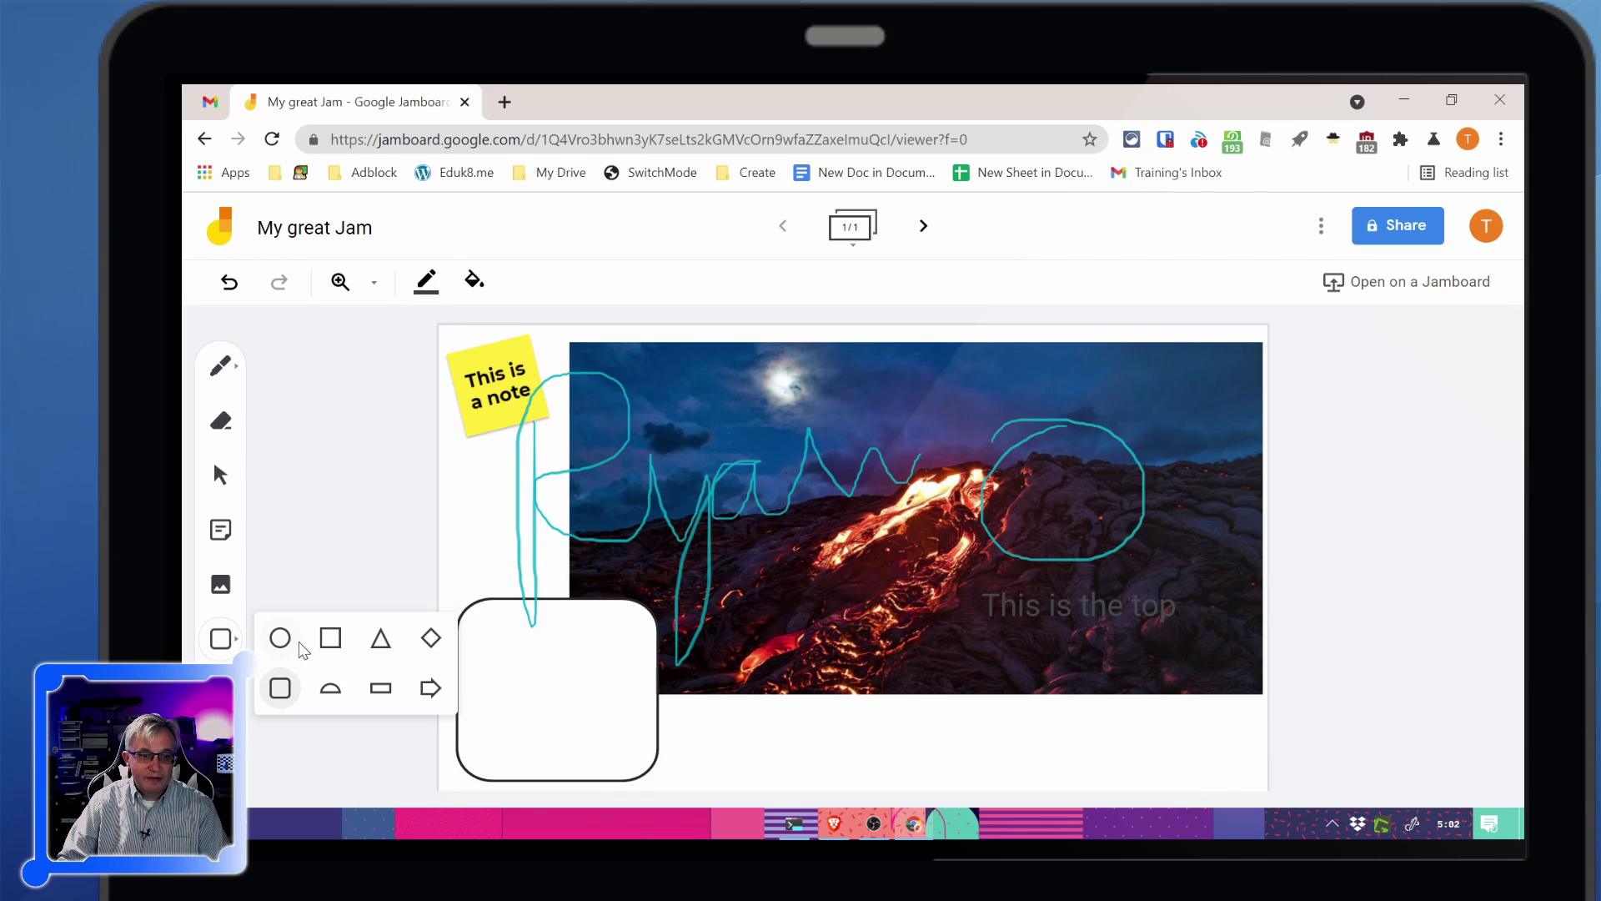
pyautogui.click(430, 689)
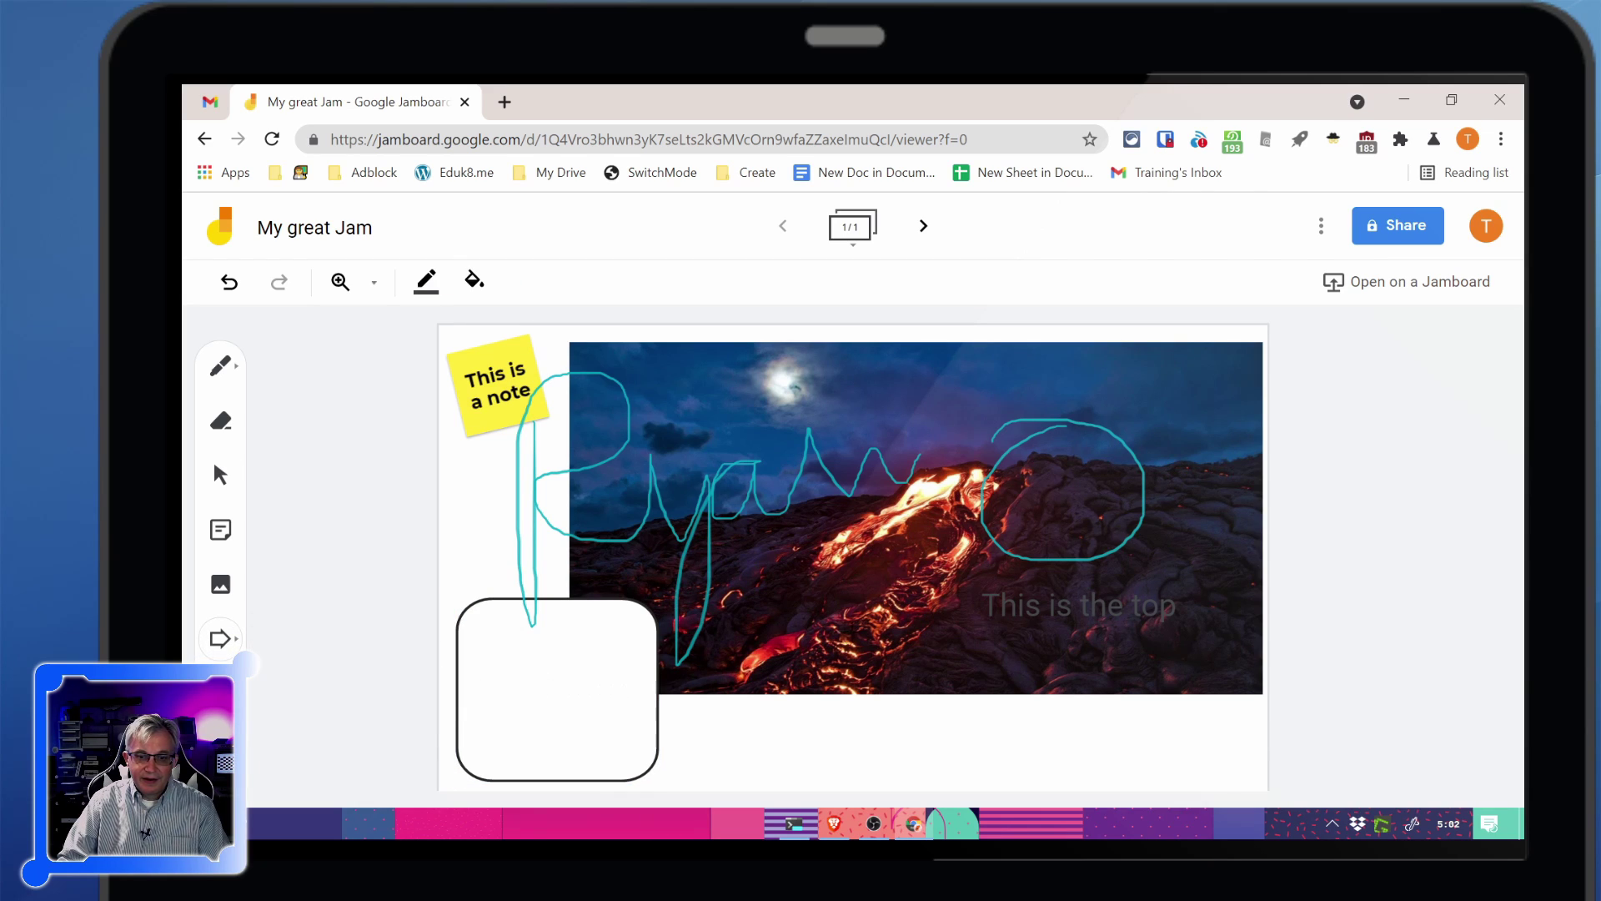
pyautogui.moveTo(837, 629); pyautogui.dragTo(1031, 725)
pyautogui.moveTo(948, 690); pyautogui.dragTo(836, 735)
pyautogui.click(905, 551)
pyautogui.click(855, 704)
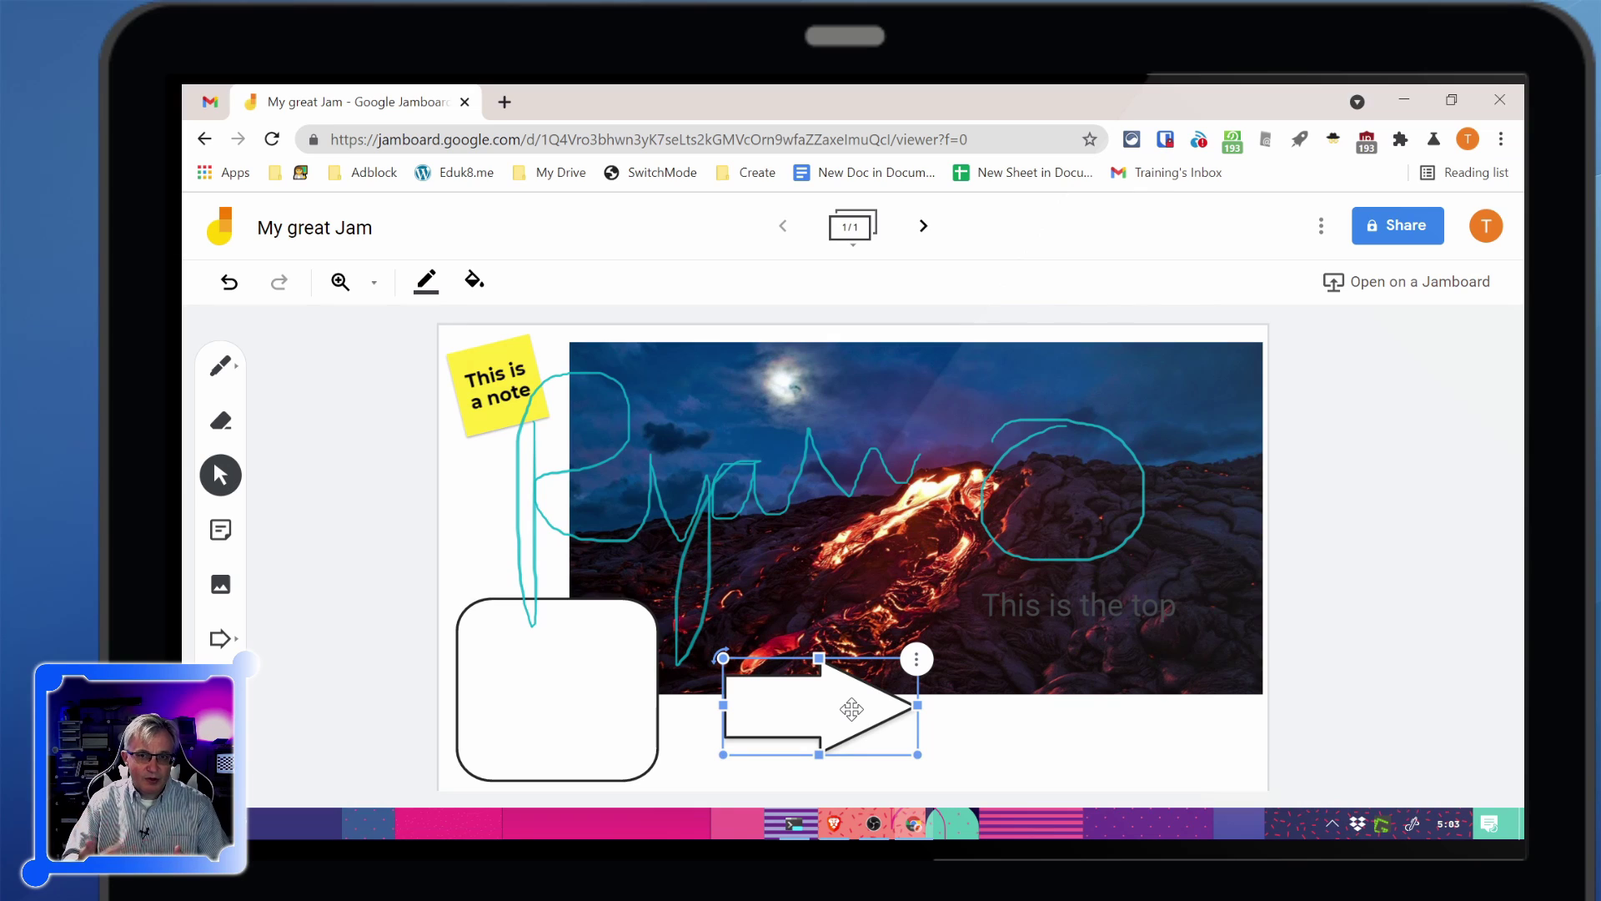
pyautogui.click(267, 789)
# - Trace temporary laser pointer strokes over the photo's lower-left part and around the lava flow
pyautogui.click(270, 751)
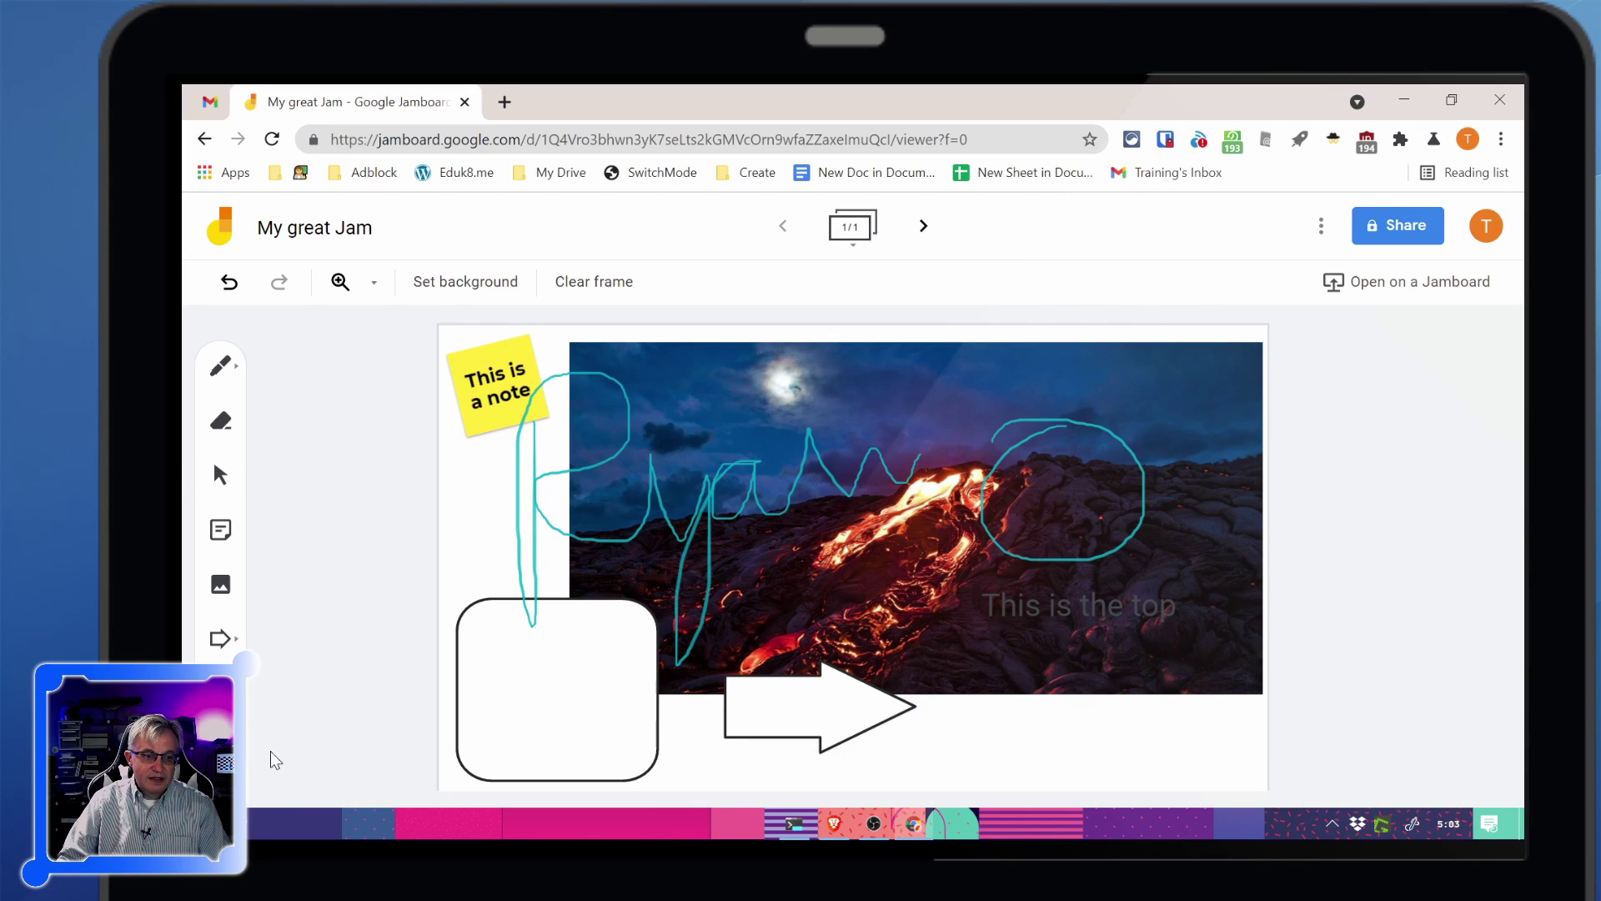
pyautogui.moveTo(584, 575); pyautogui.dragTo(548, 574)
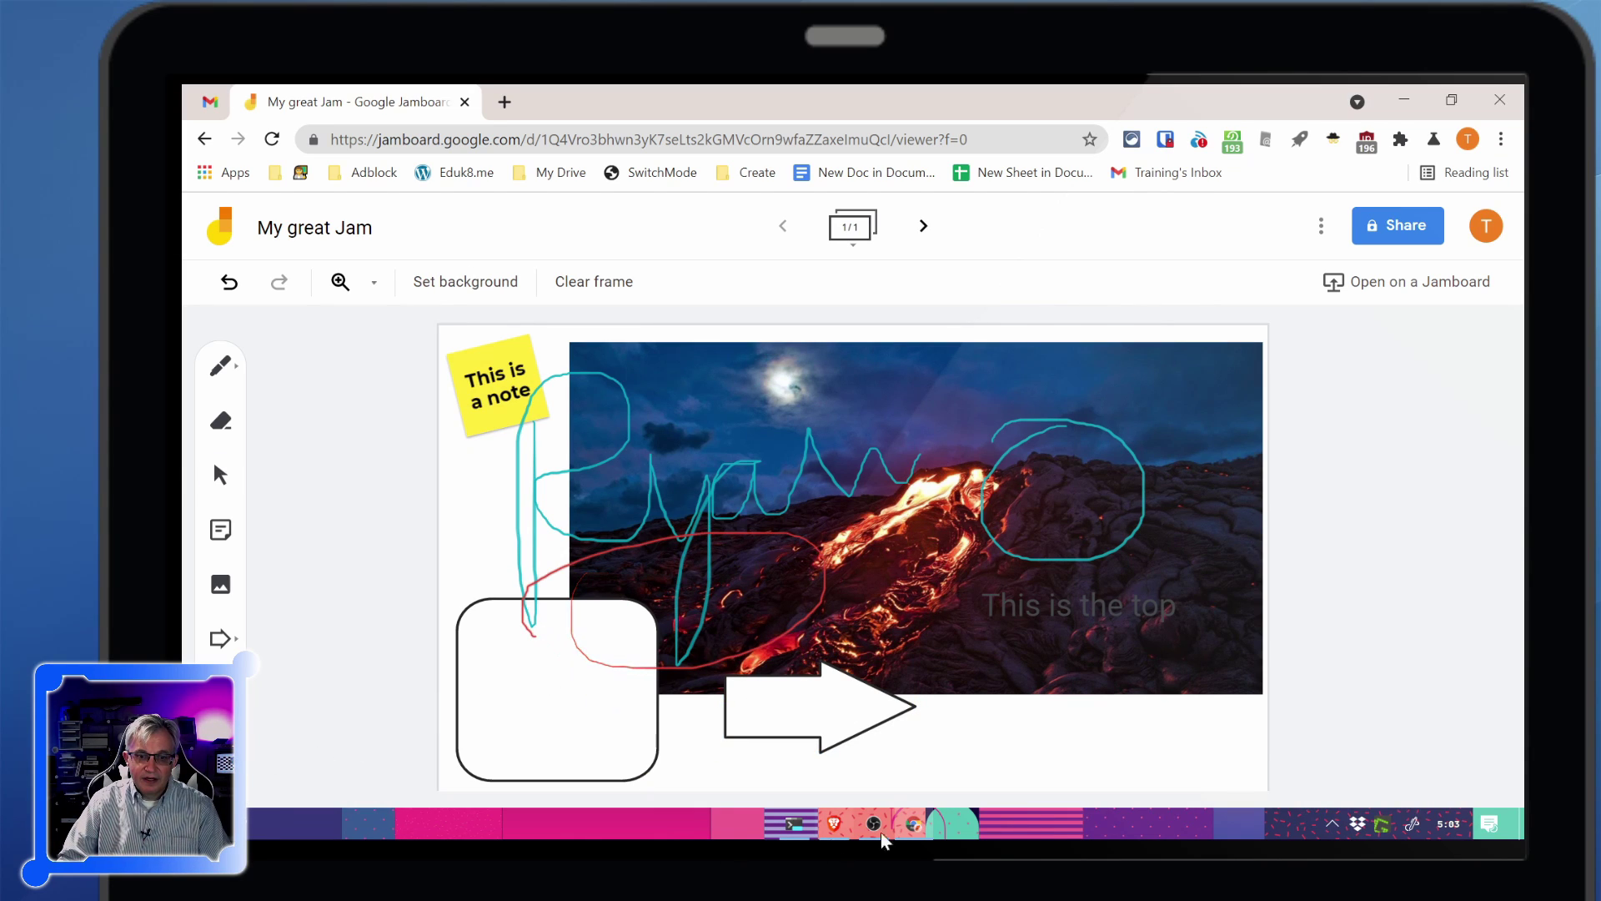
pyautogui.moveTo(857, 481)
pyautogui.mouseDown()
pyautogui.moveTo(1130, 398)
pyautogui.moveTo(917, 717)
pyautogui.mouseUp()
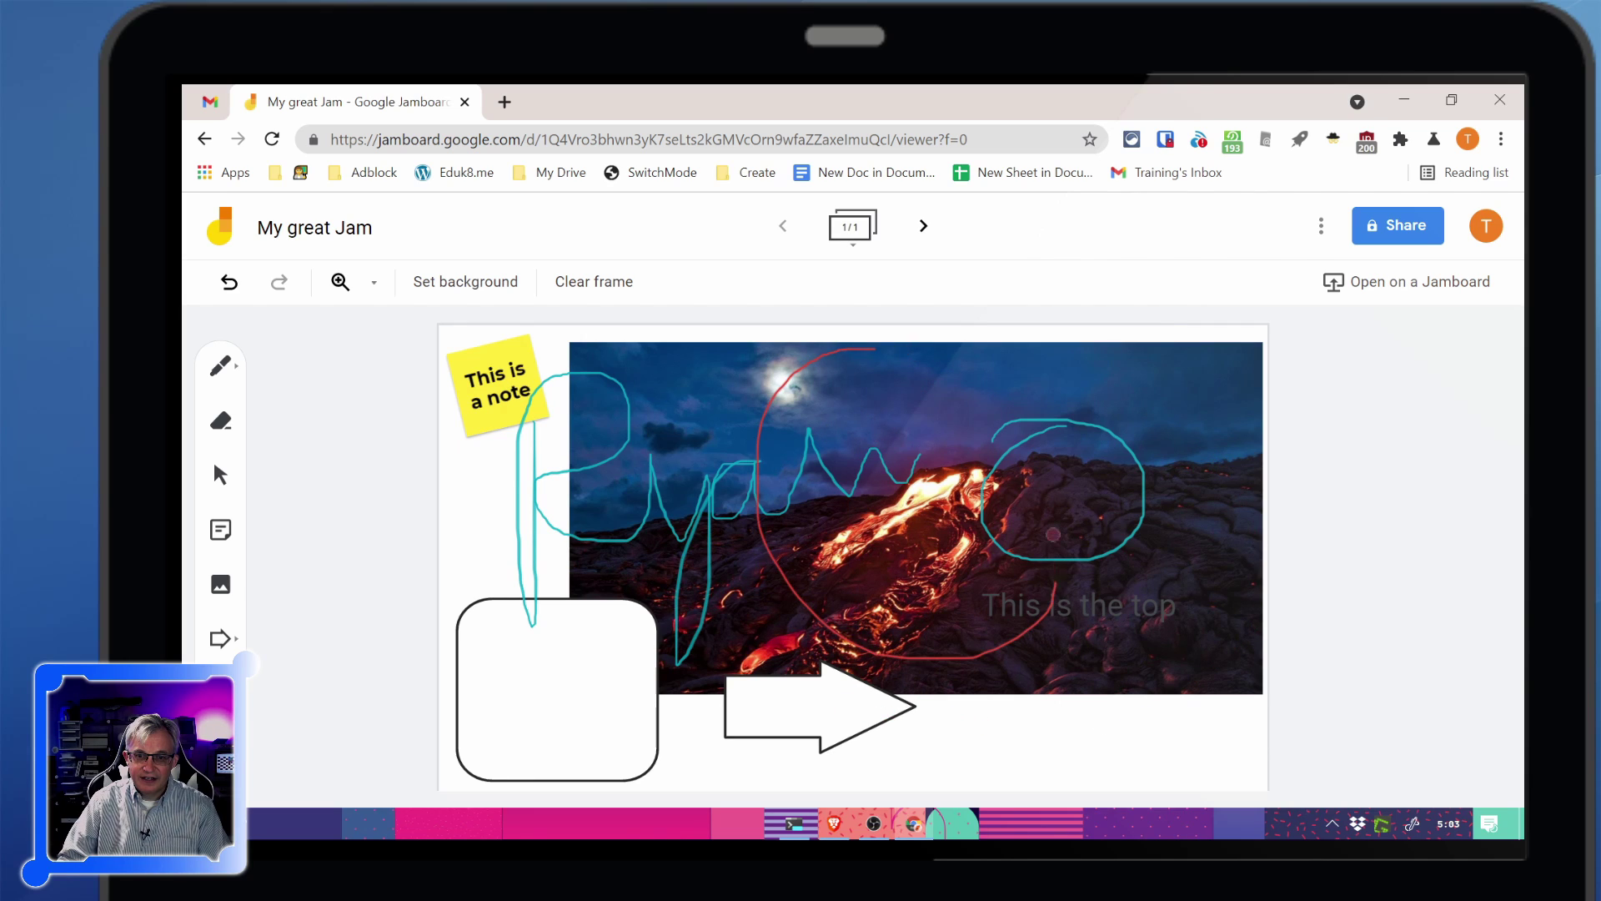
pyautogui.moveTo(497, 524)
pyautogui.mouseDown()
pyautogui.moveTo(457, 699)
pyautogui.moveTo(387, 493)
pyautogui.mouseUp()
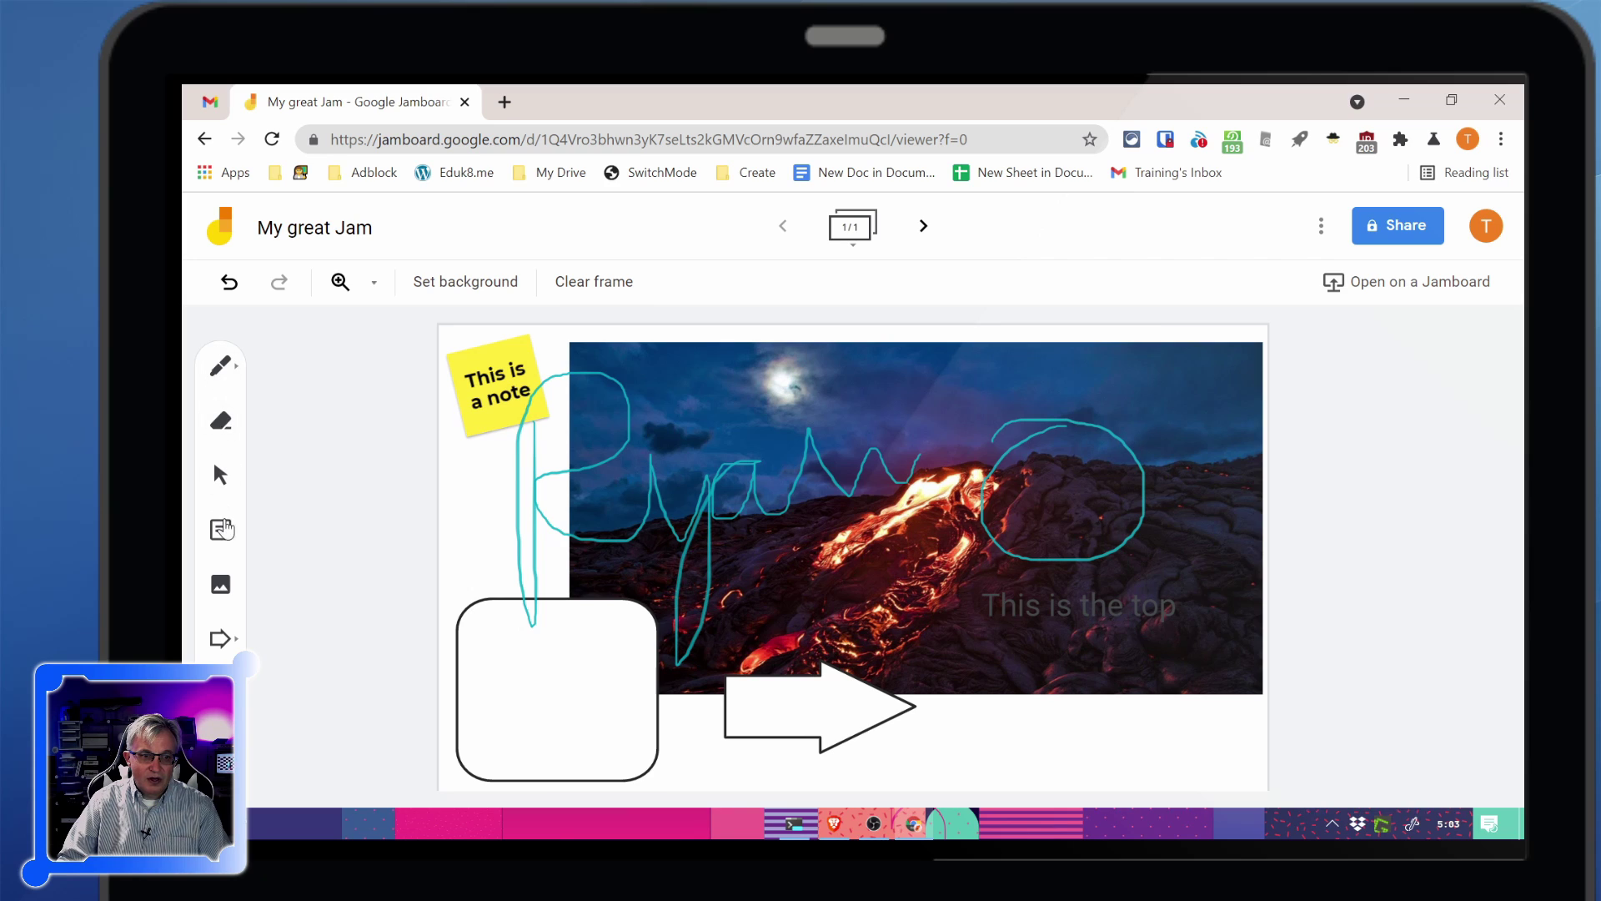
# - Clear the frame and set its background to Blue line
pyautogui.click(581, 289)
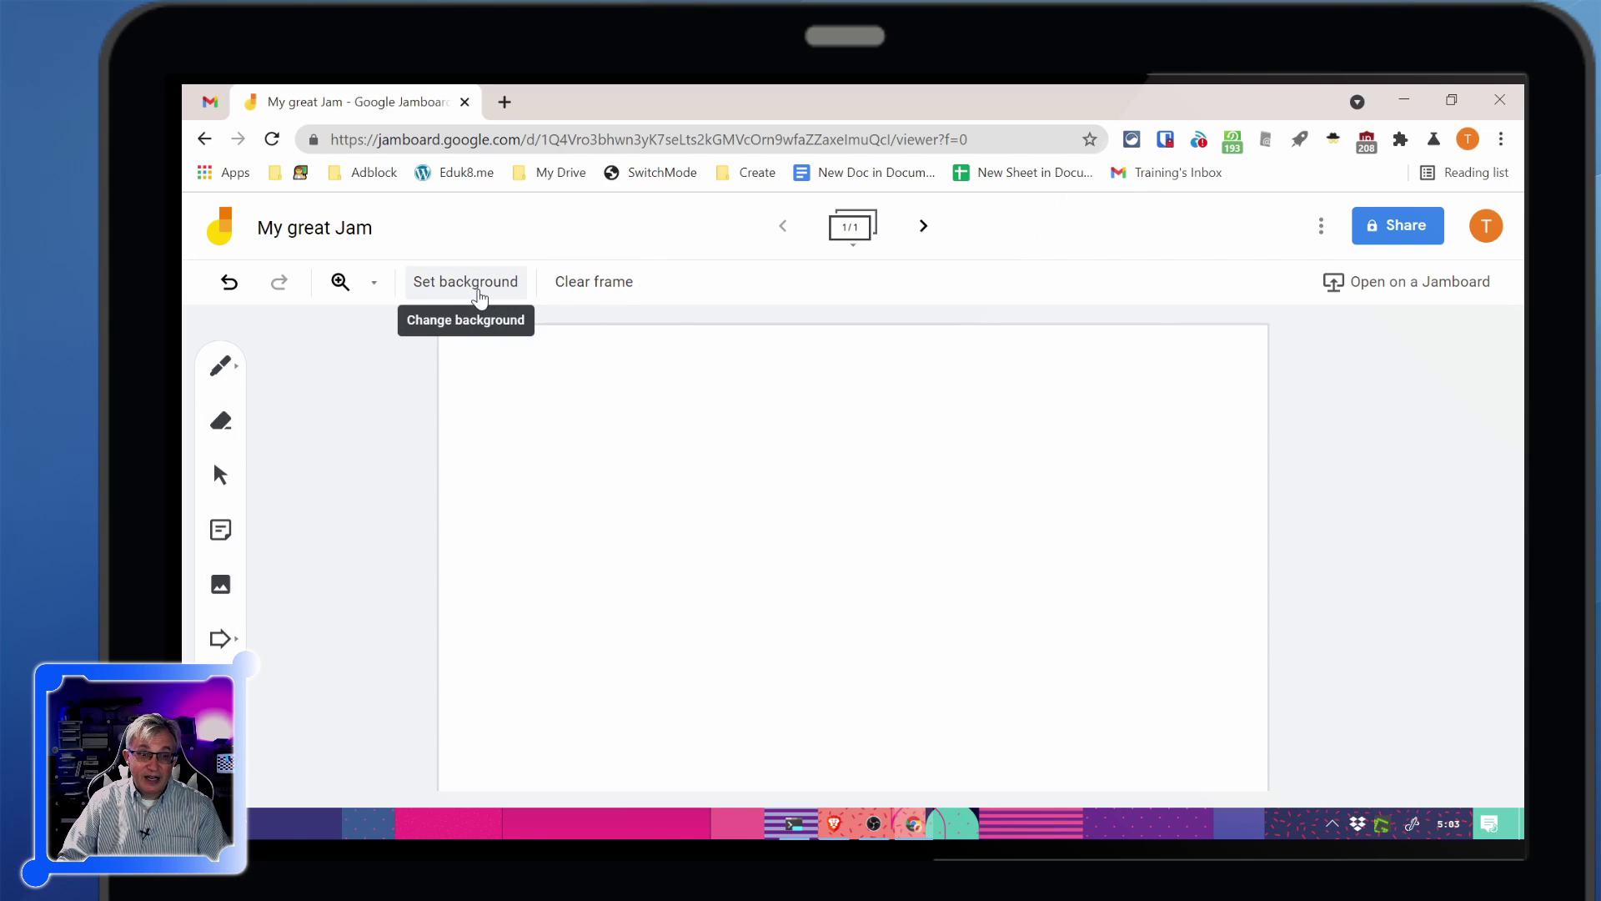
pyautogui.click(443, 294)
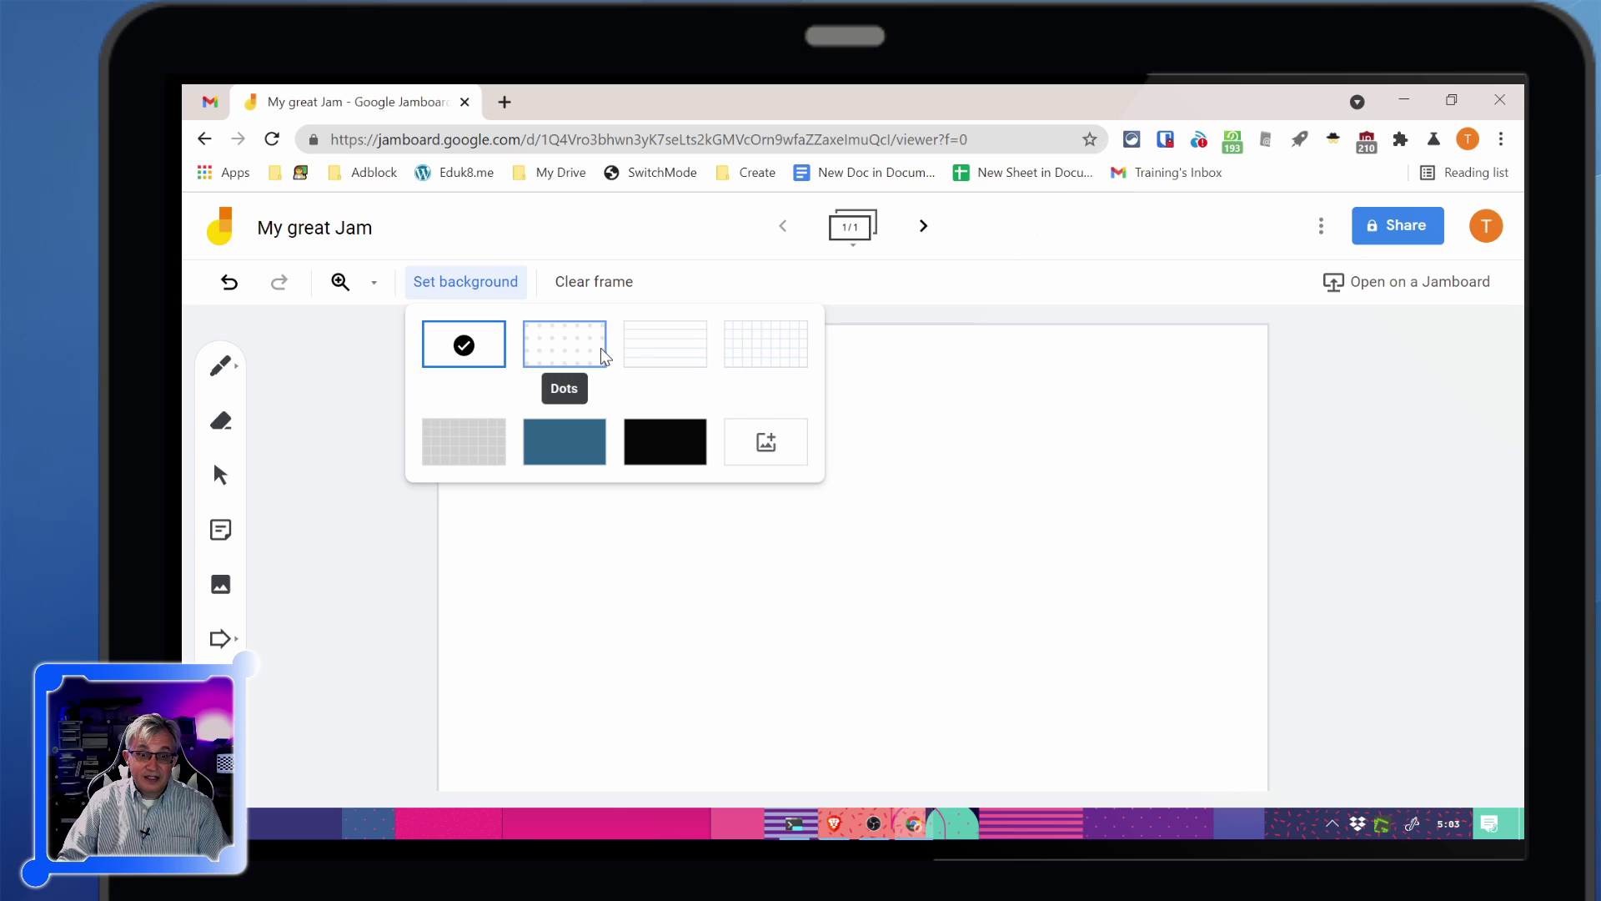
pyautogui.click(696, 349)
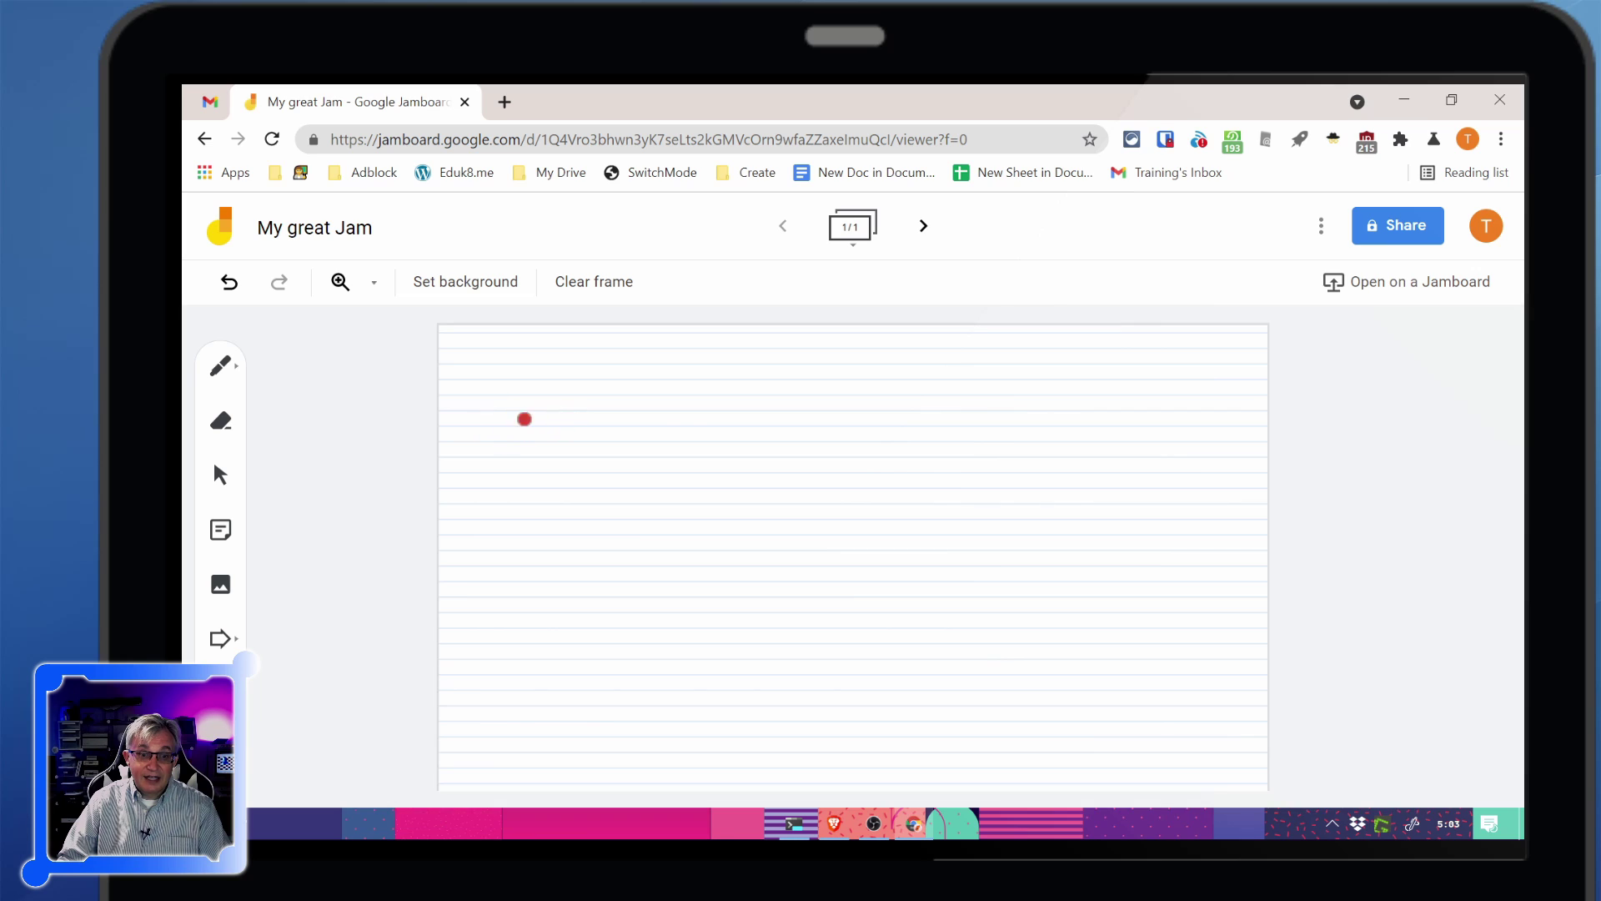
# - Handwrite a small teal letter R with the marker in the upper-left part of the lined frame
pyautogui.click(220, 365)
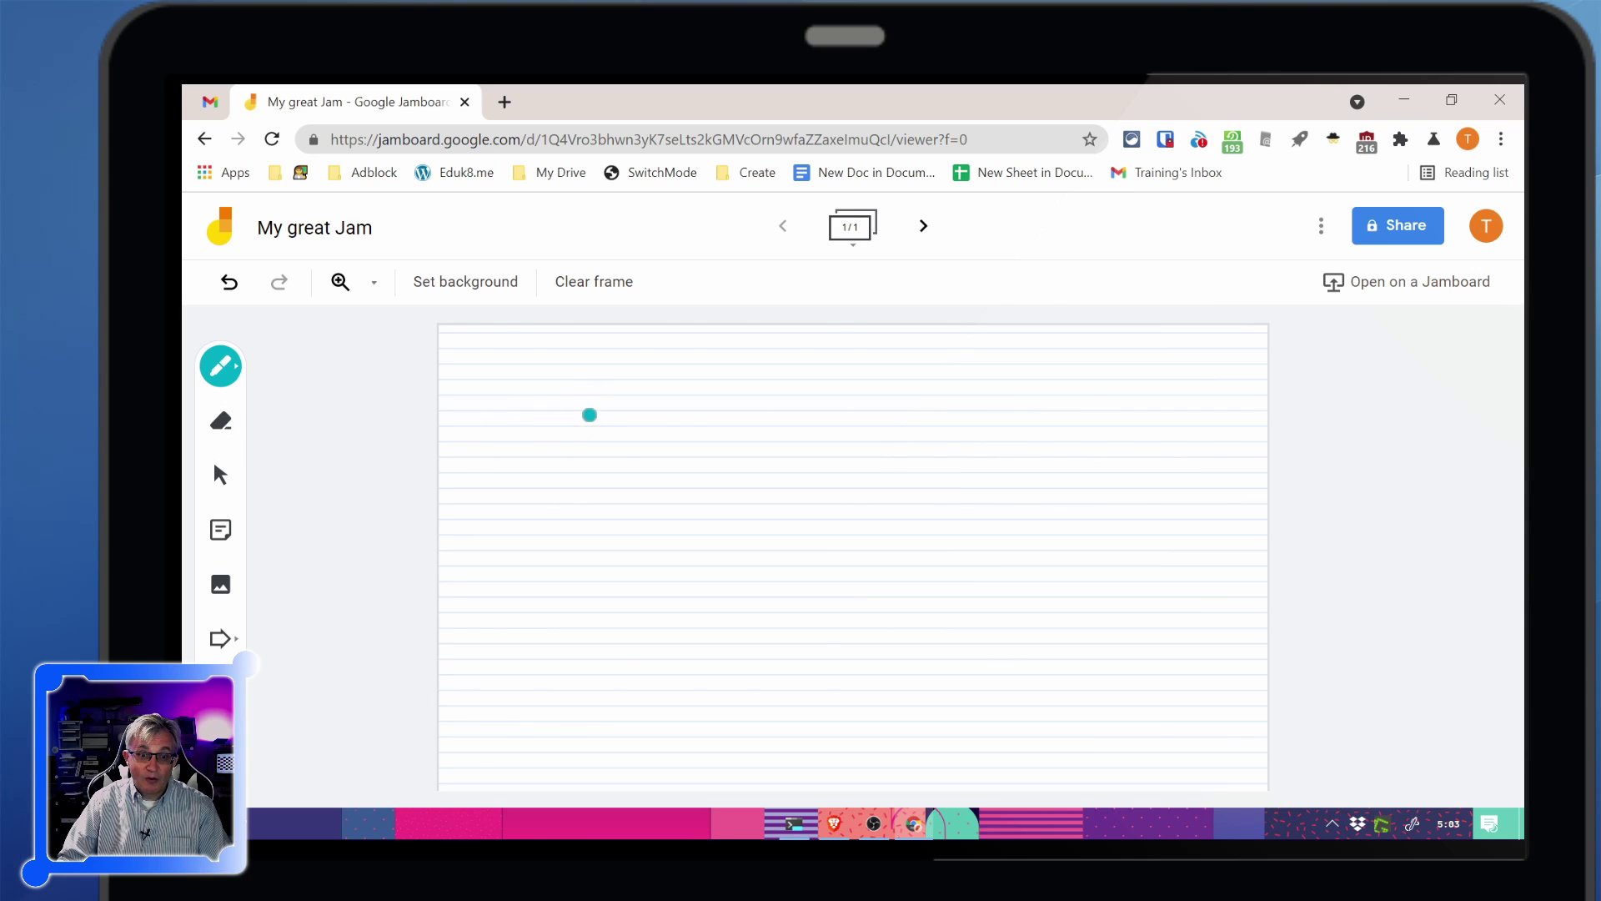
pyautogui.moveTo(551, 397); pyautogui.dragTo(590, 408)
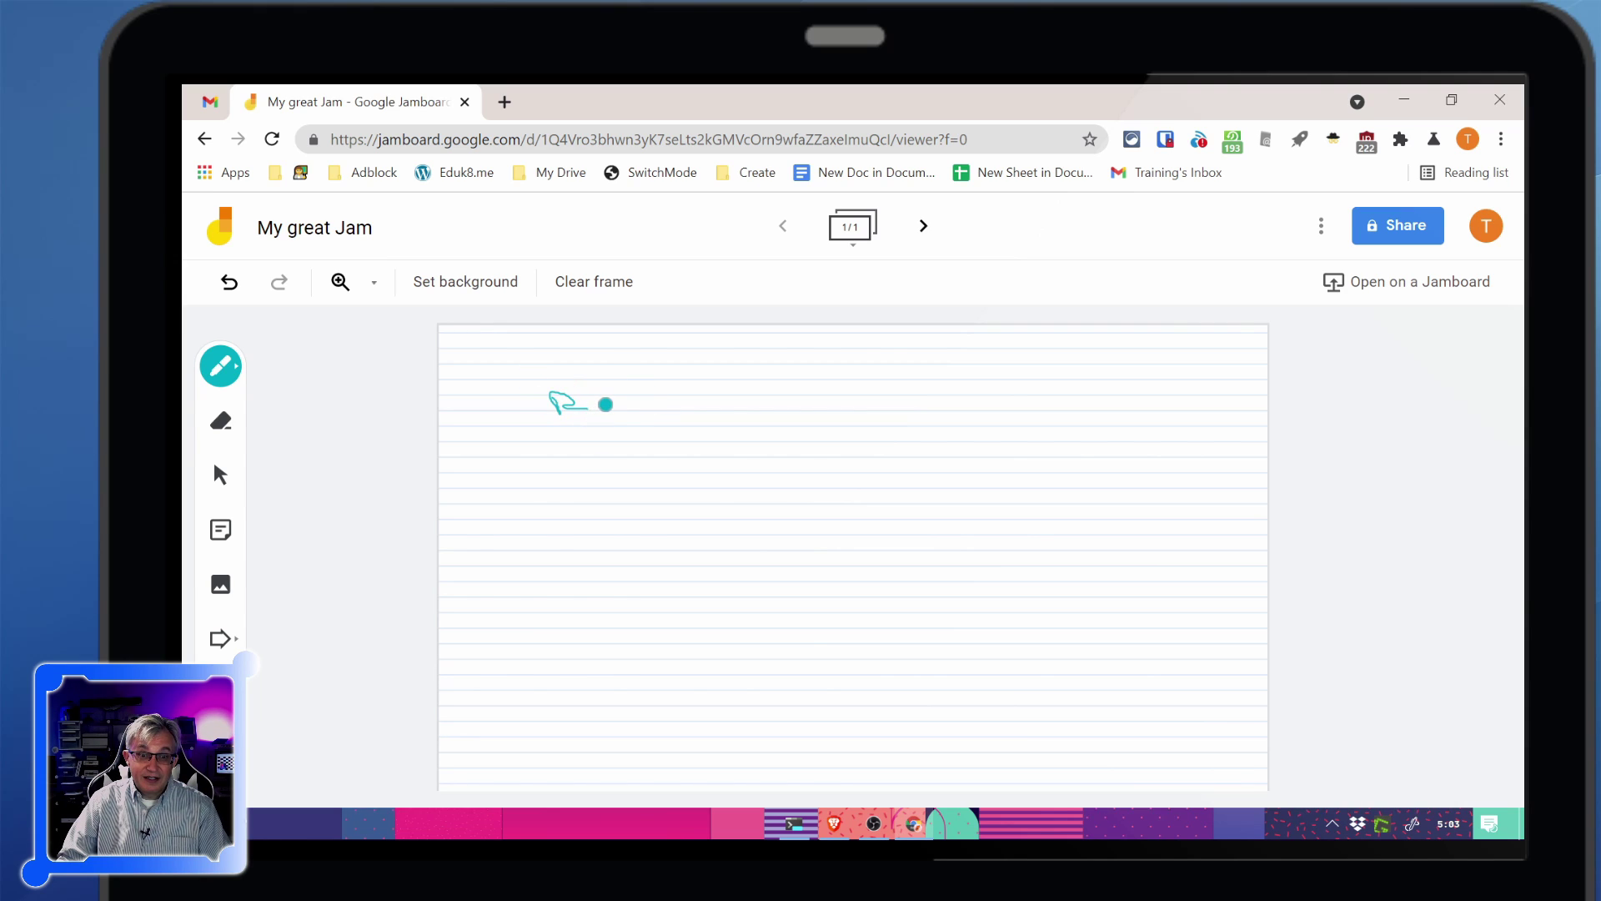
# - Switch the frame background to the blue grid and draw a teal graph with two axes and a rising arrow
pyautogui.click(459, 286)
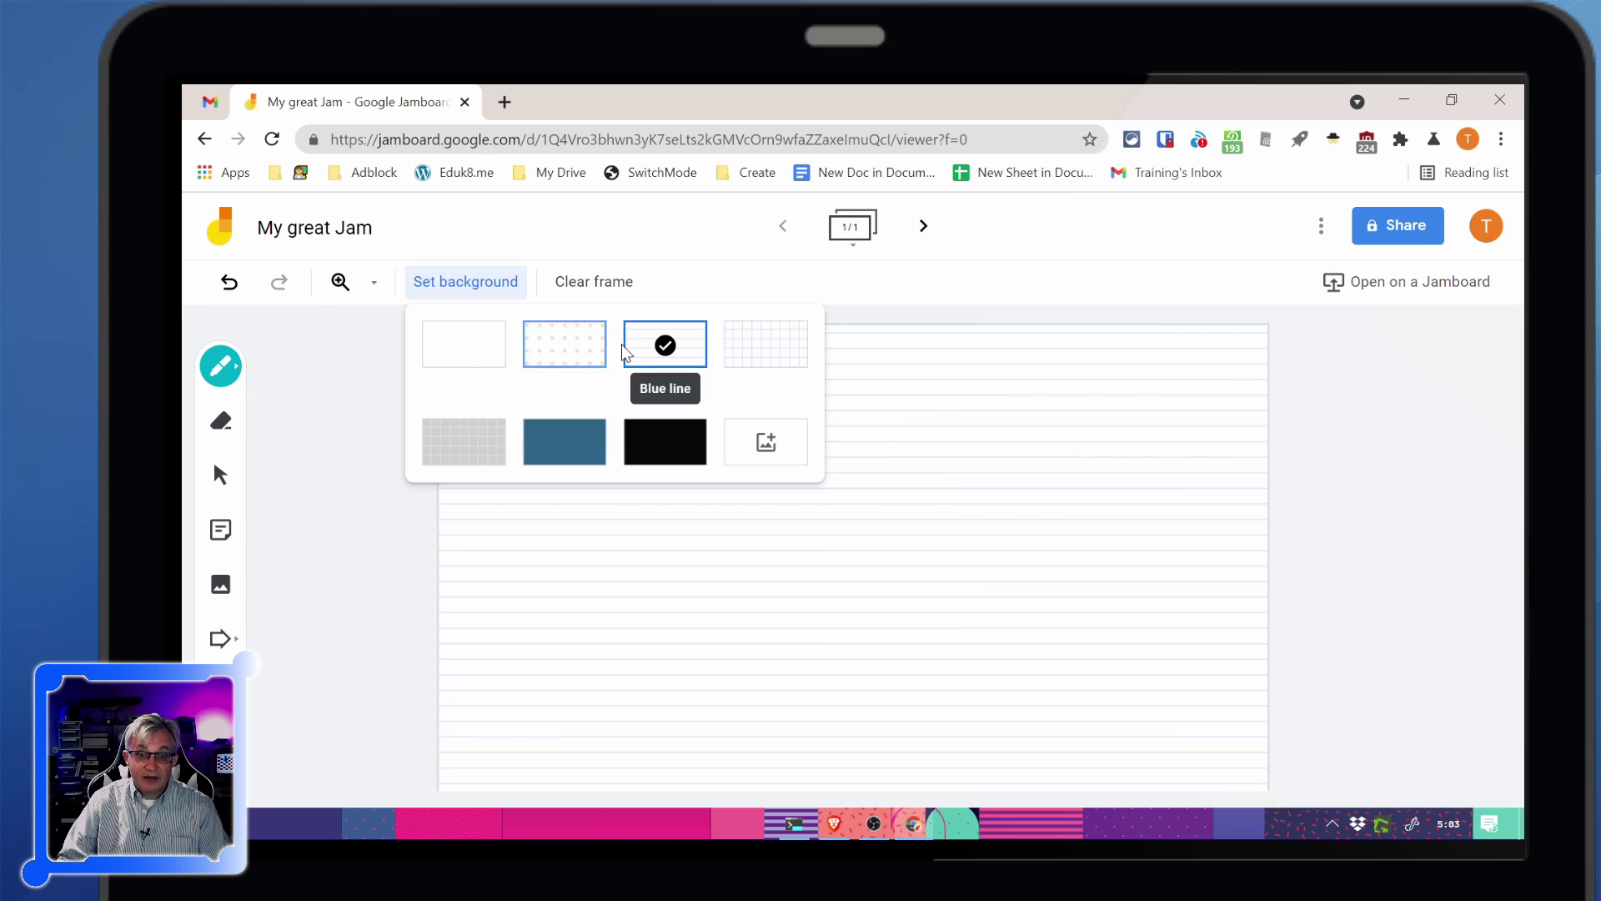
pyautogui.click(745, 338)
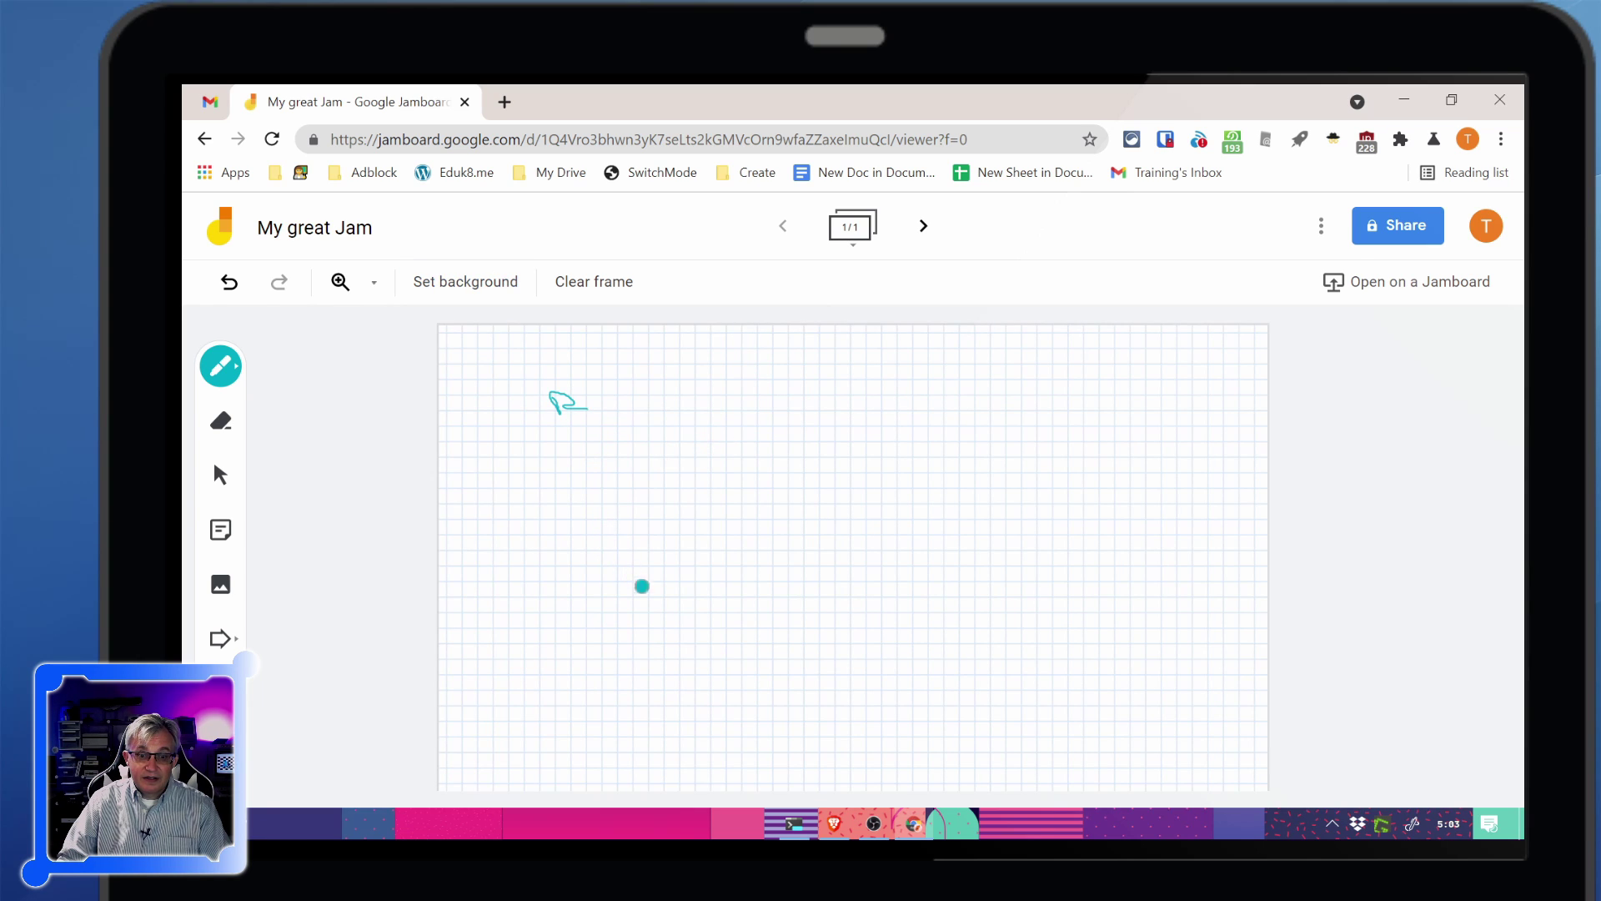
pyautogui.moveTo(601, 428)
pyautogui.mouseDown()
pyautogui.moveTo(628, 664)
pyautogui.moveTo(946, 681)
pyautogui.mouseUp()
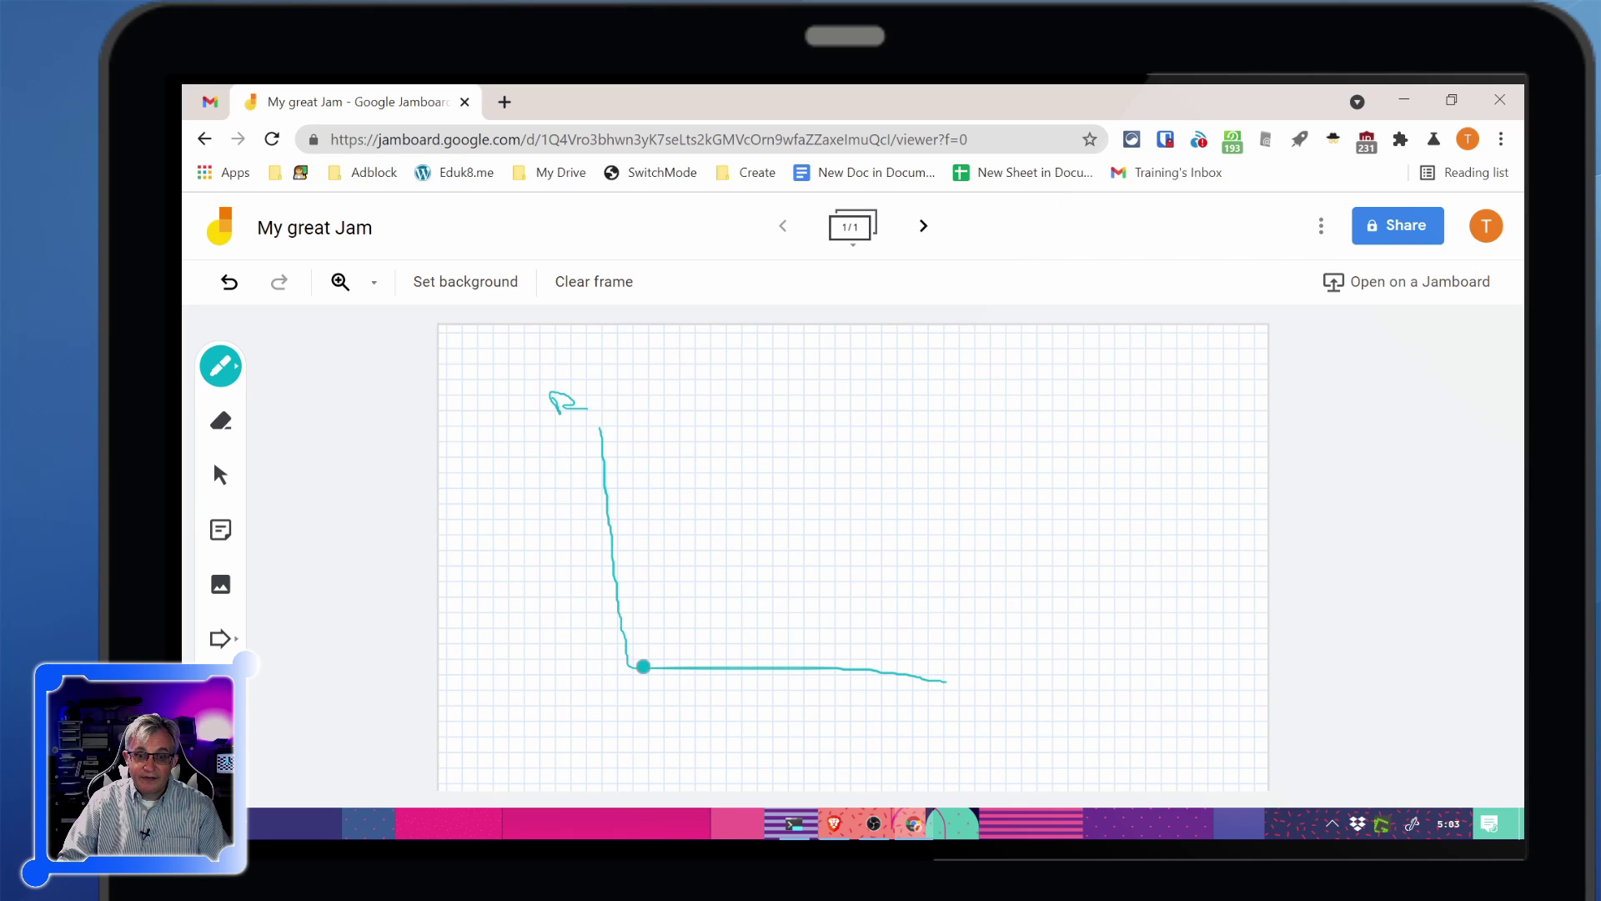
pyautogui.moveTo(643, 665)
pyautogui.mouseDown()
pyautogui.moveTo(994, 411)
pyautogui.moveTo(1009, 492)
pyautogui.moveTo(917, 419)
pyautogui.mouseUp()
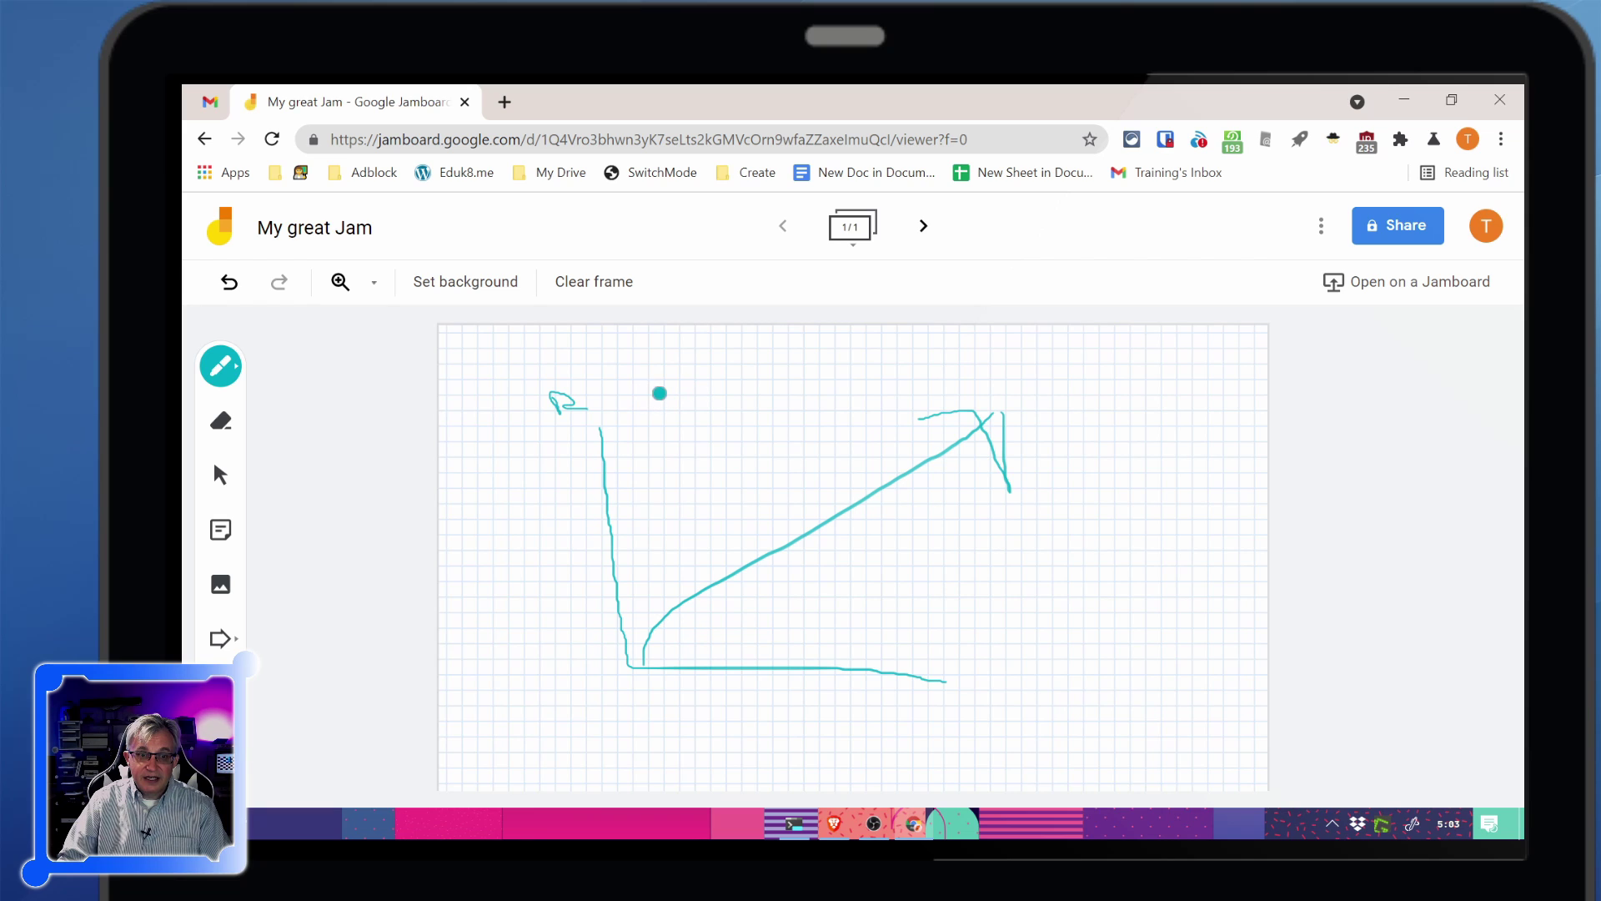
# - Set the frame background back to Blue line
pyautogui.click(341, 283)
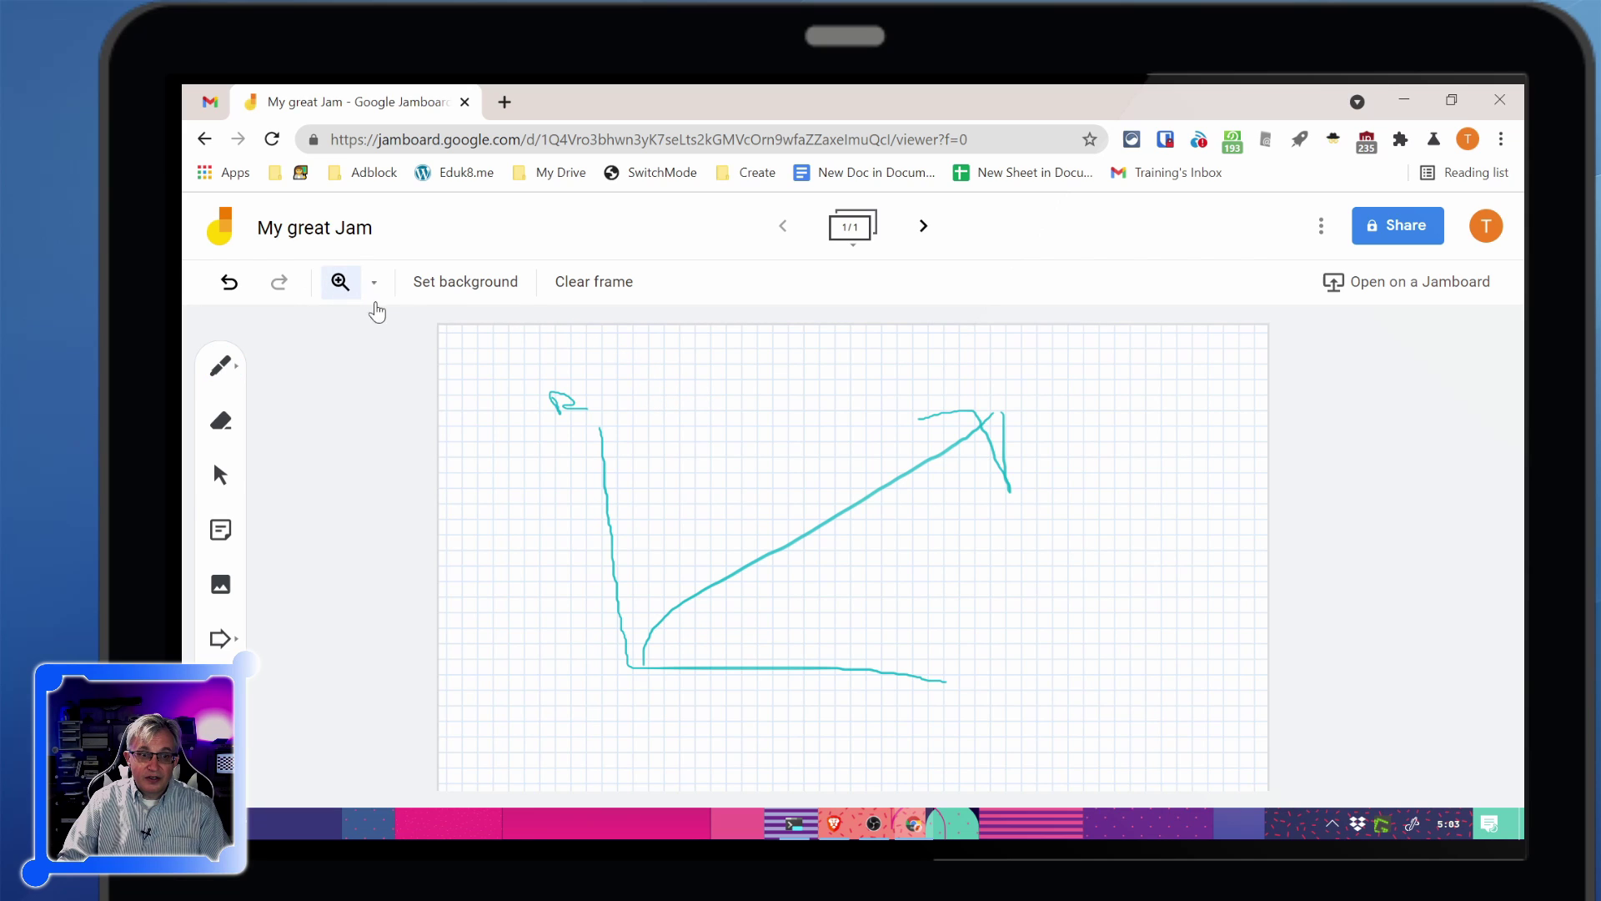
pyautogui.click(705, 476)
pyautogui.click(692, 478)
pyautogui.click(693, 479)
pyautogui.click(786, 507)
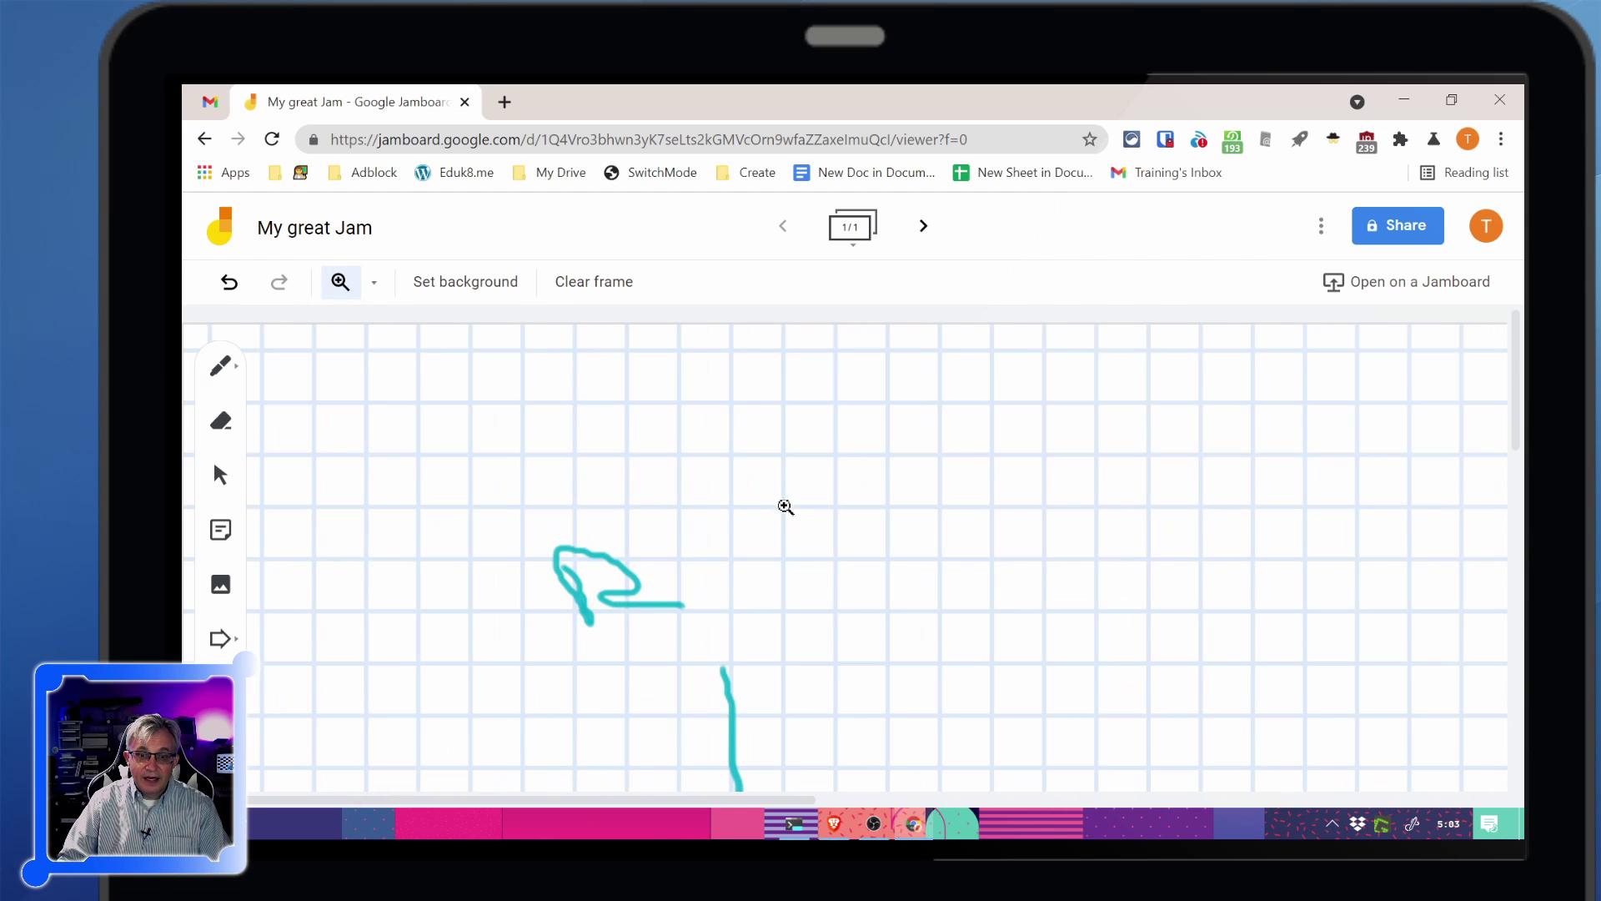
pyautogui.click(455, 284)
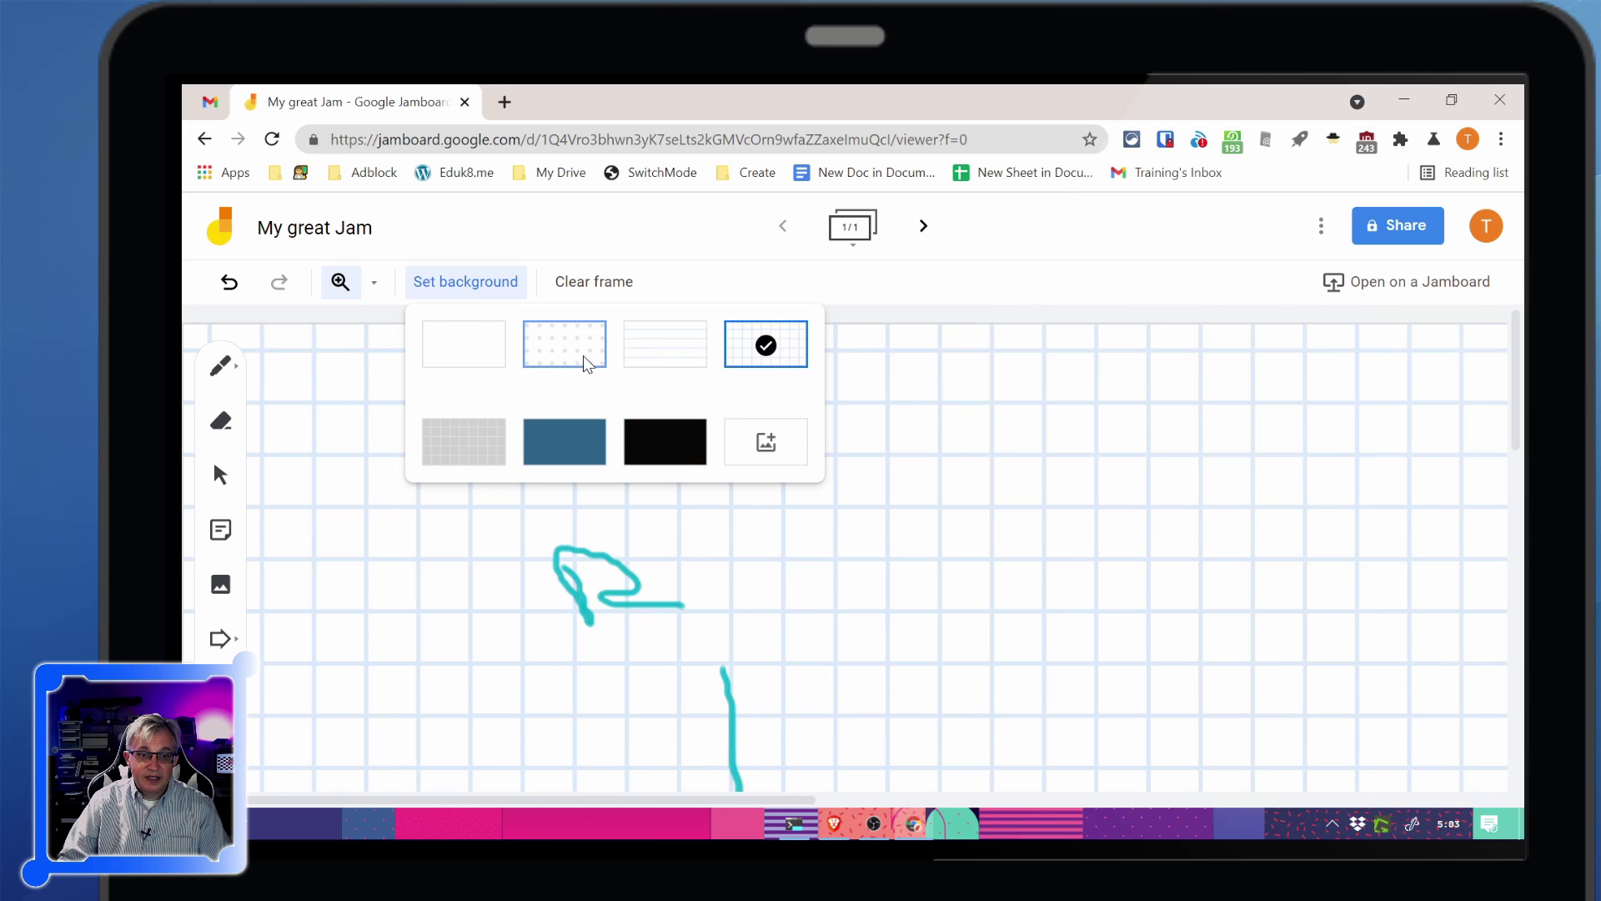
pyautogui.click(649, 353)
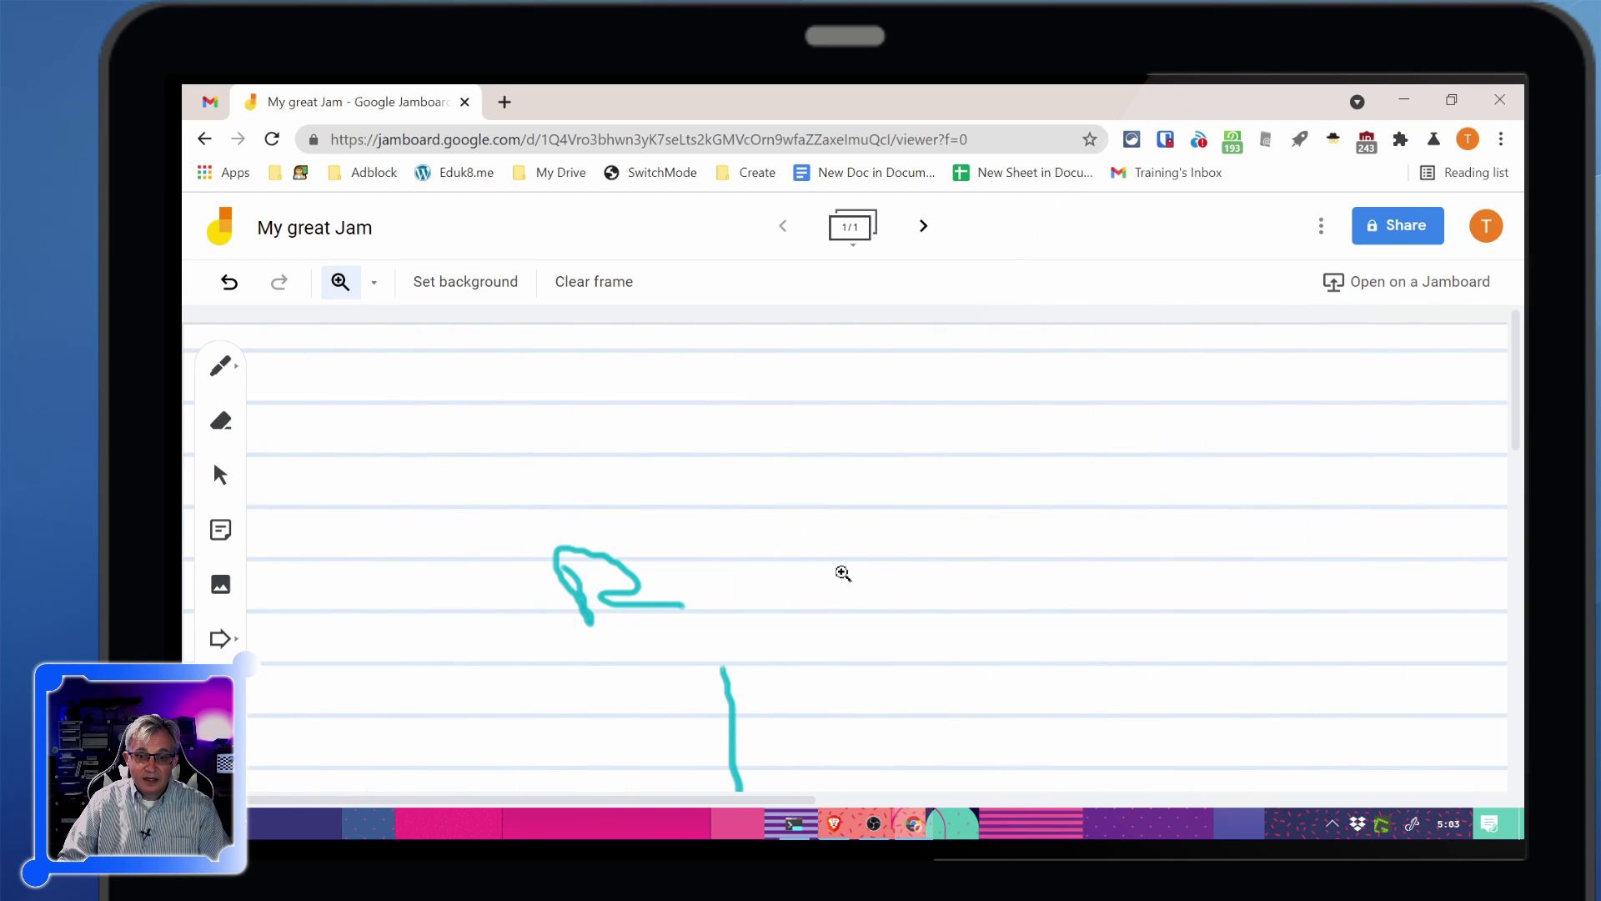
# - Handwrite the letters "Ry" with the teal marker on the lines to the right of the first letter R
pyautogui.click(219, 371)
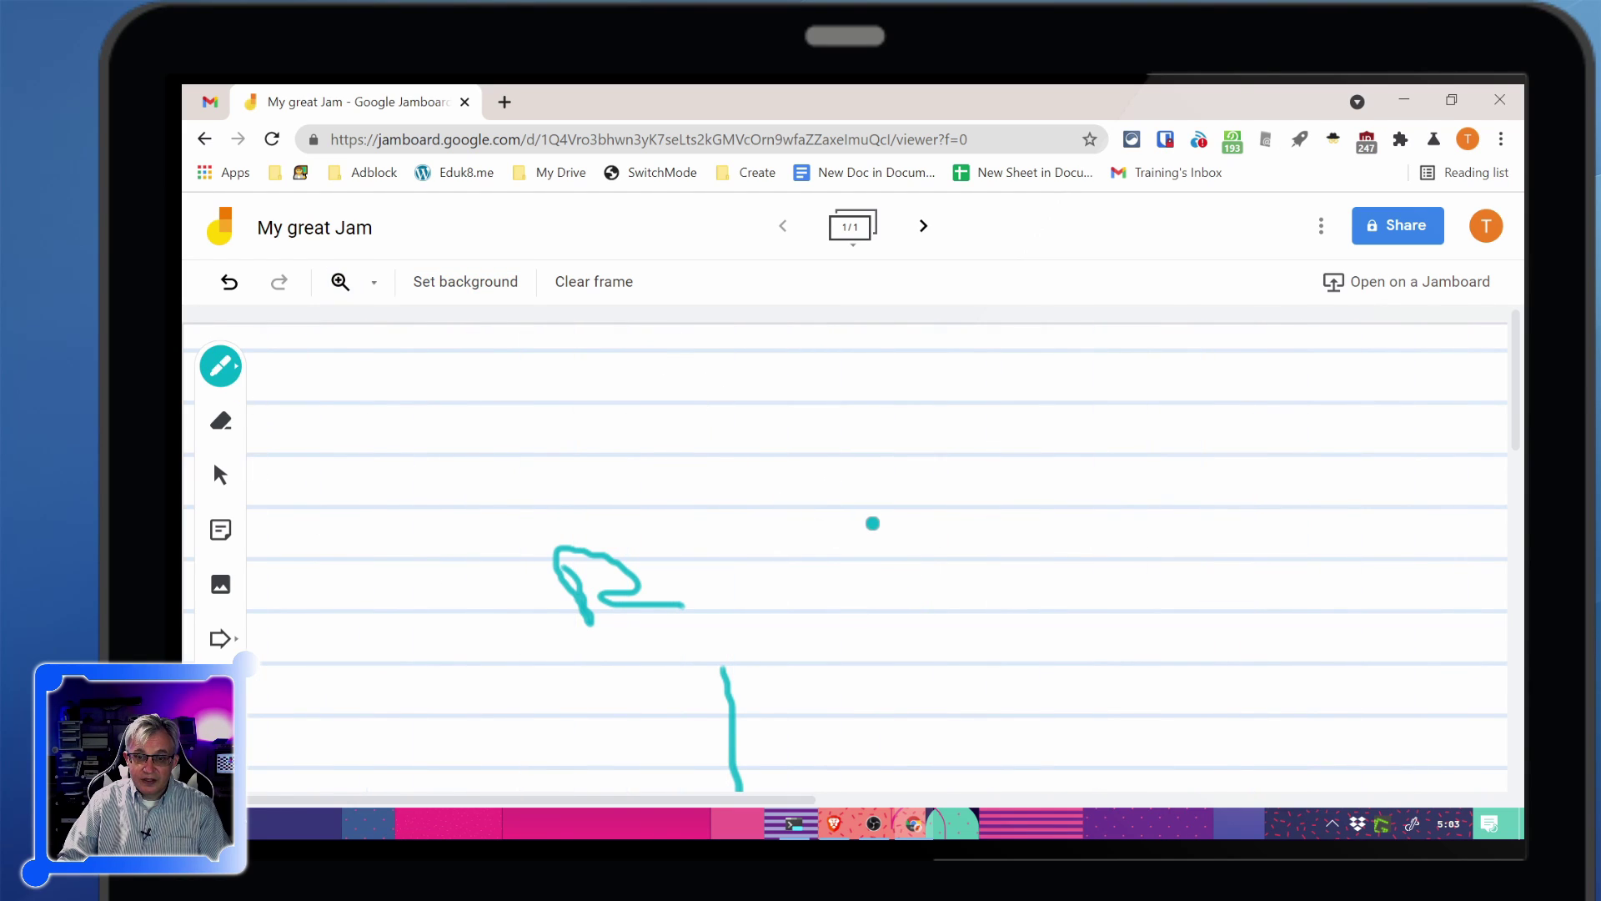
pyautogui.moveTo(873, 523)
pyautogui.mouseDown()
pyautogui.moveTo(901, 608)
pyautogui.moveTo(923, 492)
pyautogui.moveTo(896, 548)
pyautogui.moveTo(958, 572)
pyautogui.moveTo(986, 606)
pyautogui.mouseUp()
pyautogui.moveTo(1034, 557); pyautogui.dragTo(1076, 616)
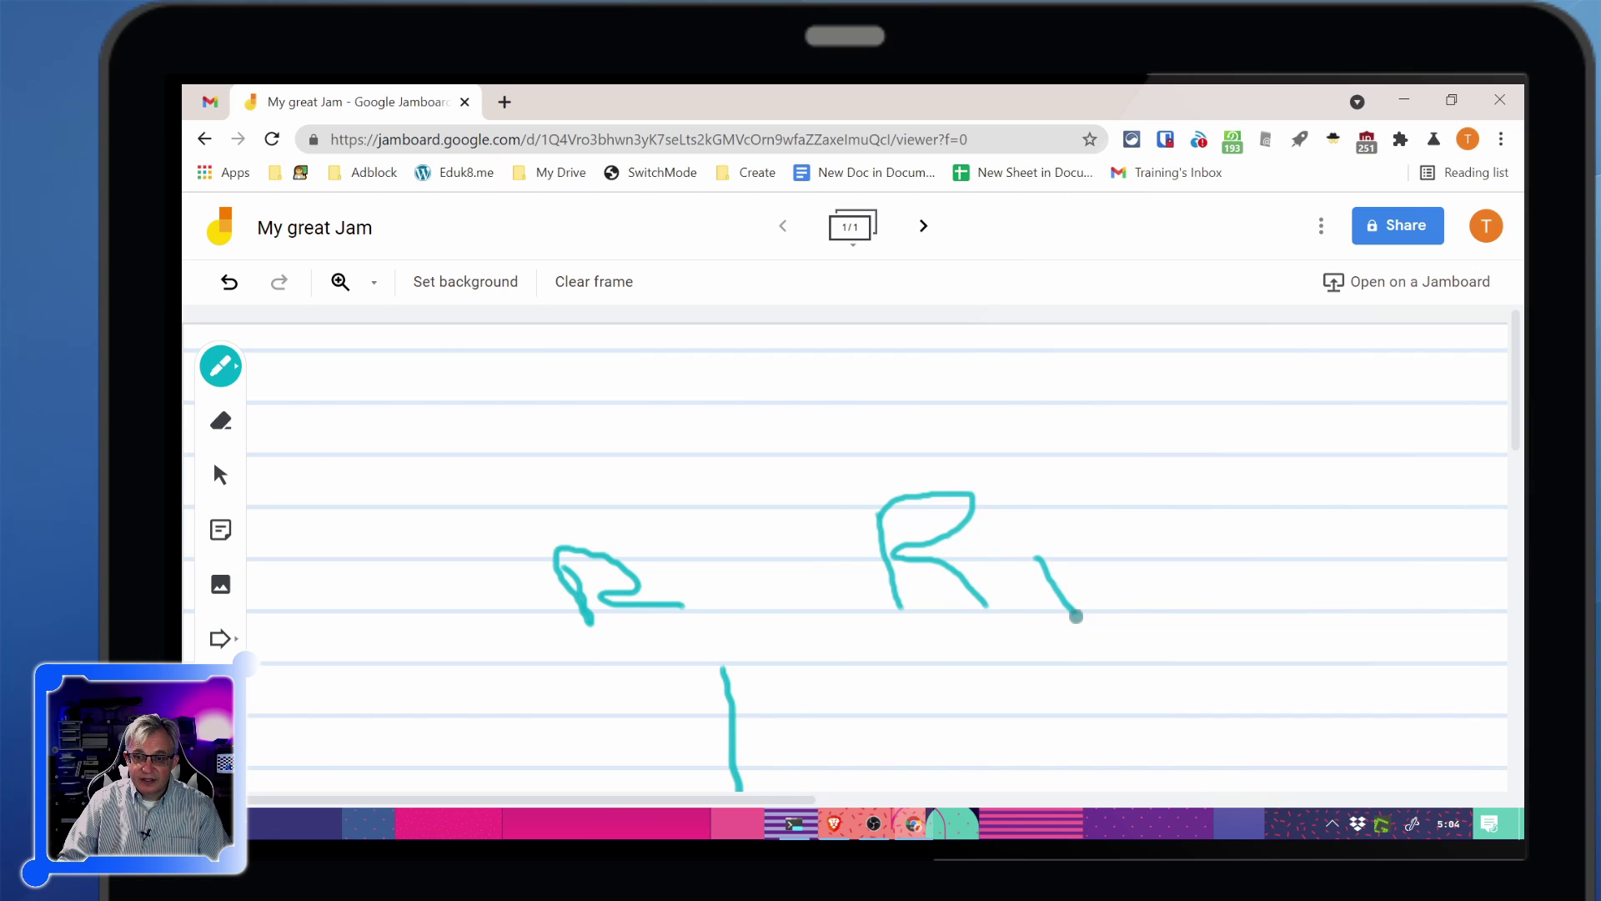
pyautogui.moveTo(1113, 564); pyautogui.dragTo(1063, 660)
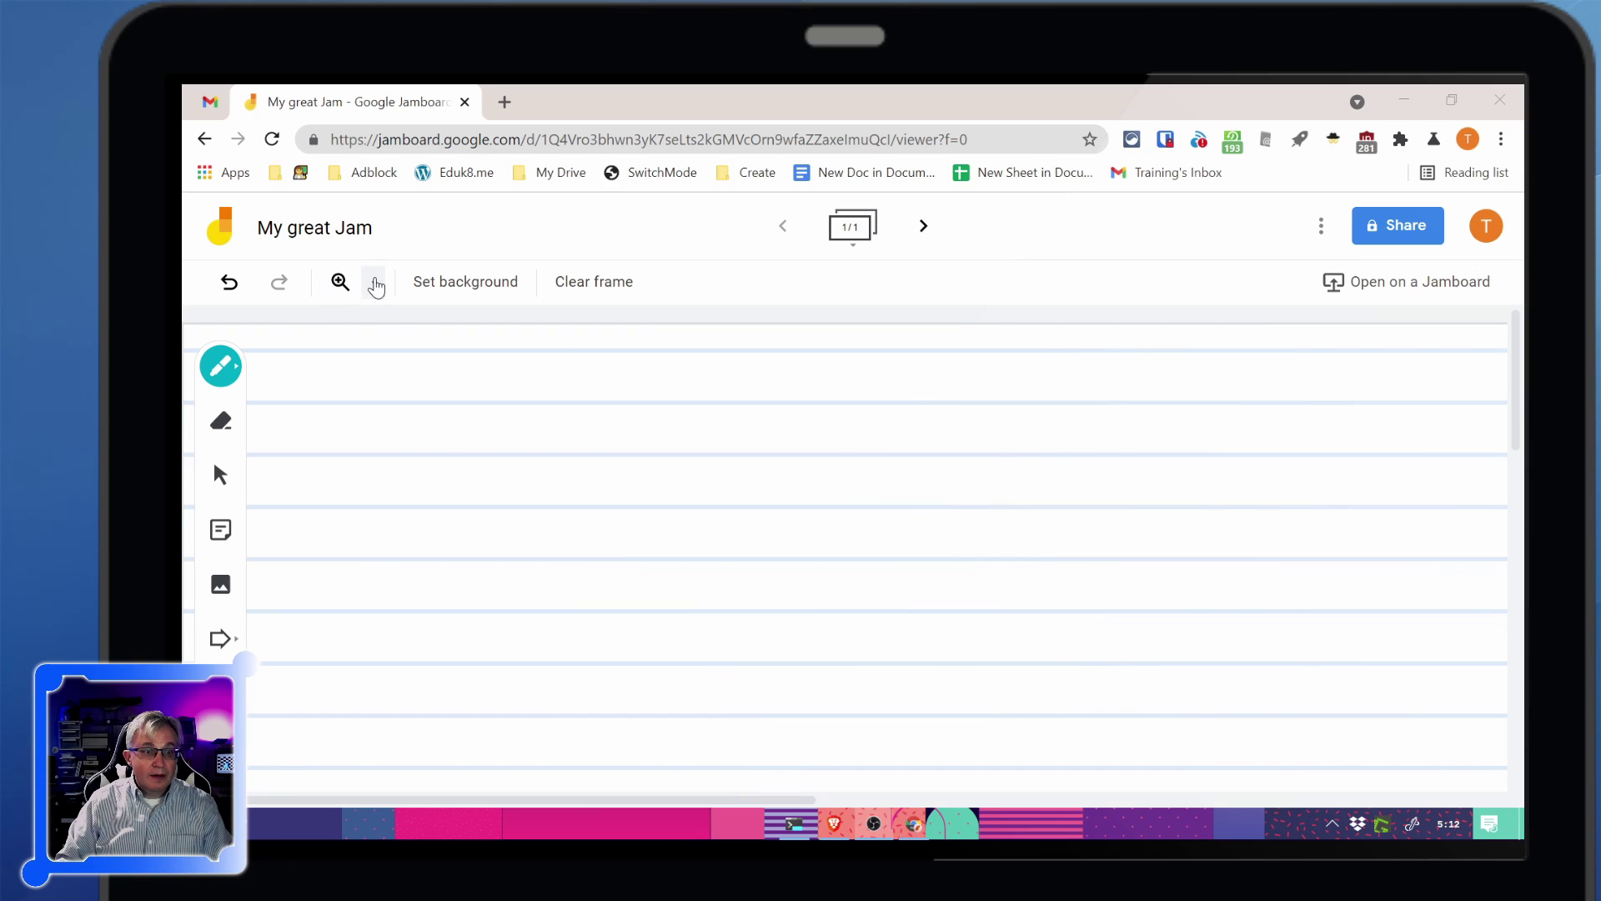
# - Zoom out to fit the whole frame in the view and look over the jam's additional file actions
pyautogui.click(374, 282)
pyautogui.click(447, 326)
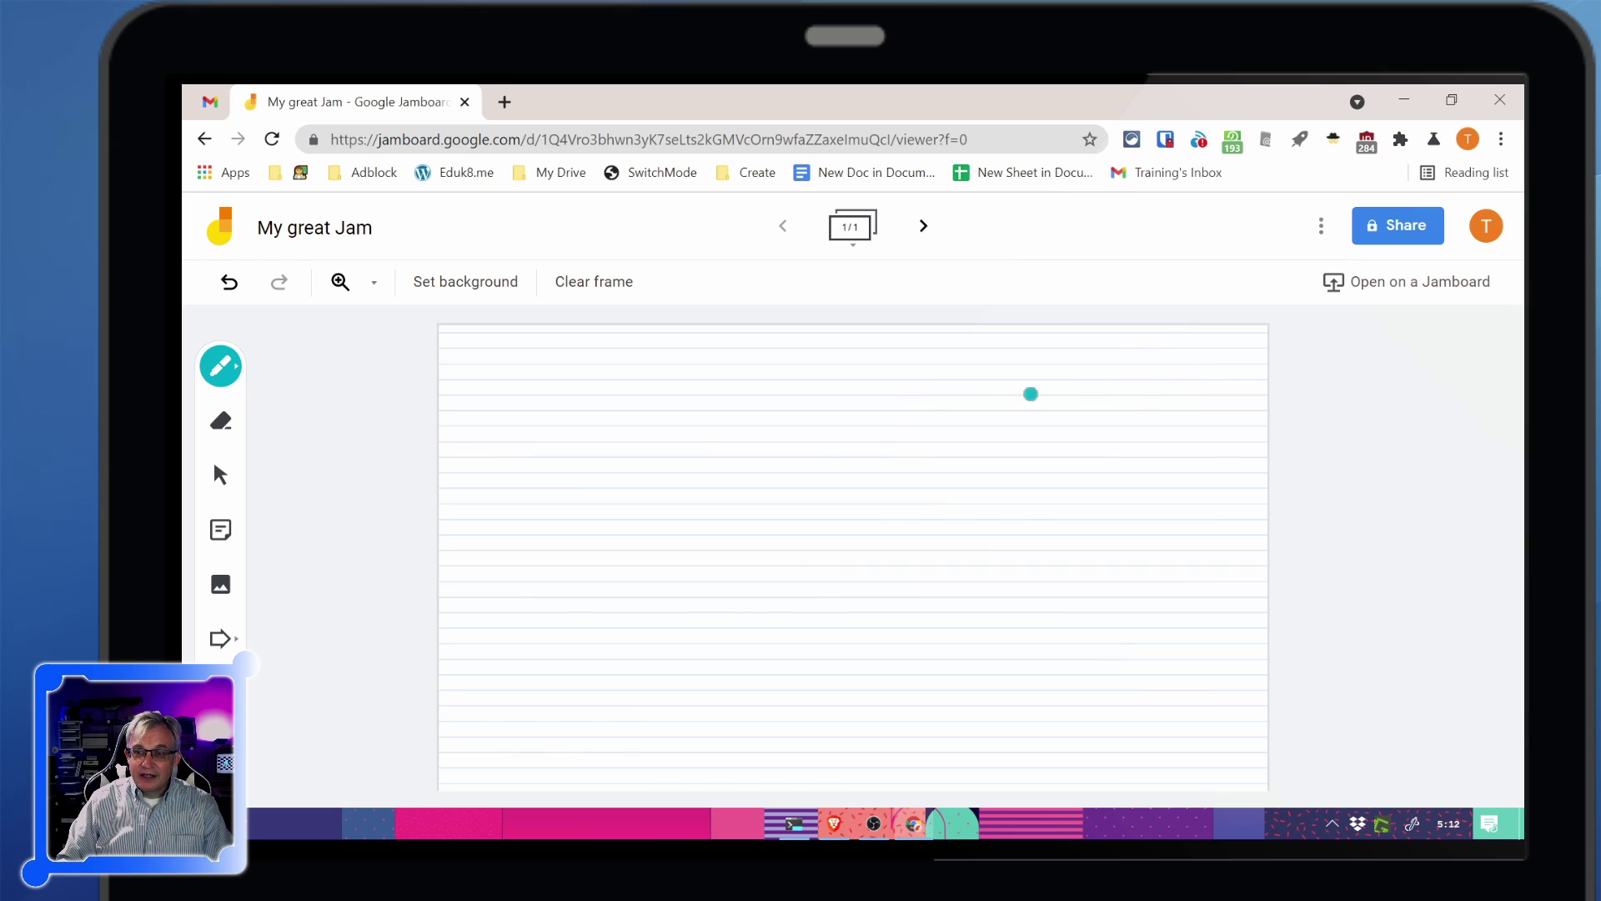
pyautogui.click(1322, 226)
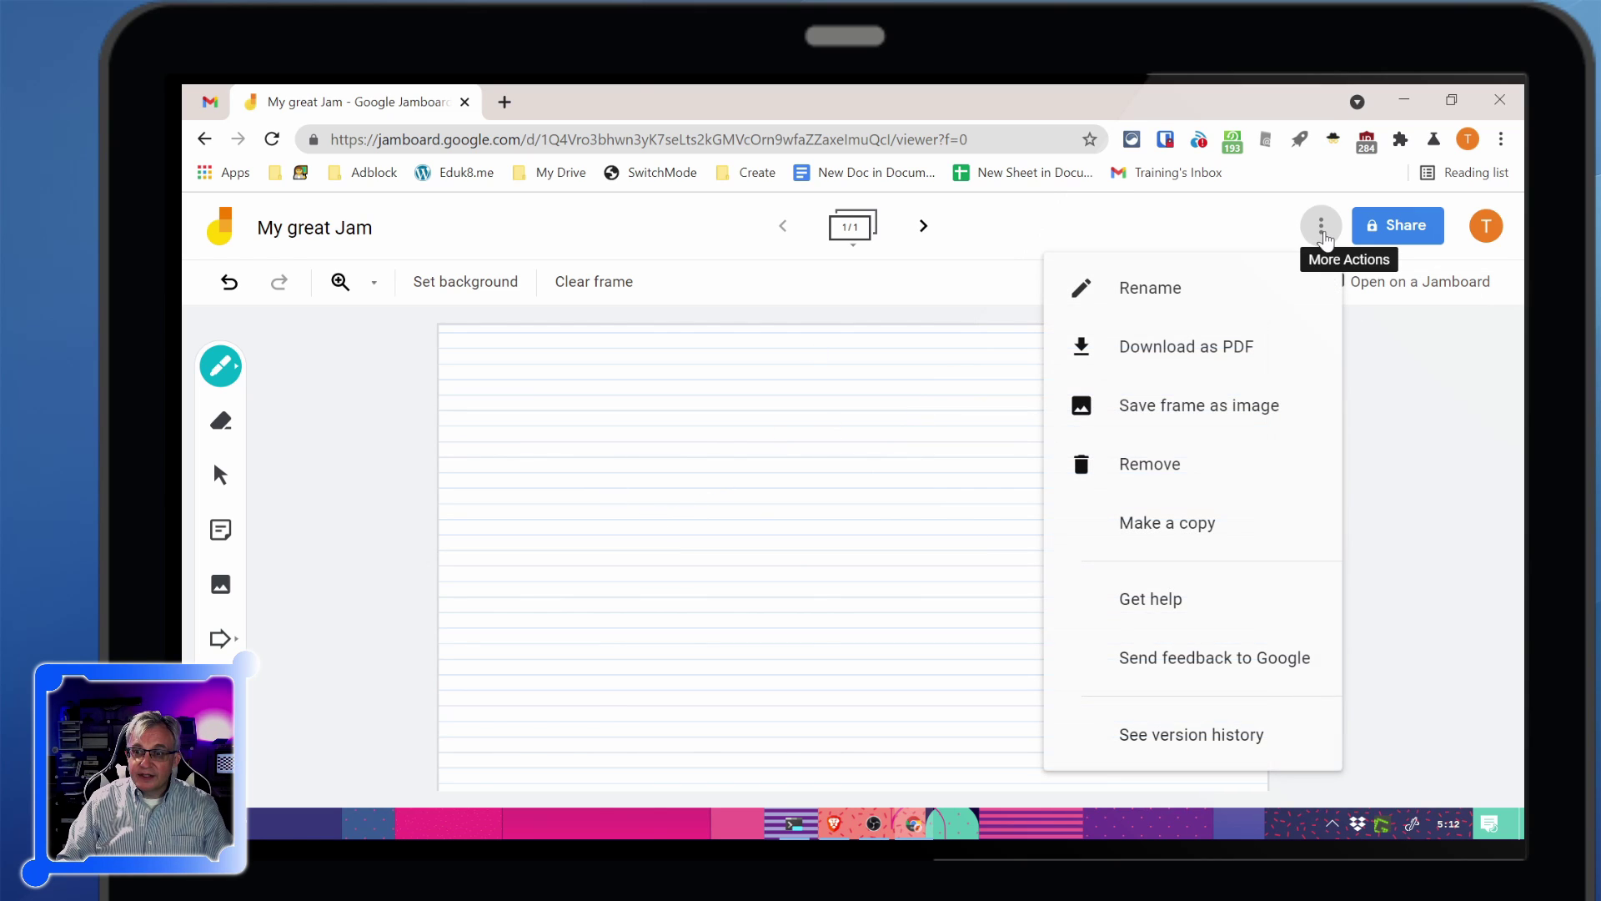
pyautogui.click(1322, 226)
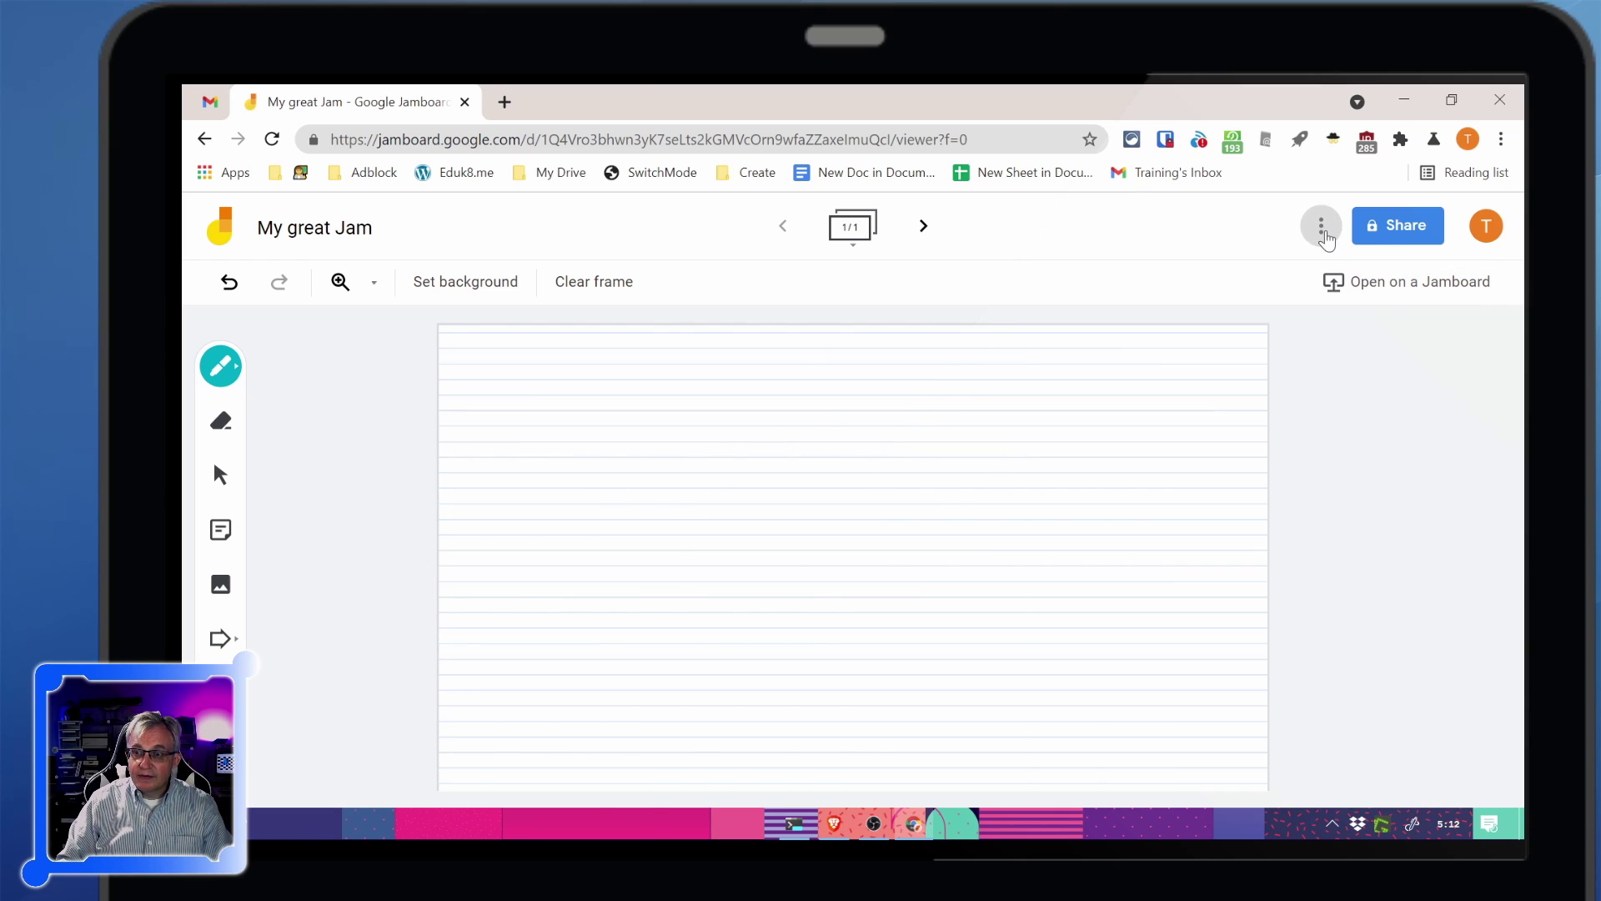
# - Set the jam's link access to Anyone with the link as Viewer and copy the sharing link
pyautogui.click(1390, 230)
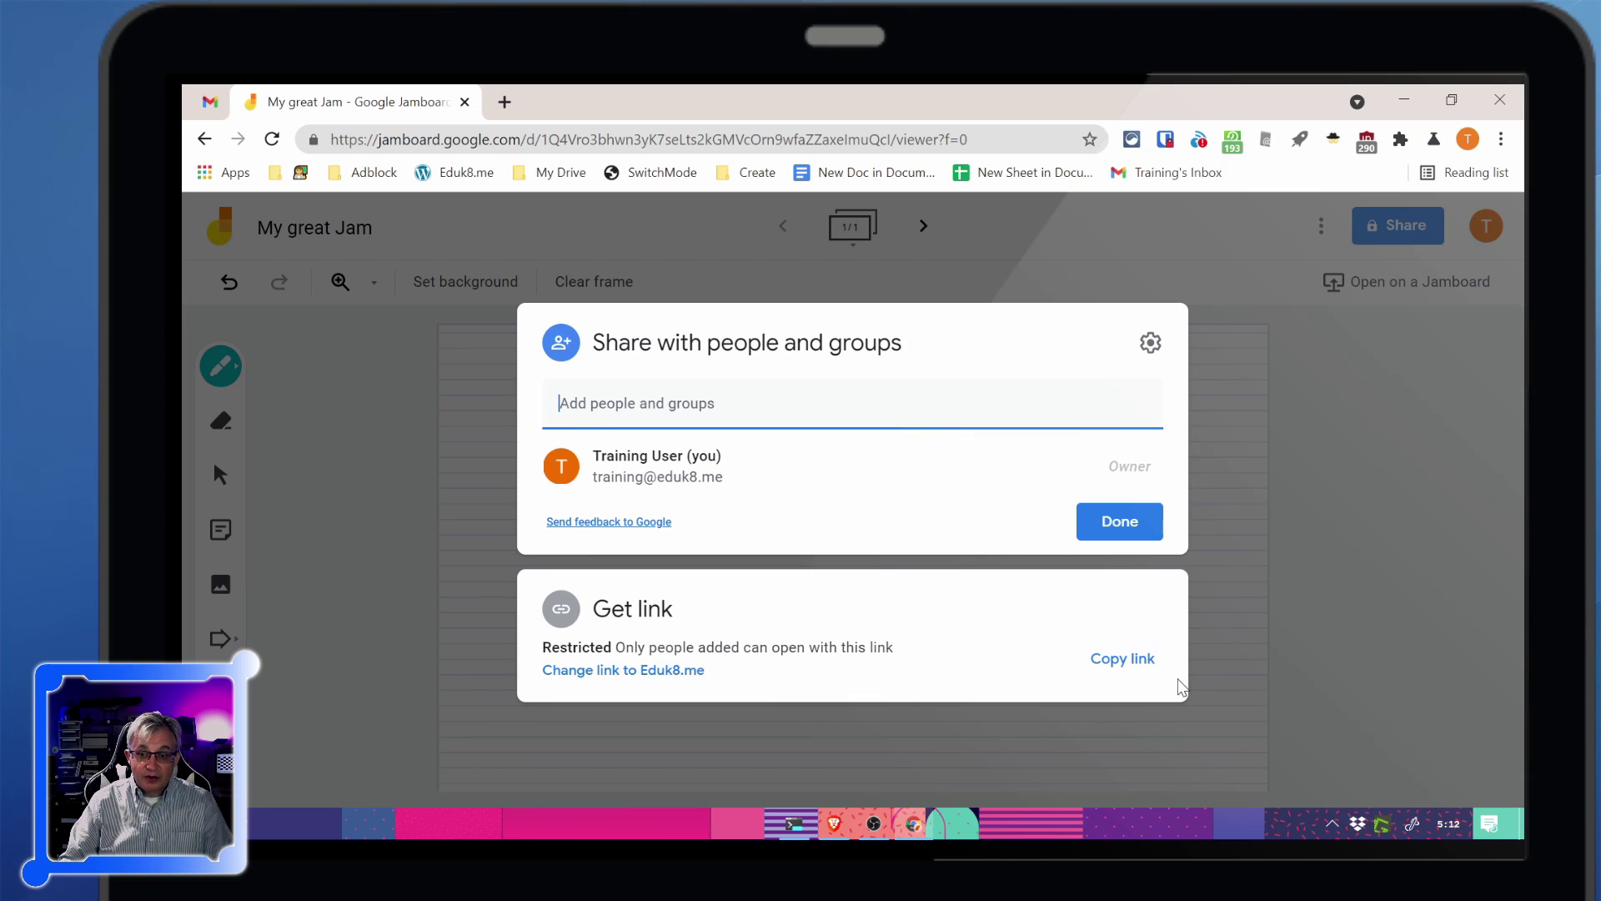
pyautogui.click(603, 674)
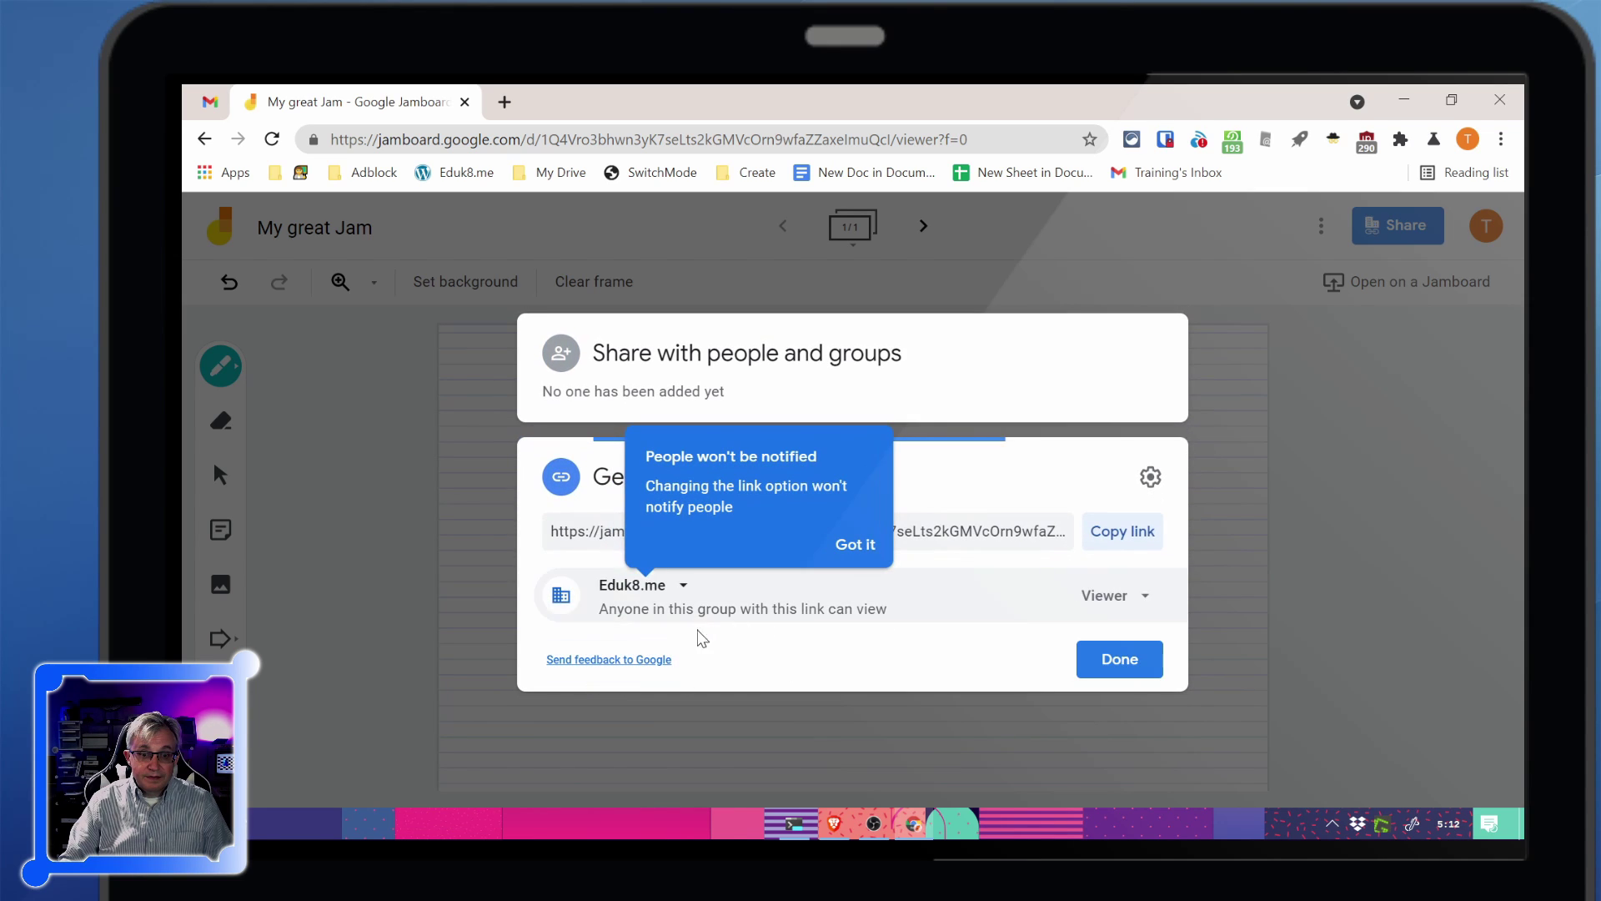
pyautogui.click(1109, 597)
pyautogui.click(1139, 647)
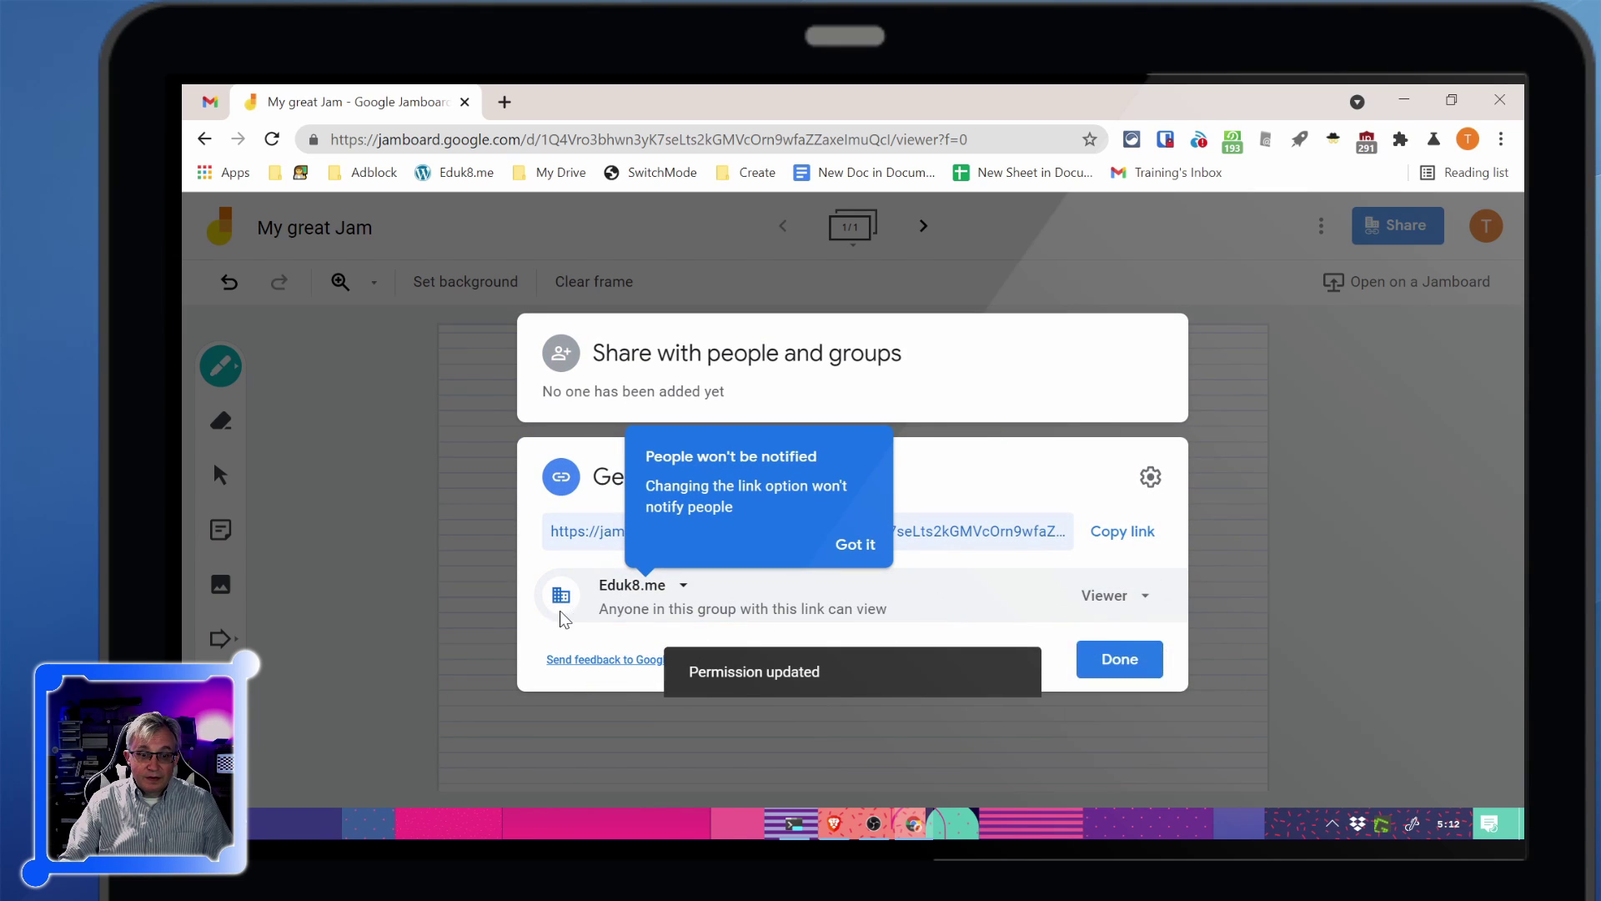
pyautogui.click(655, 585)
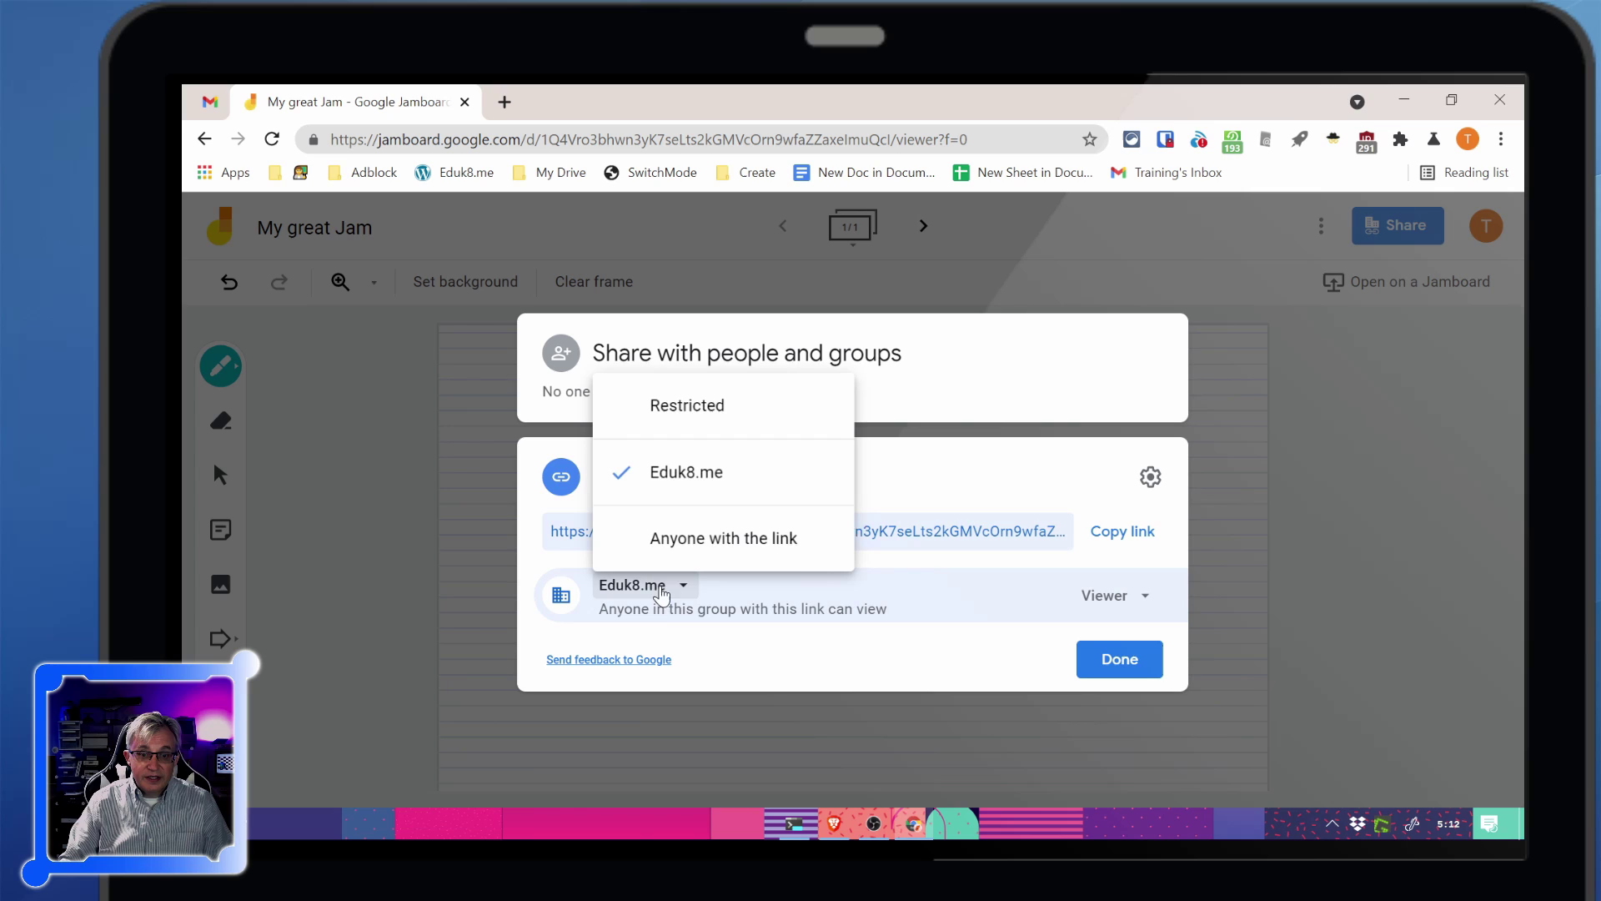
pyautogui.click(692, 536)
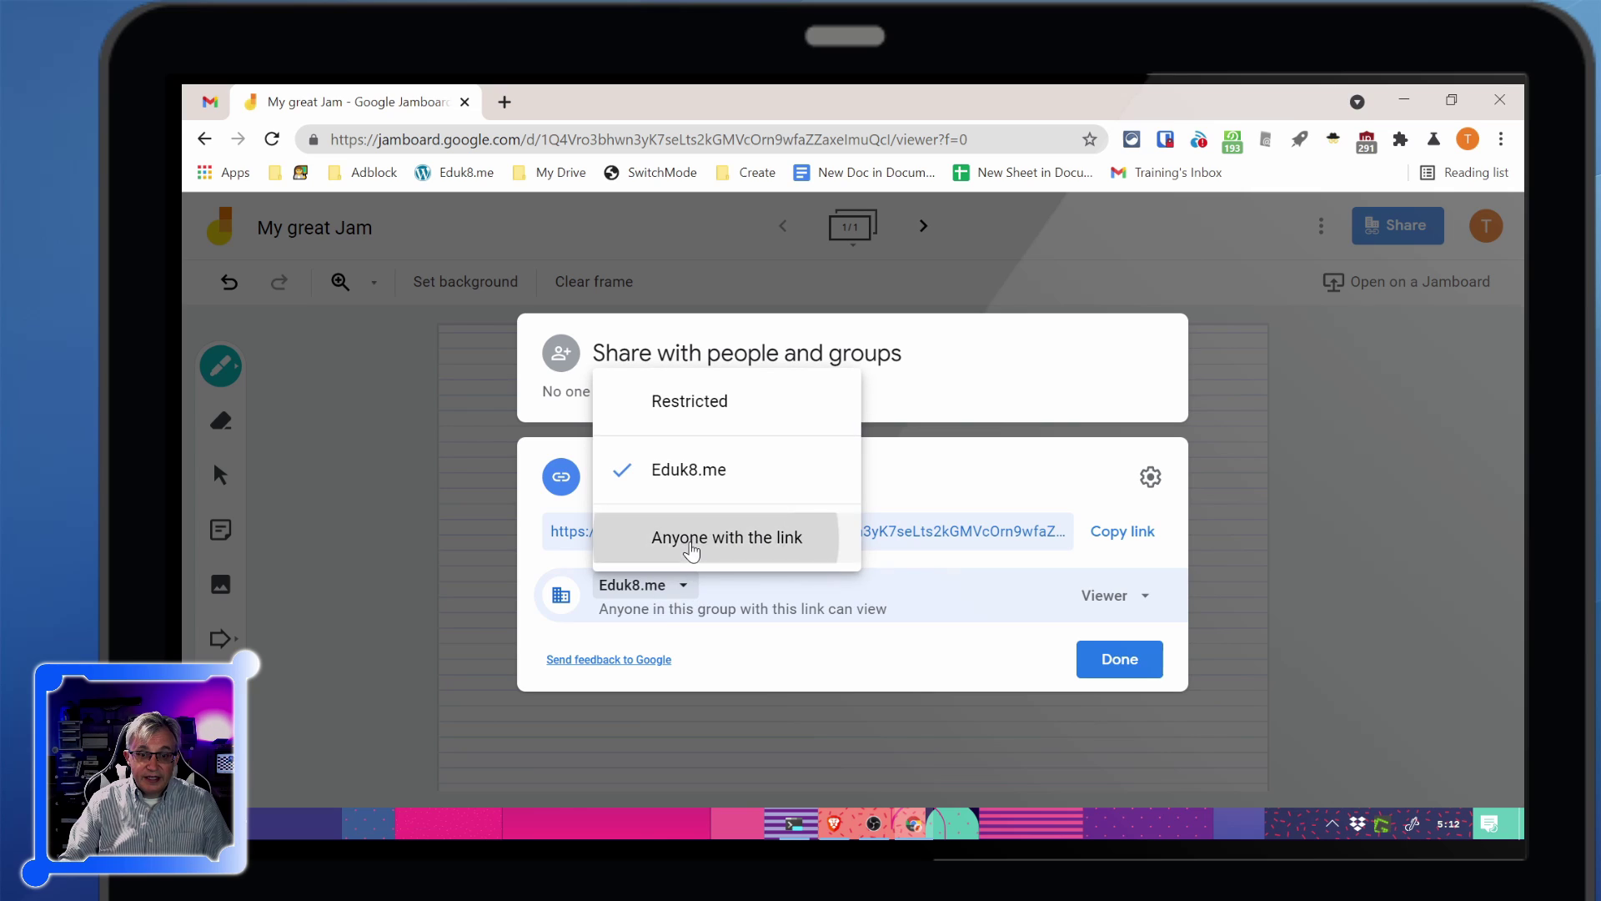
pyautogui.click(1135, 538)
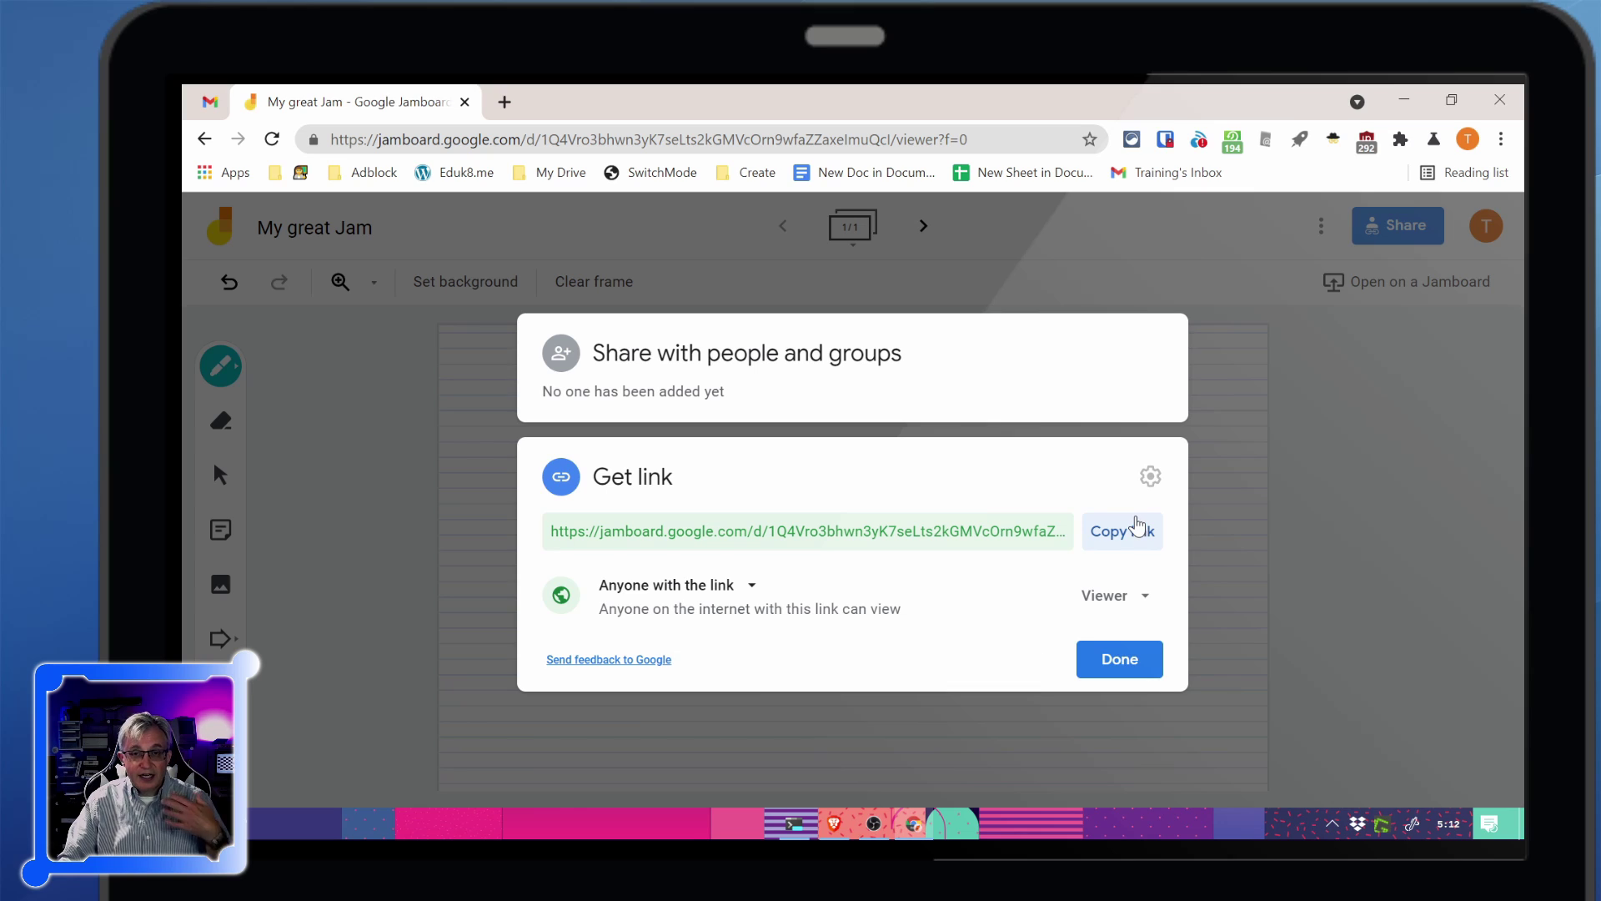
pyautogui.click(1121, 663)
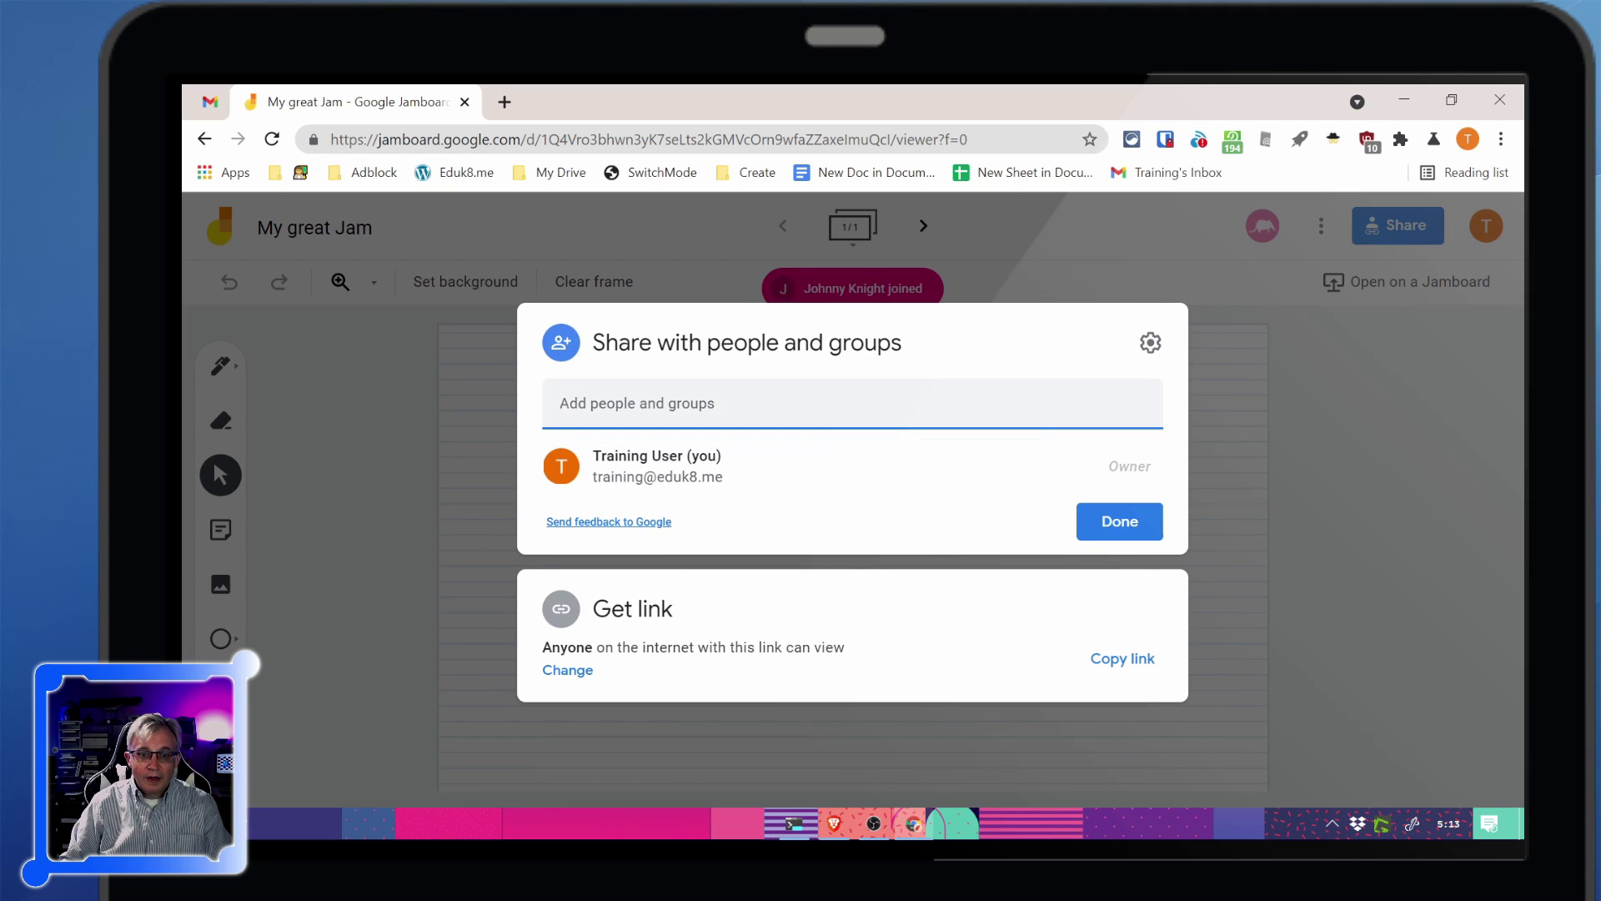
# - Change the role for anyone with the sharing link to Editor and close the sharing settings
pyautogui.click(552, 672)
pyautogui.click(1124, 604)
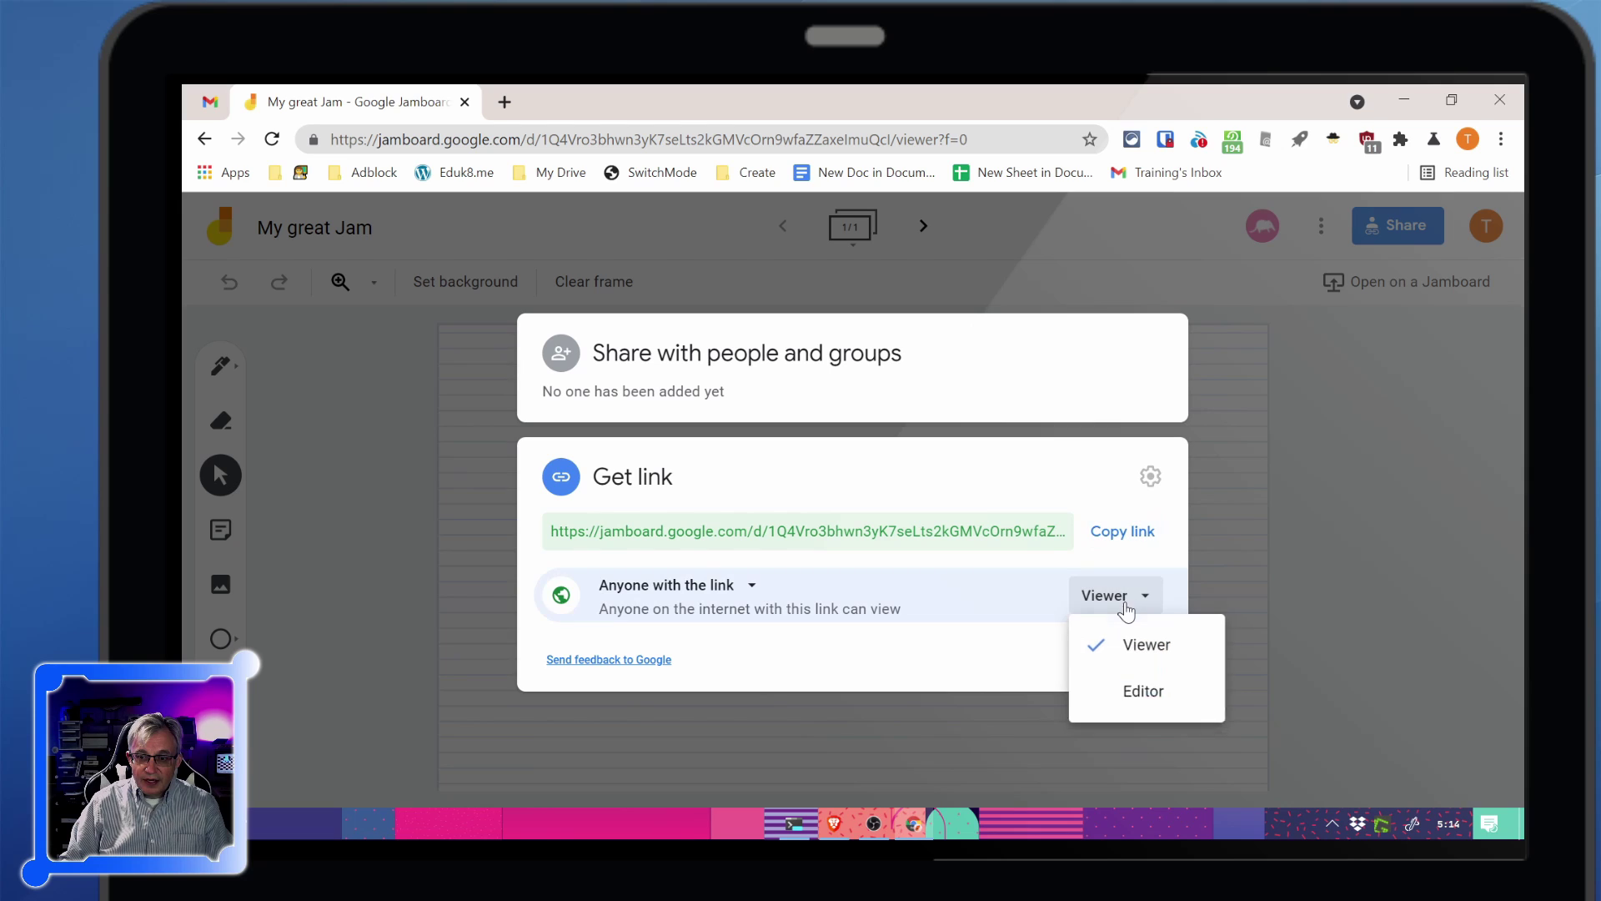
pyautogui.click(1123, 694)
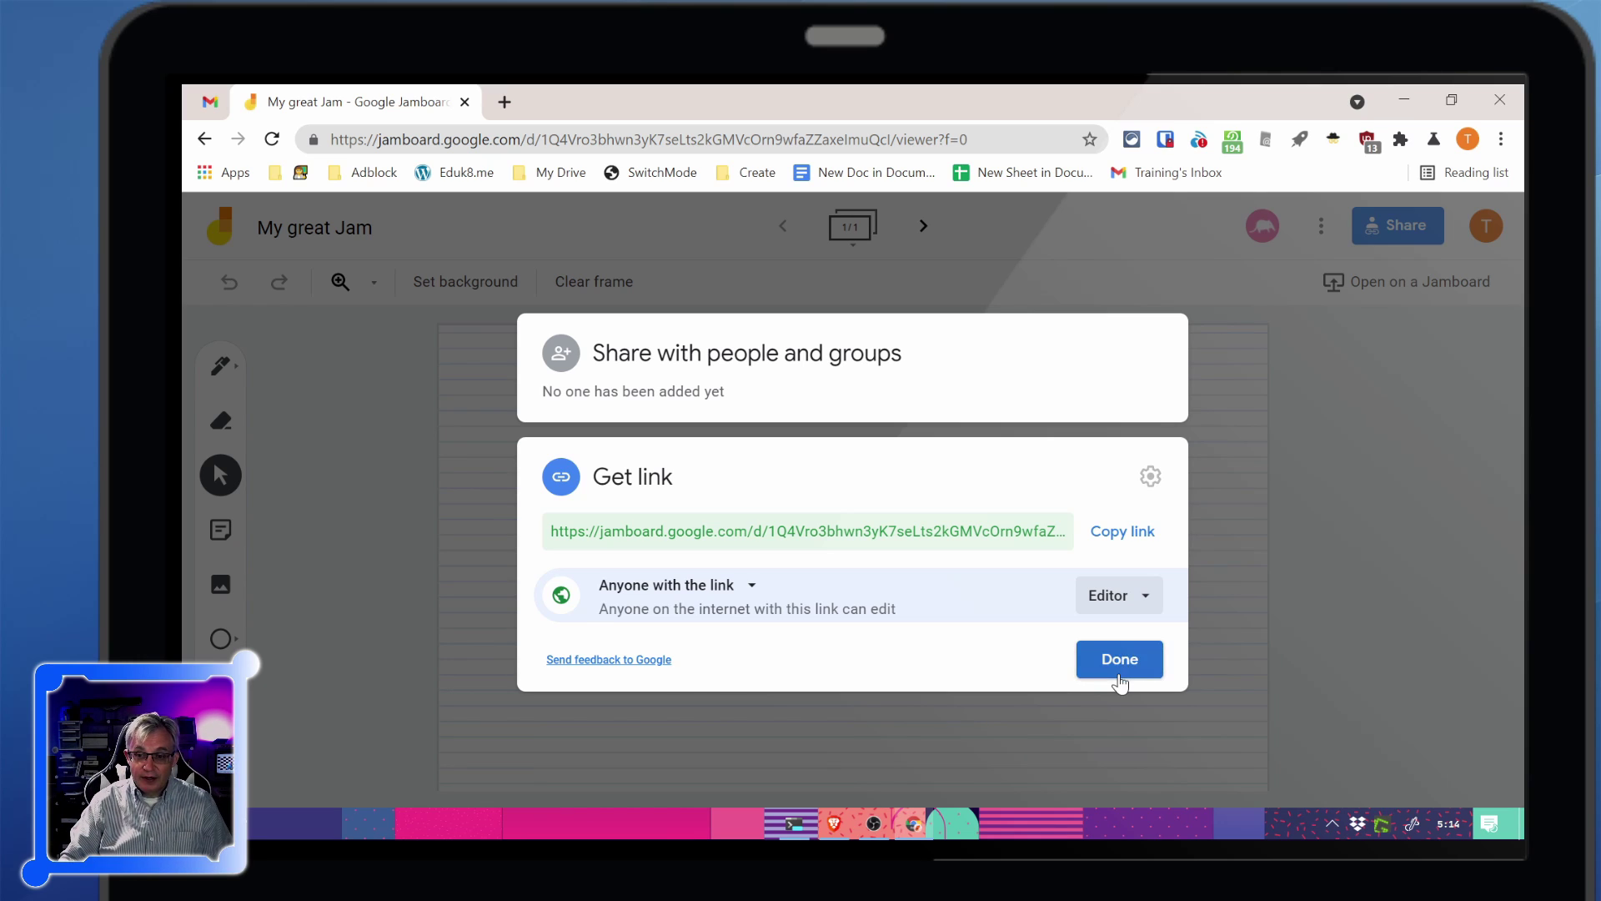
pyautogui.click(1120, 677)
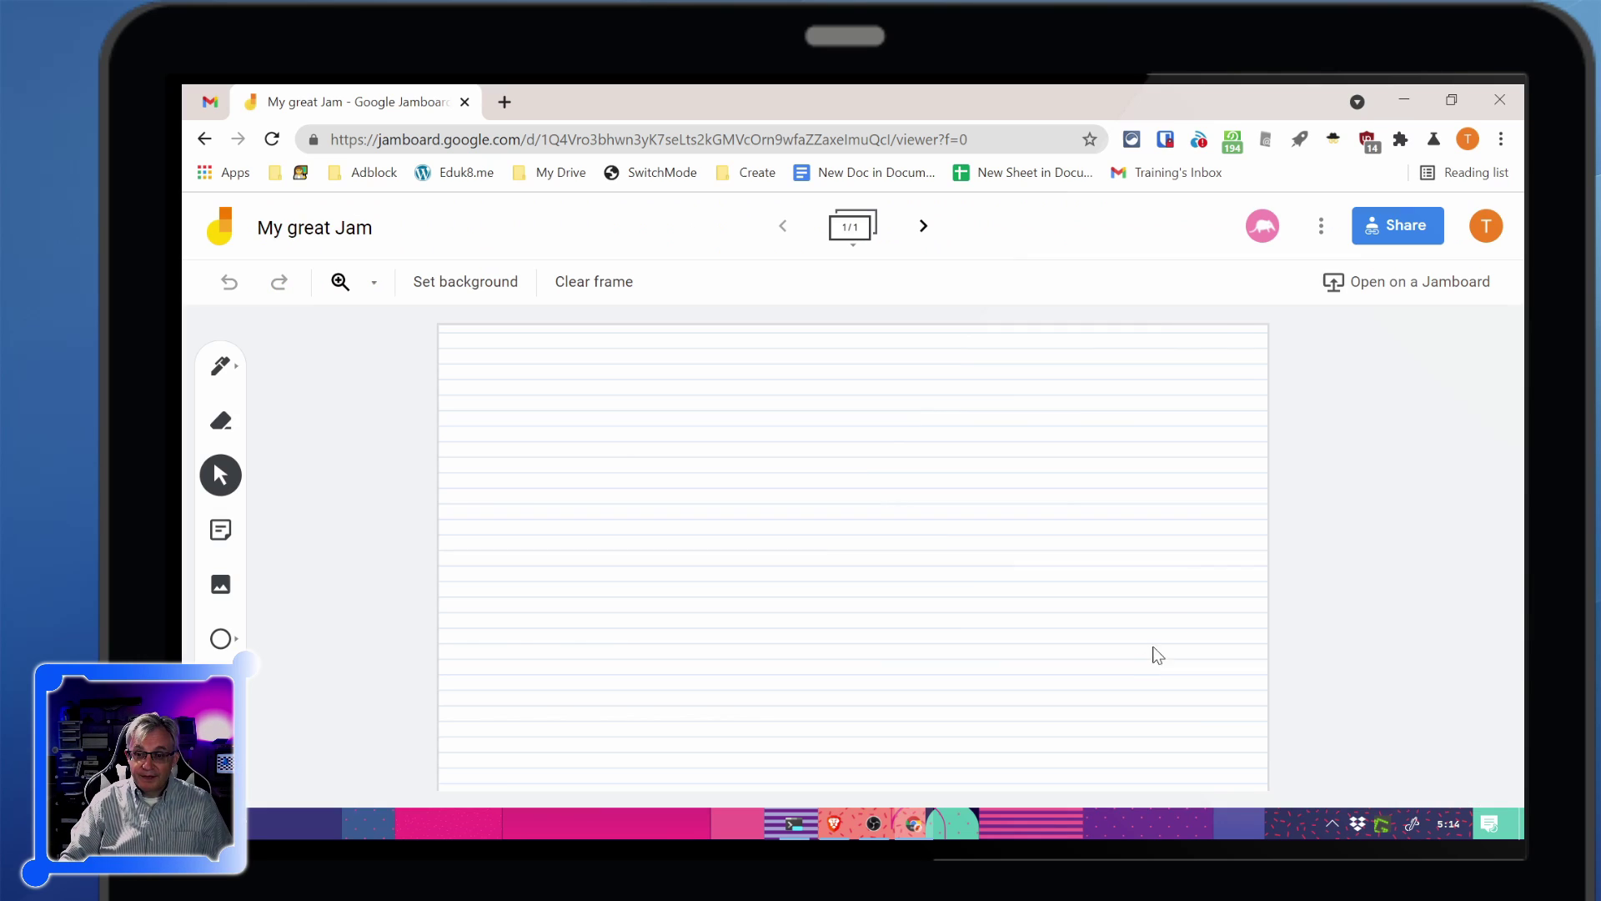
# - Open a browser window under the second user profile and load the jam there from the copied link
pyautogui.click(1468, 139)
pyautogui.click(1294, 568)
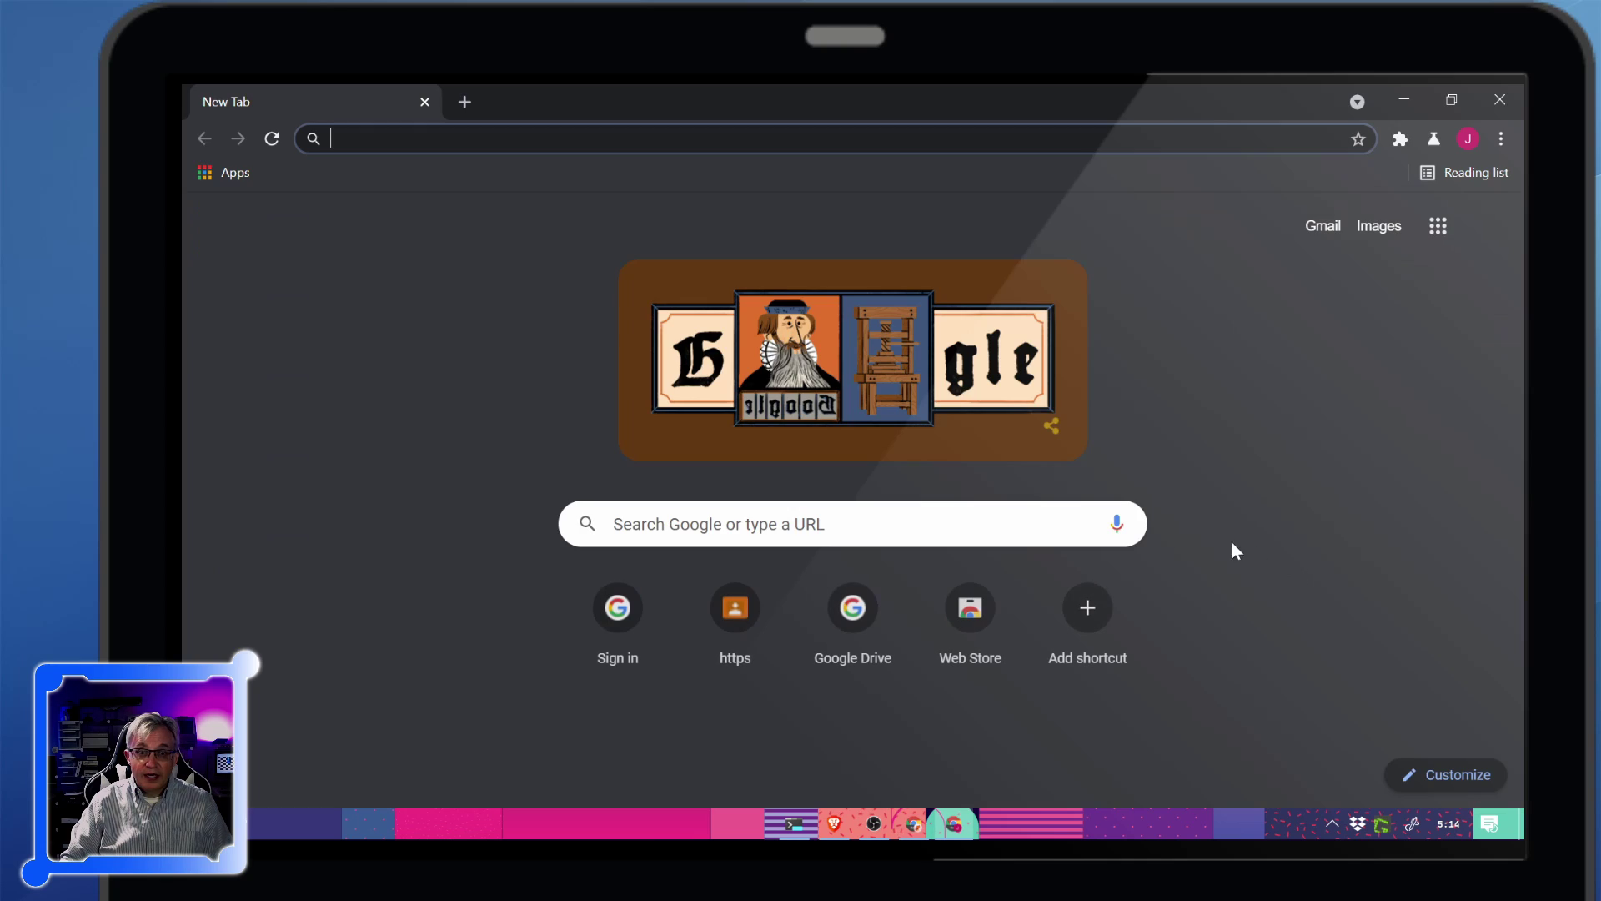
pyautogui.hotkey('ctrl', 'v')
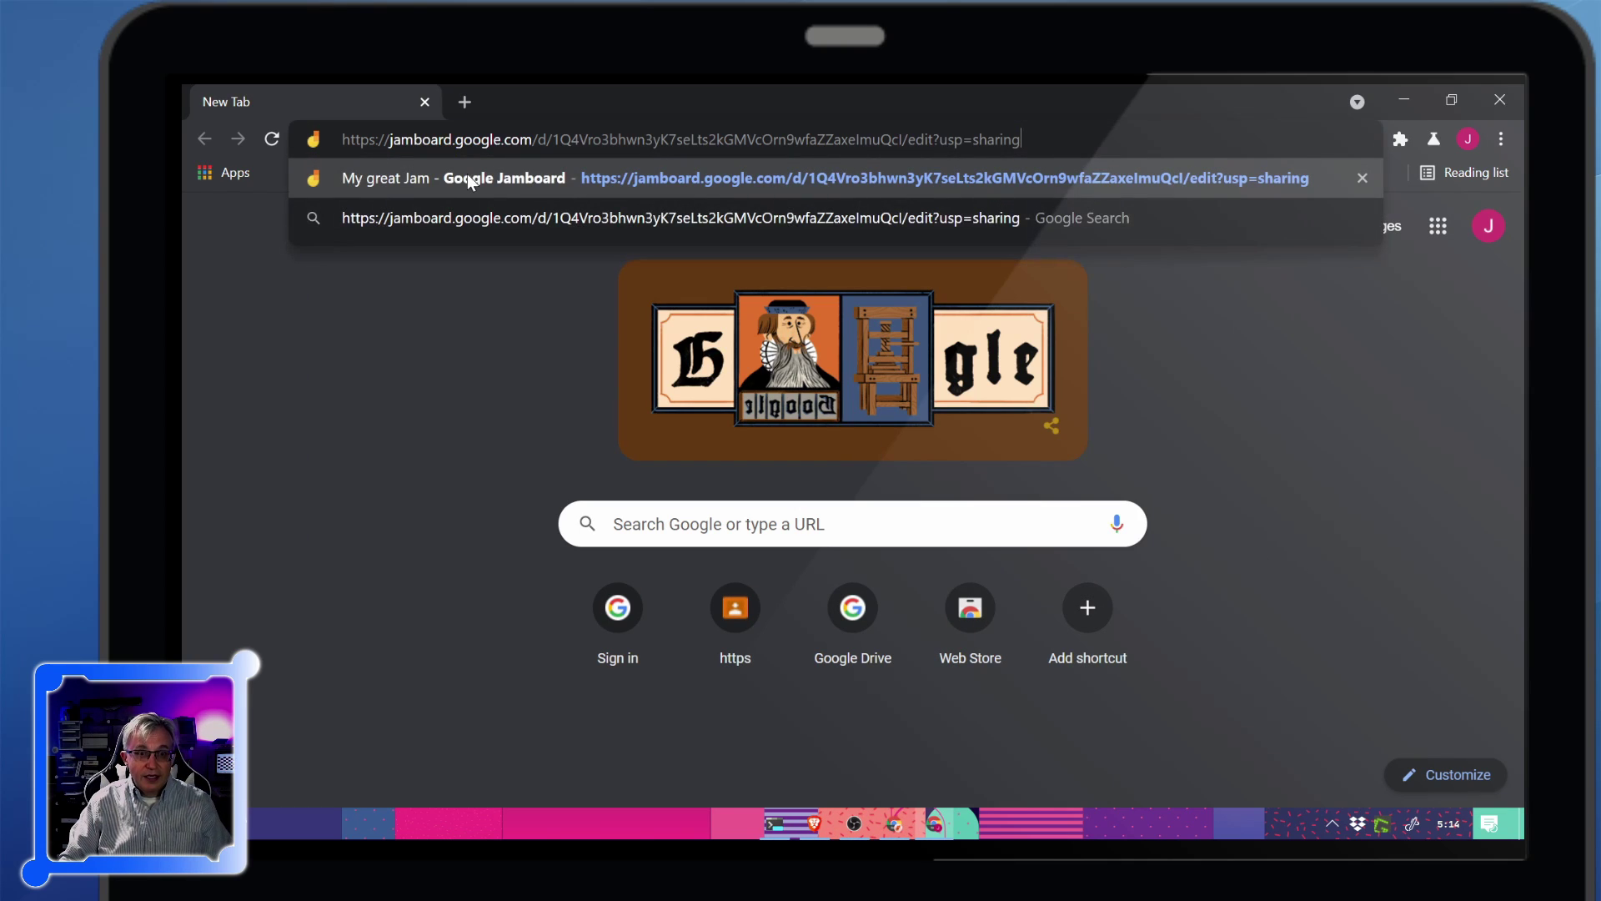
pyautogui.click(470, 179)
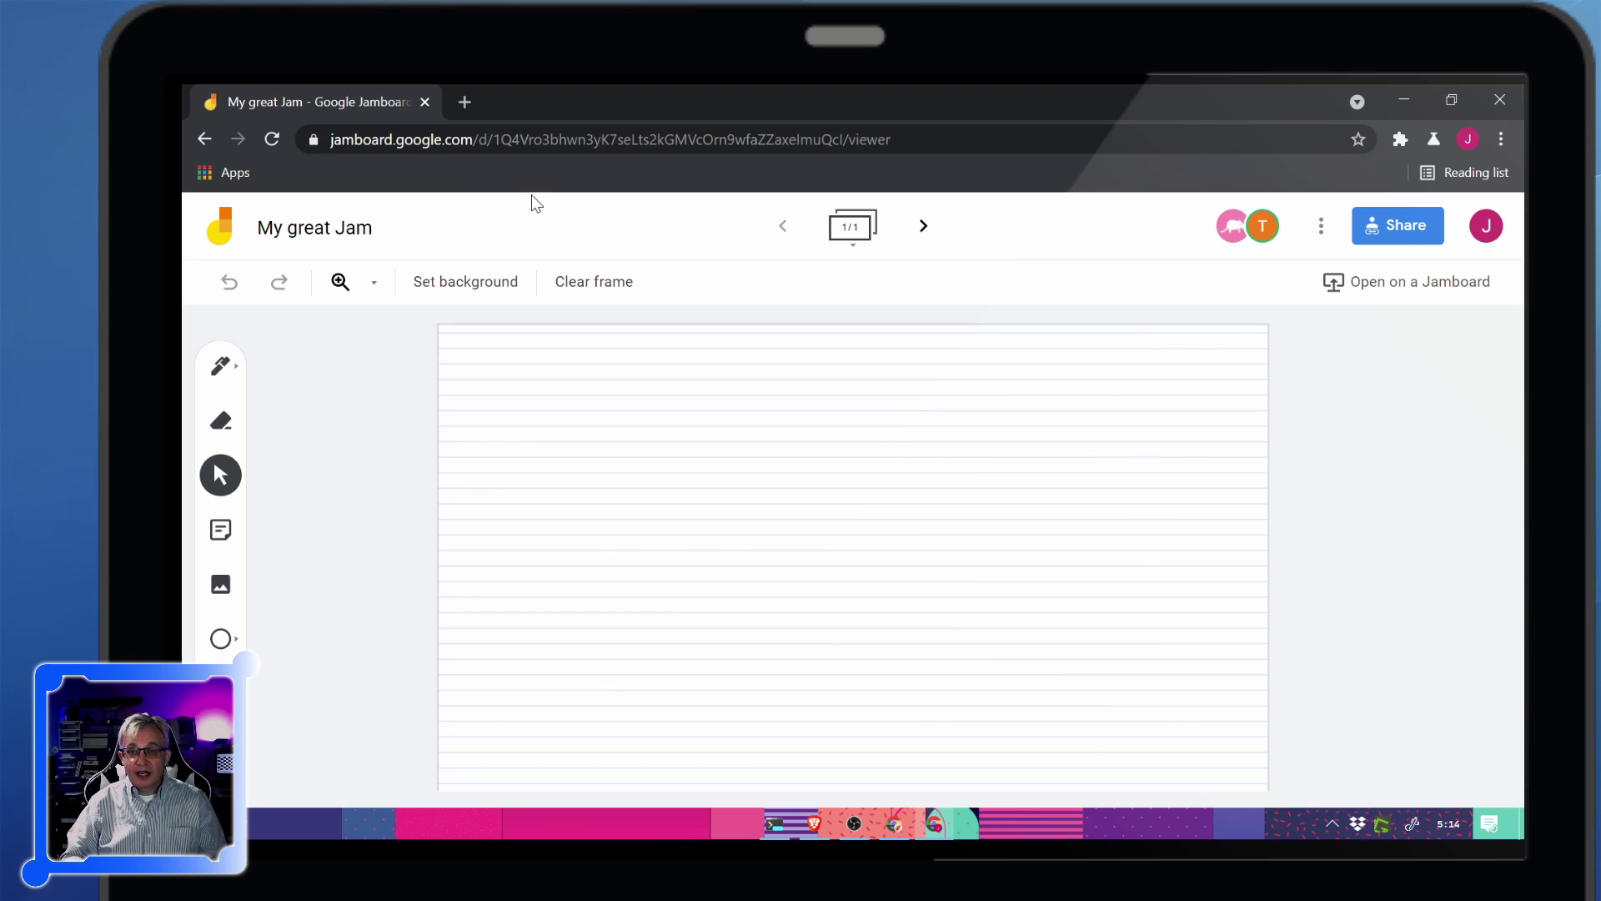
# - Arrange the two accounts' browser windows side by side and handwrite "Ry" with the pen in the second account's jam
pyautogui.doubleClick(644, 112)
pyautogui.click(590, 111)
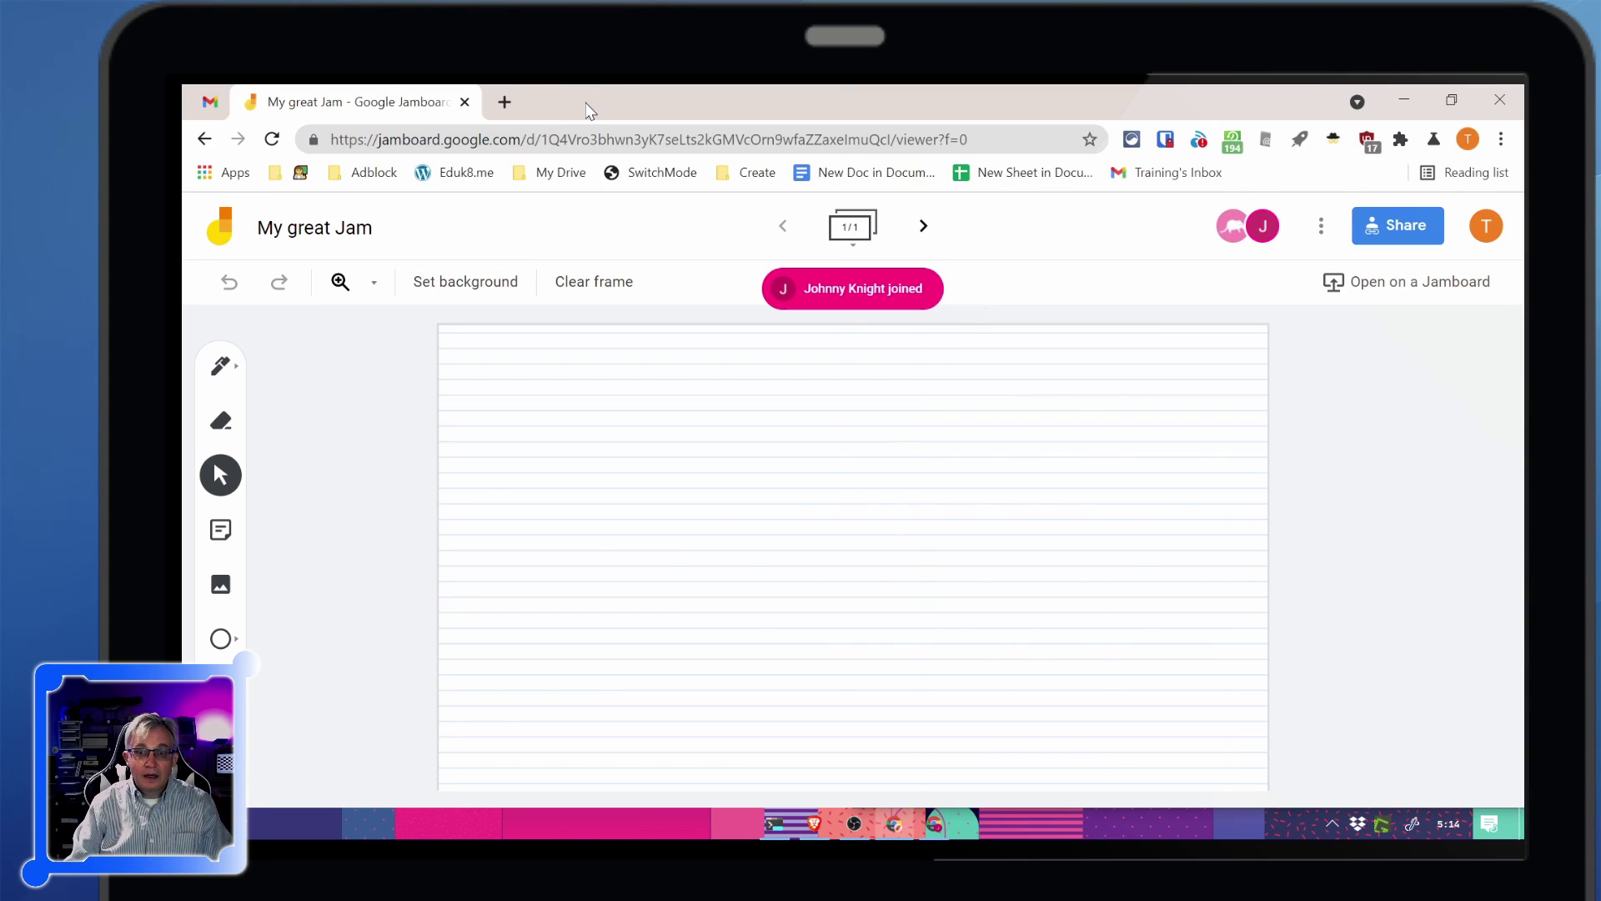
pyautogui.doubleClick(586, 104)
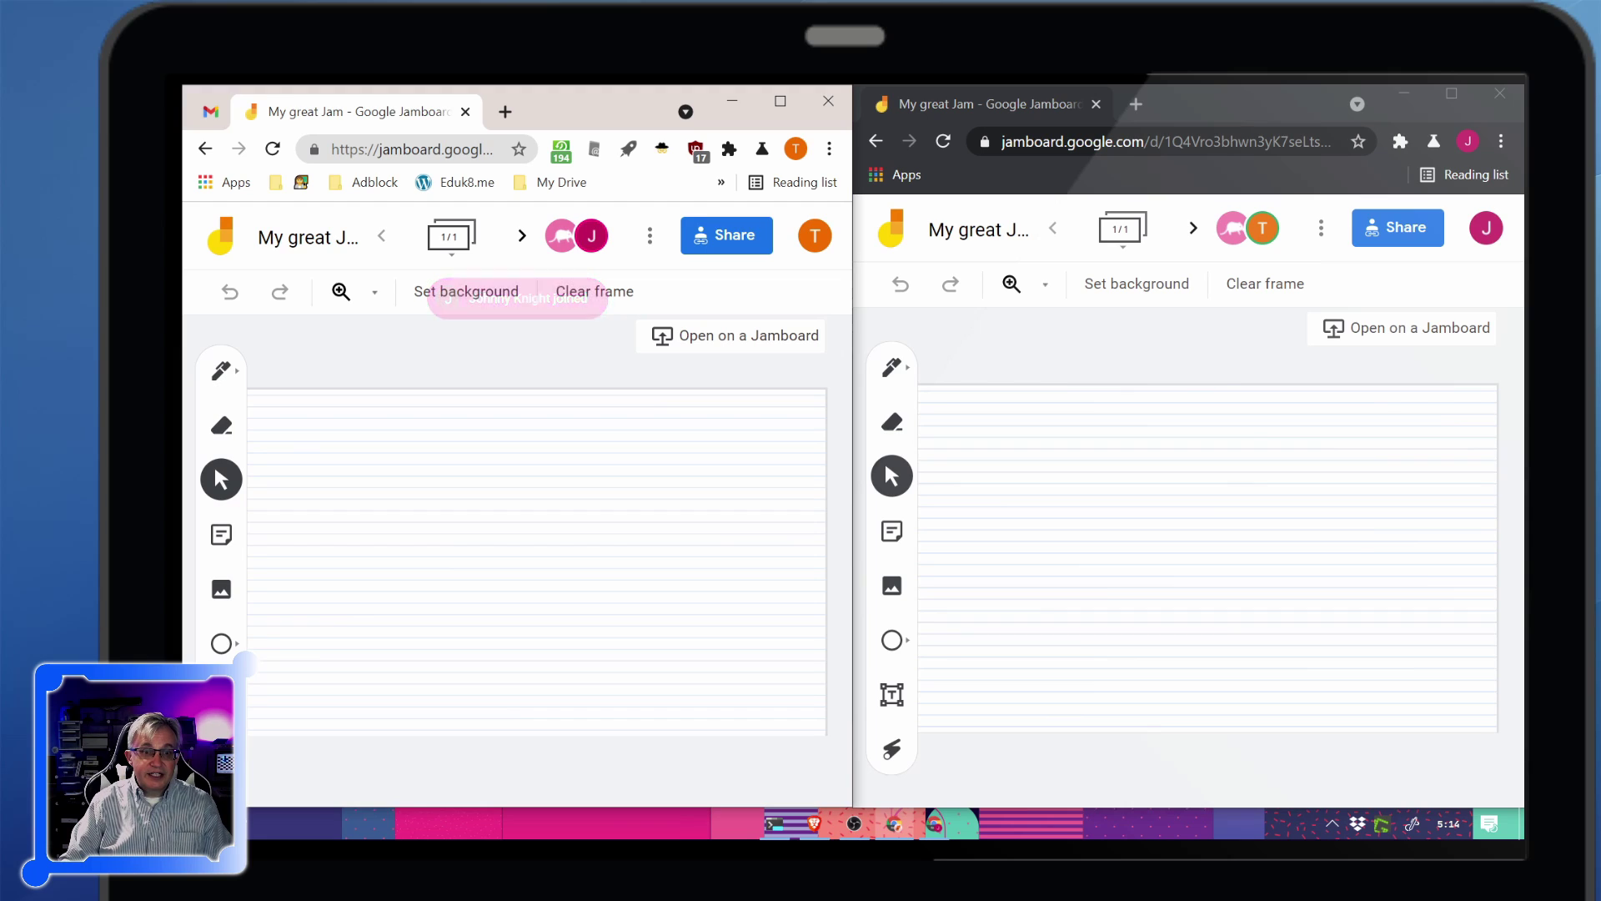
pyautogui.click(892, 367)
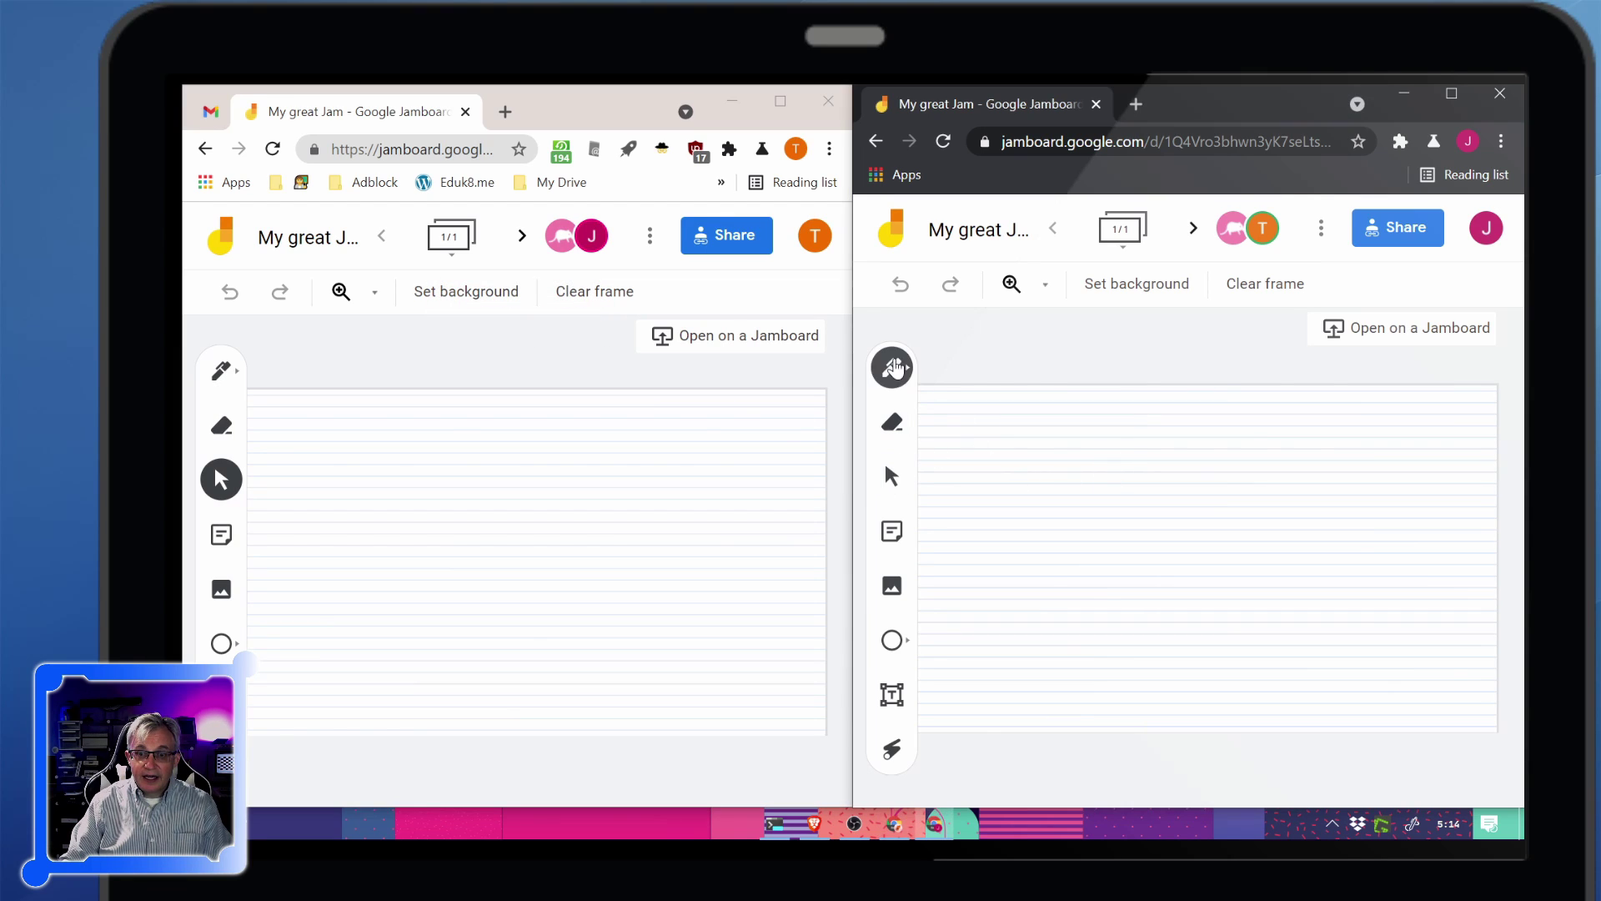
pyautogui.moveTo(978, 448)
pyautogui.mouseDown()
pyautogui.moveTo(979, 528)
pyautogui.moveTo(994, 461)
pyautogui.moveTo(1036, 533)
pyautogui.moveTo(1088, 492)
pyautogui.moveTo(1097, 457)
pyautogui.mouseUp()
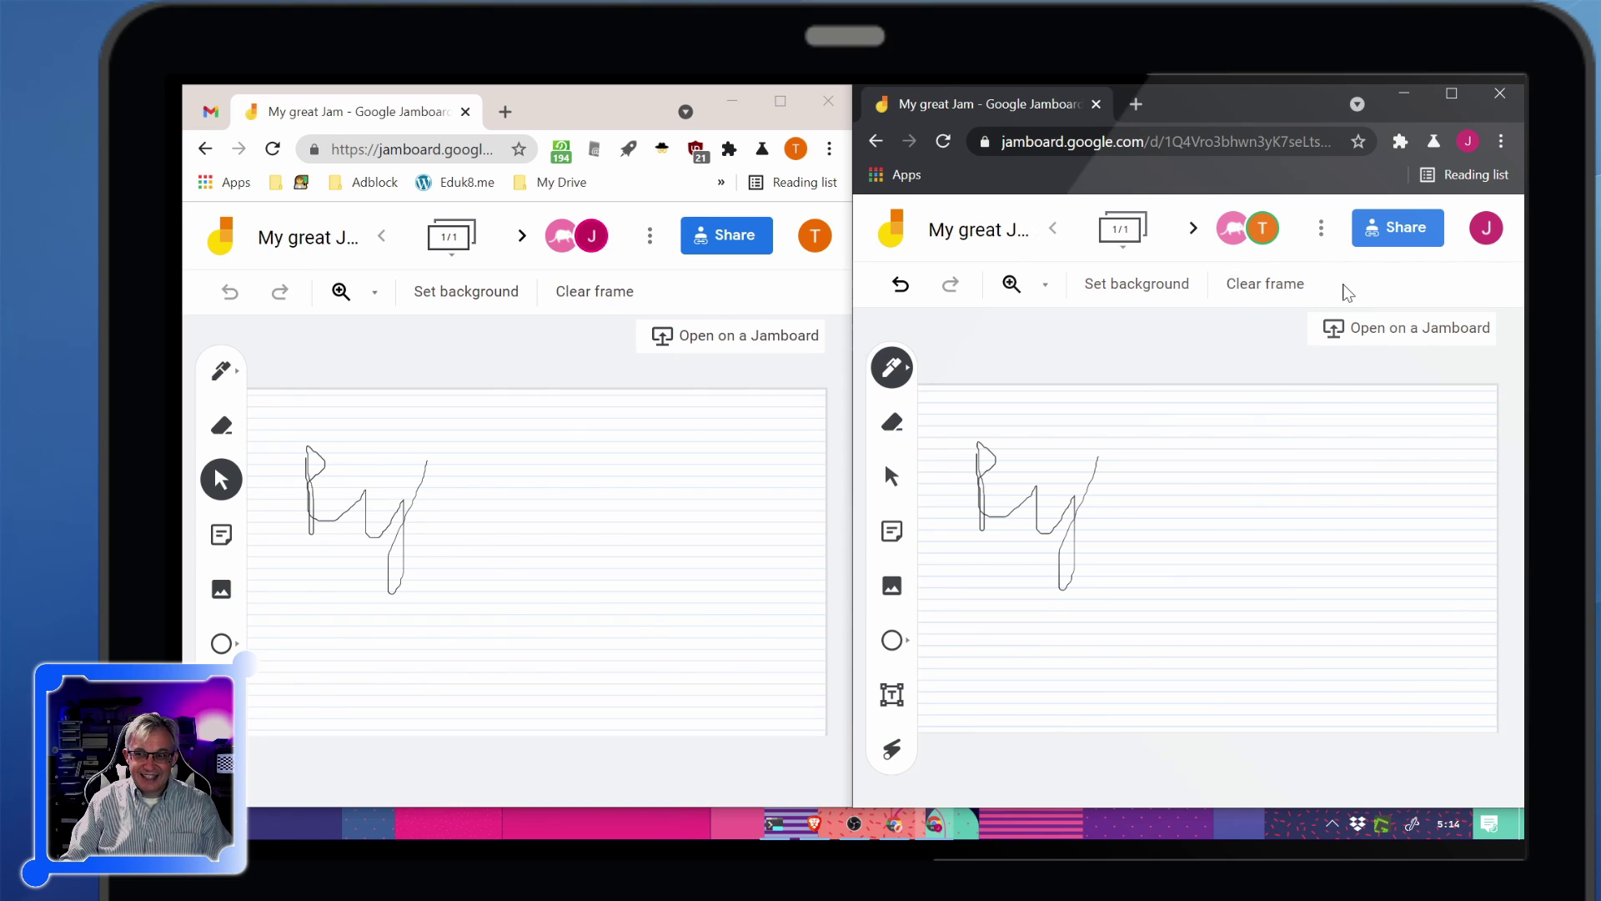
# - Set the link role to Viewer in the owner's window and handwrite another looped mark beside "Ry" in the second account's jam
pyautogui.click(724, 249)
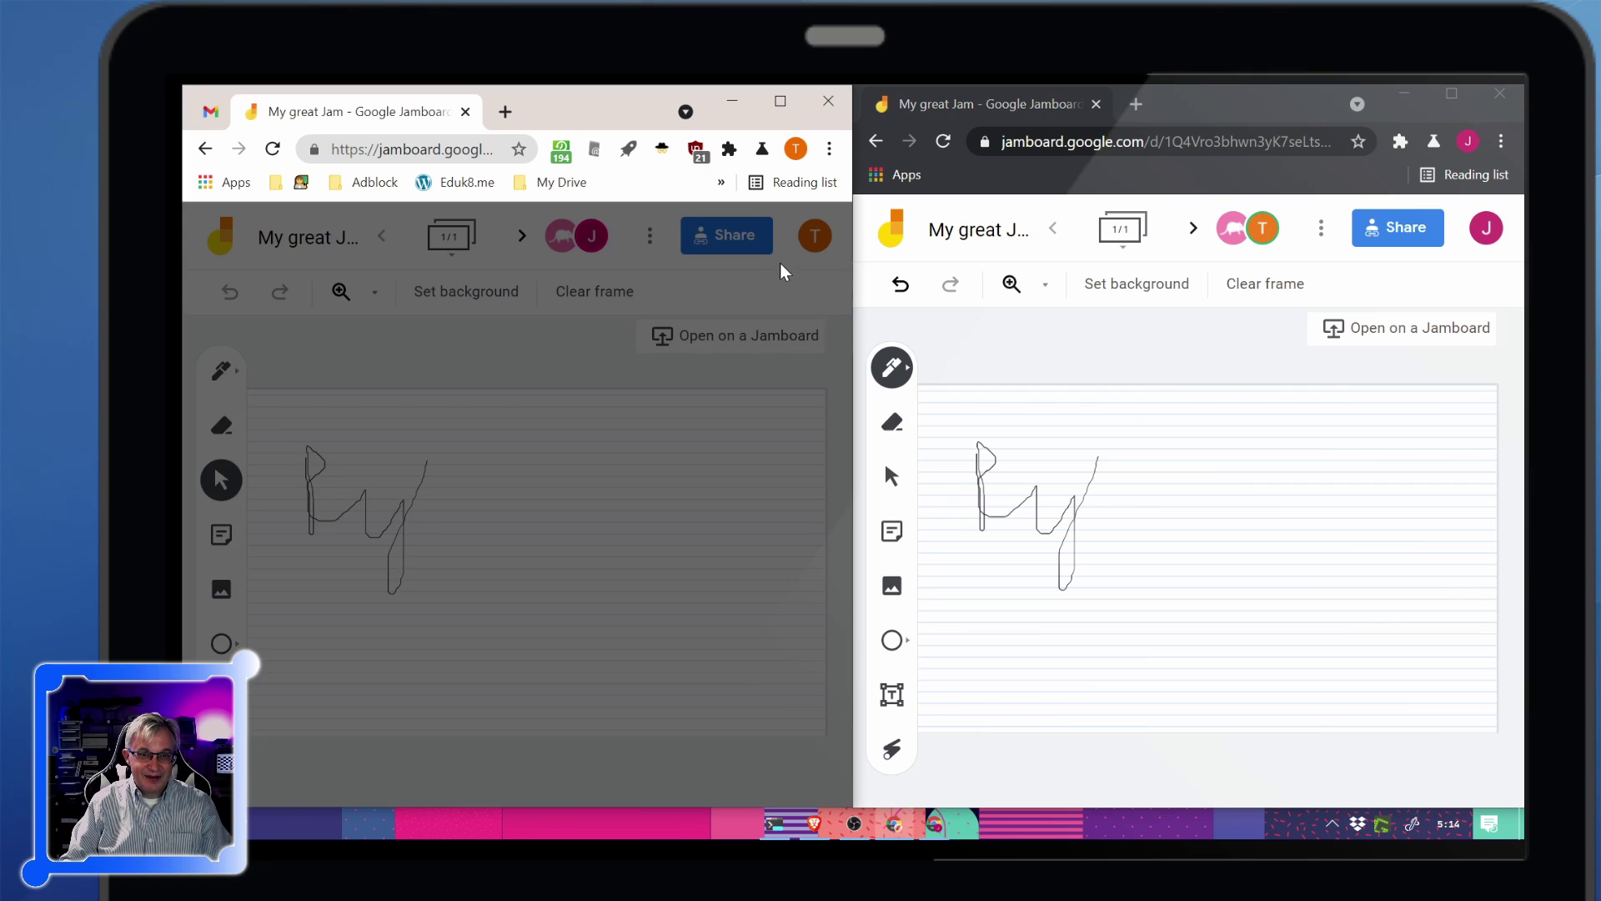
pyautogui.click(257, 679)
pyautogui.click(774, 599)
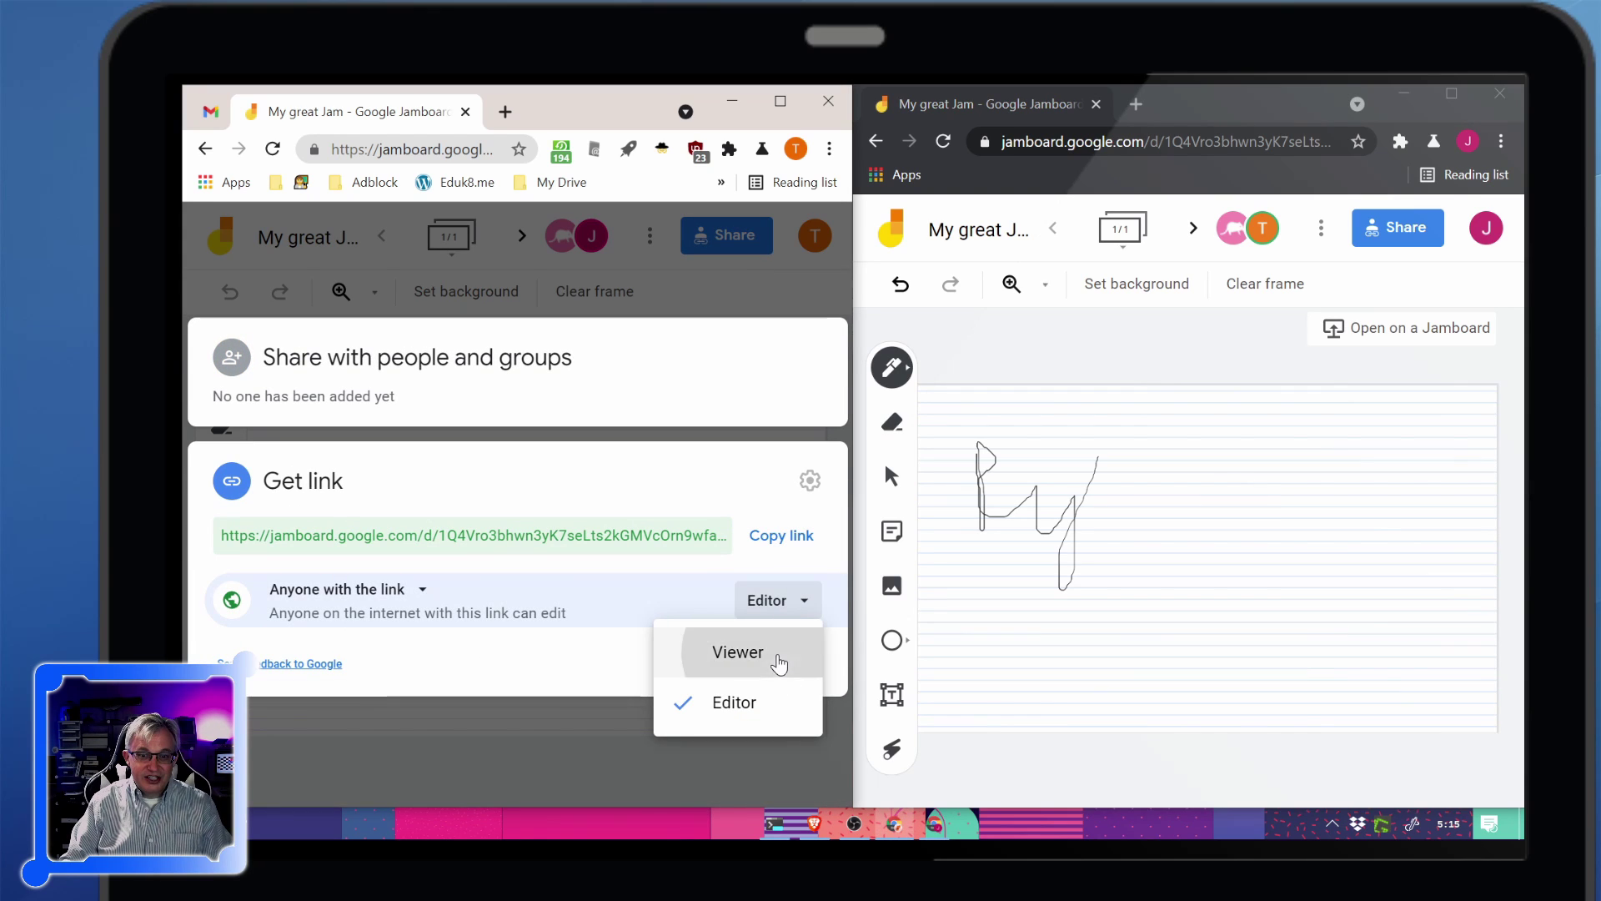
pyautogui.click(779, 654)
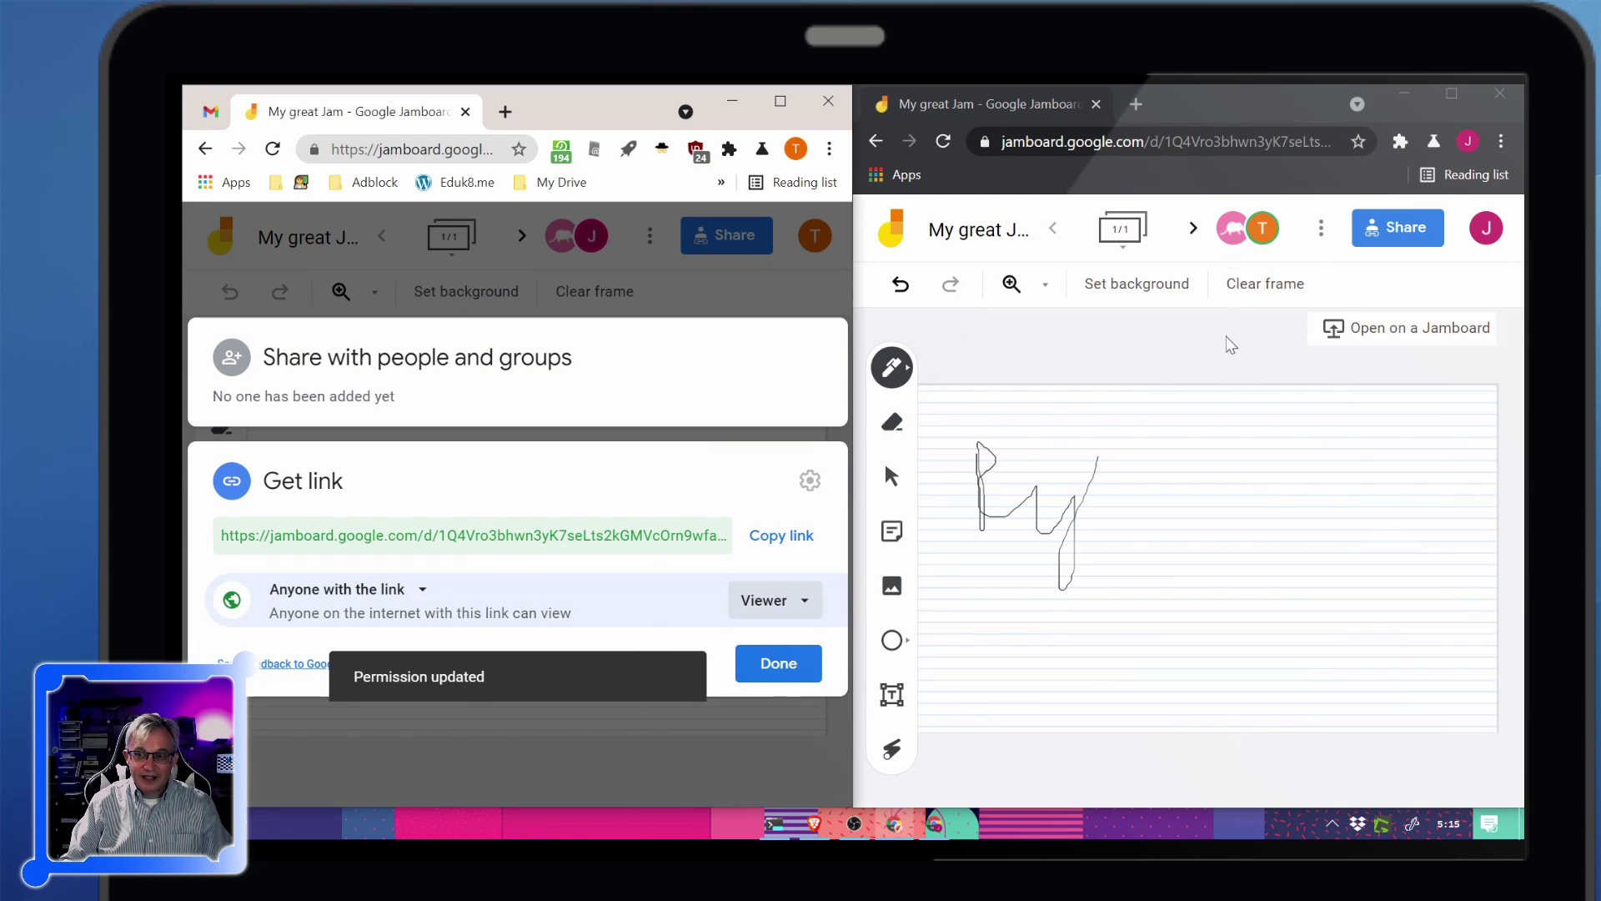
pyautogui.click(778, 663)
pyautogui.moveTo(1209, 458)
pyautogui.mouseDown()
pyautogui.moveTo(1182, 550)
pyautogui.moveTo(1166, 497)
pyautogui.moveTo(1248, 509)
pyautogui.mouseUp()
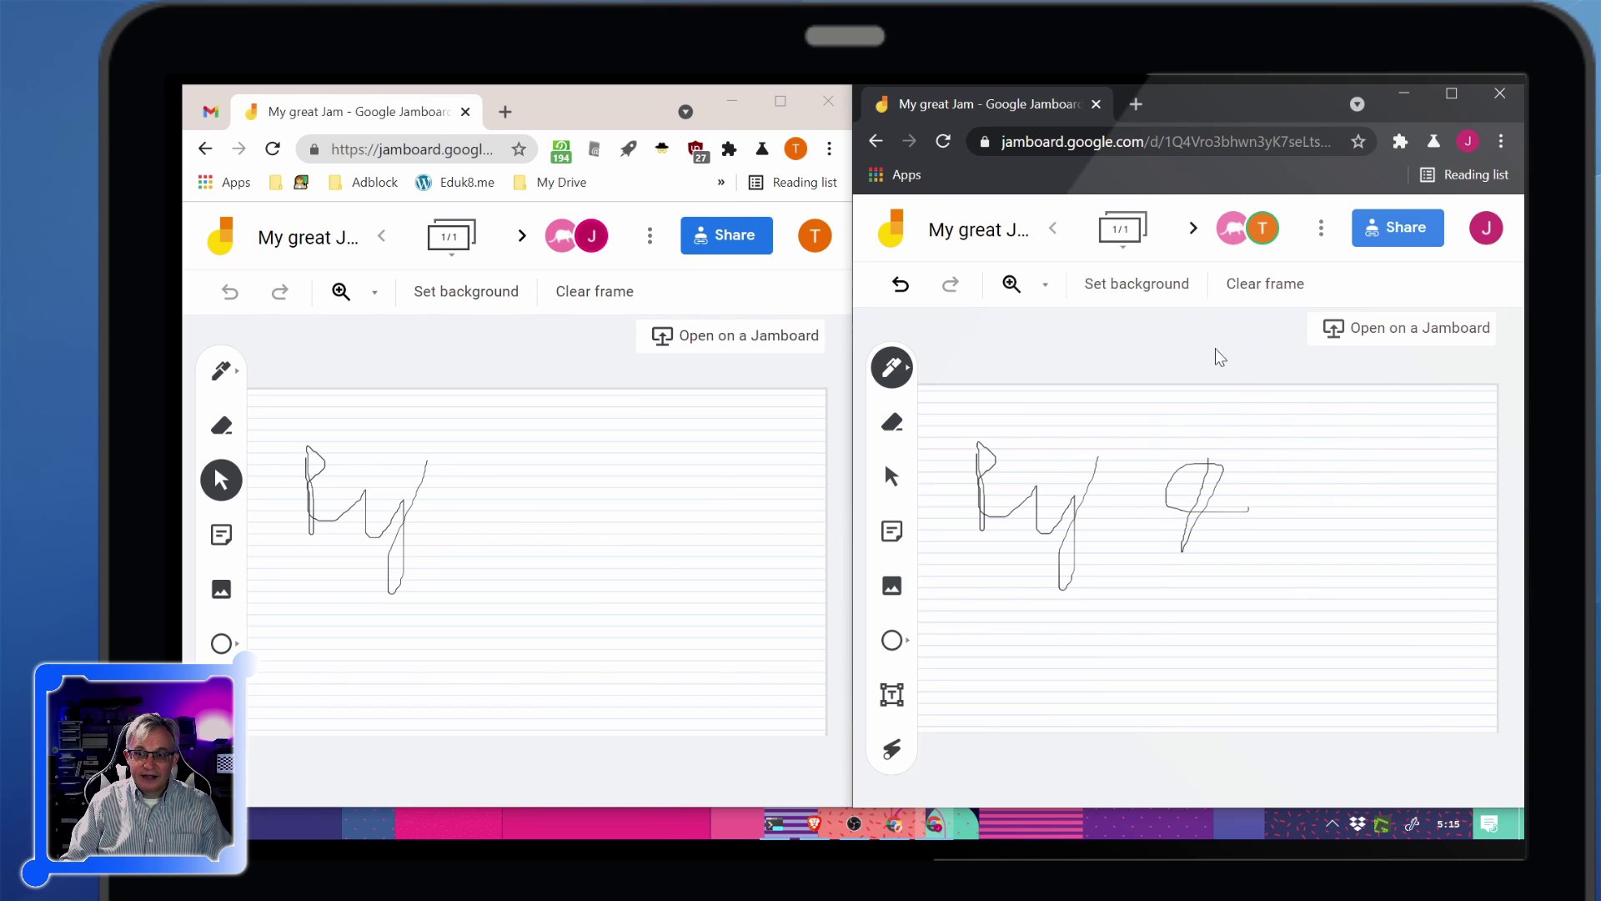
# - Share the jam from the owner's window with the second account's user as Editor, with notification enabled
pyautogui.click(724, 249)
pyautogui.write('john')
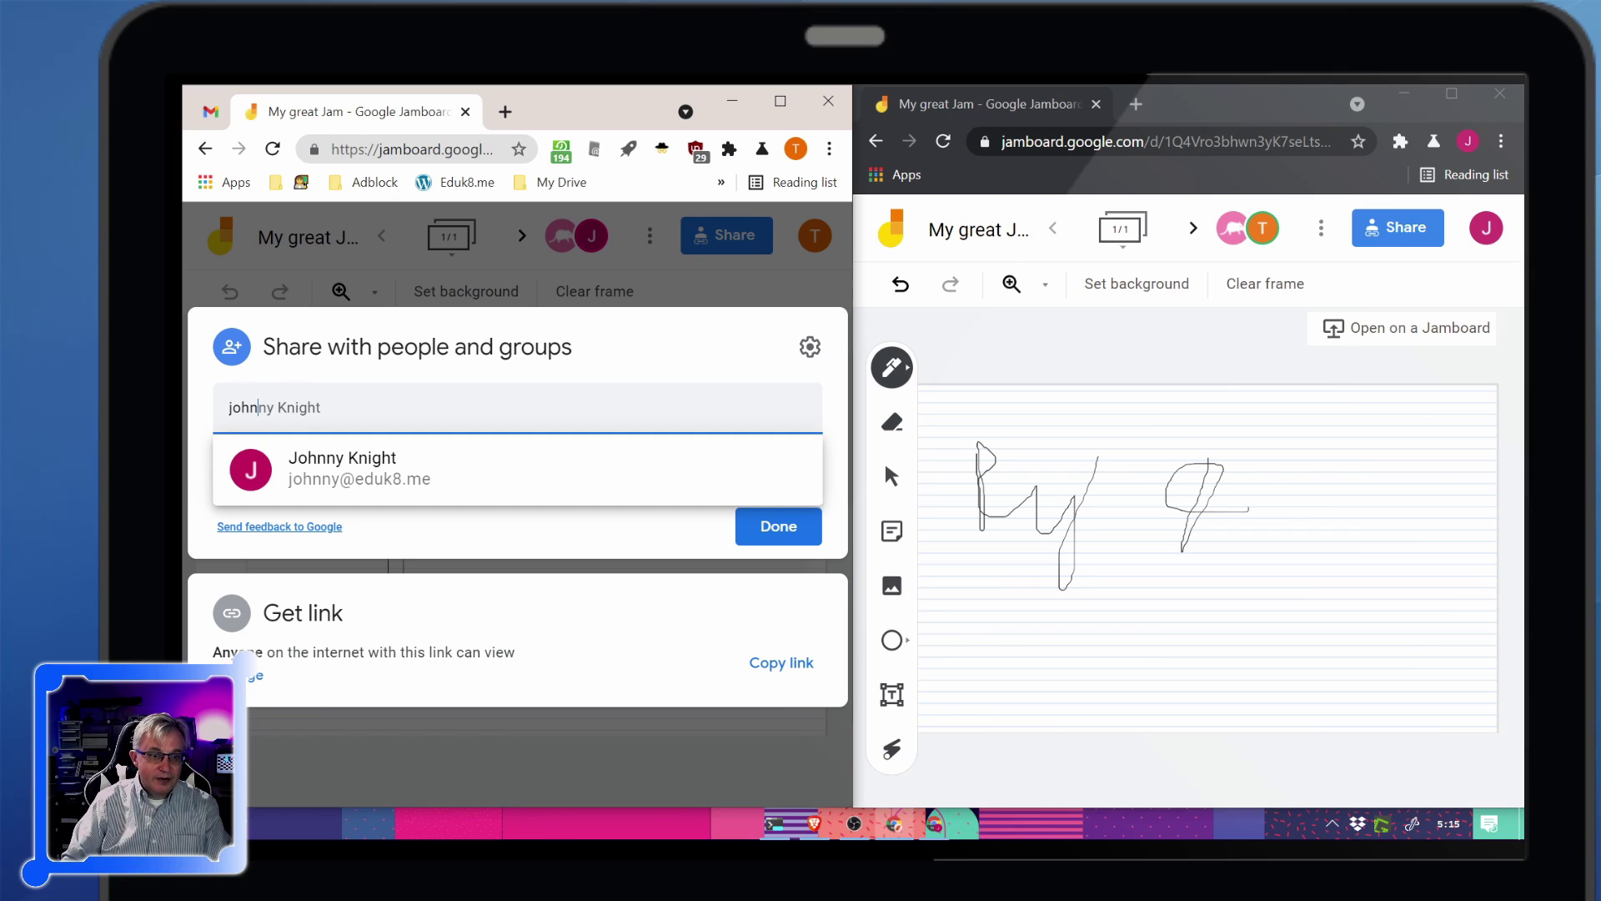
pyautogui.click(440, 477)
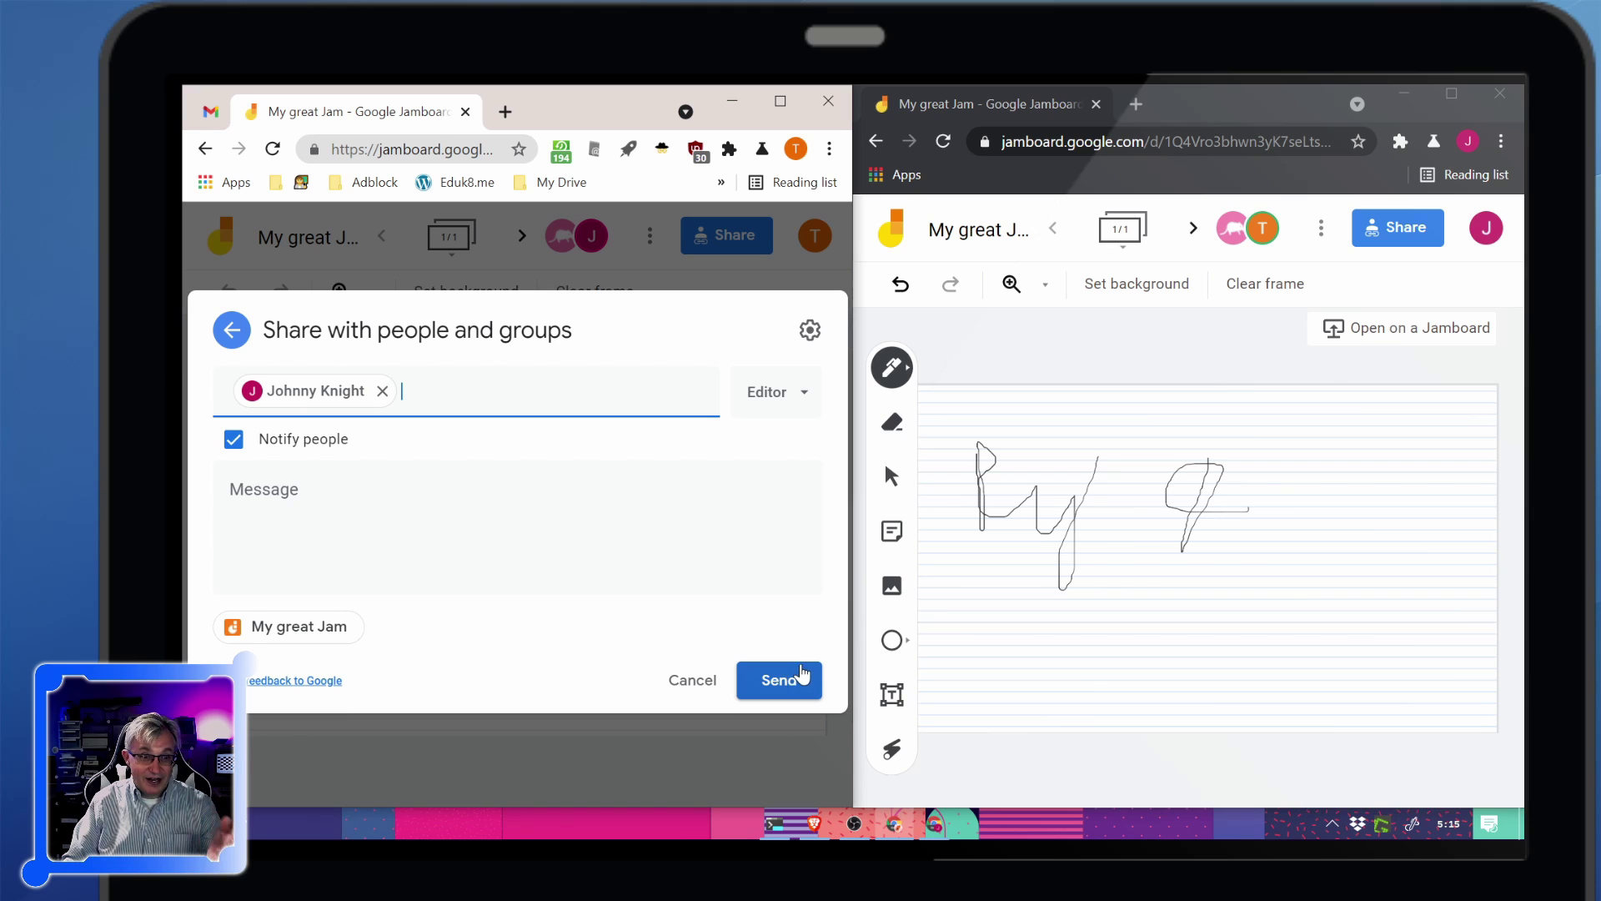
pyautogui.click(780, 681)
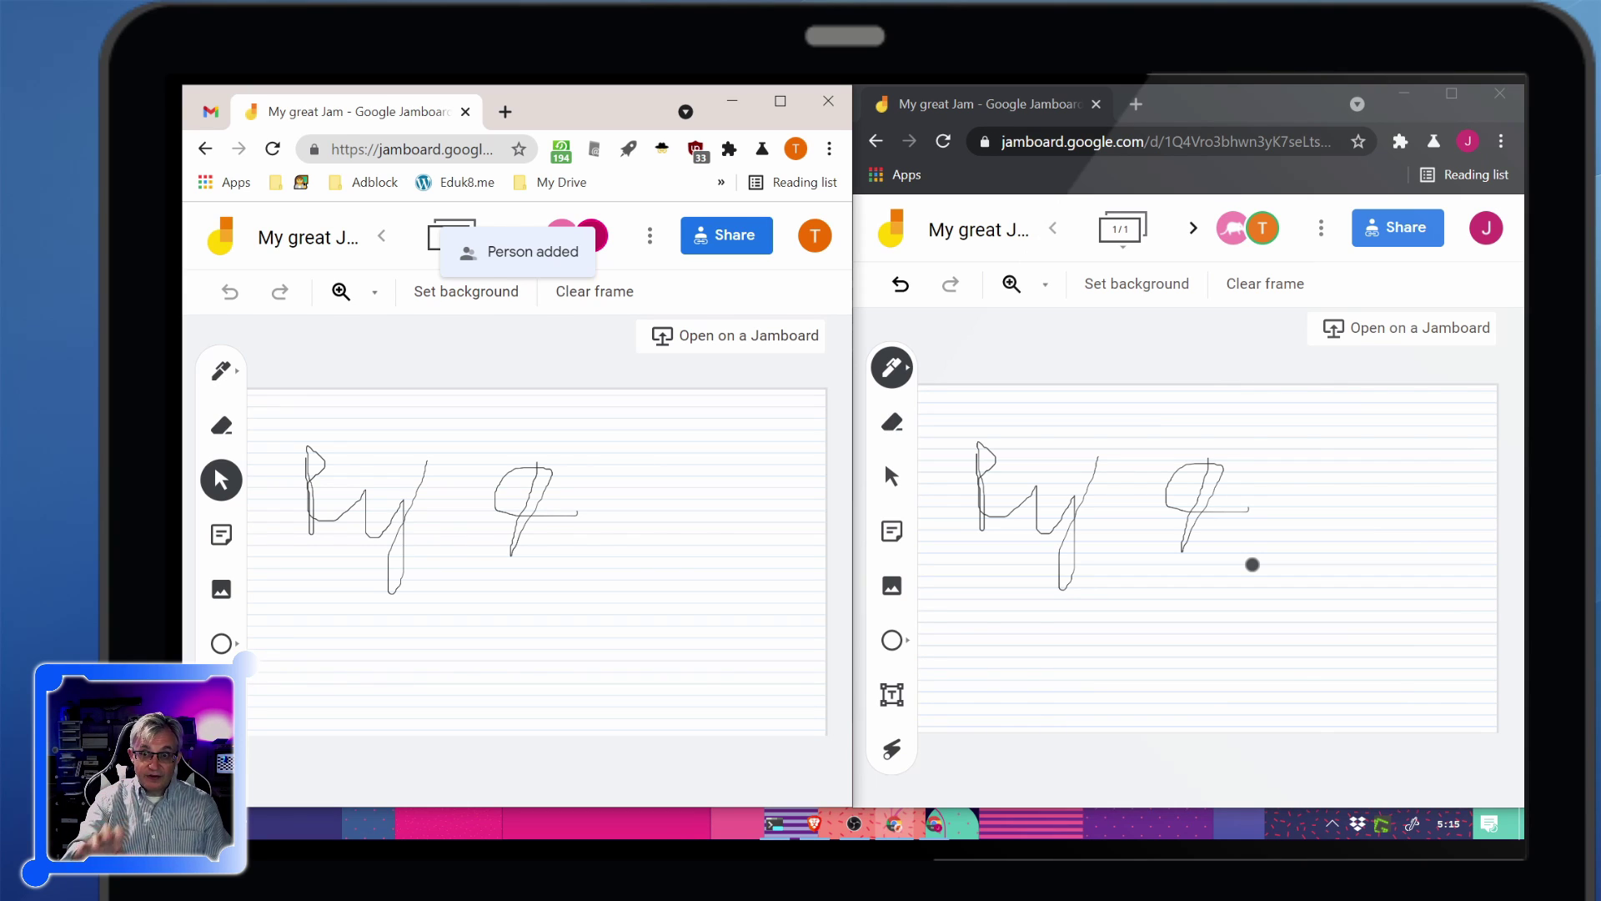
# - Leave only the owner's jam window in view, maximized, and clear its frame
pyautogui.click(1405, 93)
pyautogui.press('super+Up')
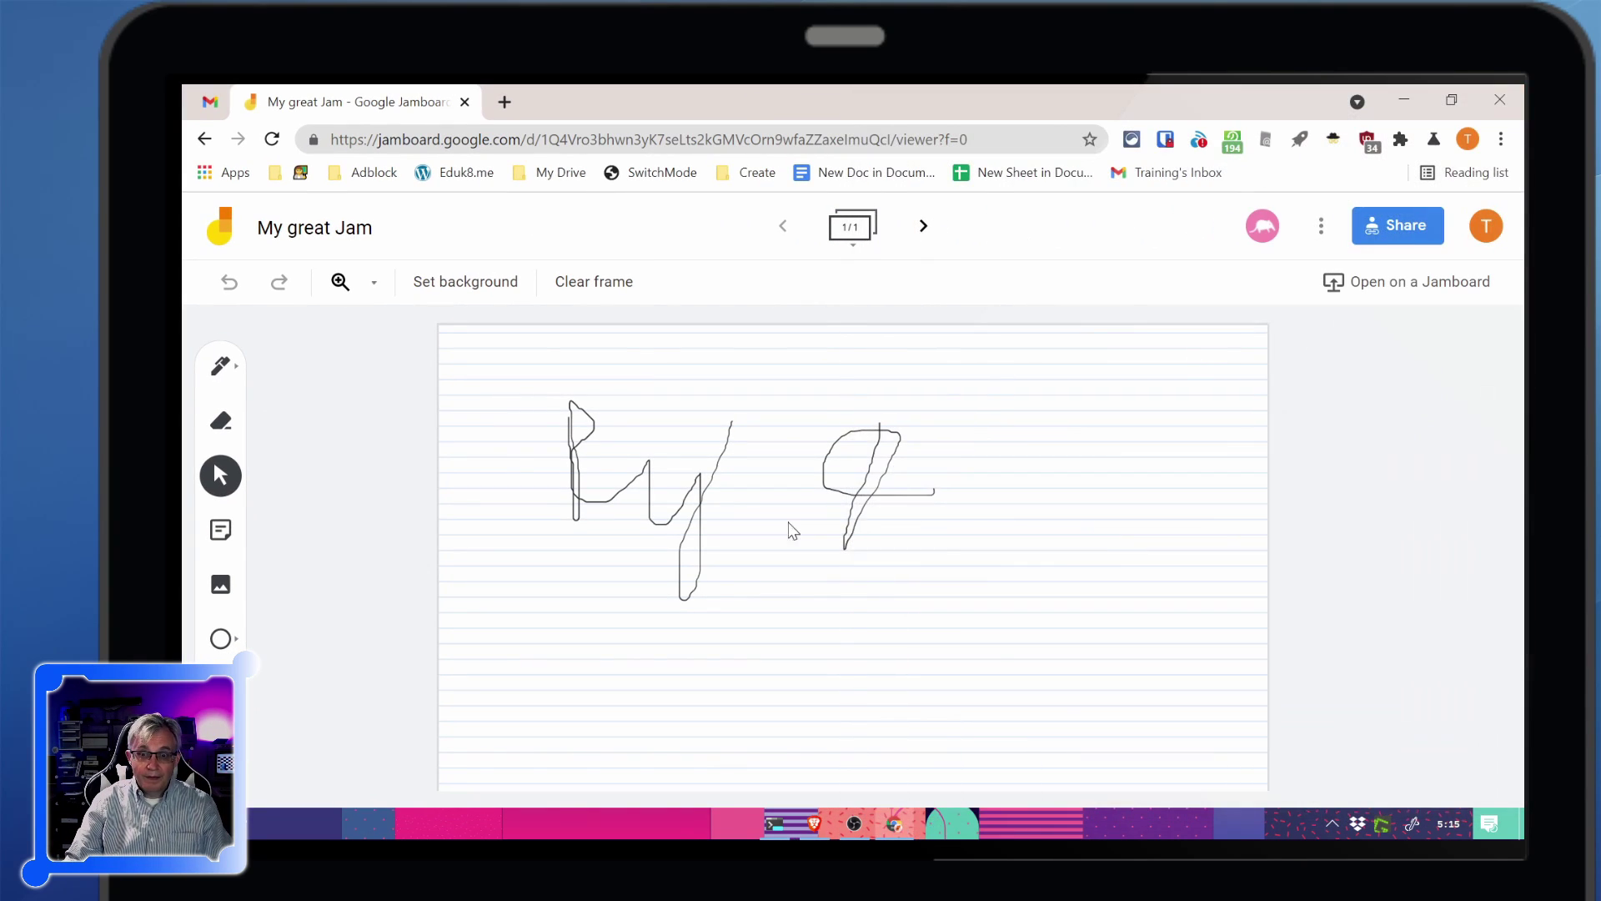
pyautogui.click(594, 281)
# - Examine the frame background choices and the sources available for a custom background image
pyautogui.click(465, 281)
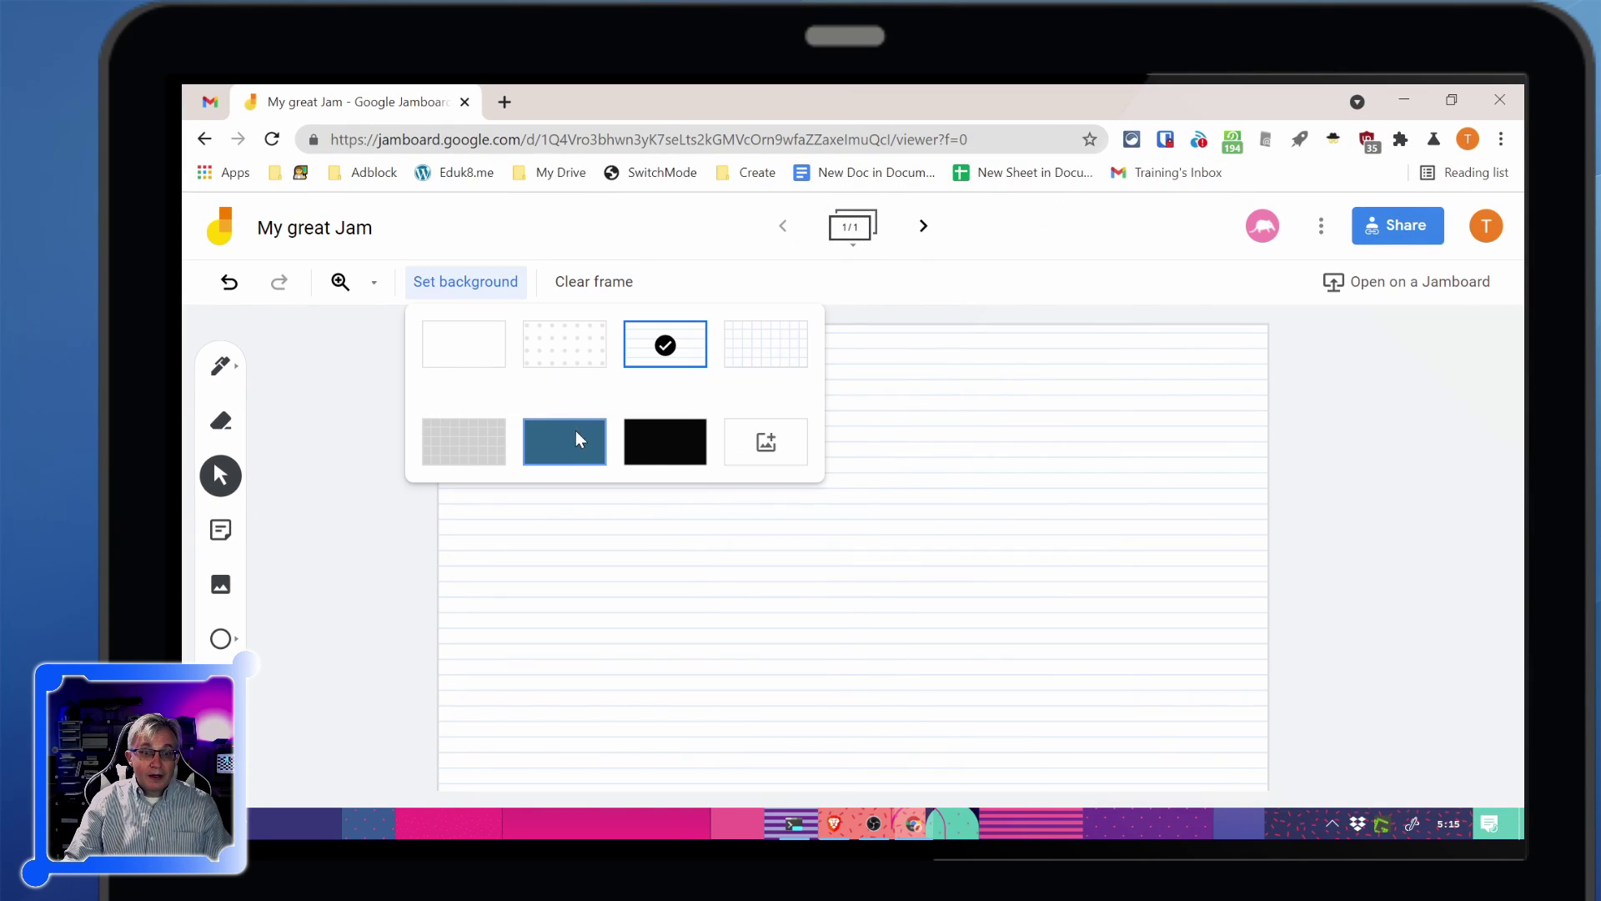
pyautogui.click(766, 445)
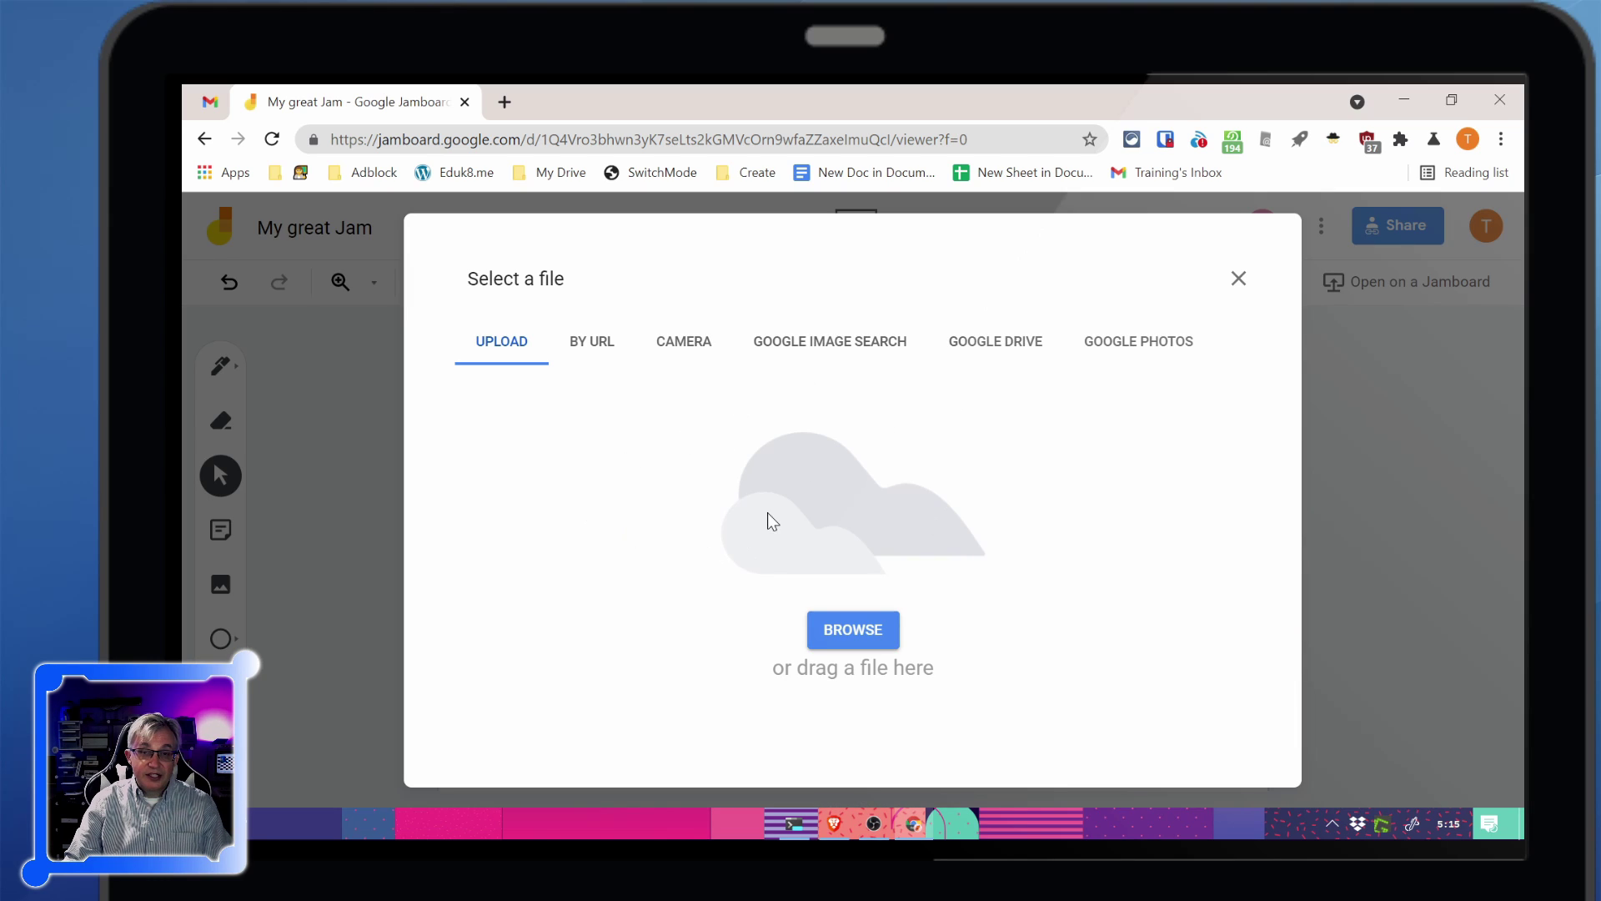
pyautogui.click(1240, 278)
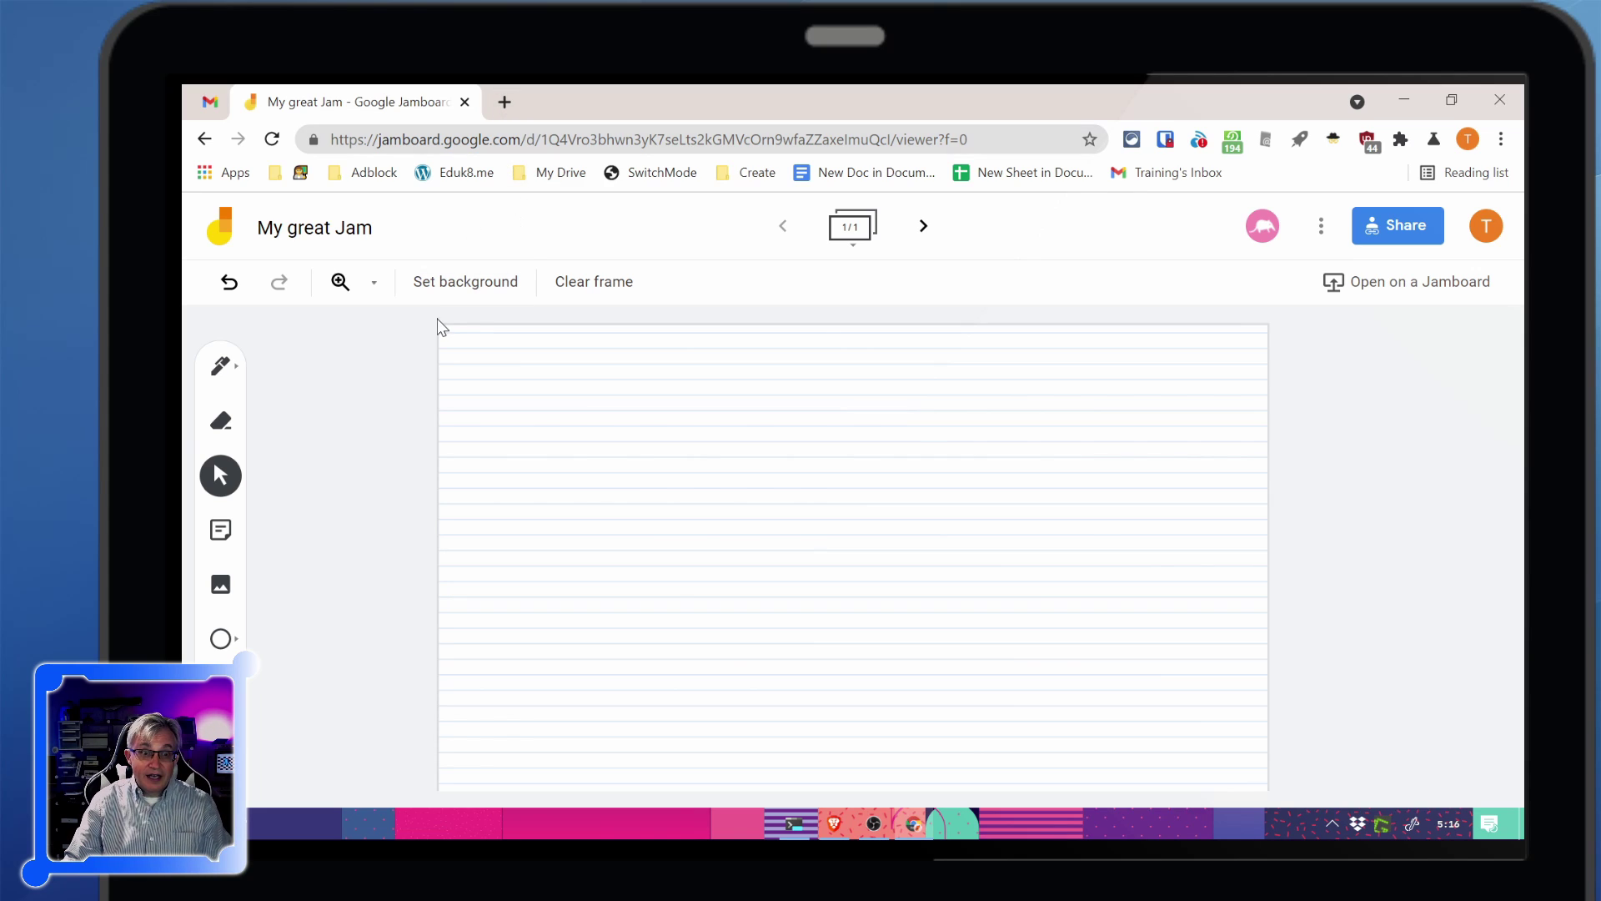
pyautogui.click(440, 283)
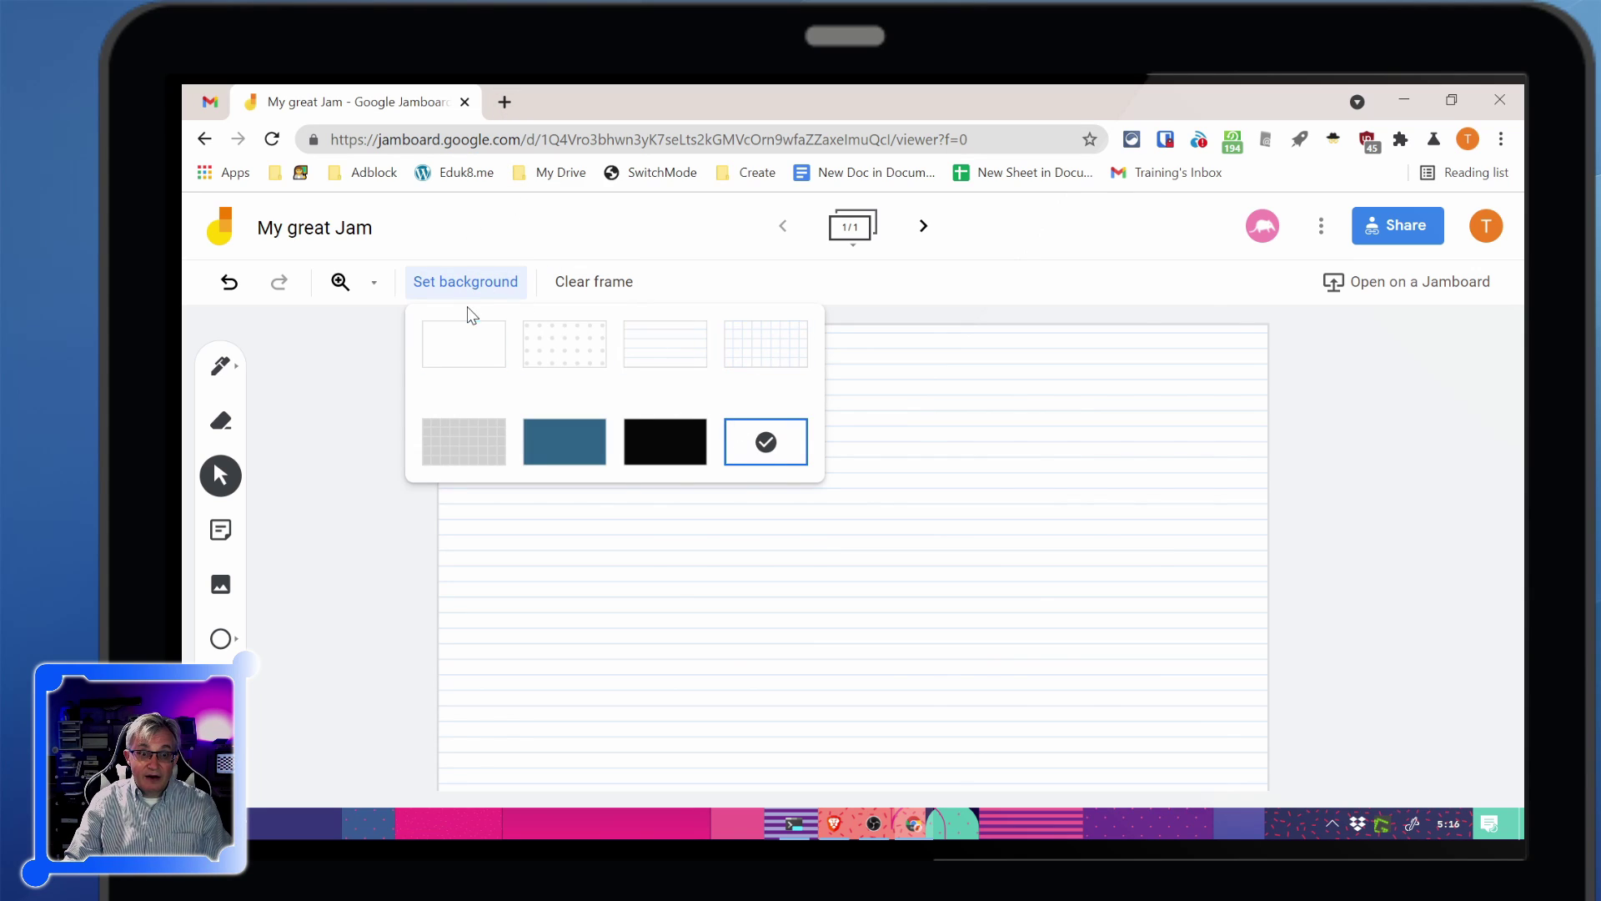
pyautogui.click(339, 416)
# - Open Google Slides in a new browser tab and open the Organizers presentation from the recent presentations
pyautogui.click(504, 102)
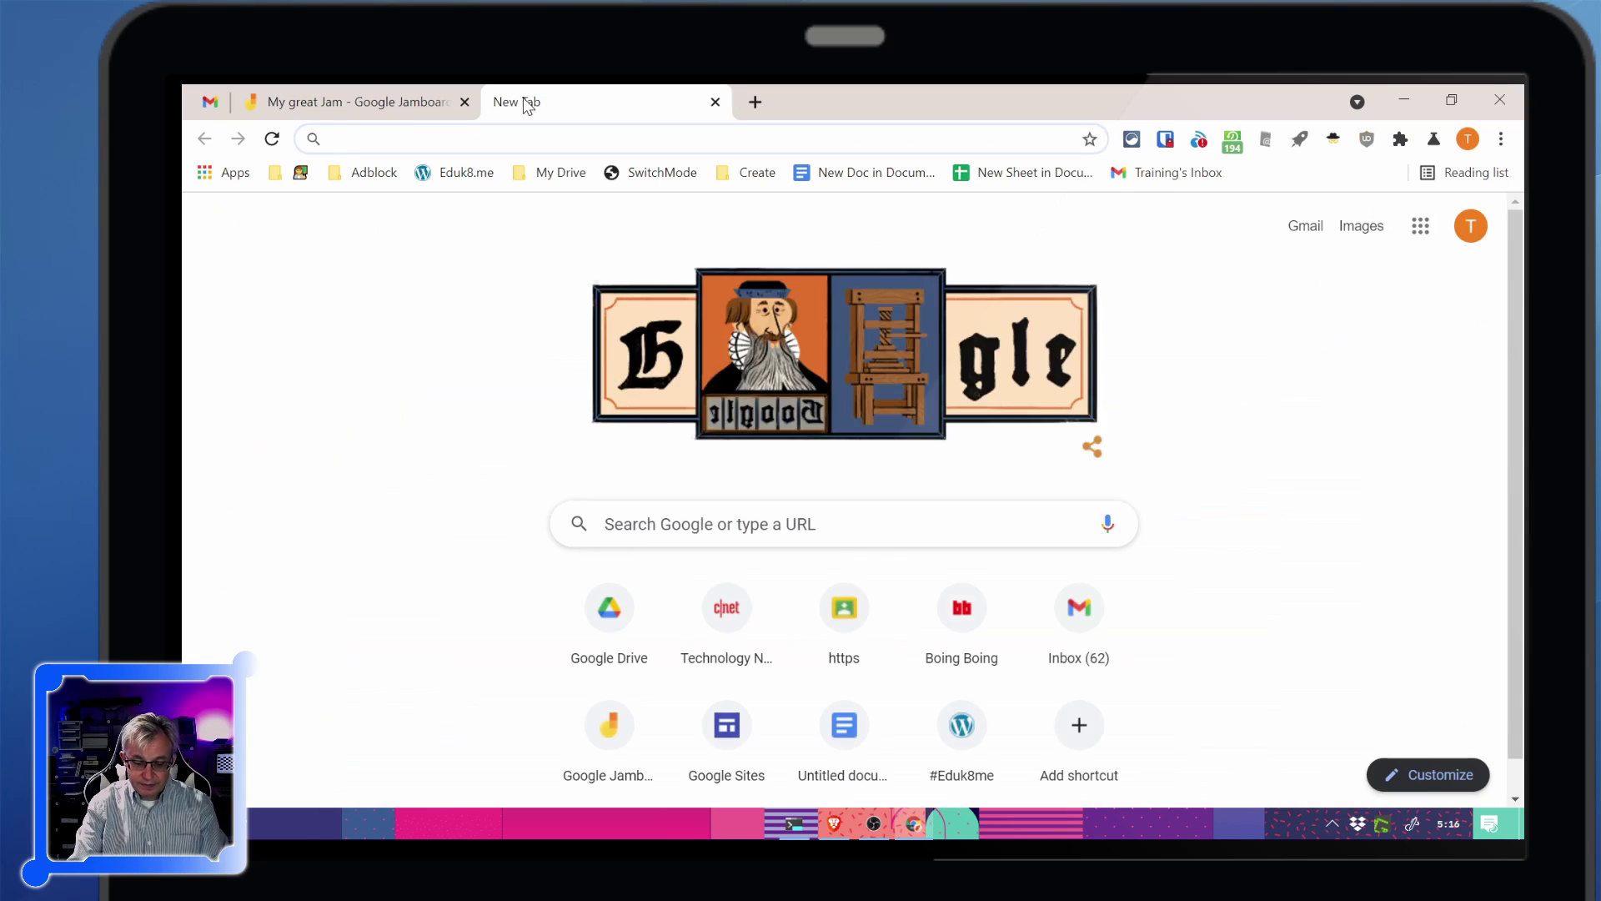
pyautogui.write('slides.google.')
pyautogui.click(672, 299)
pyautogui.scroll(-3, 973, 375)
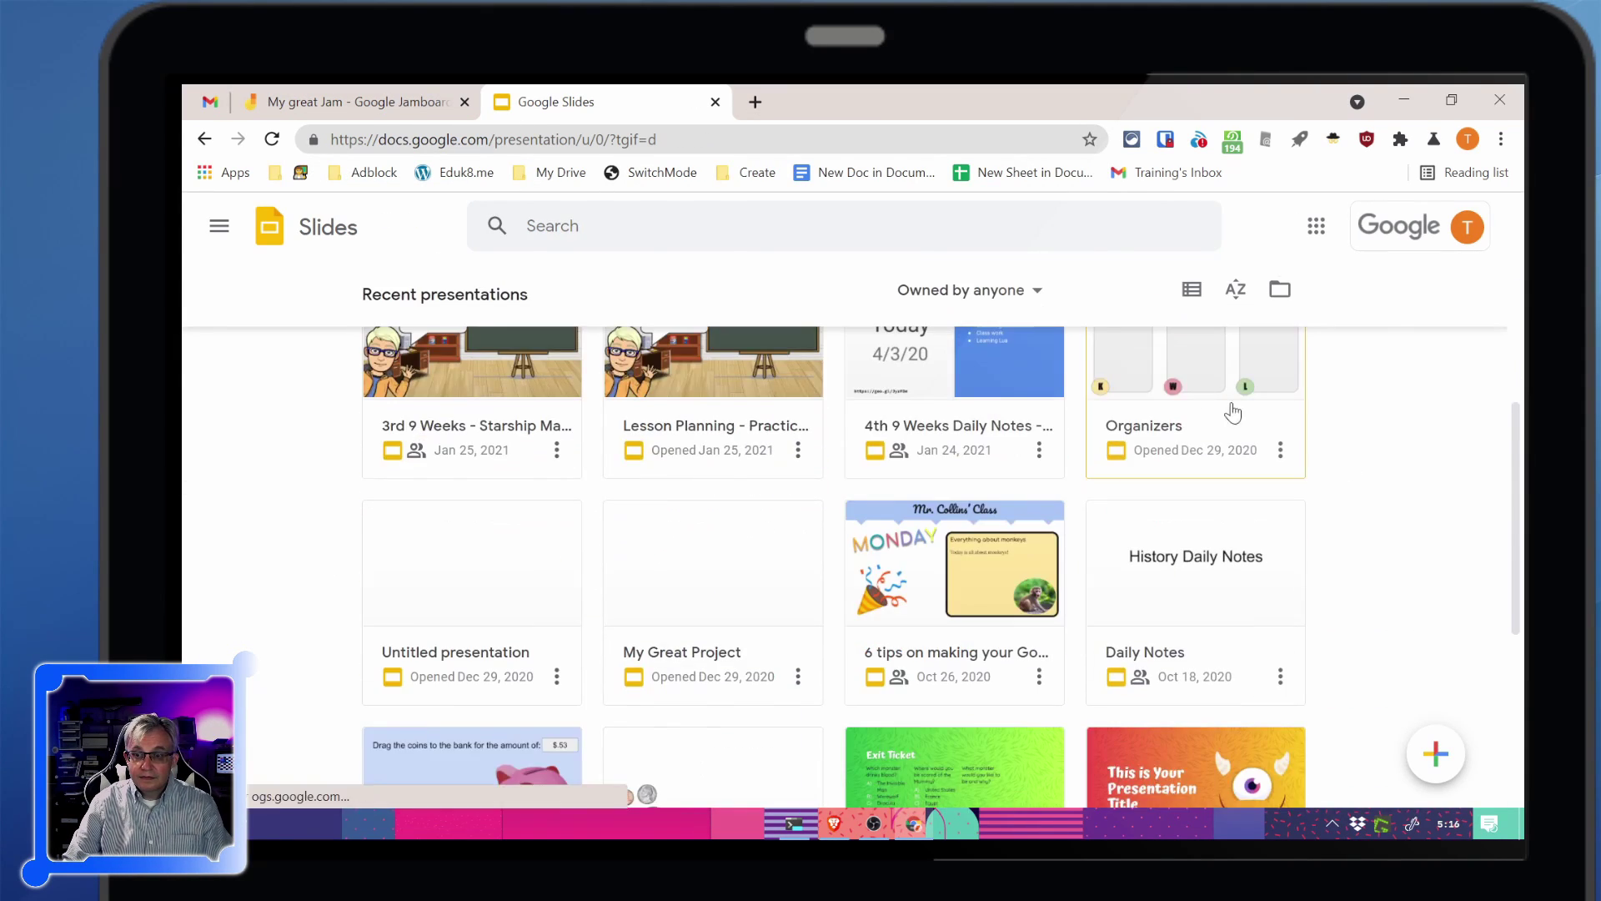
pyautogui.click(1218, 392)
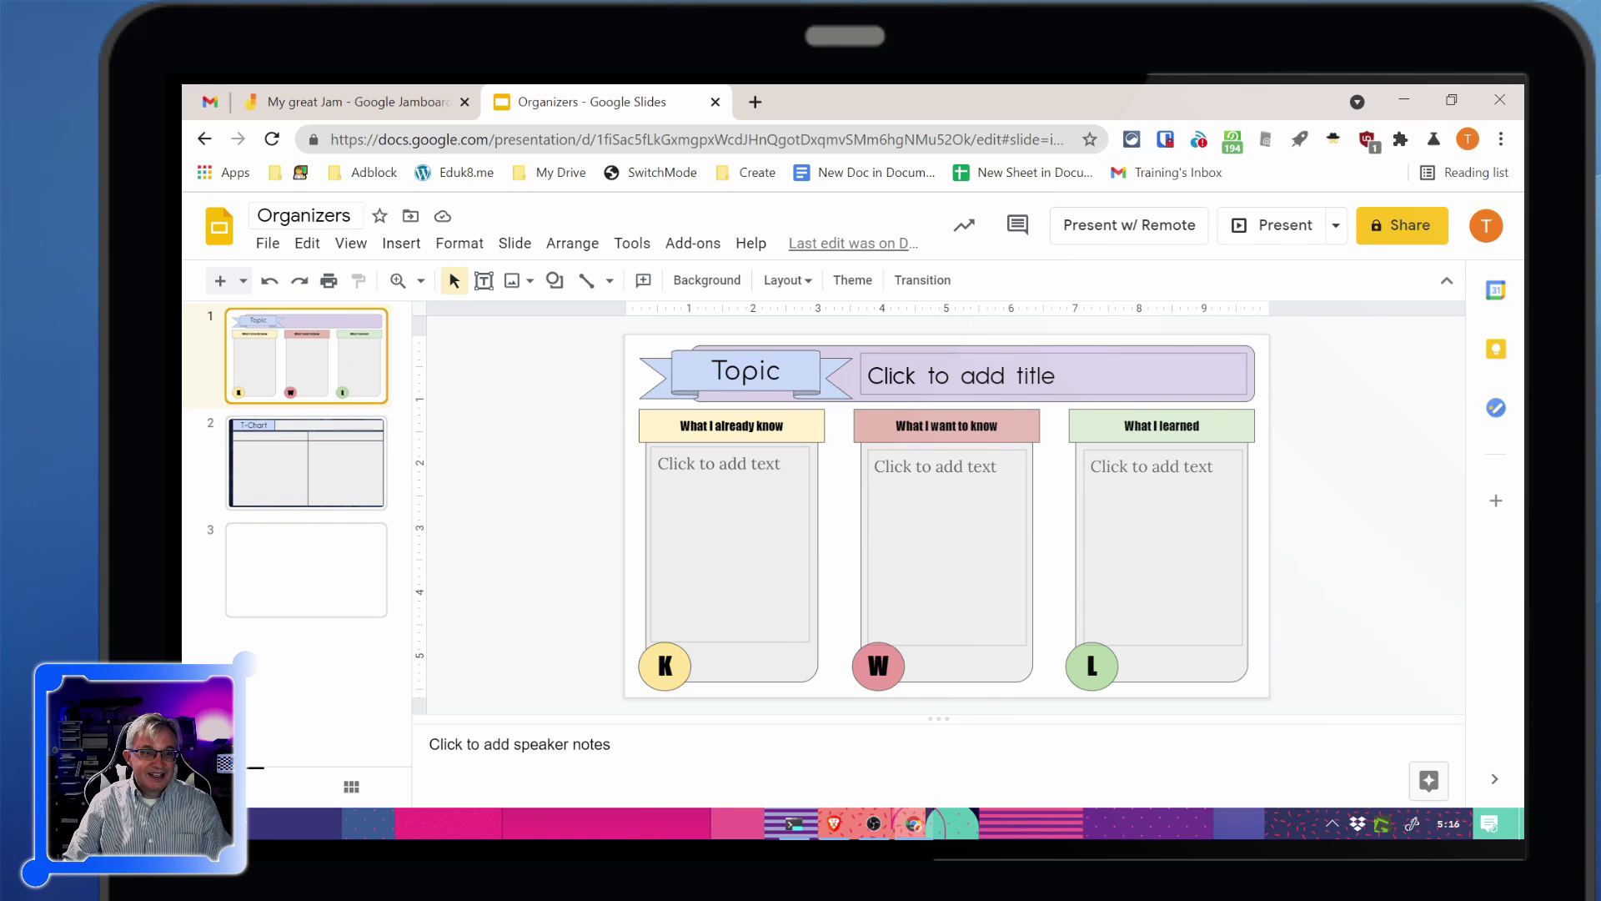
# - Download the current KWL organizer slide of the Organizers presentation as a PNG image
pyautogui.click(307, 243)
pyautogui.moveTo(268, 243)
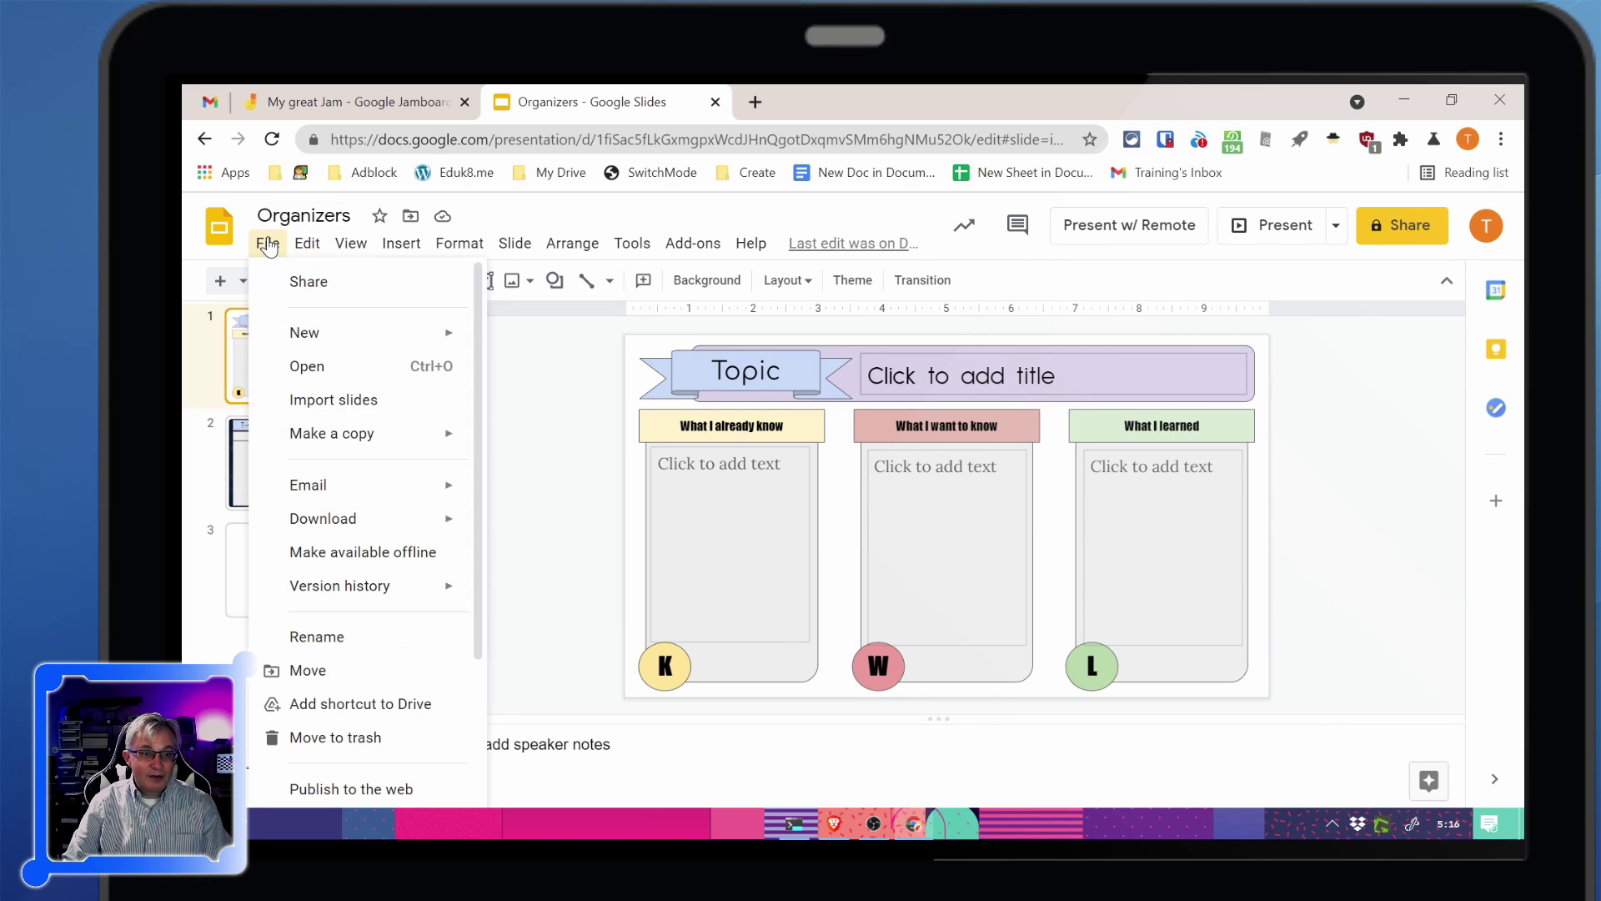
pyautogui.moveTo(348, 524)
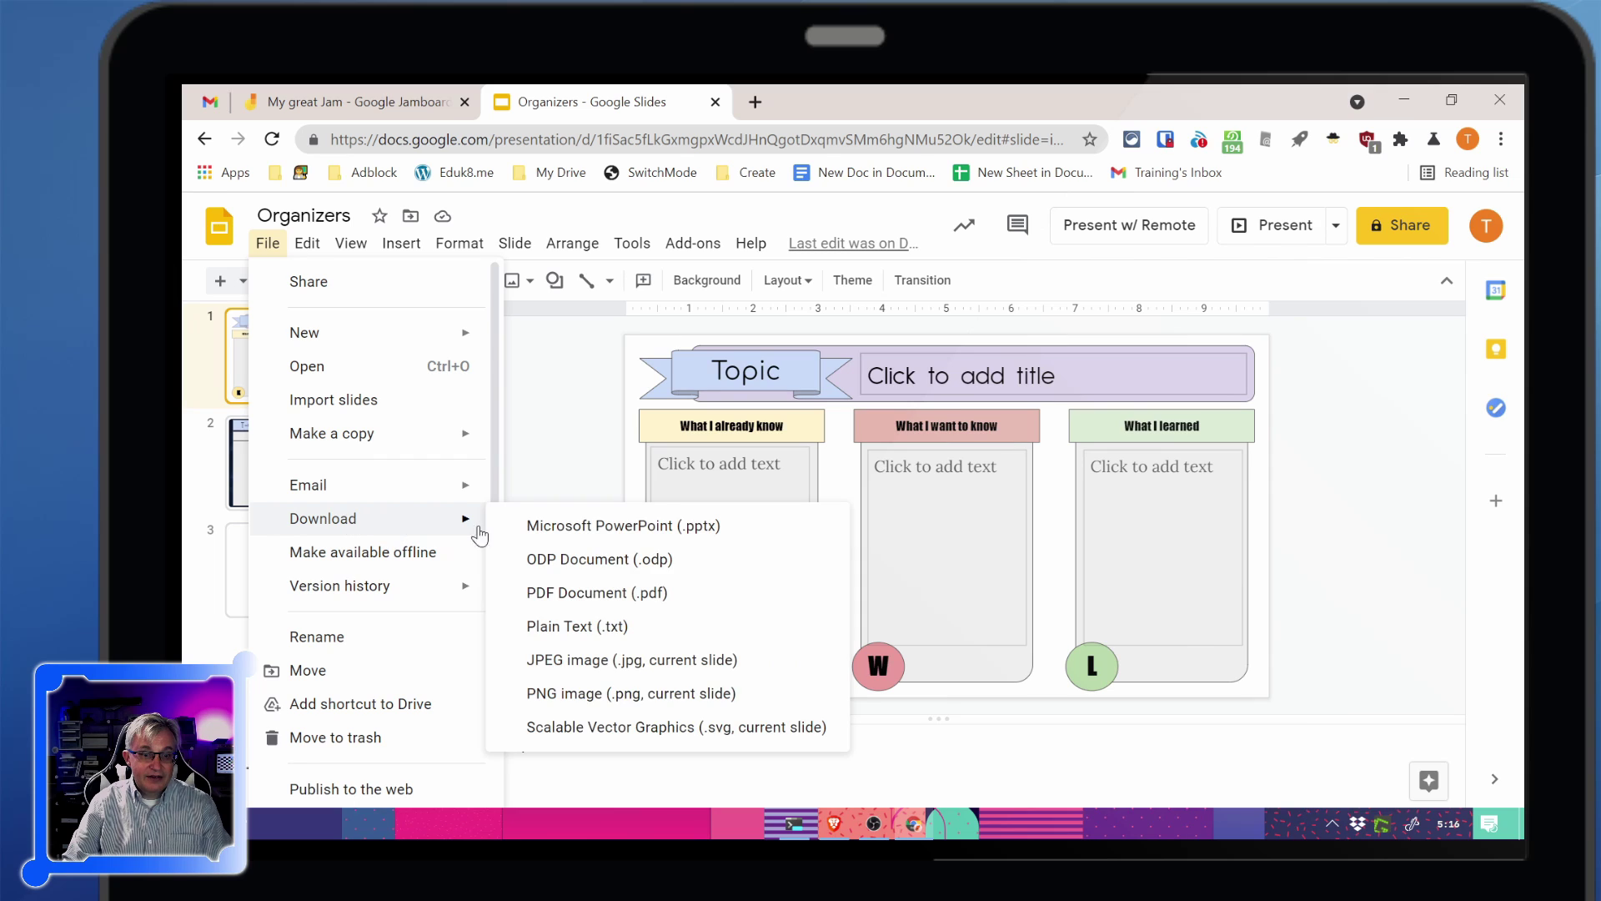
pyautogui.click(633, 697)
# - Switch to the My great Jam file and upload the downloaded Organizers.png as the frame's custom background
pyautogui.click(349, 107)
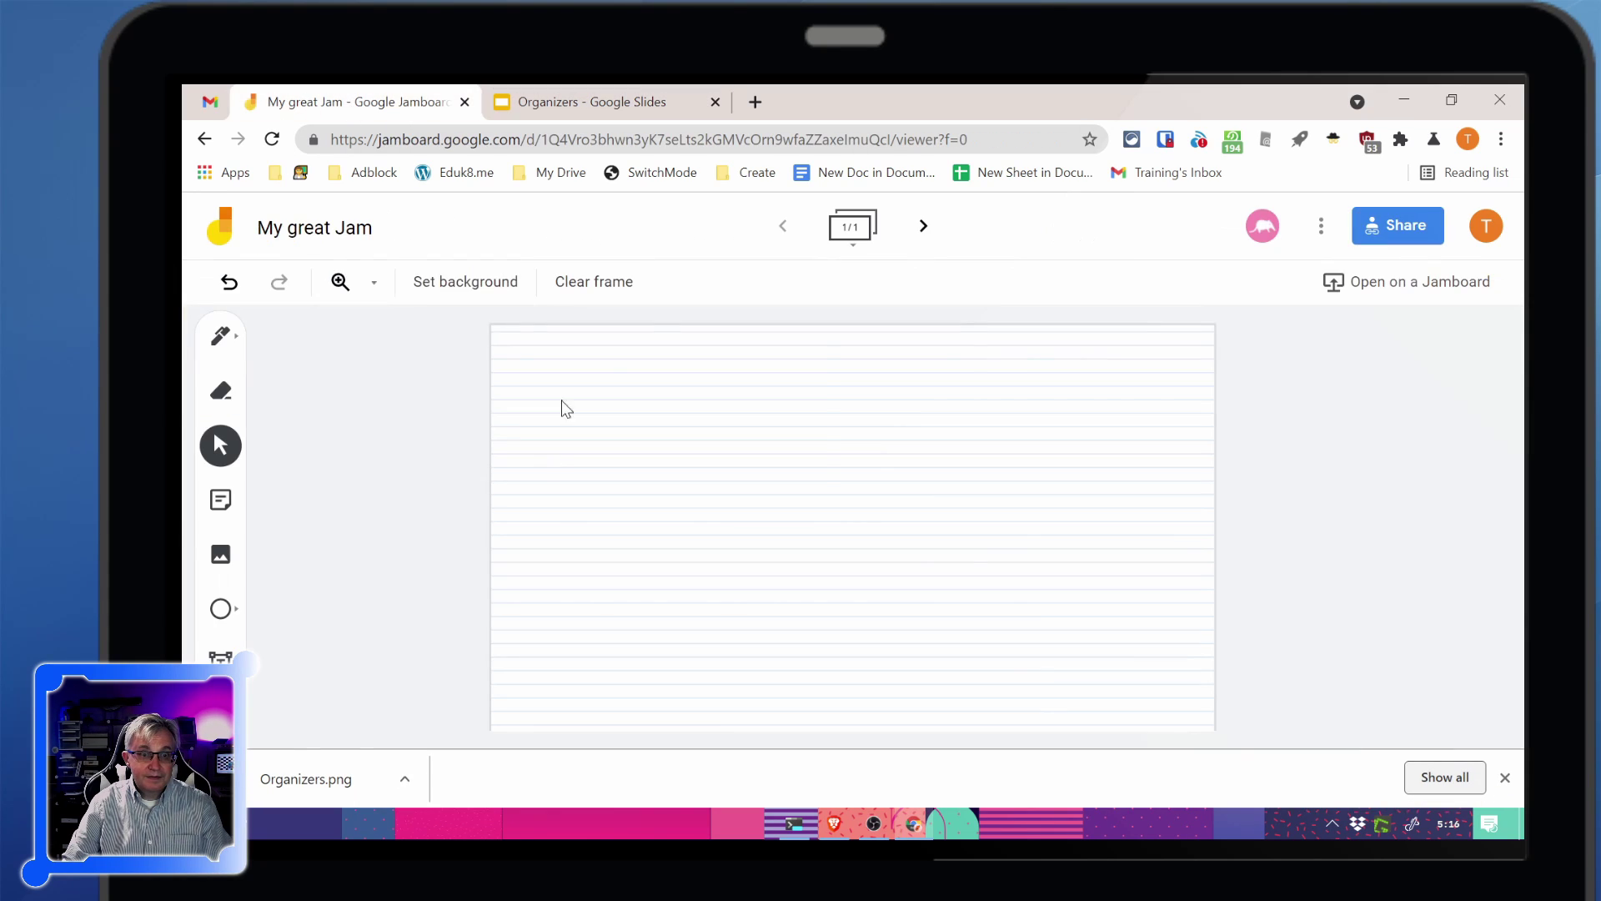
pyautogui.click(458, 279)
pyautogui.click(788, 448)
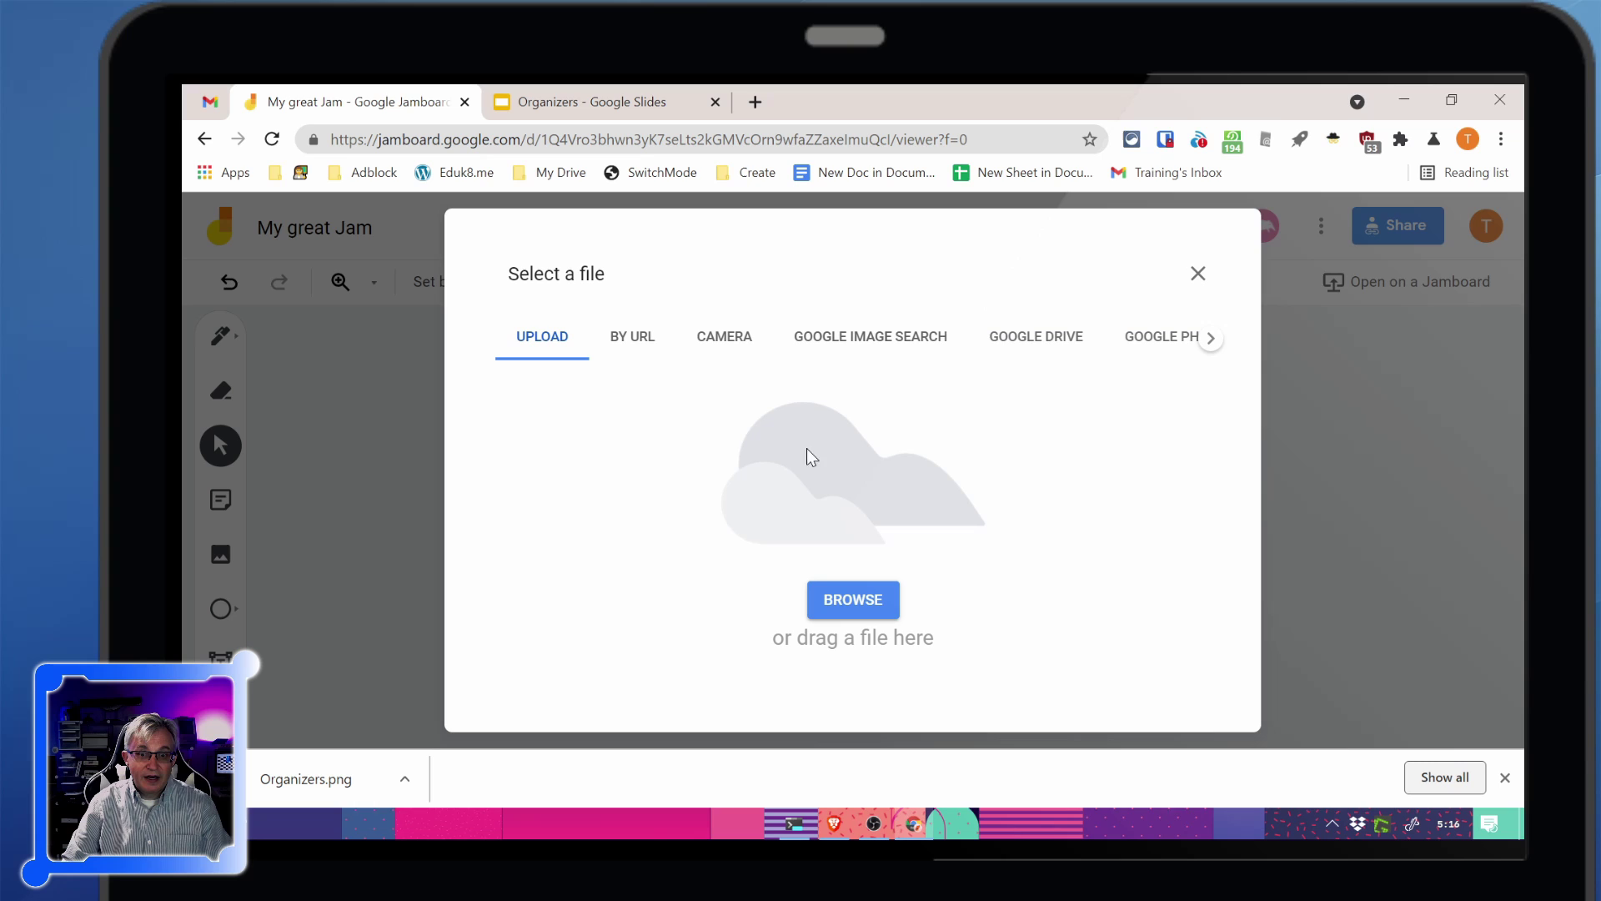
pyautogui.click(868, 600)
pyautogui.doubleClick(631, 240)
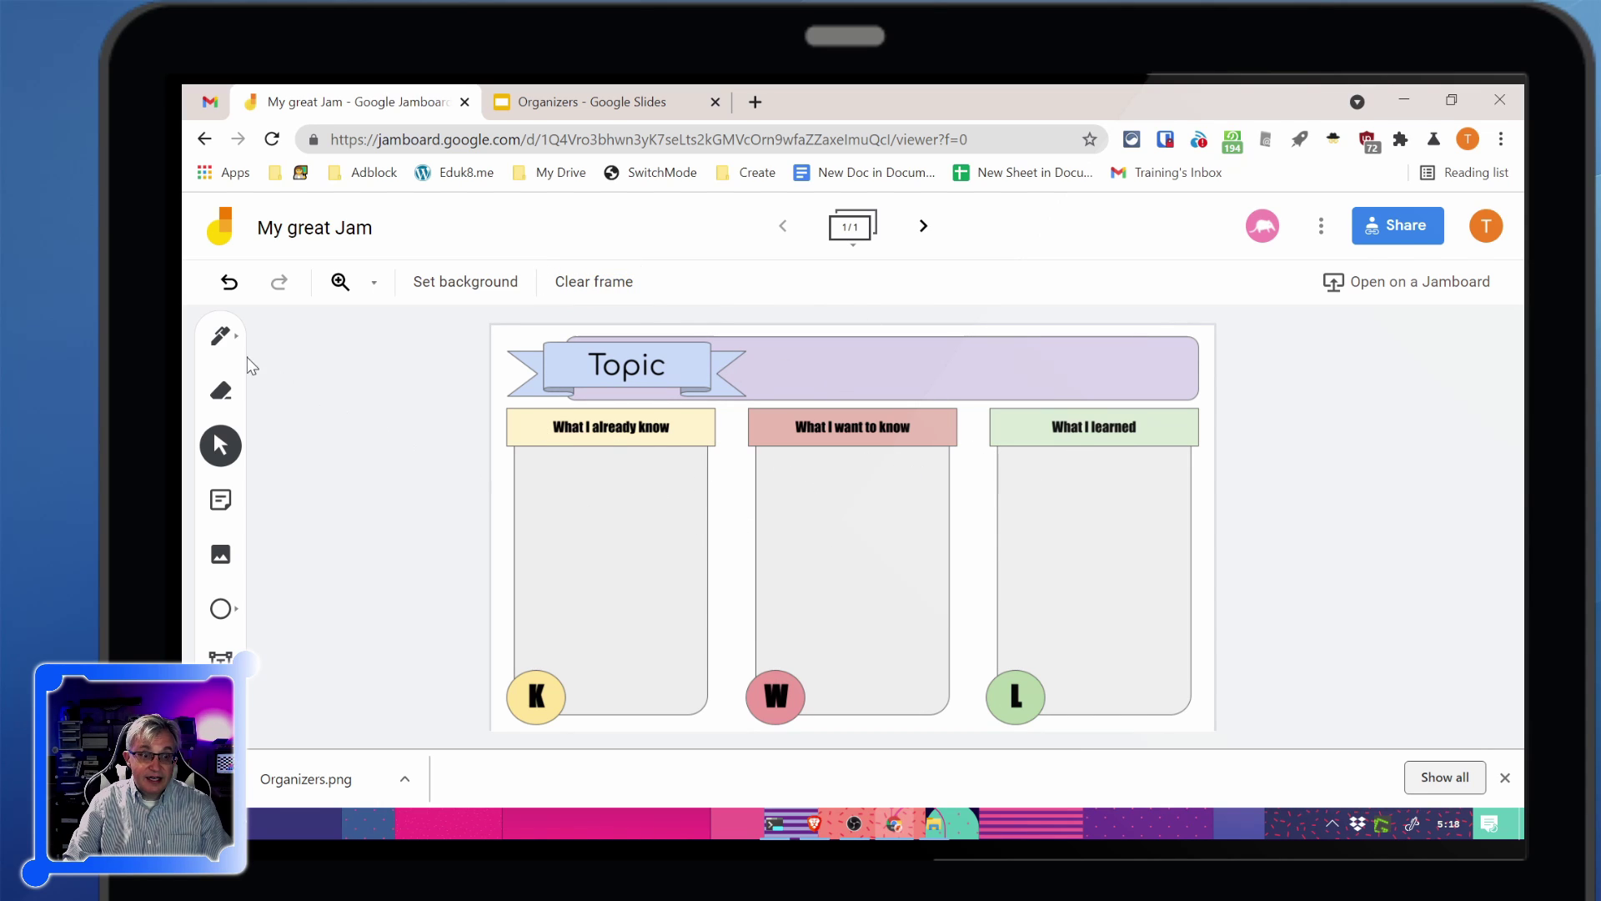
# - Add a text box reading "I know..." at the top of the "What I already know" column
pyautogui.click(220, 336)
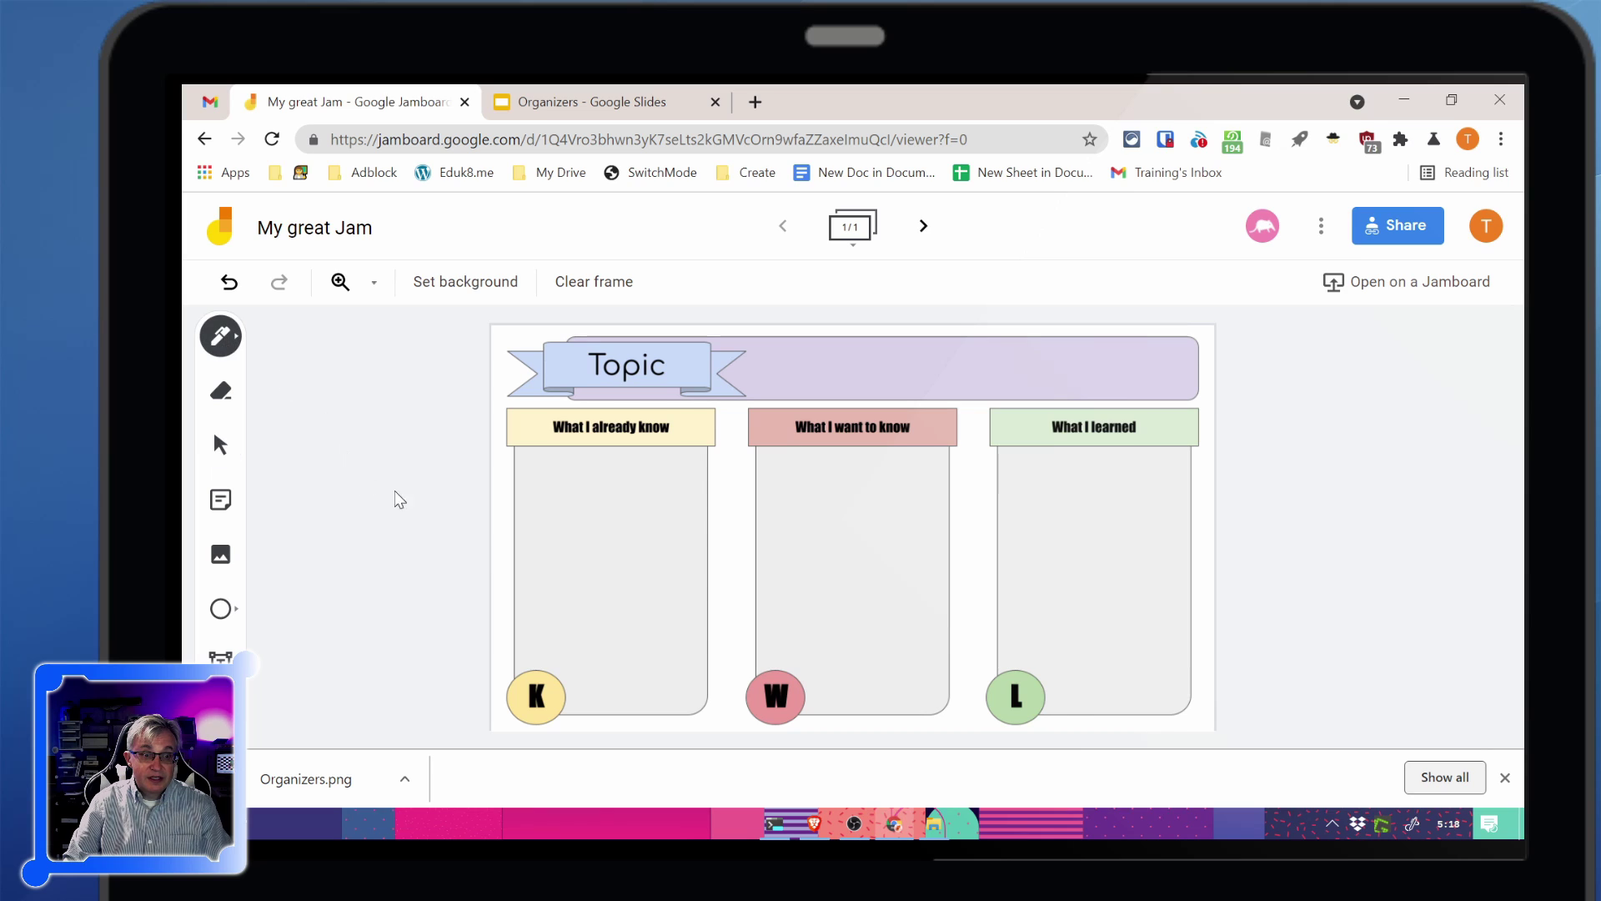
pyautogui.click(220, 656)
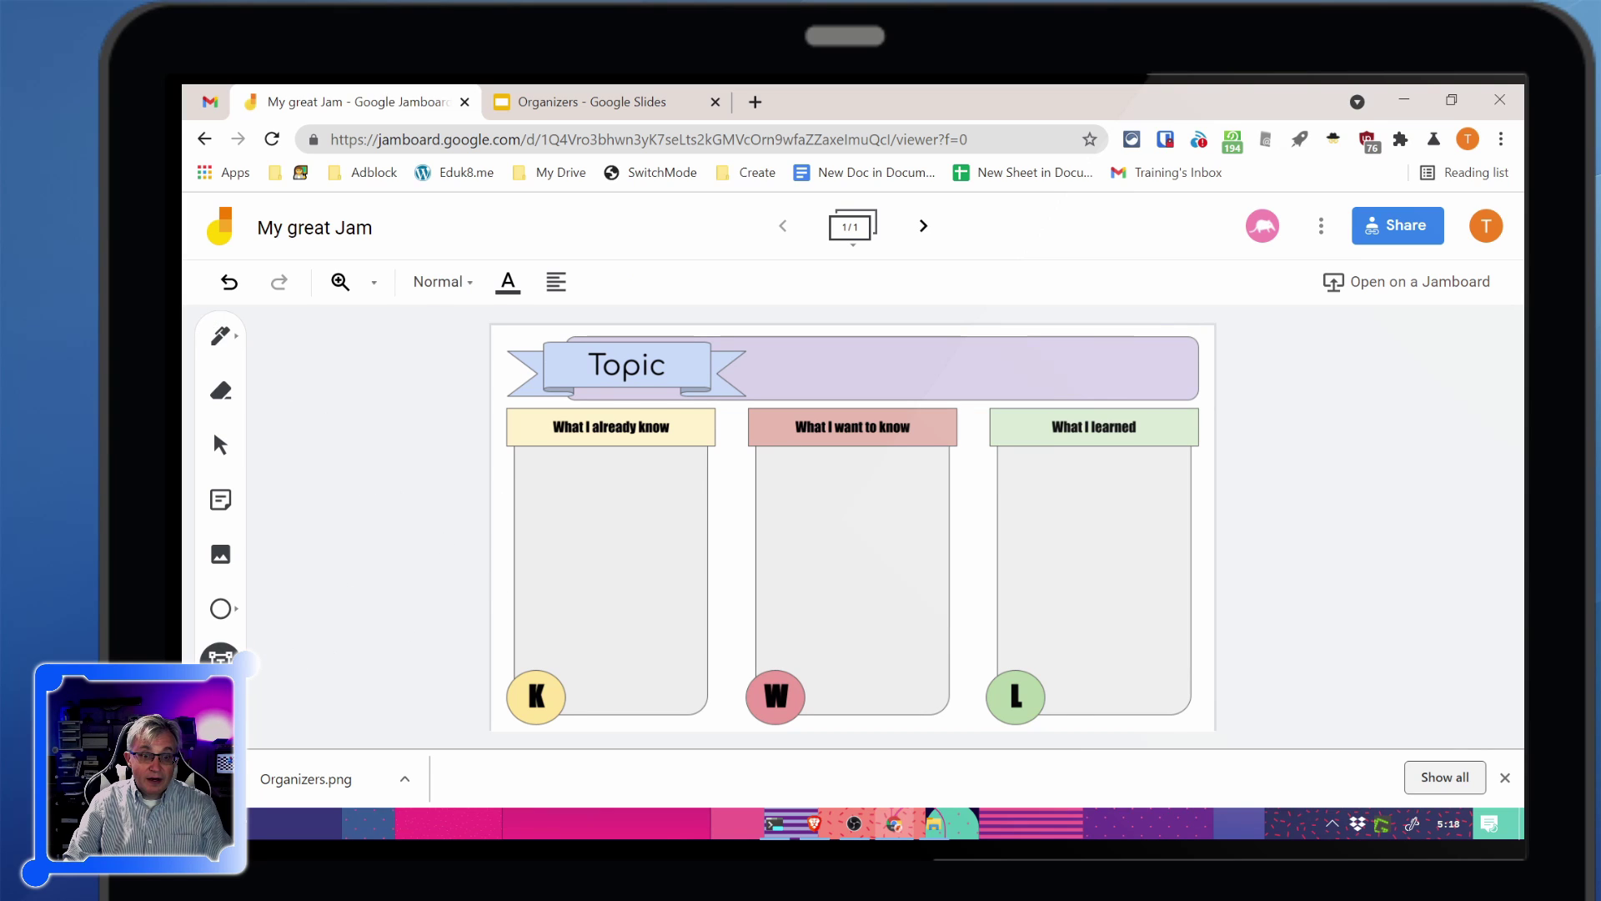
pyautogui.click(518, 458)
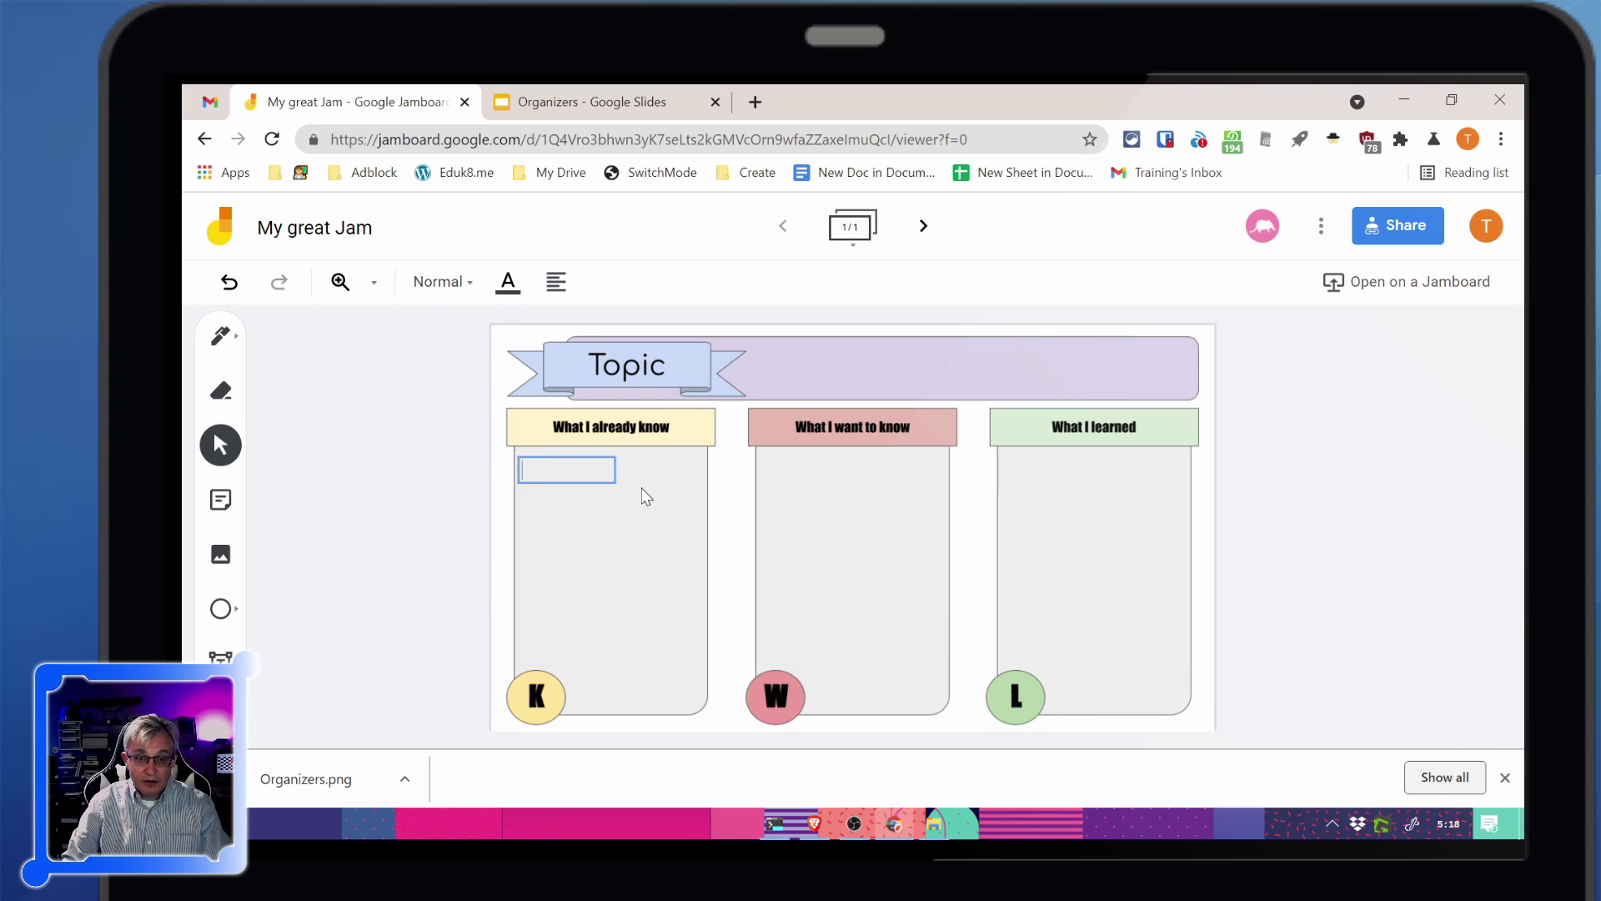
pyautogui.write('I know...')
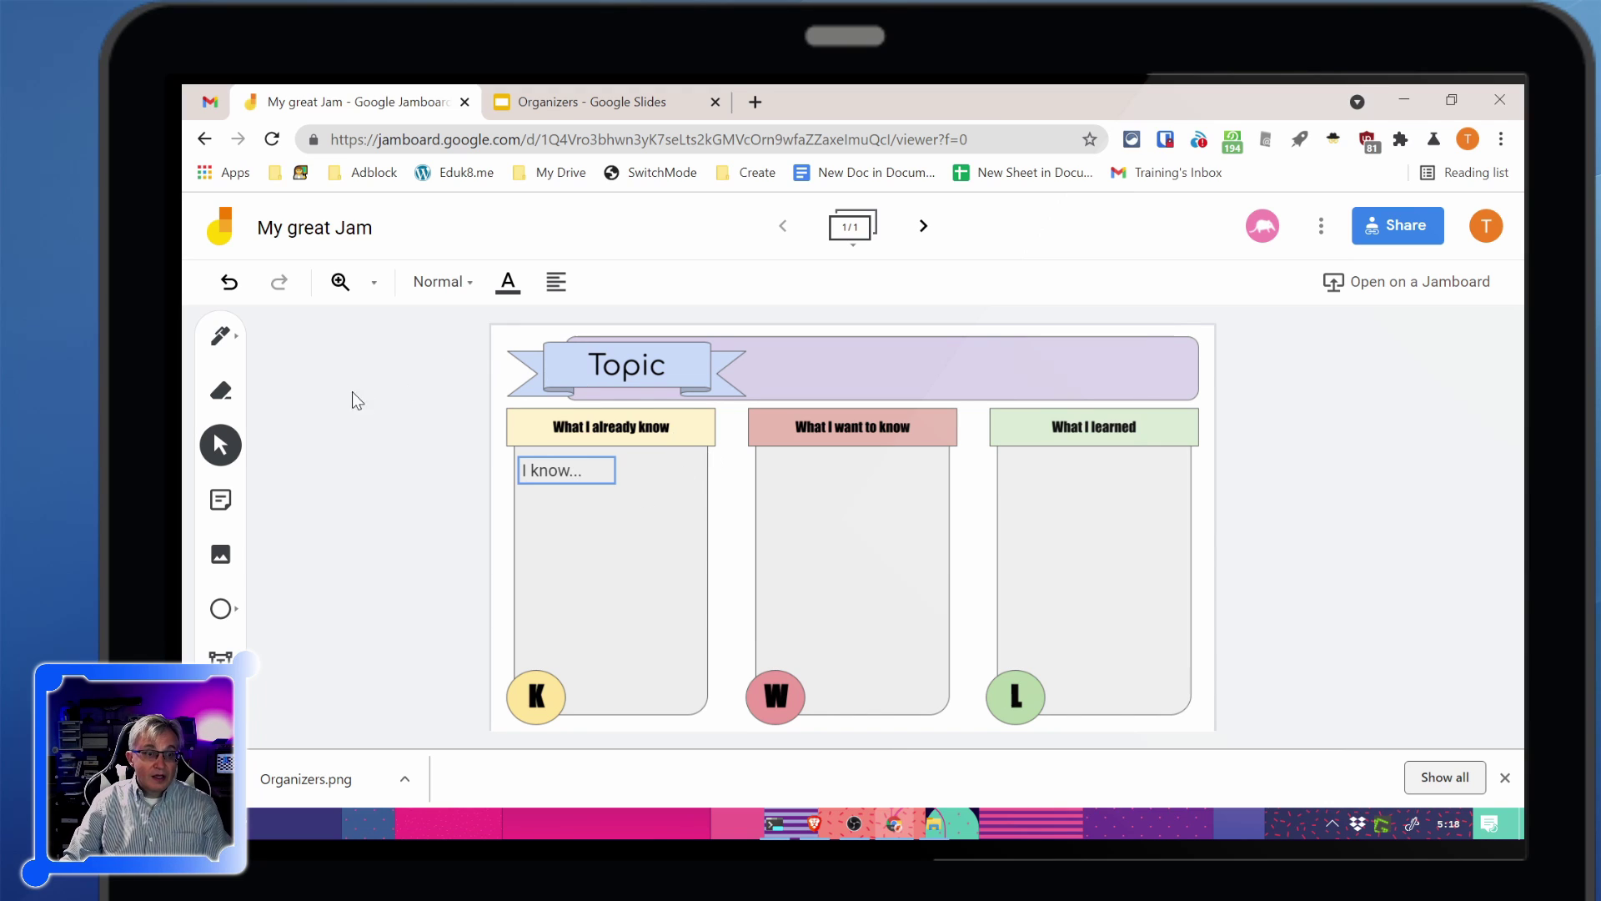
# - Handwrite with the black pen below the text in "What I already know" and scribble in "What I want to know"
pyautogui.click(220, 336)
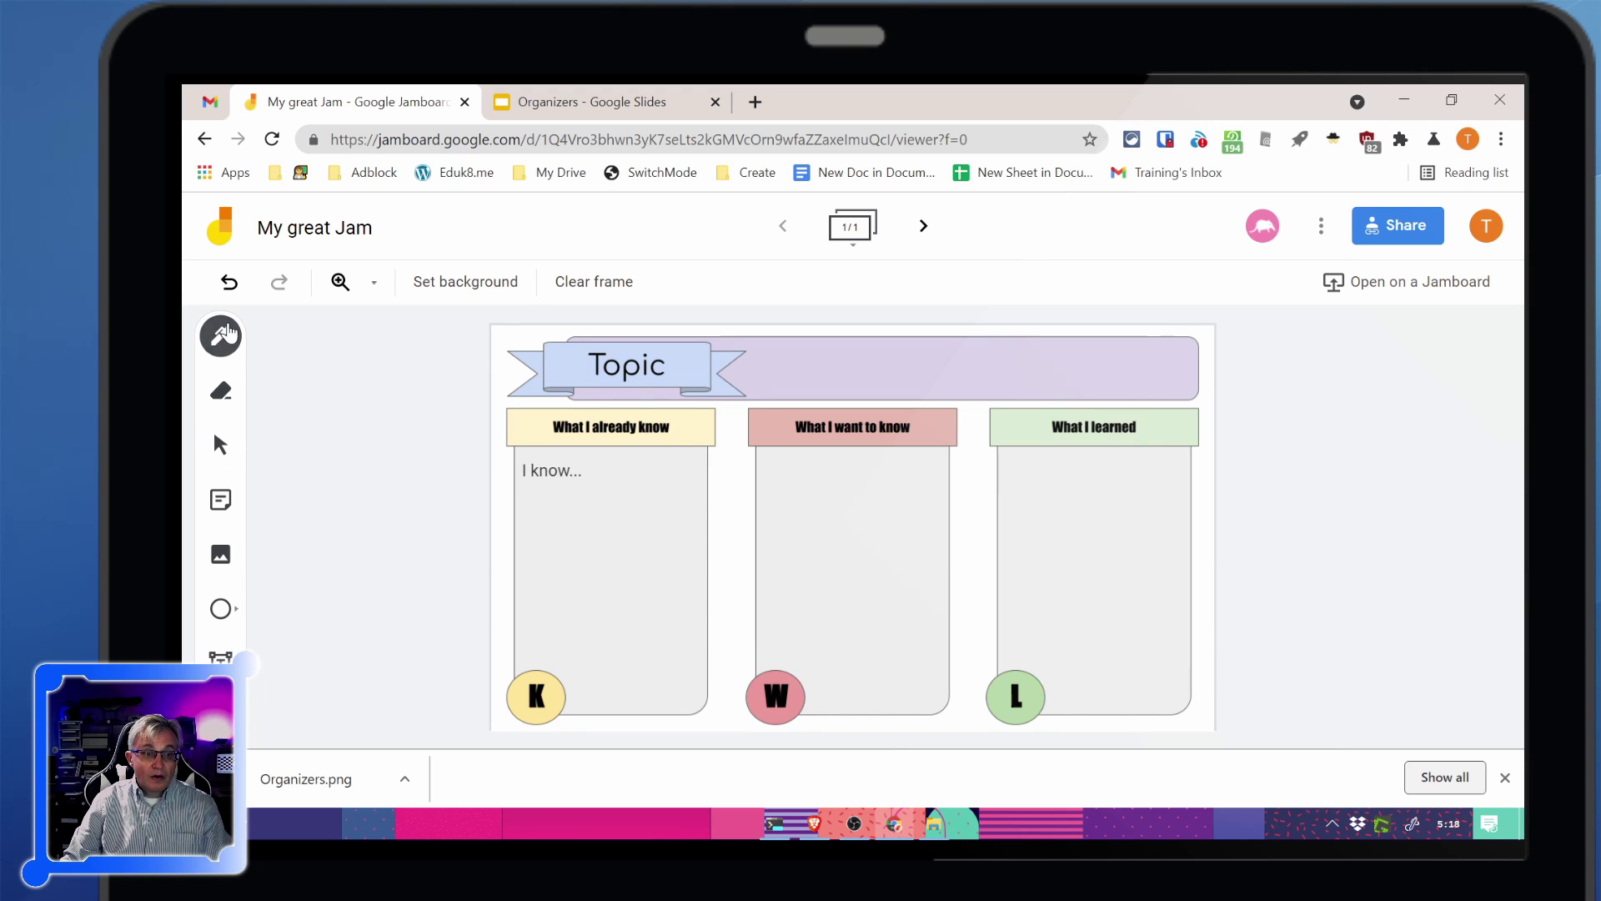
pyautogui.click(221, 336)
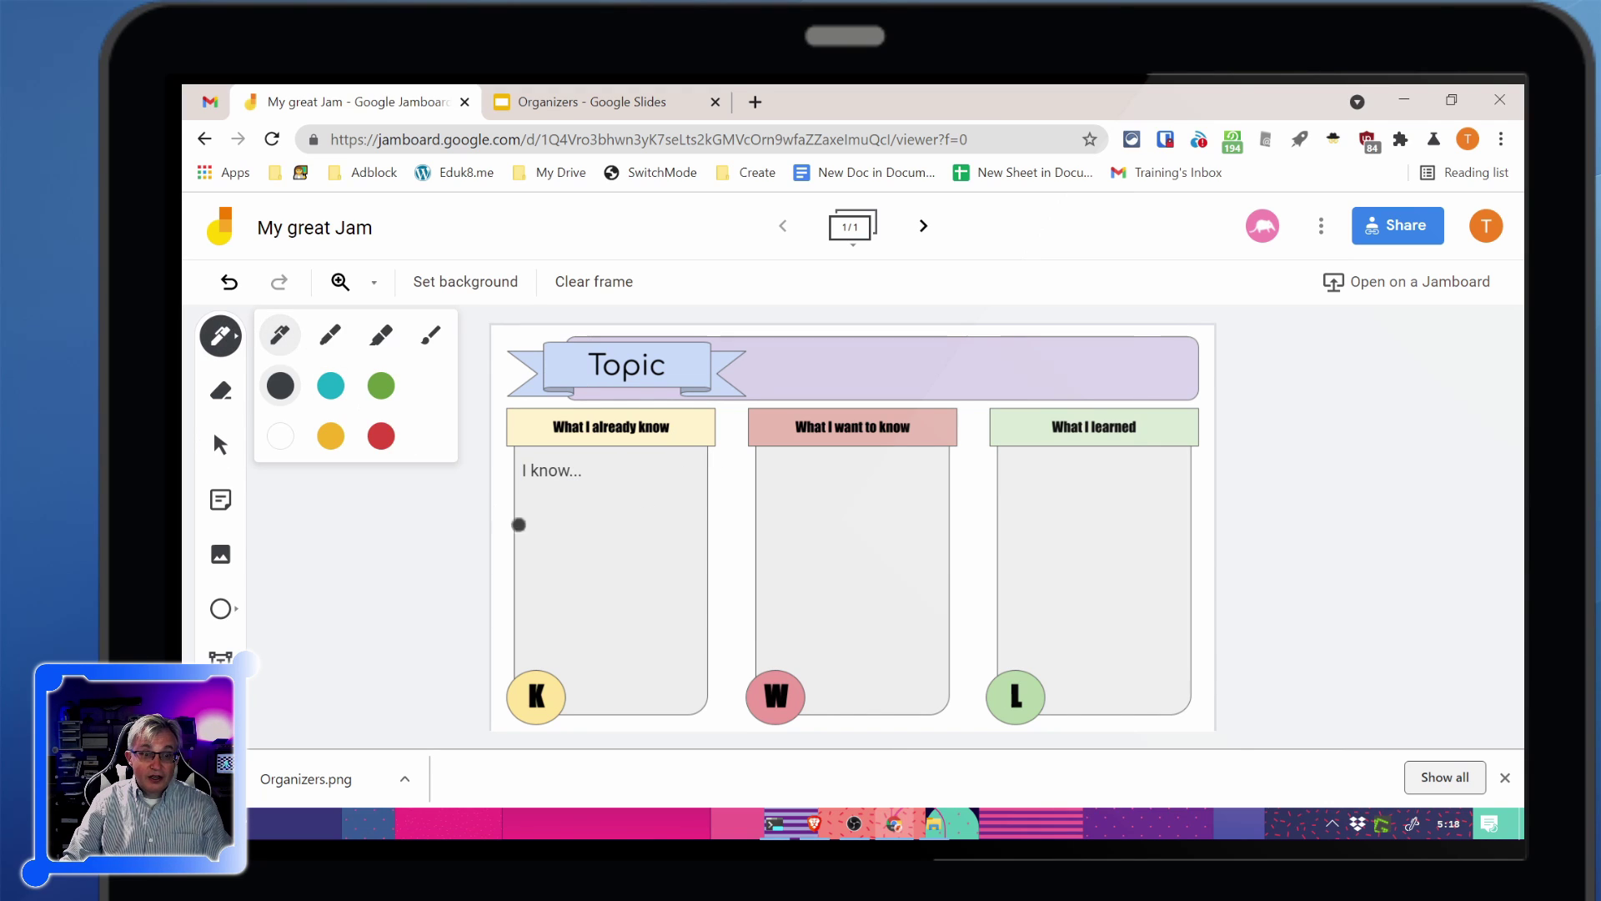
pyautogui.moveTo(522, 510)
pyautogui.mouseDown()
pyautogui.moveTo(518, 529)
pyautogui.moveTo(548, 535)
pyautogui.mouseUp()
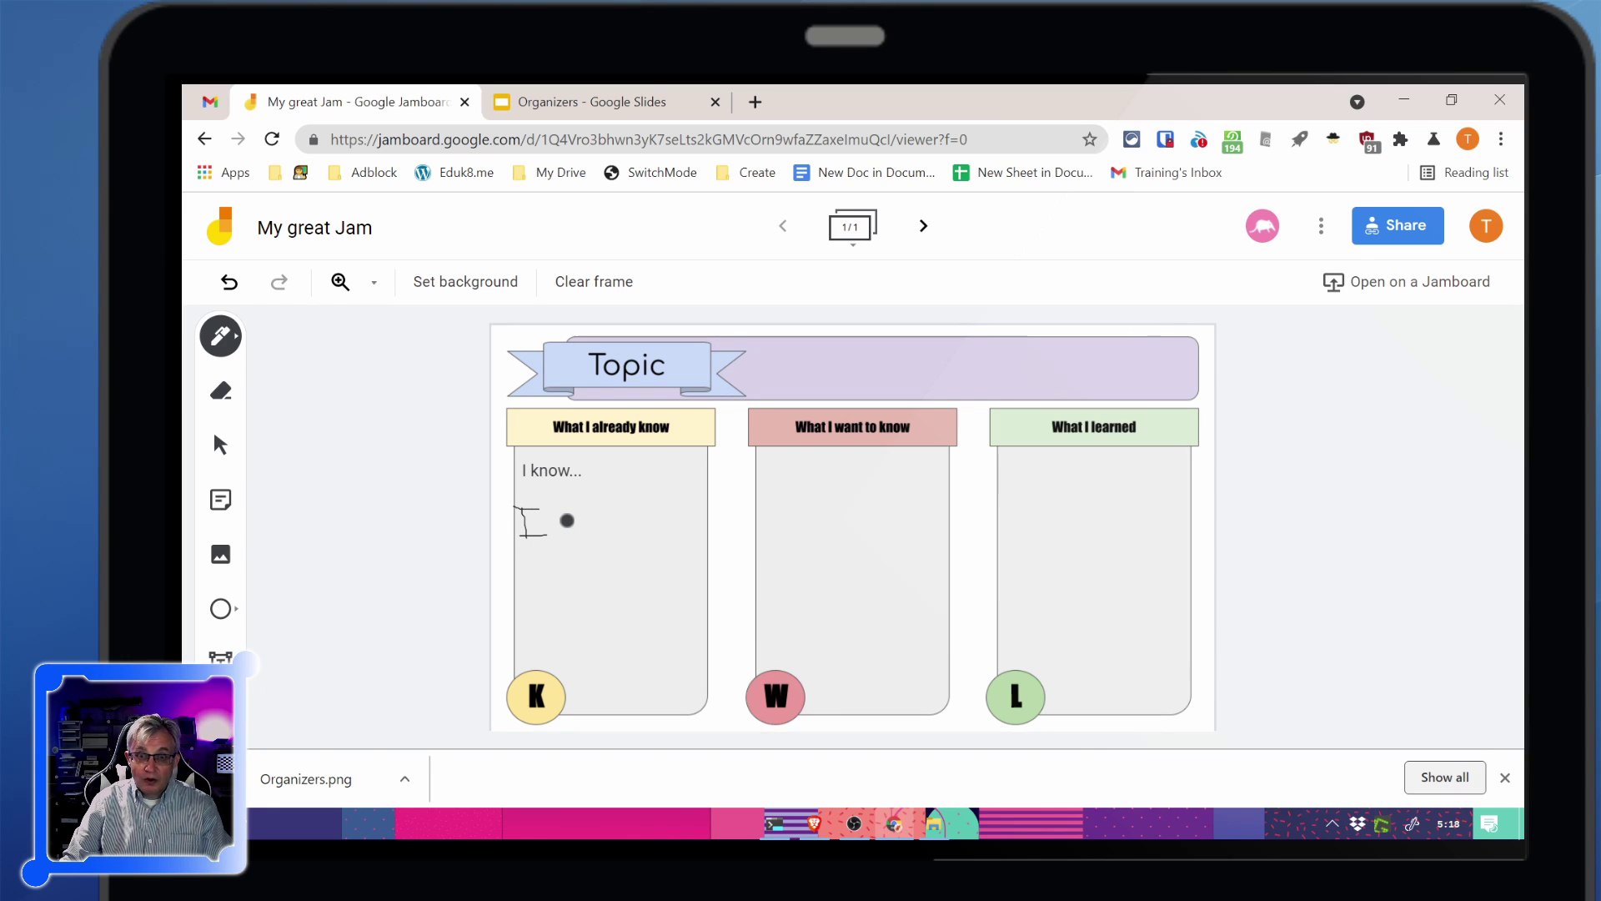
pyautogui.moveTo(550, 510); pyautogui.dragTo(590, 530)
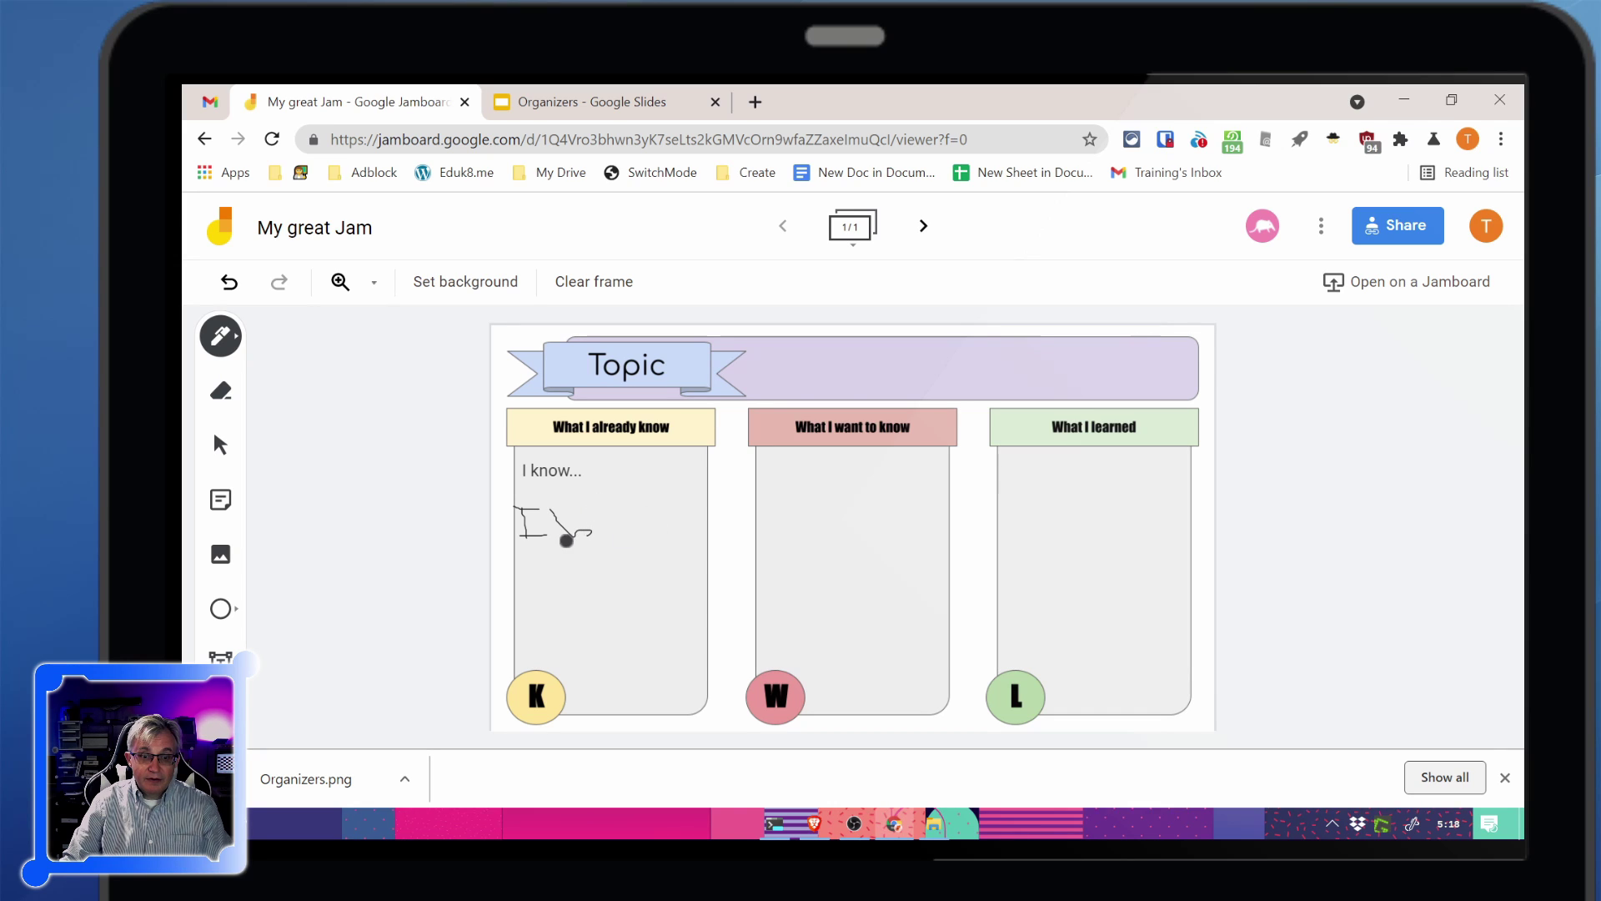
pyautogui.moveTo(590, 530); pyautogui.dragTo(634, 526)
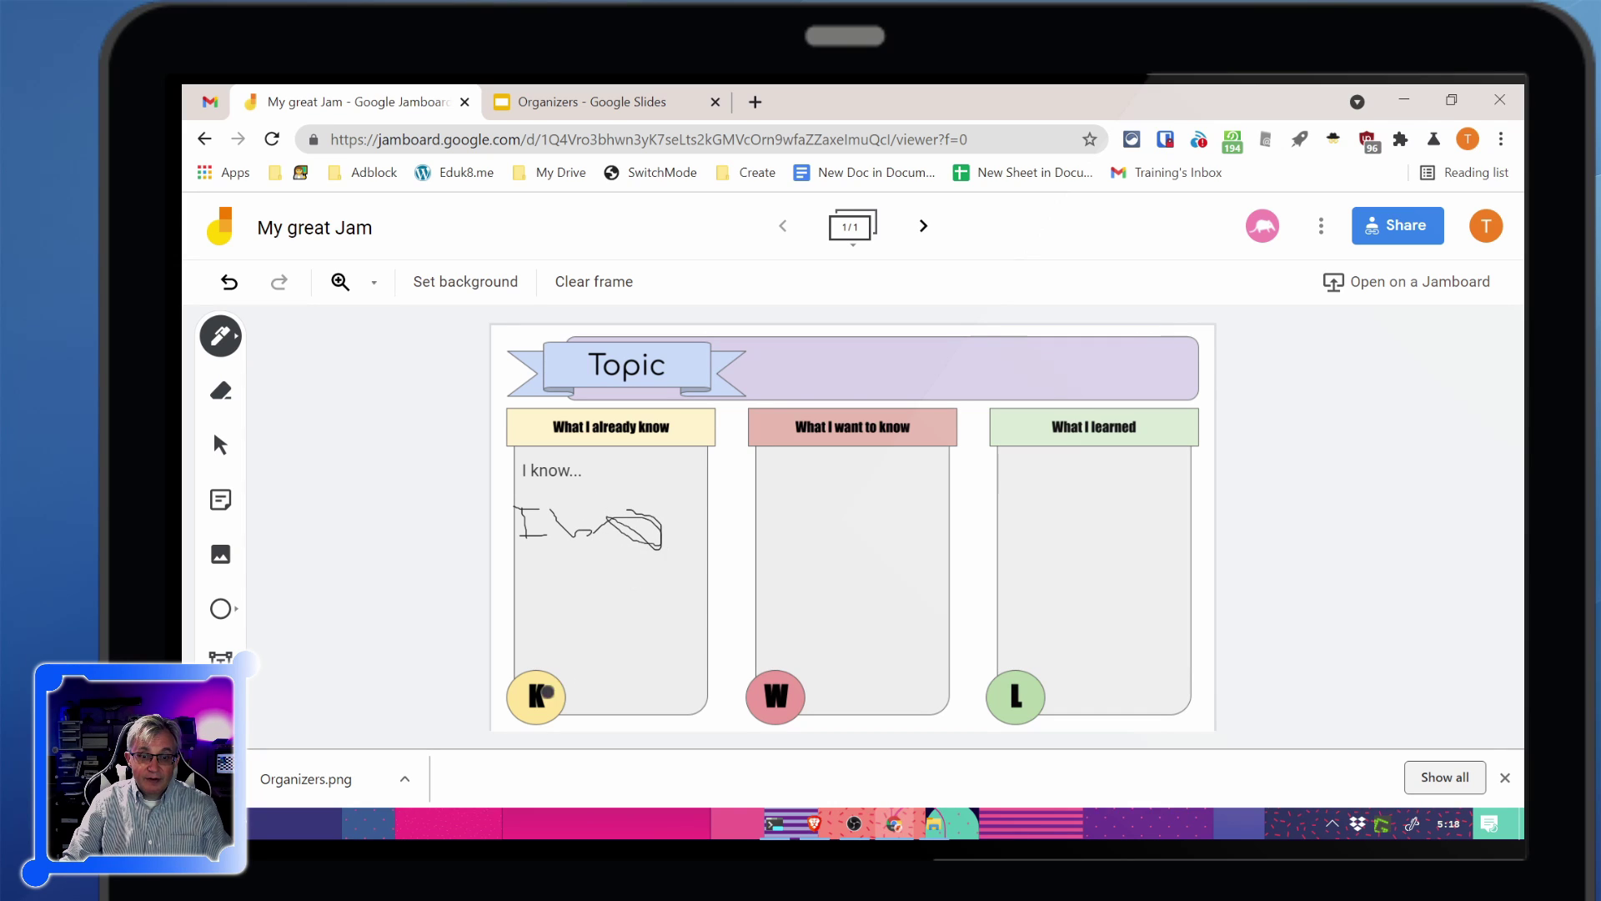
pyautogui.moveTo(824, 478); pyautogui.dragTo(907, 550)
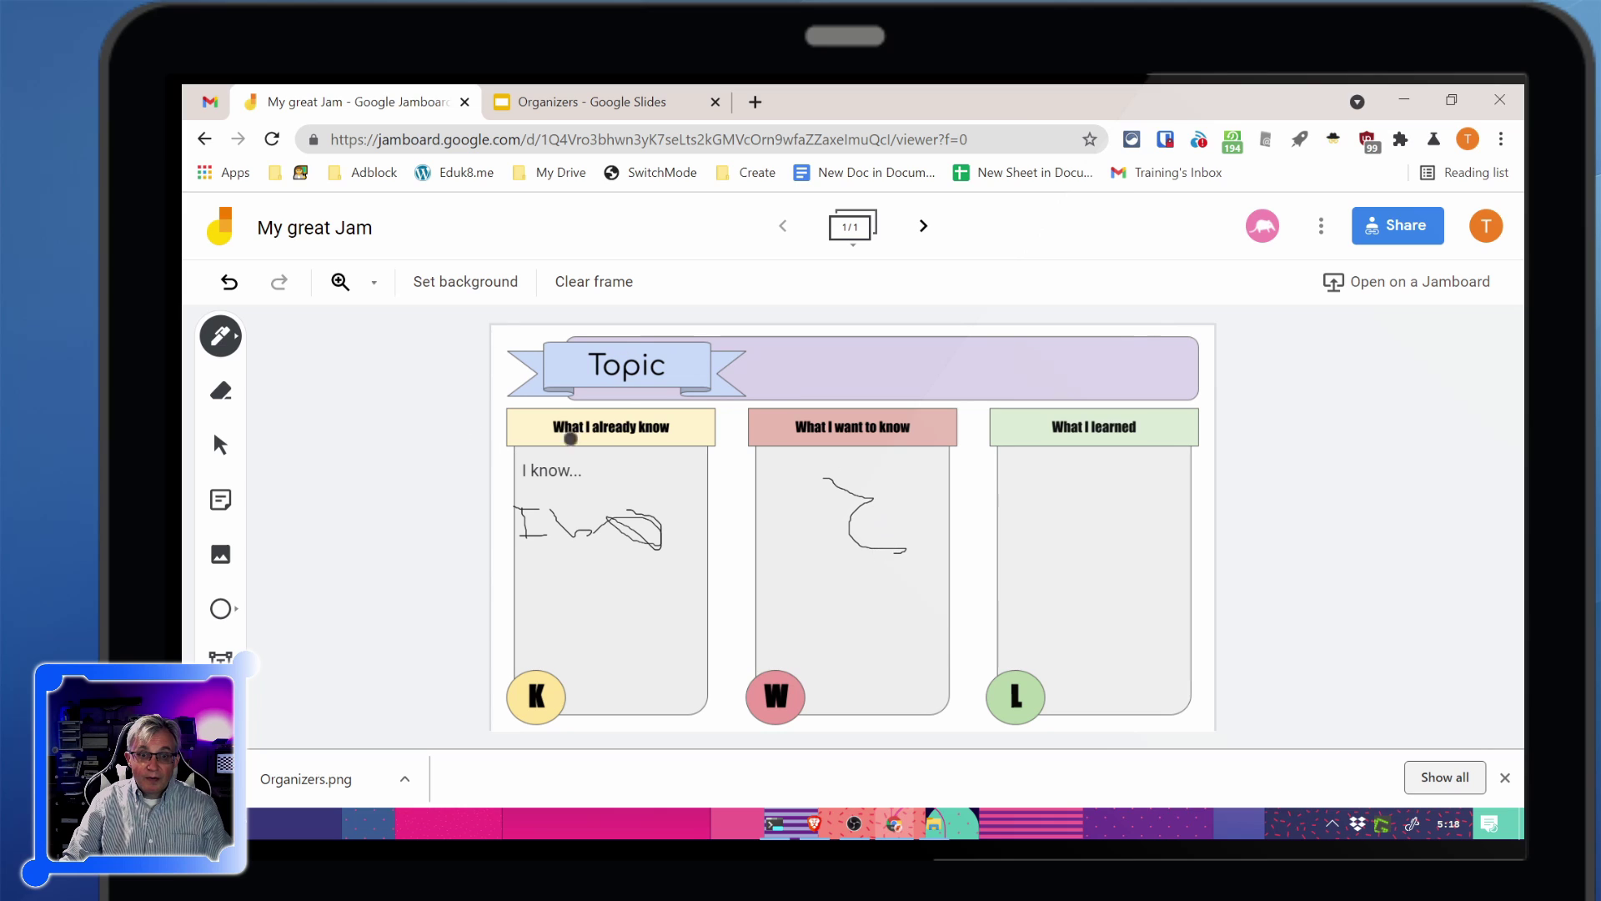
pyautogui.click(573, 109)
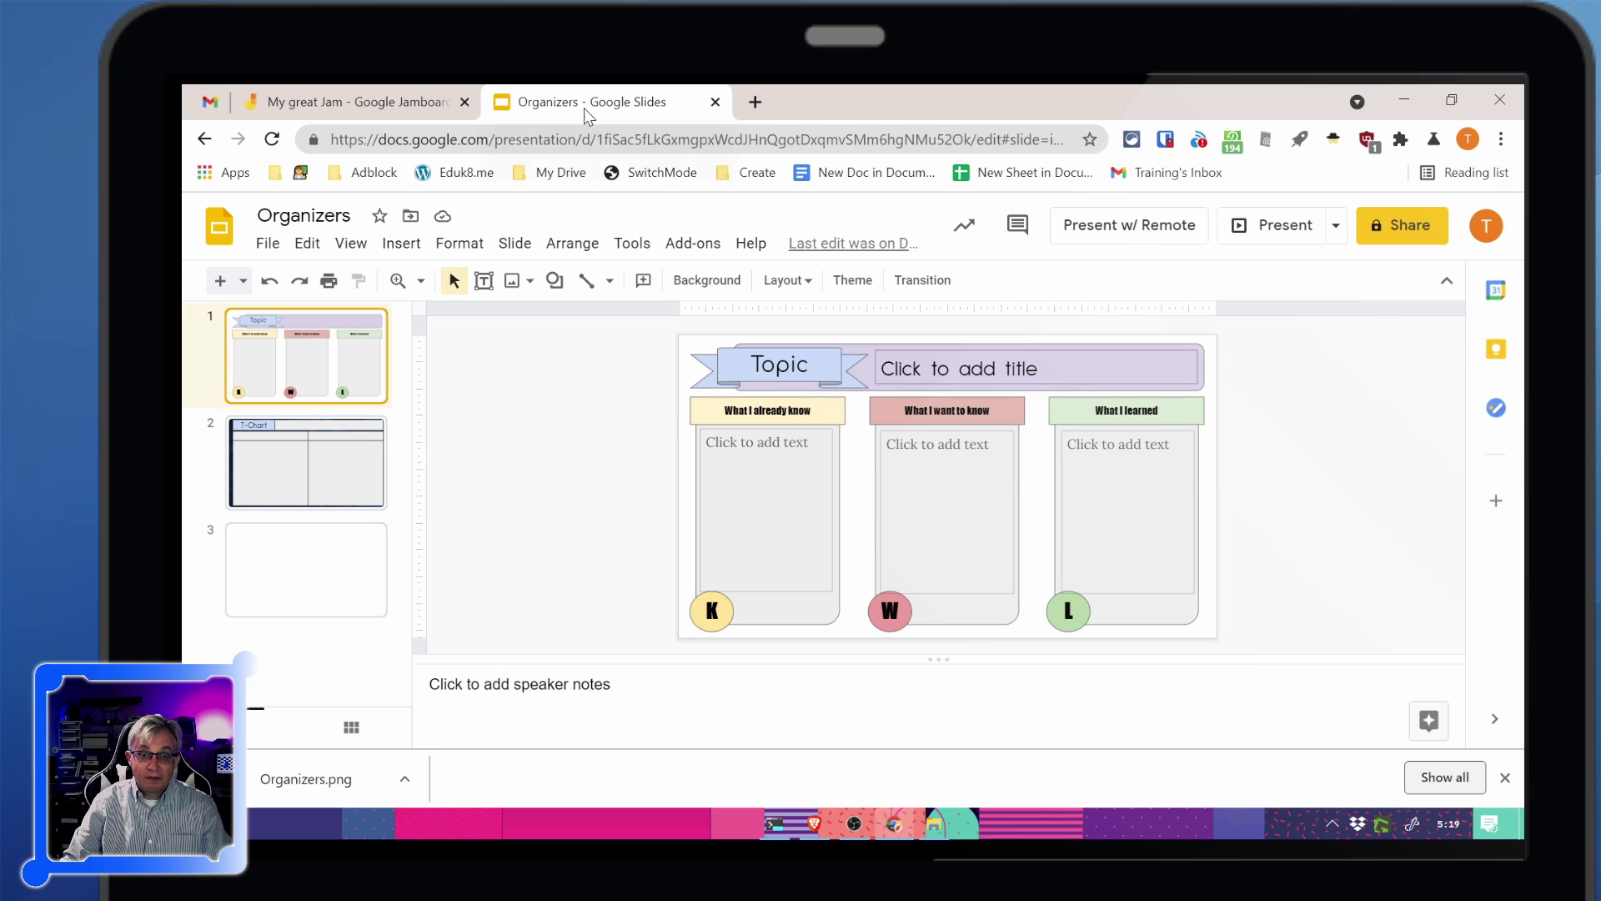
pyautogui.click(267, 243)
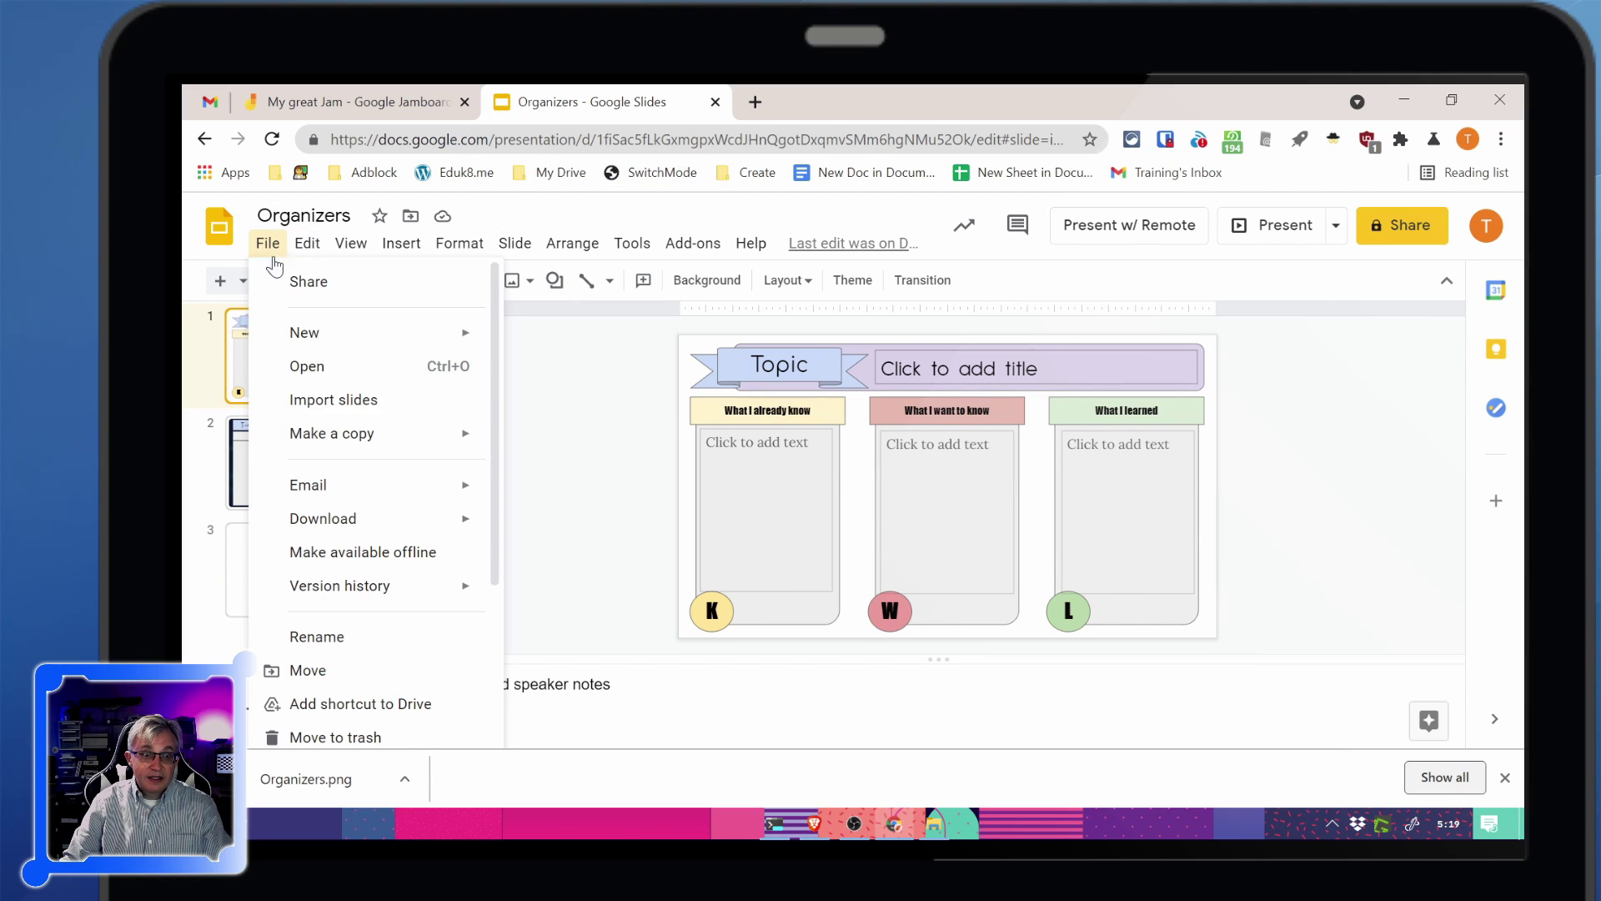
pyautogui.moveTo(392, 521)
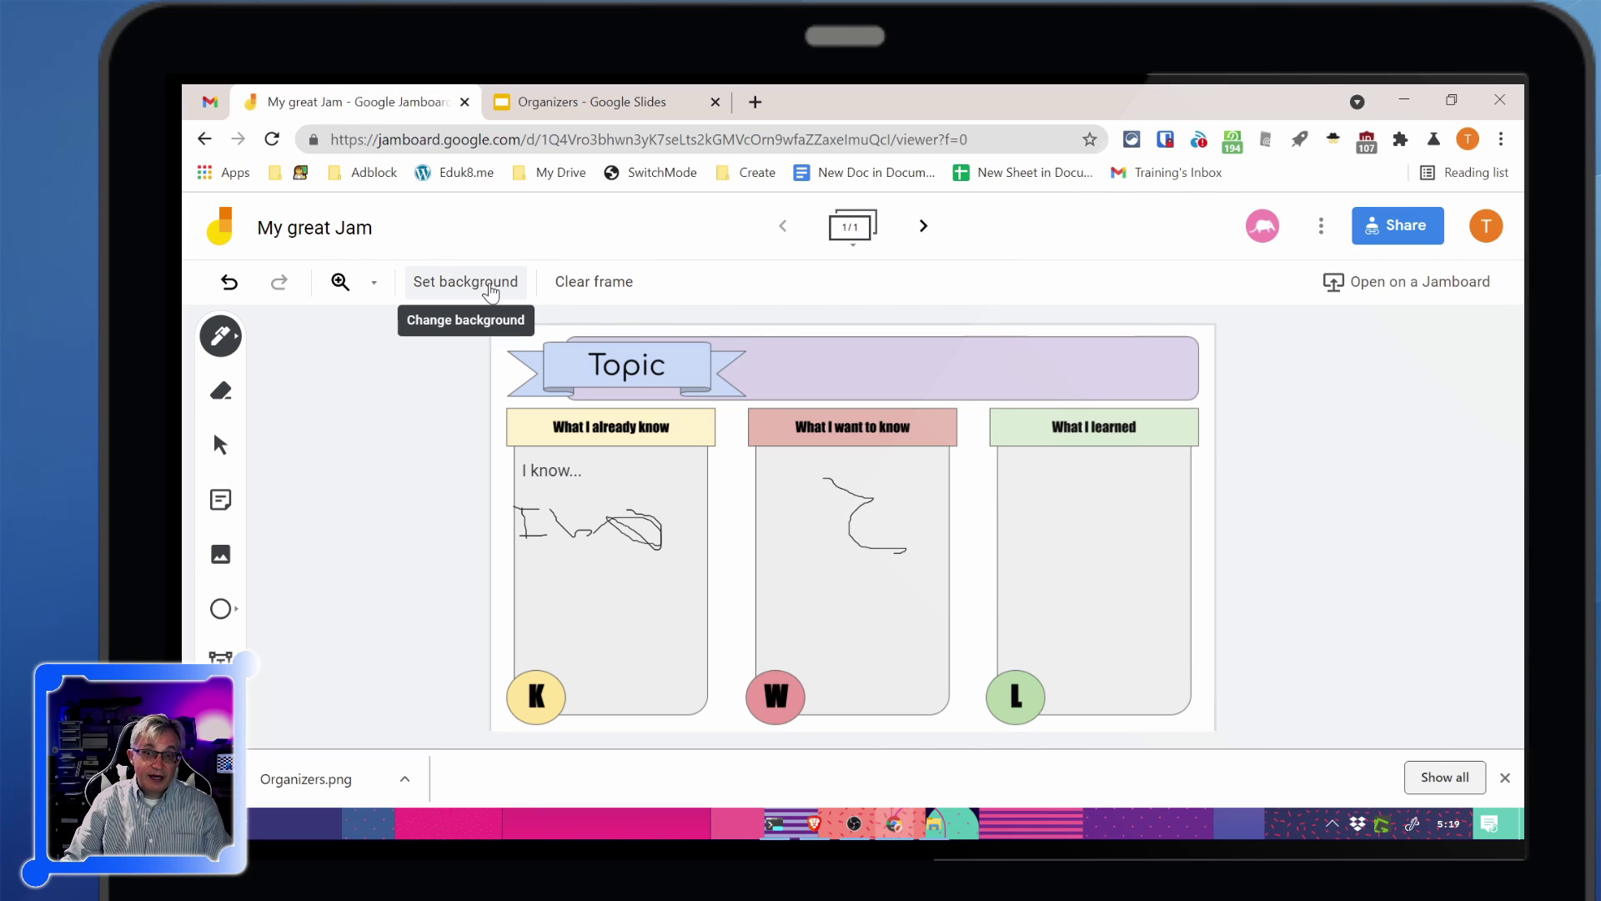
# - Open Google Classroom in a new browser tab and go to the Classwork of the Starship maintenance and upkeep class
pyautogui.click(755, 101)
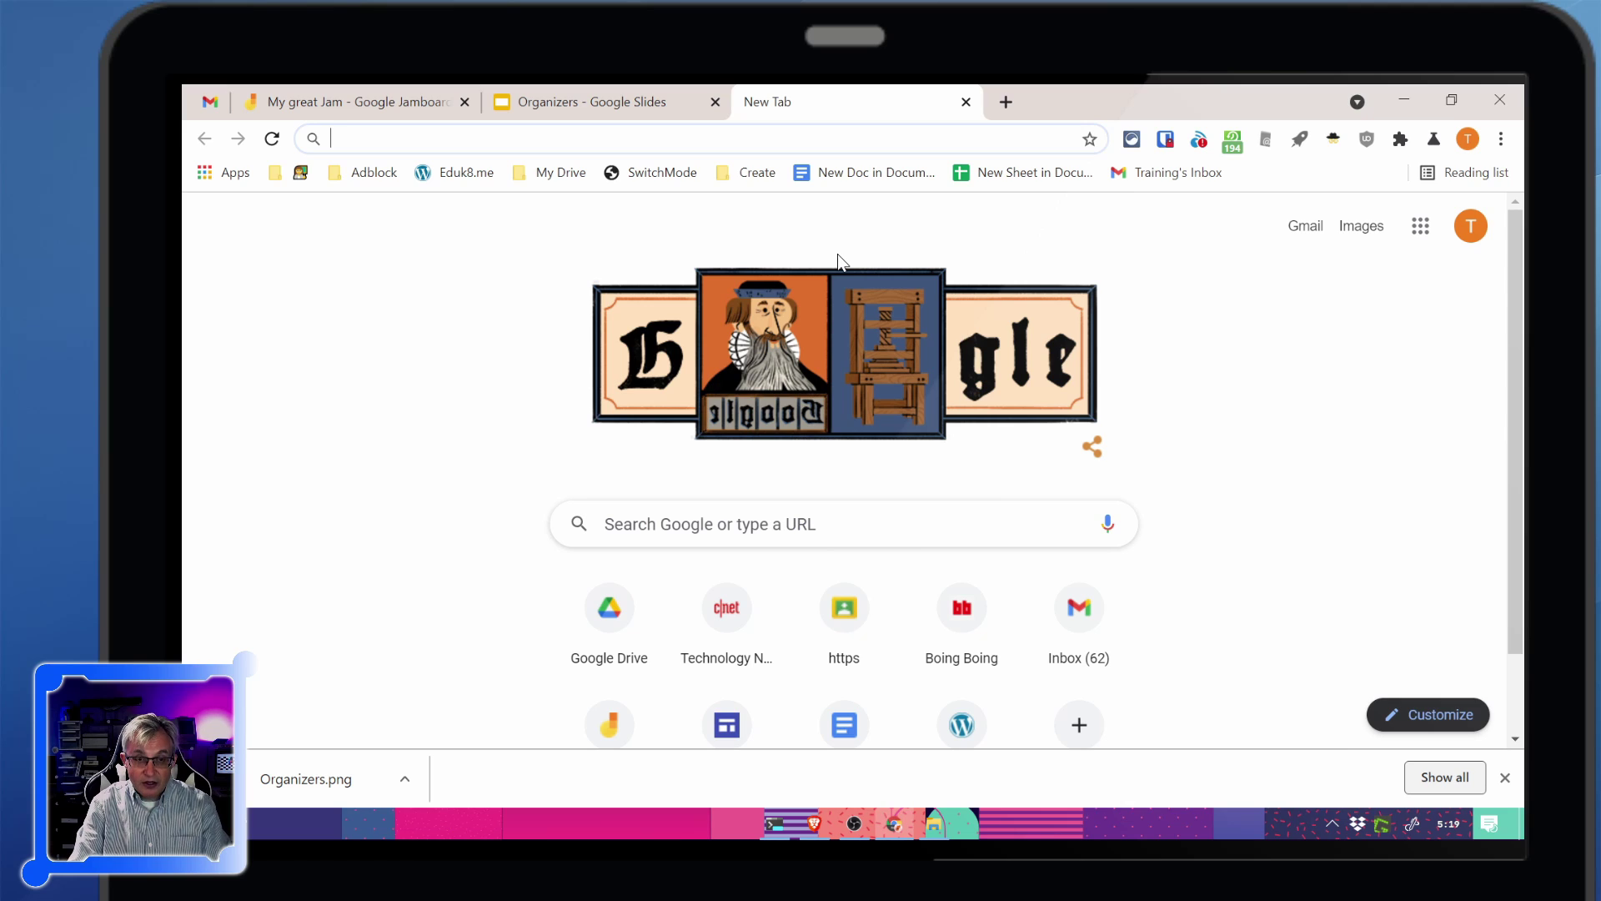
pyautogui.write('clas')
pyautogui.press('Return')
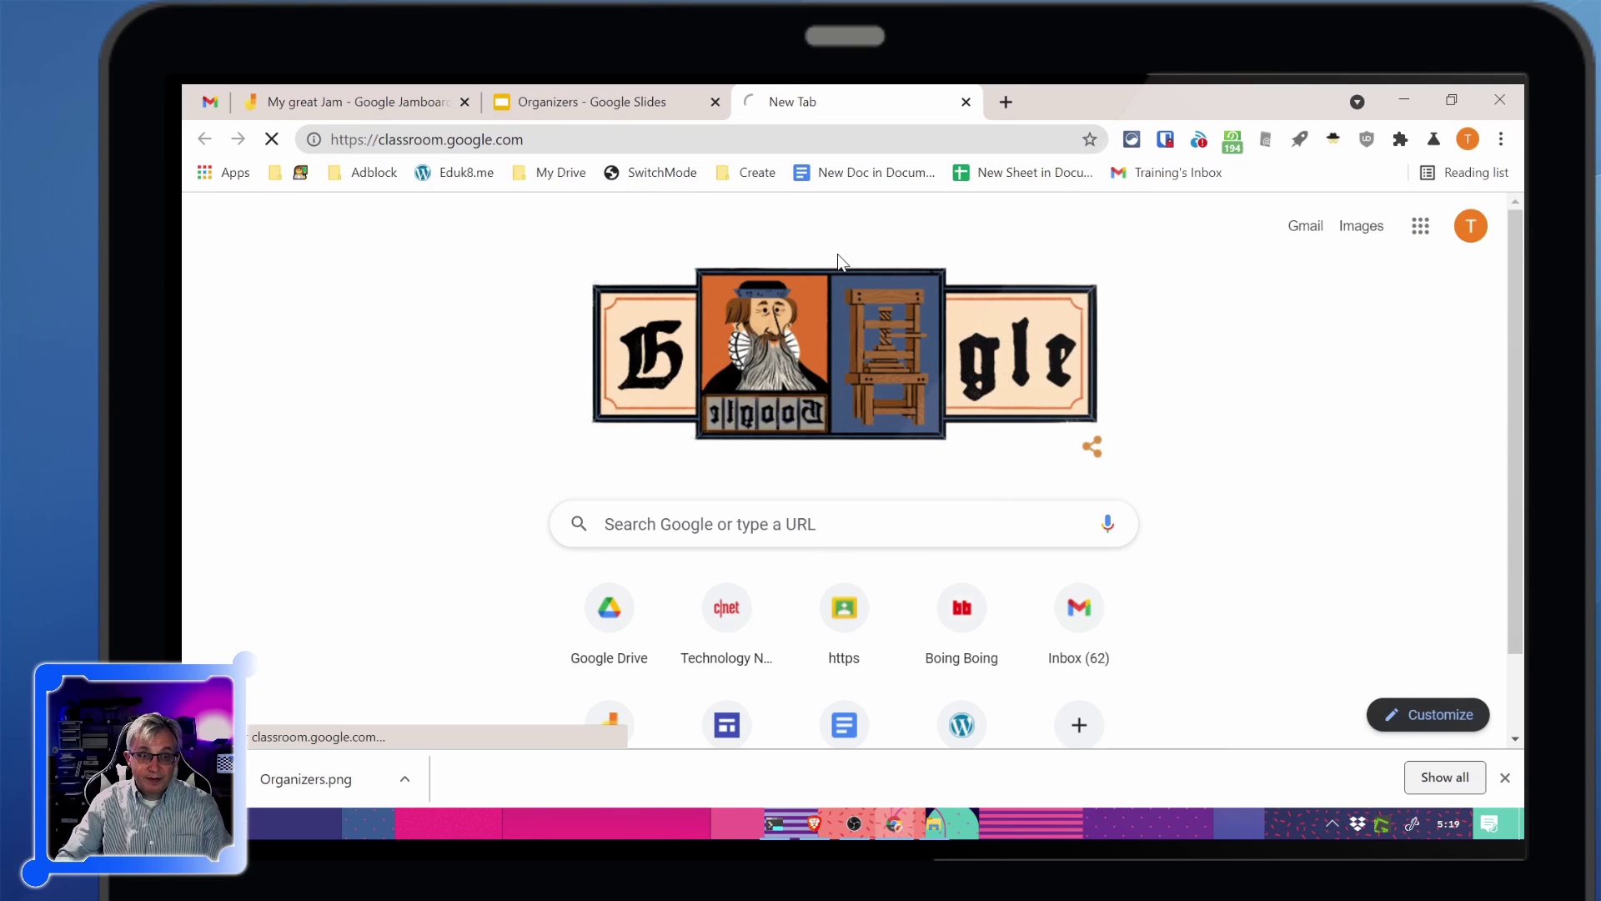
pyautogui.click(708, 409)
pyautogui.click(791, 225)
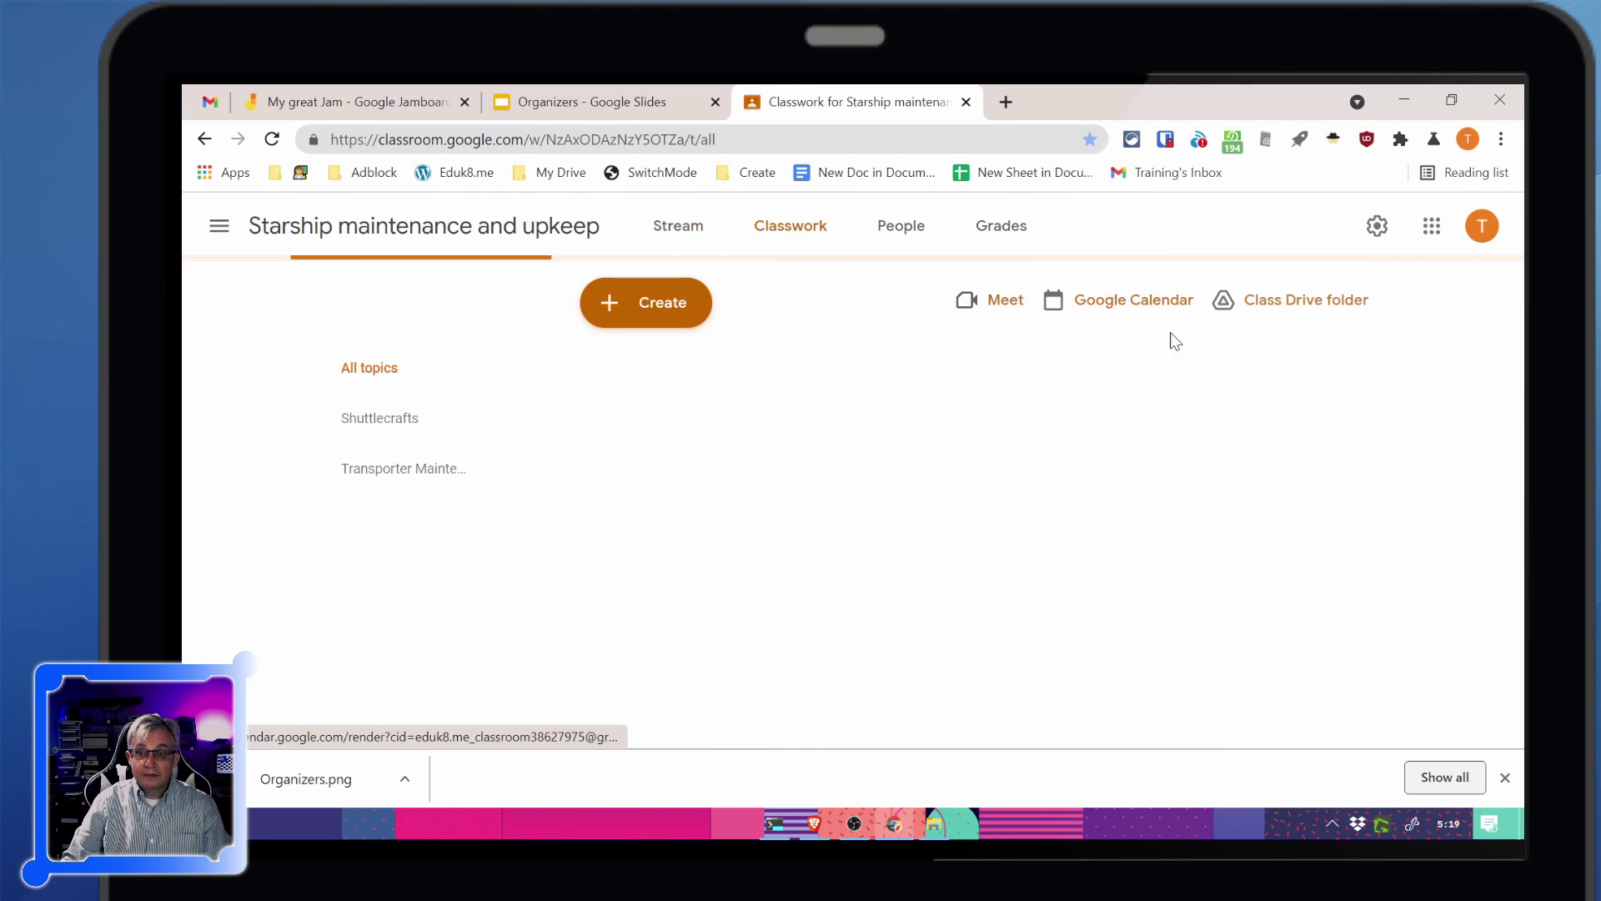
# - Create an assignment titled "Fill this out" and attach the My great Jam file from Google Drive
pyautogui.click(645, 302)
pyautogui.click(634, 366)
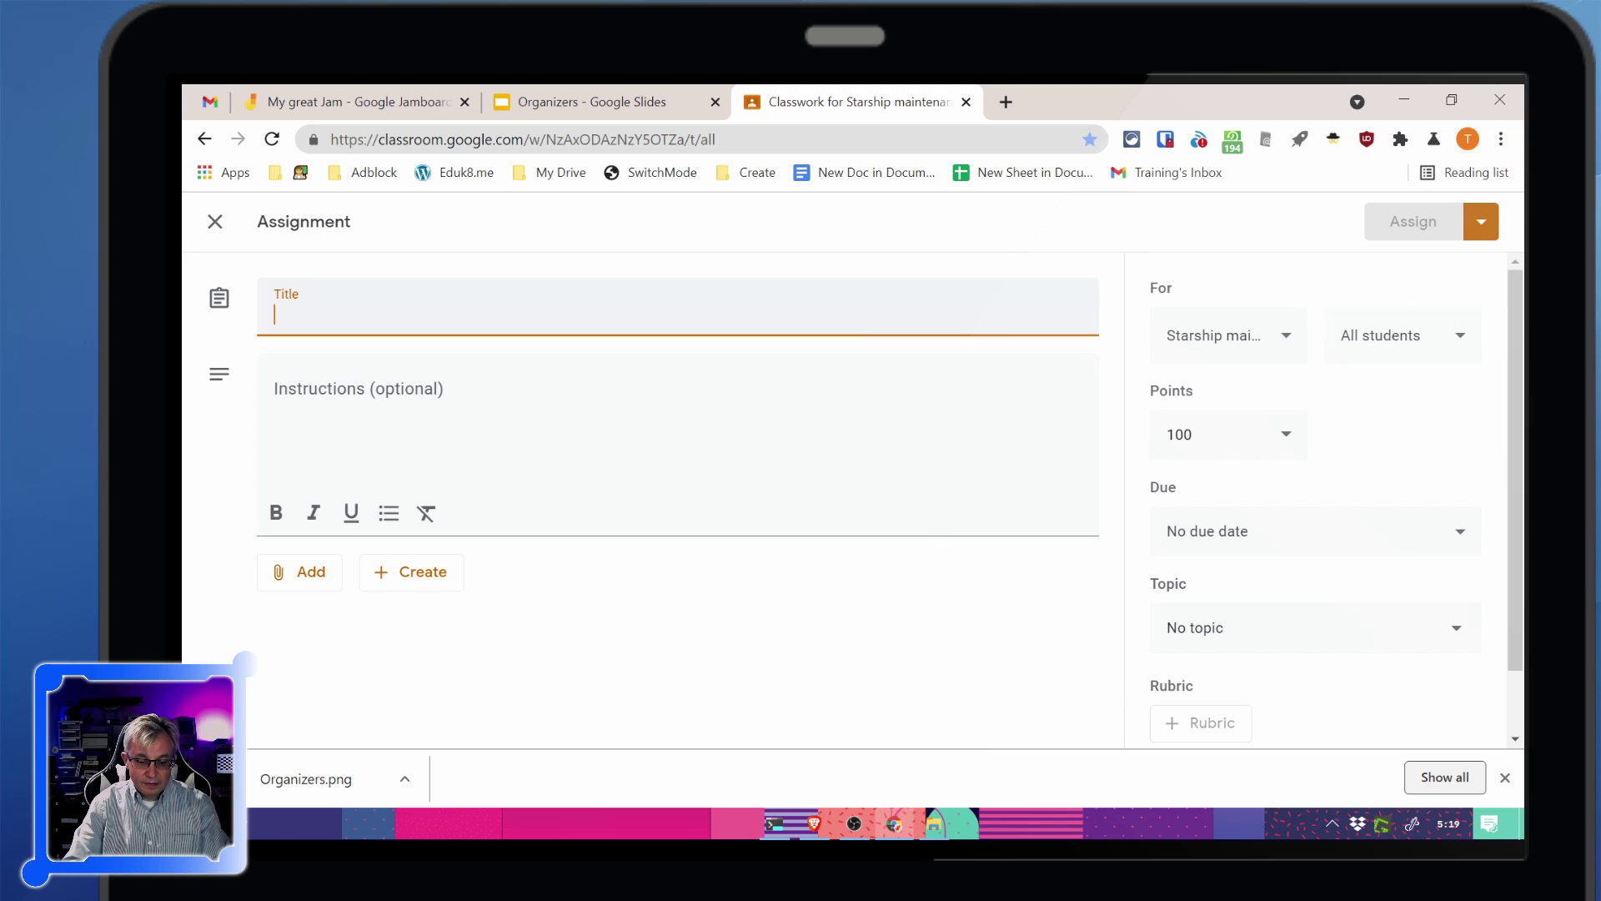
pyautogui.write('Fill this out')
pyautogui.click(298, 571)
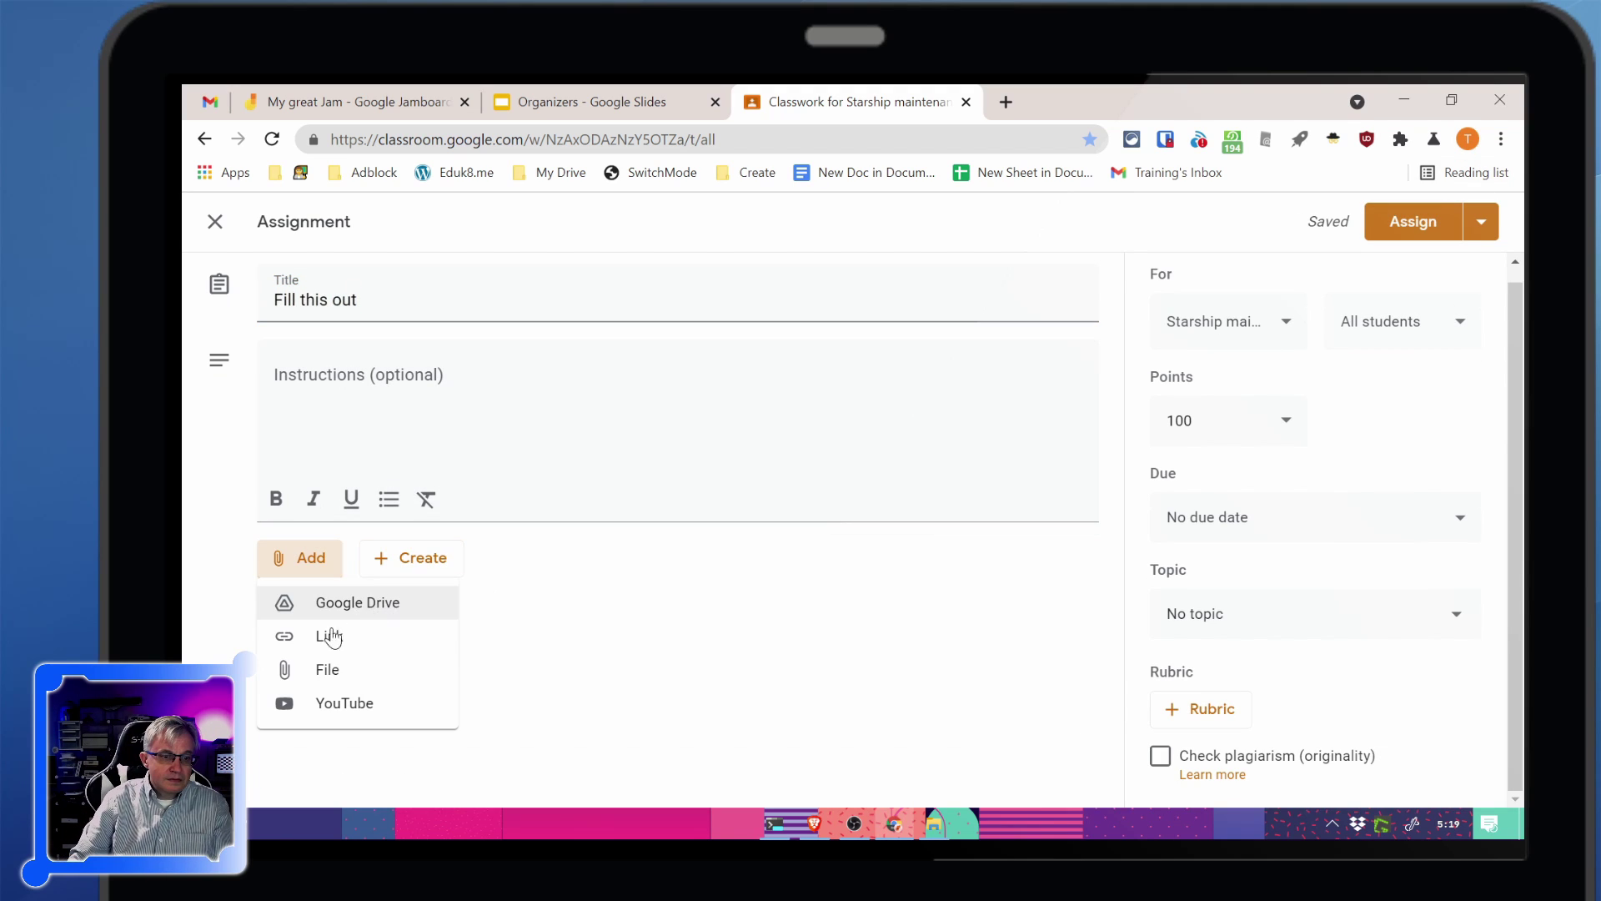
pyautogui.click(334, 602)
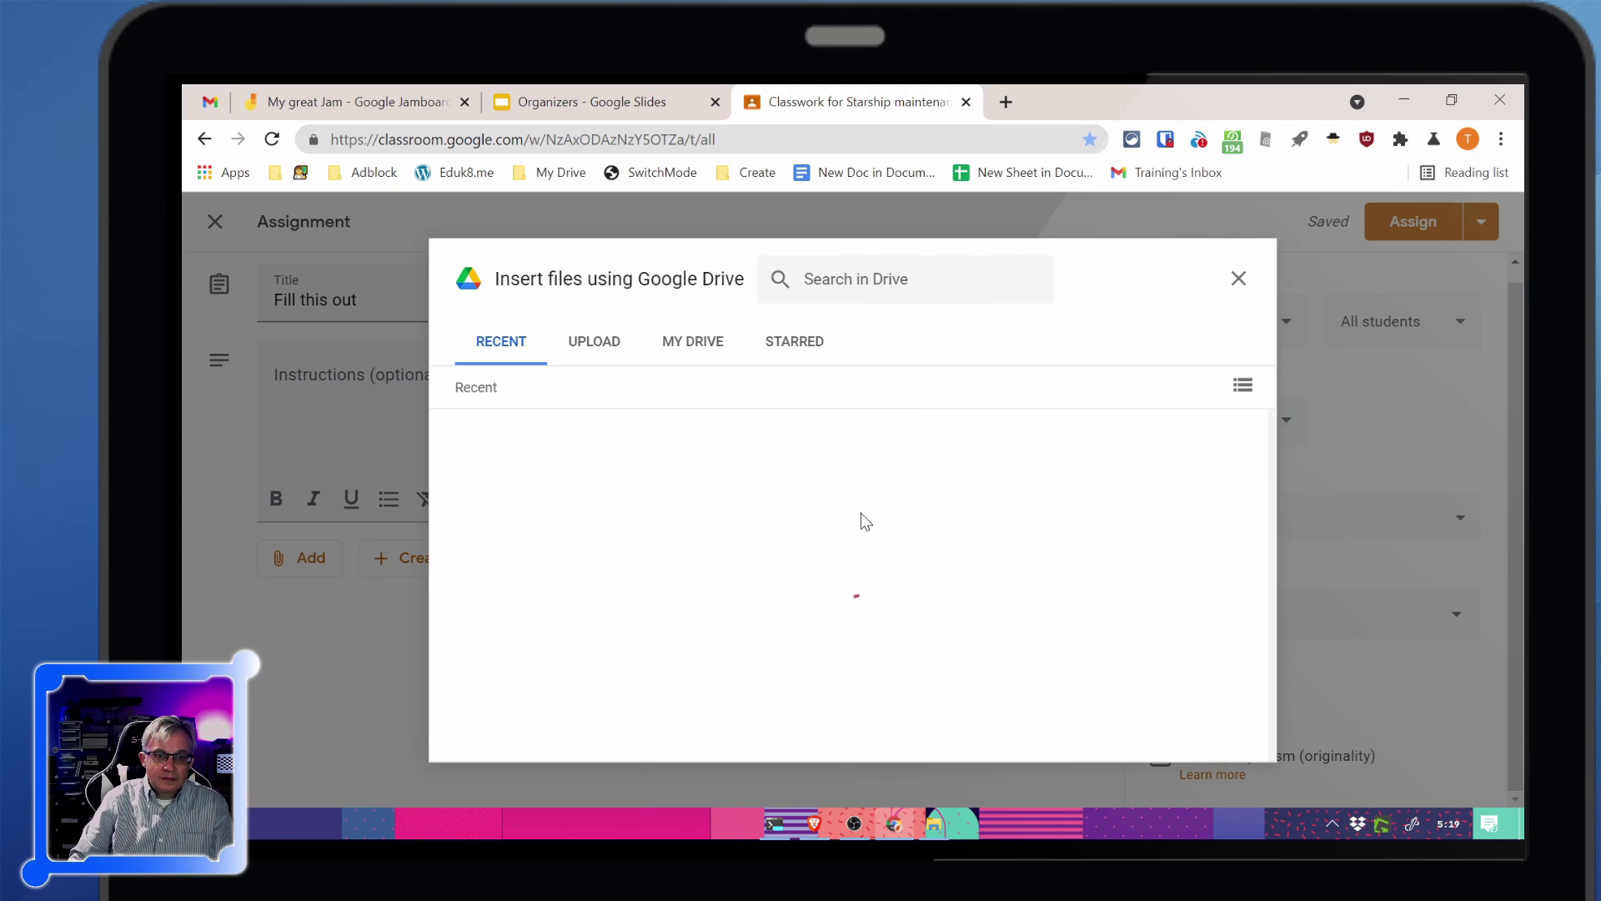
pyautogui.click(565, 562)
pyautogui.click(1217, 734)
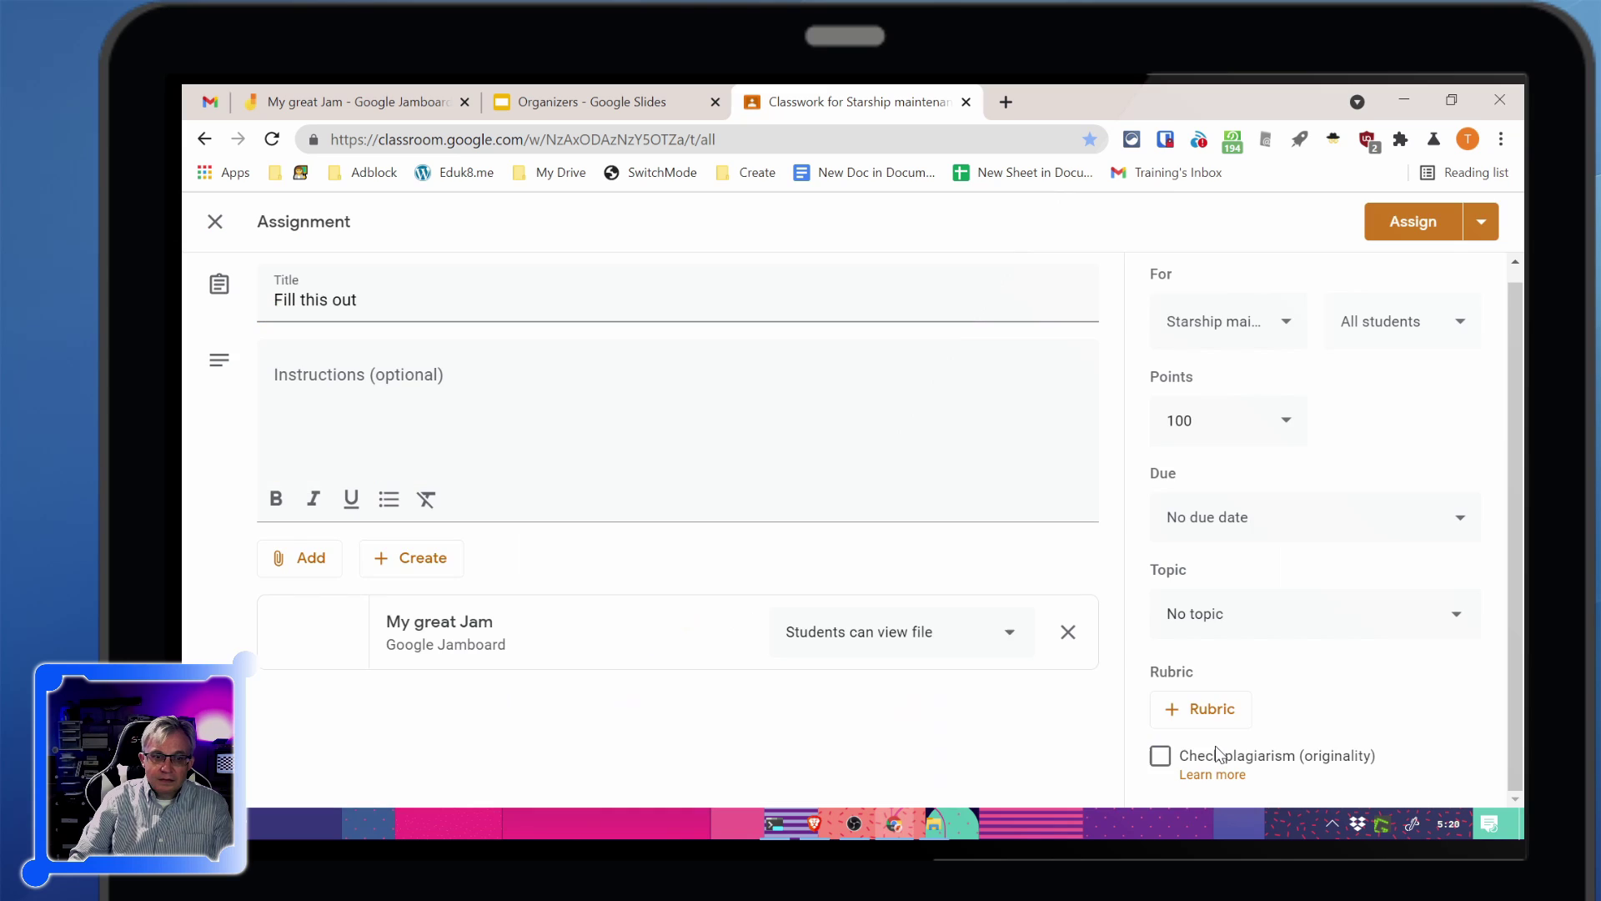
# - Set the attached jam to "Make a copy for each student", assign it to the class, and dismiss the feedback request
pyautogui.click(1011, 645)
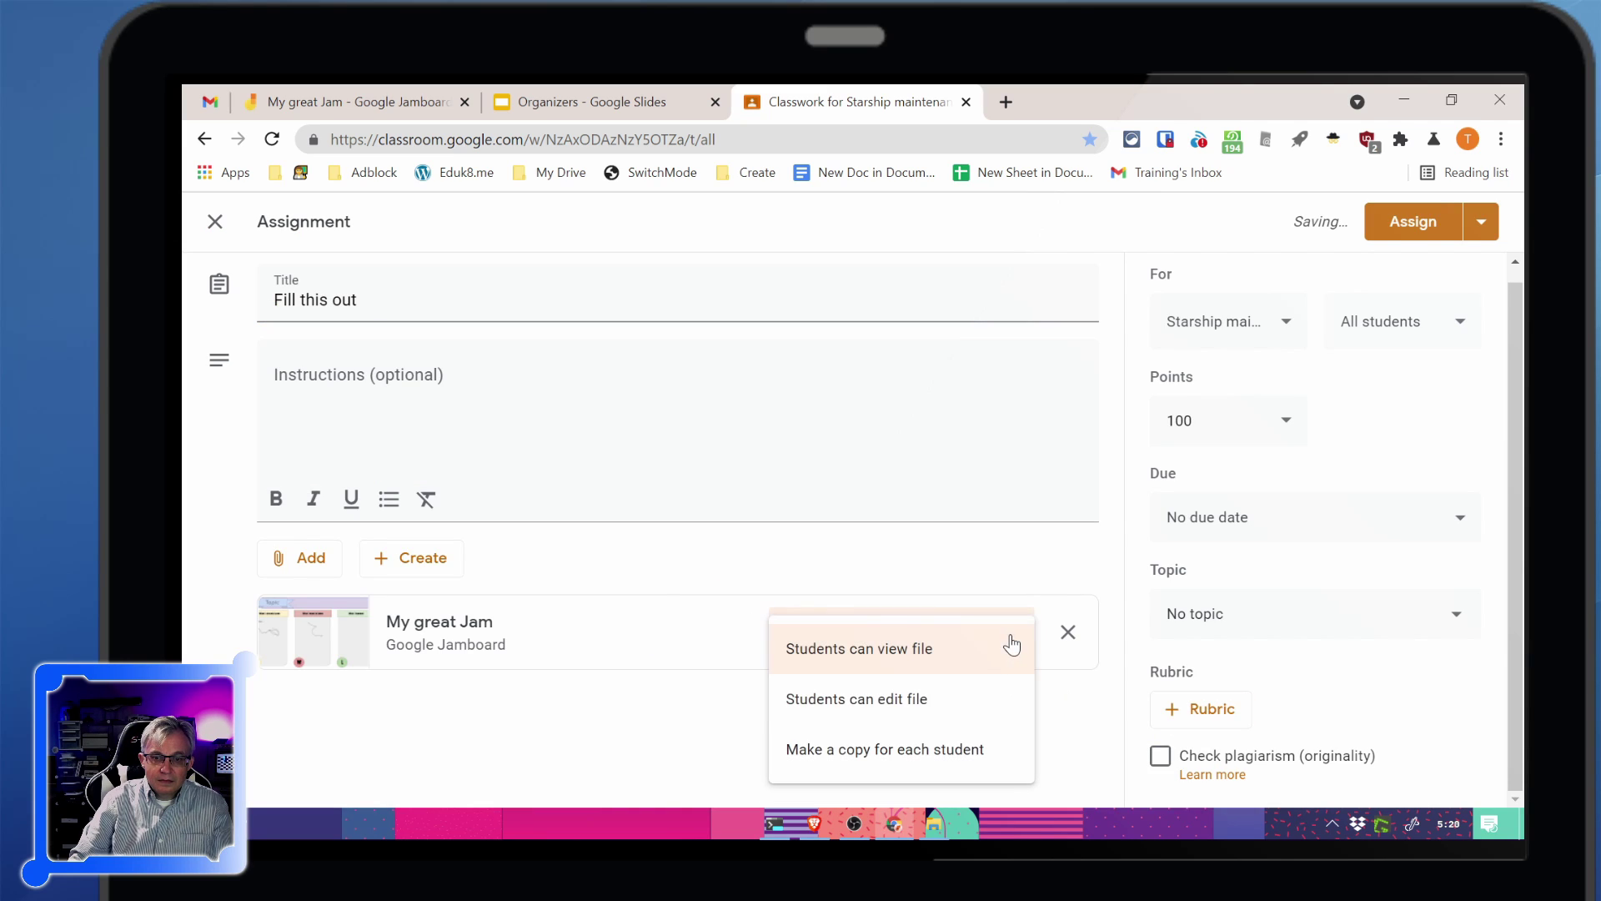
pyautogui.click(859, 755)
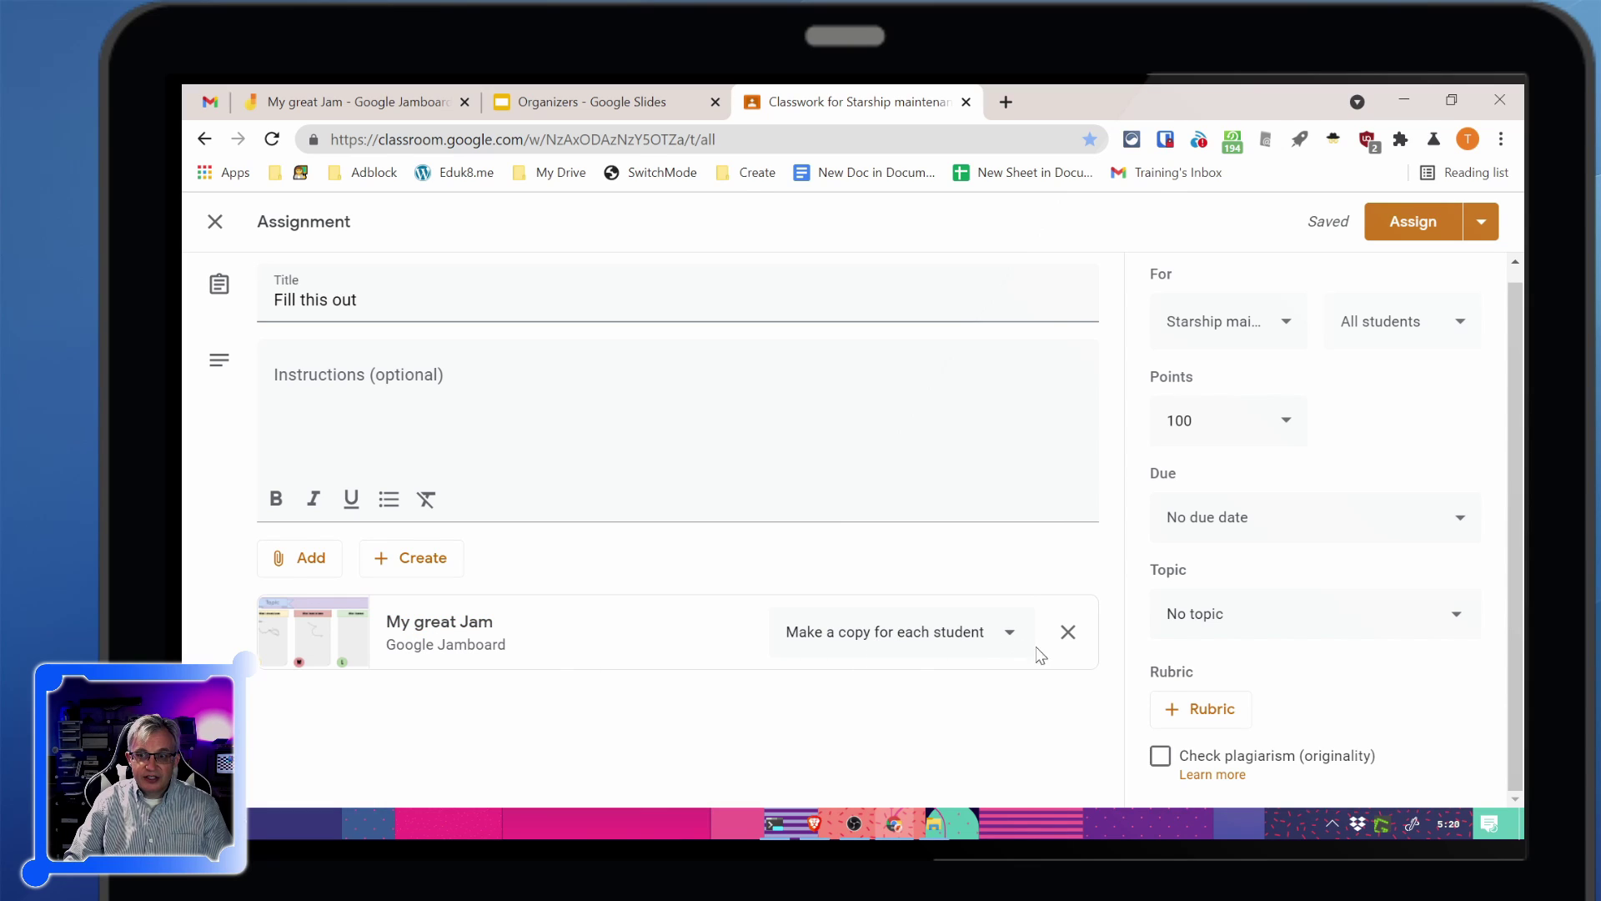
pyautogui.click(1414, 221)
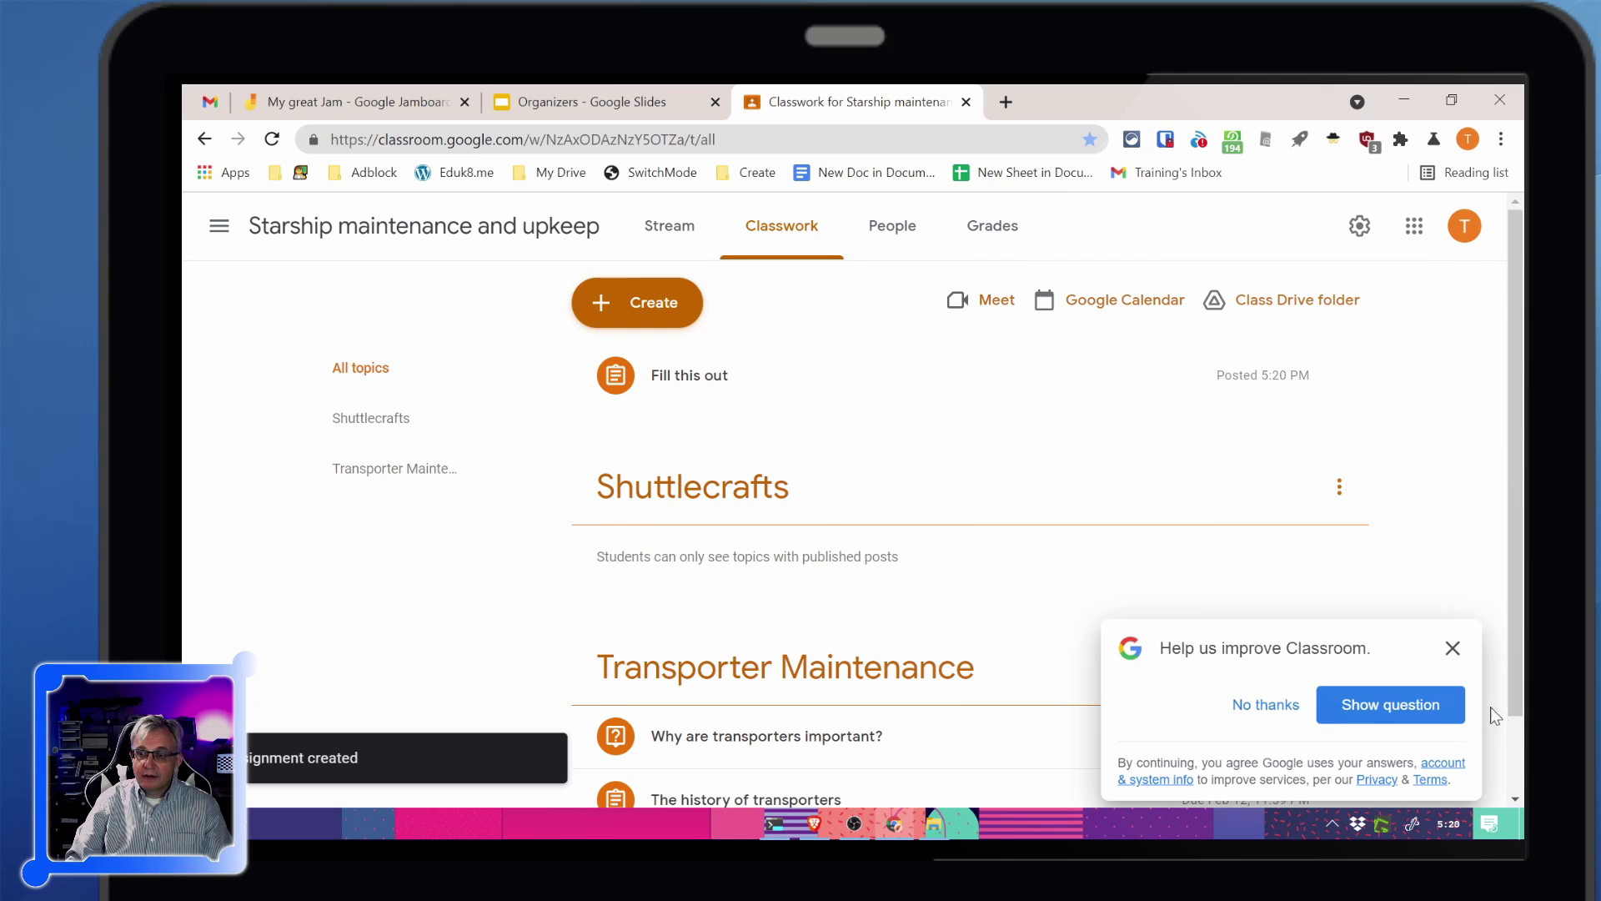
pyautogui.click(1455, 654)
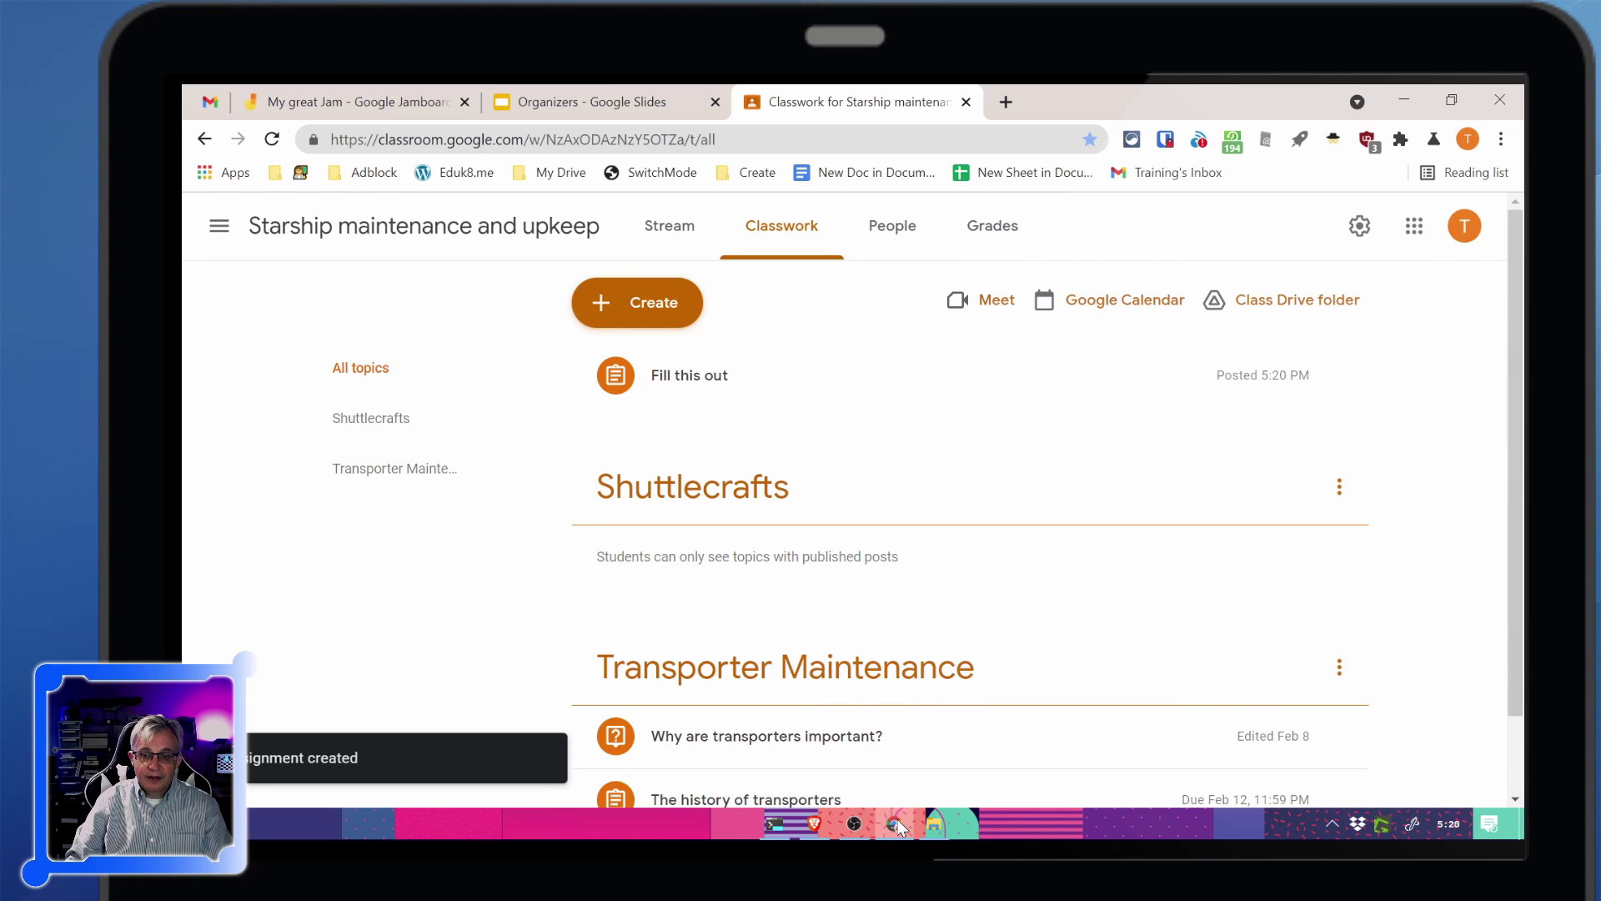
# - Open a browser window under the student's Chrome profile
pyautogui.click(897, 819)
pyautogui.click(888, 820)
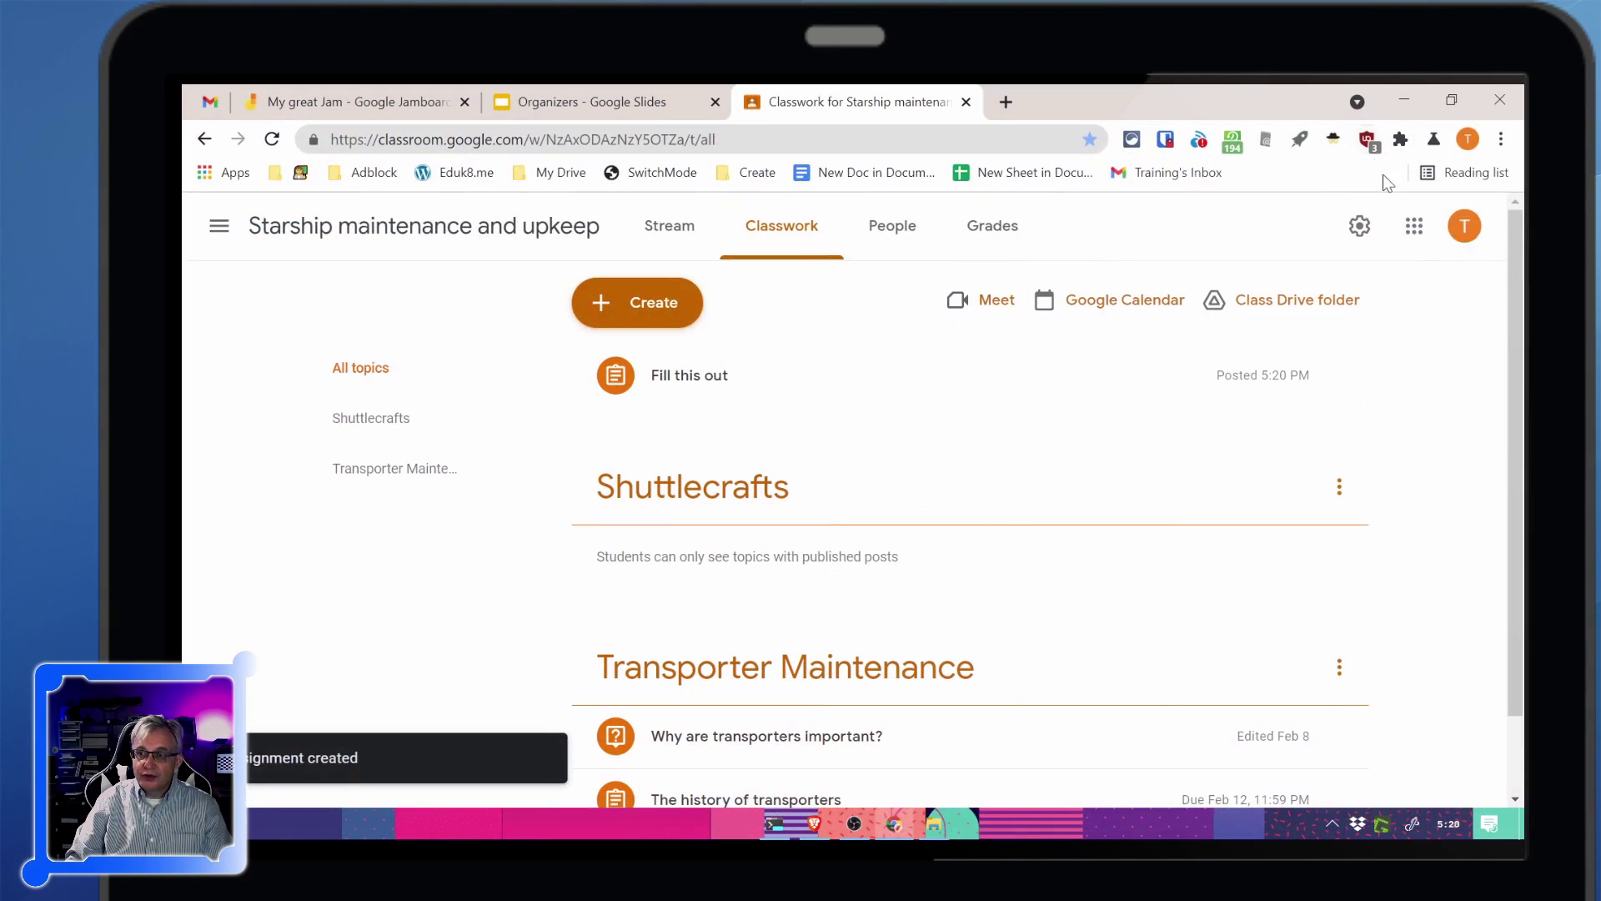
pyautogui.click(1468, 138)
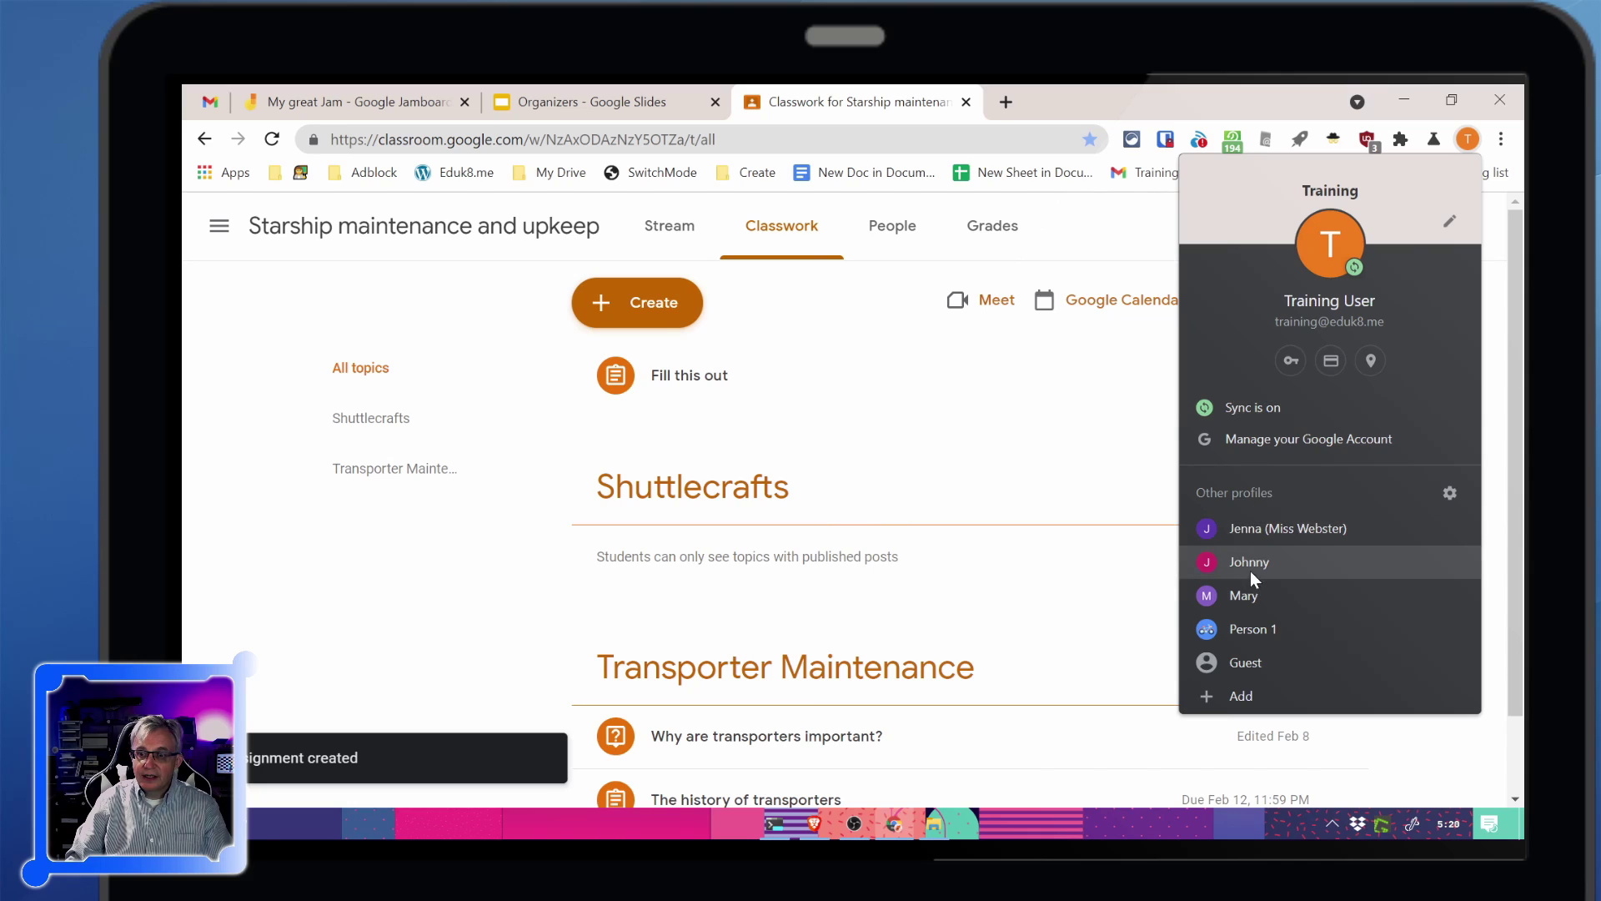
pyautogui.click(1250, 567)
# - Go to classroom.google.com as the student and open the Starship maintenance and upkeep class
pyautogui.write('classrom.google.com')
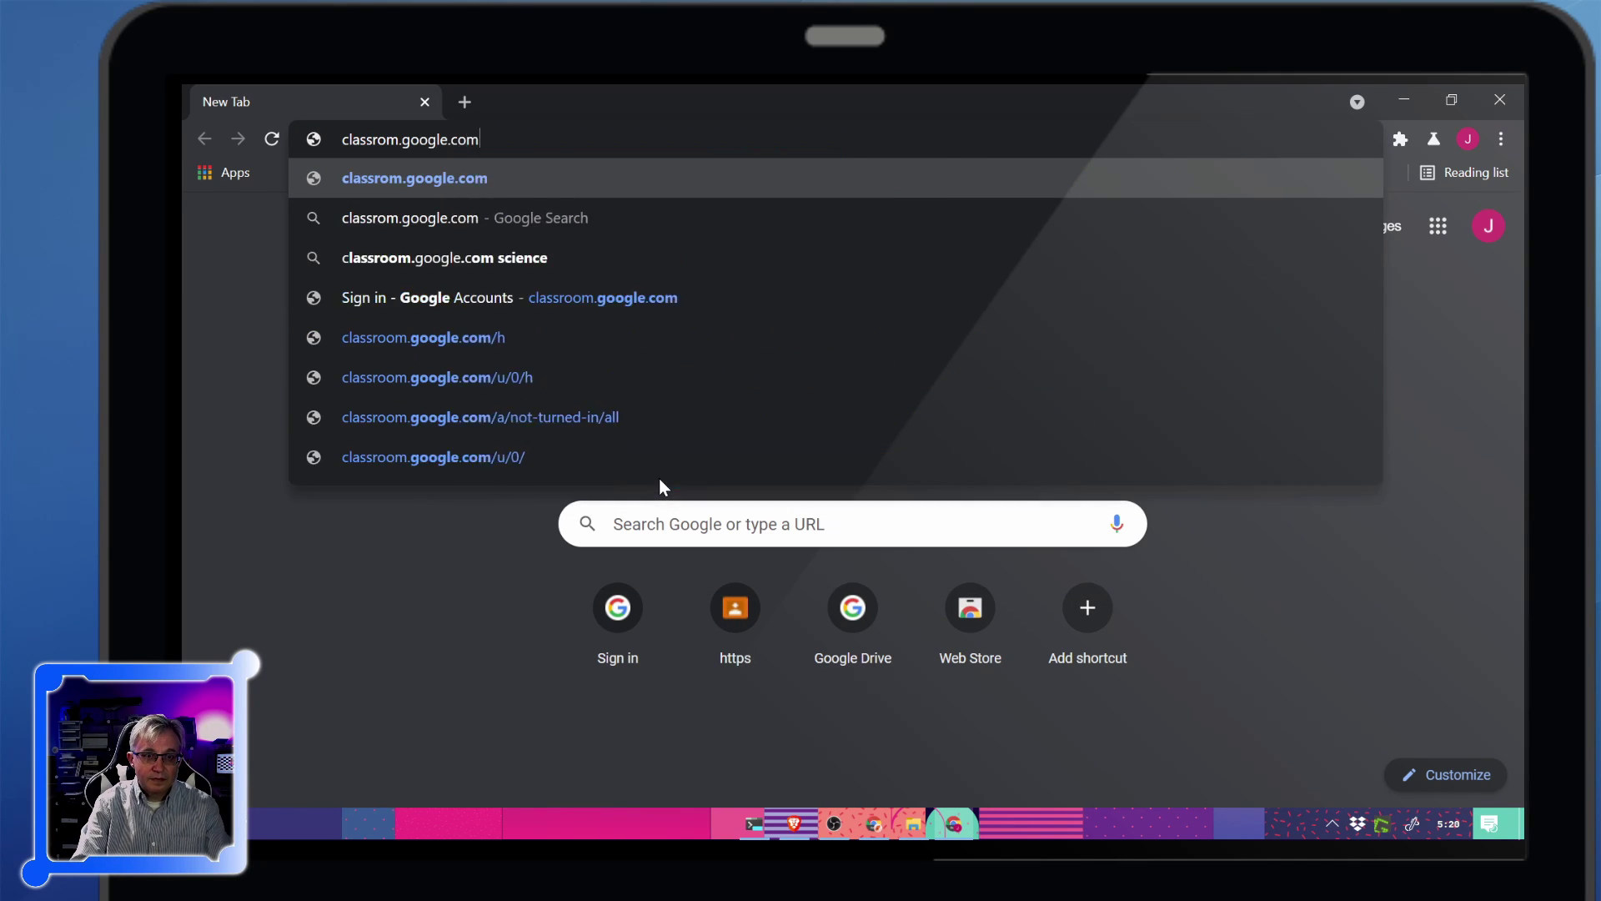
pyautogui.press('Return')
pyautogui.press('Right')
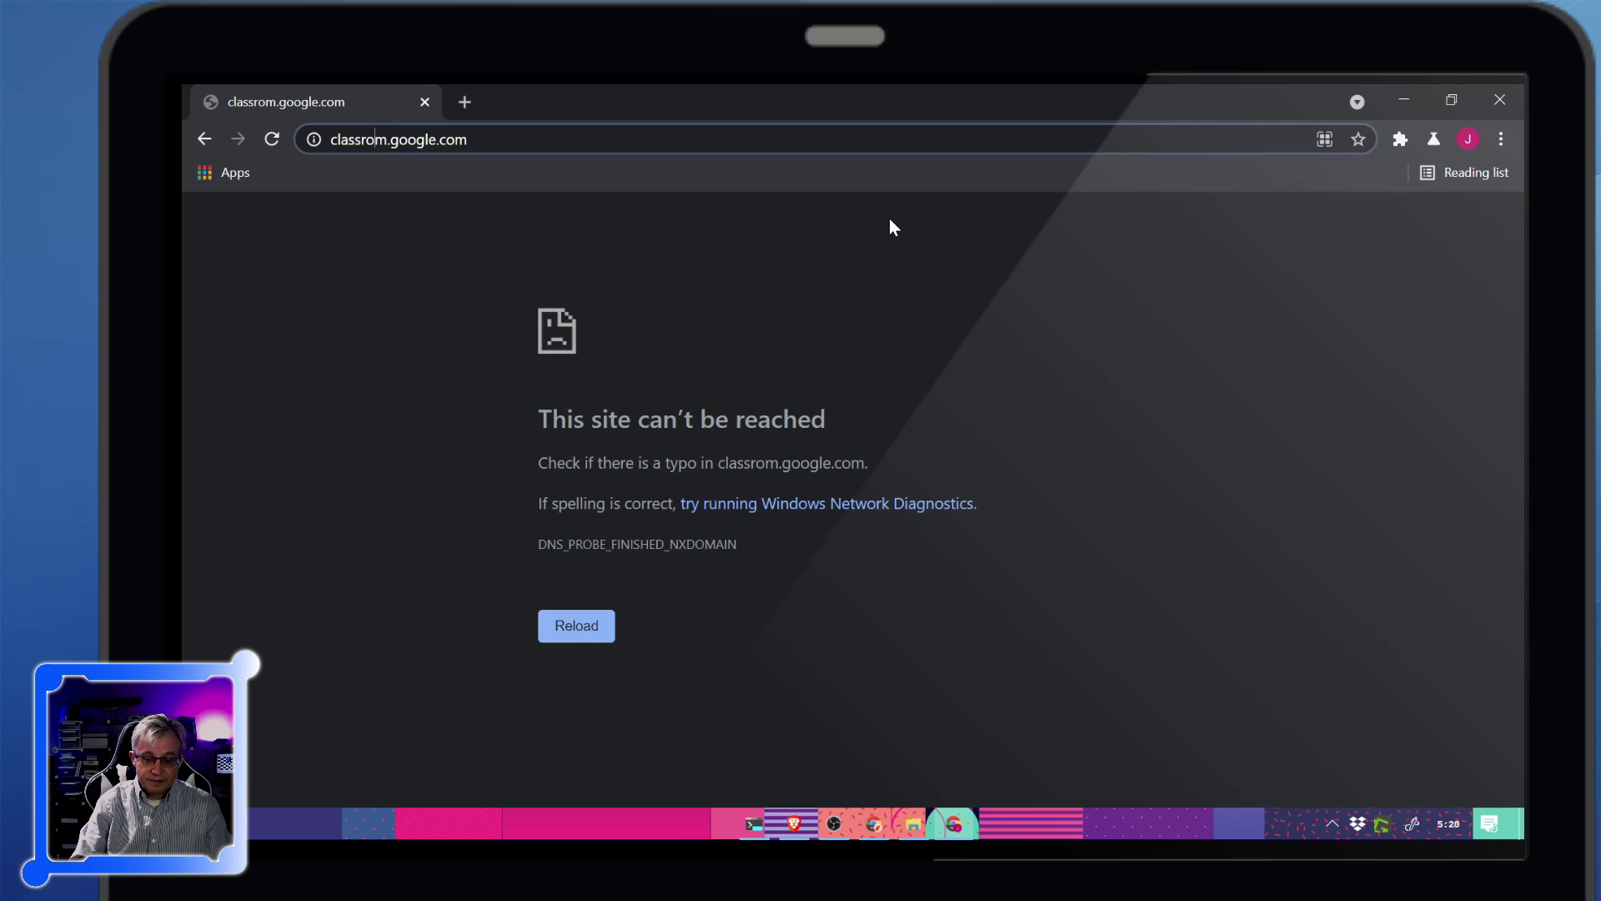
pyautogui.write('o')
pyautogui.press('Return')
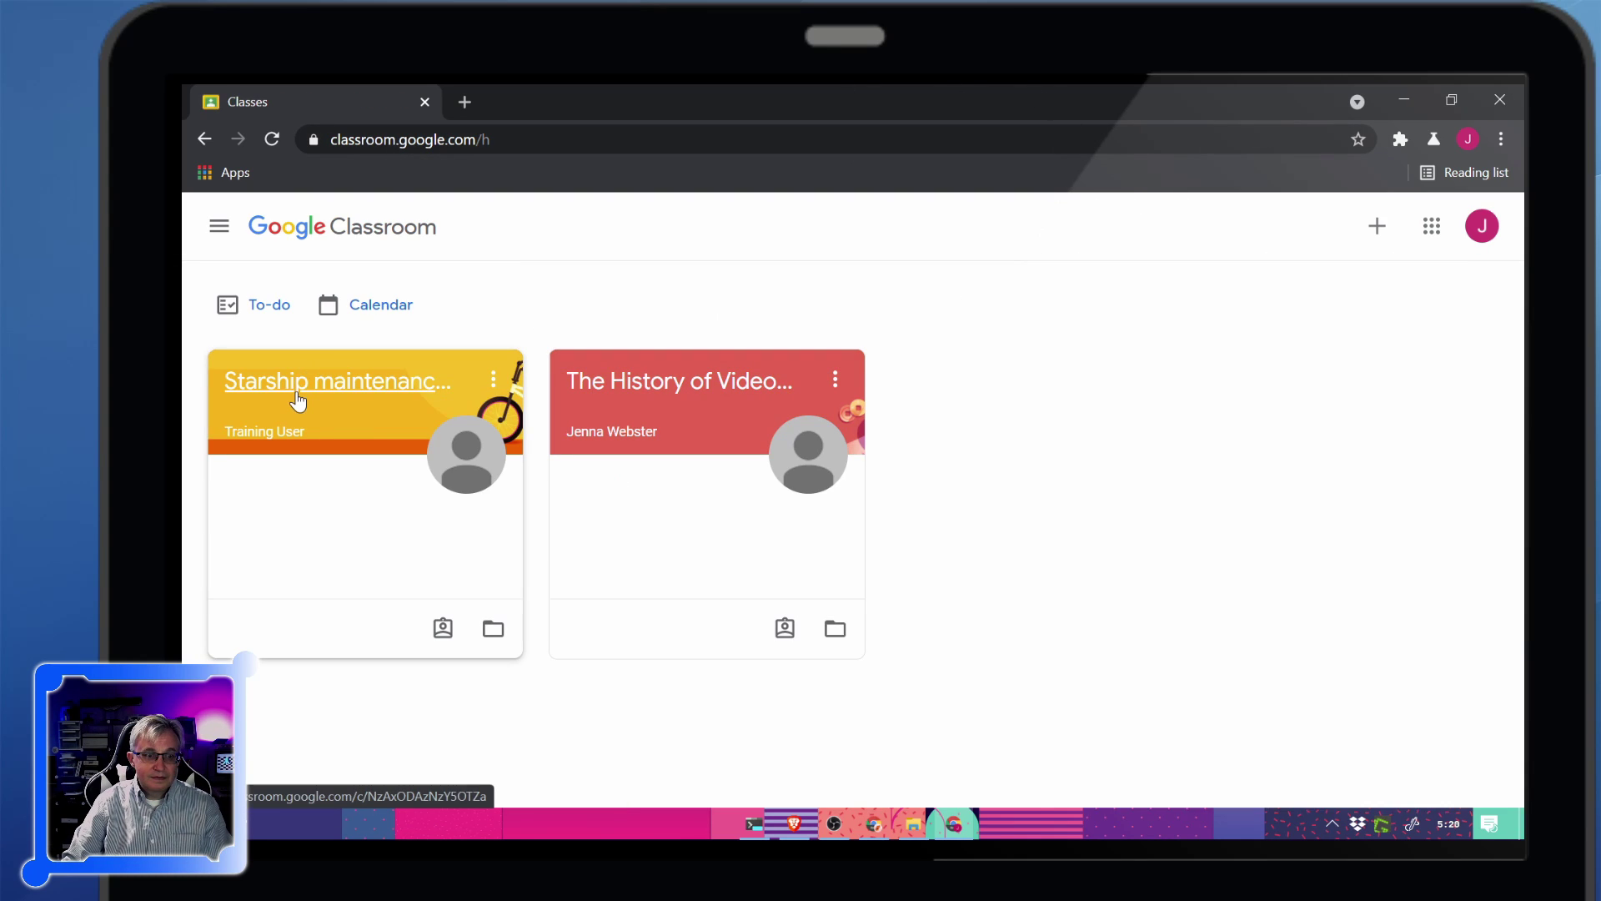
pyautogui.click(298, 402)
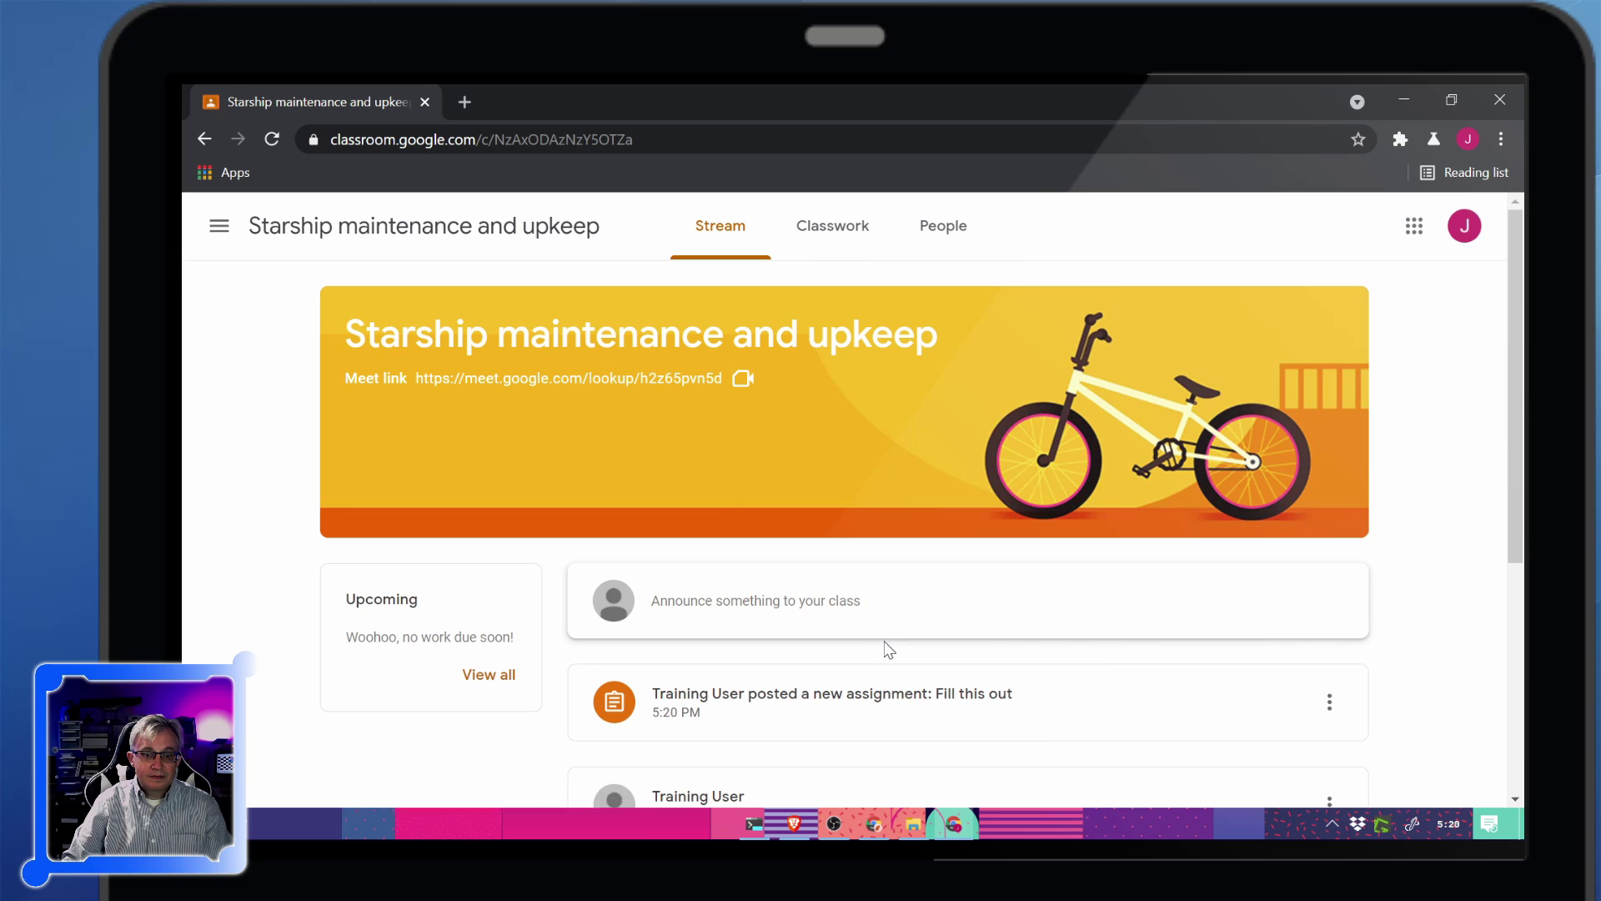
# - Open the "Fill this out" assignment as the student and view the student's own copy of the attached jam
pyautogui.click(807, 703)
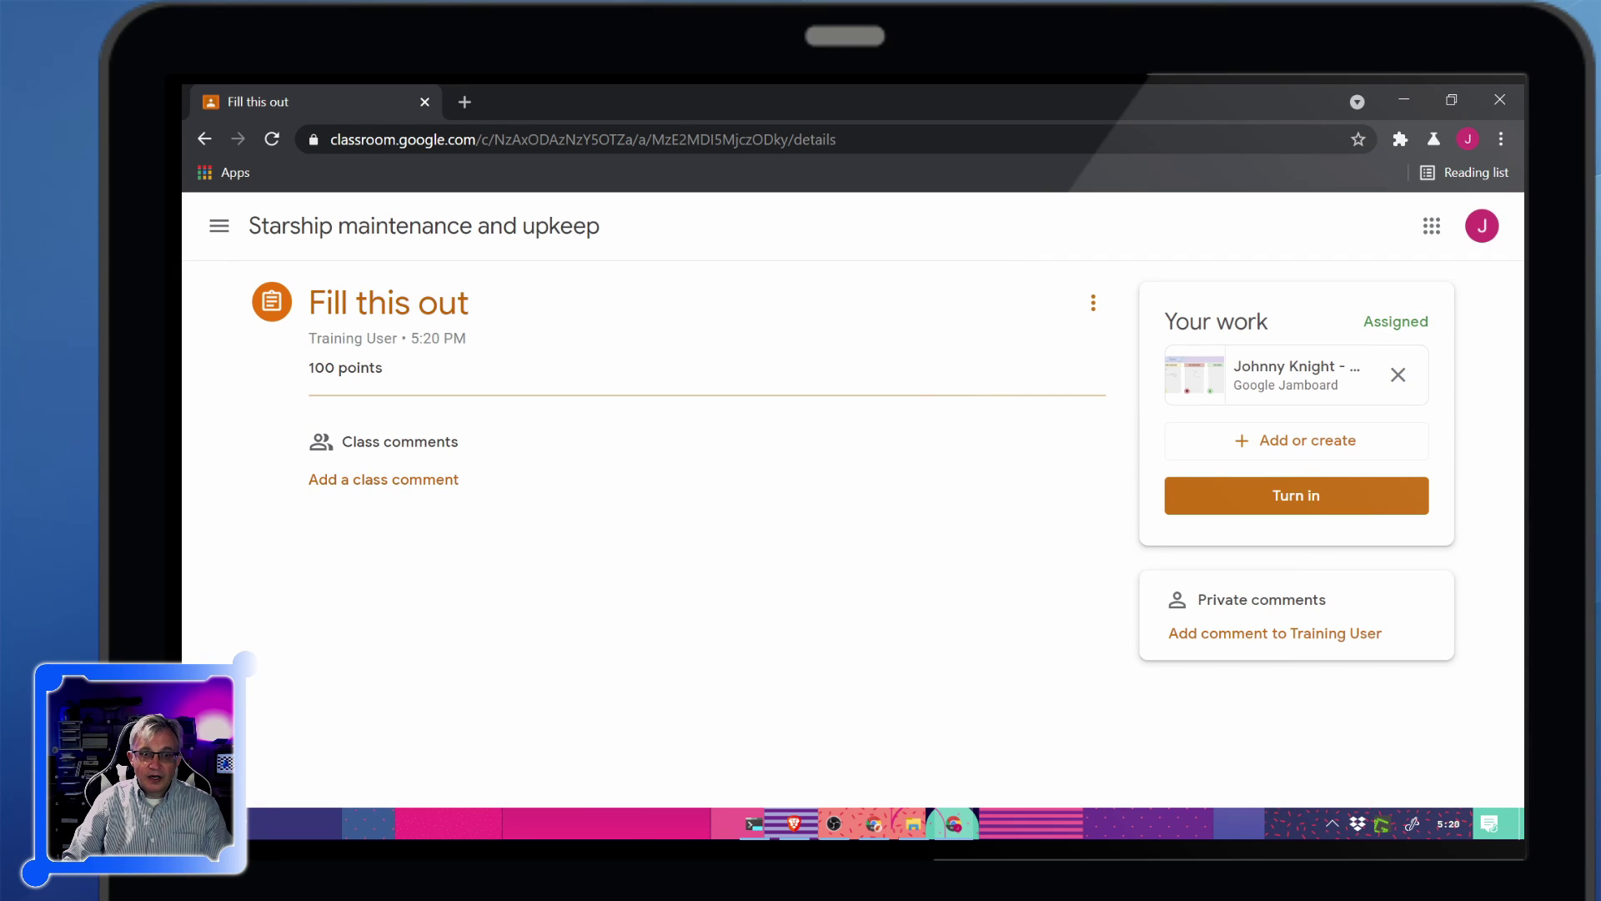
pyautogui.click(1251, 377)
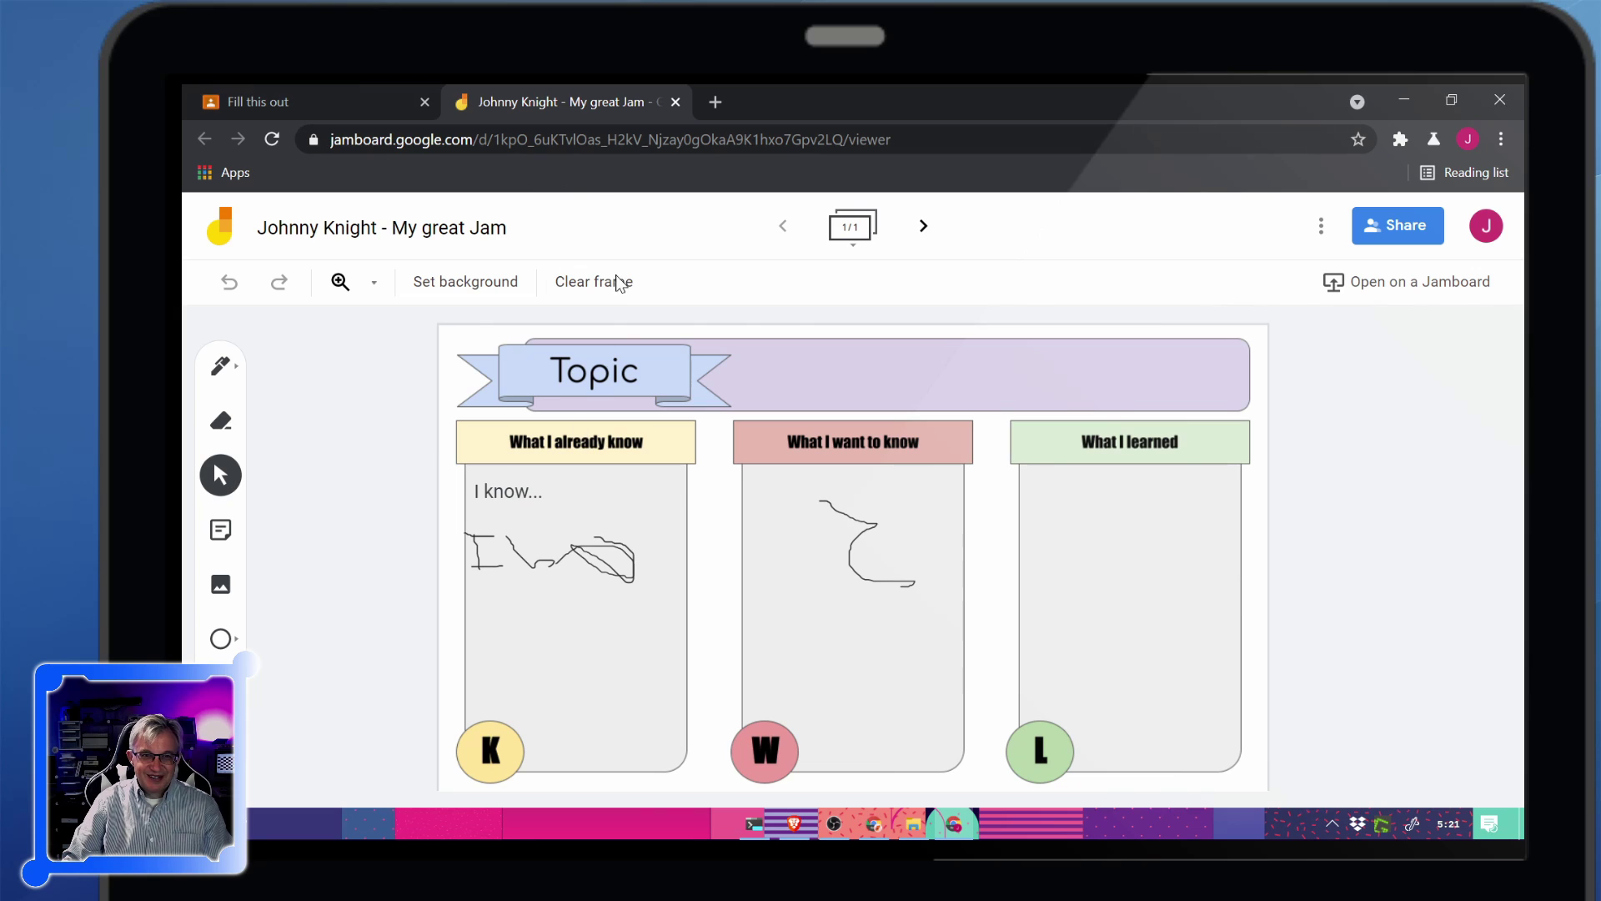
# - Close the student's browser window and the teacher's Classroom tab, and show the pen options in My great Jam
pyautogui.click(1507, 101)
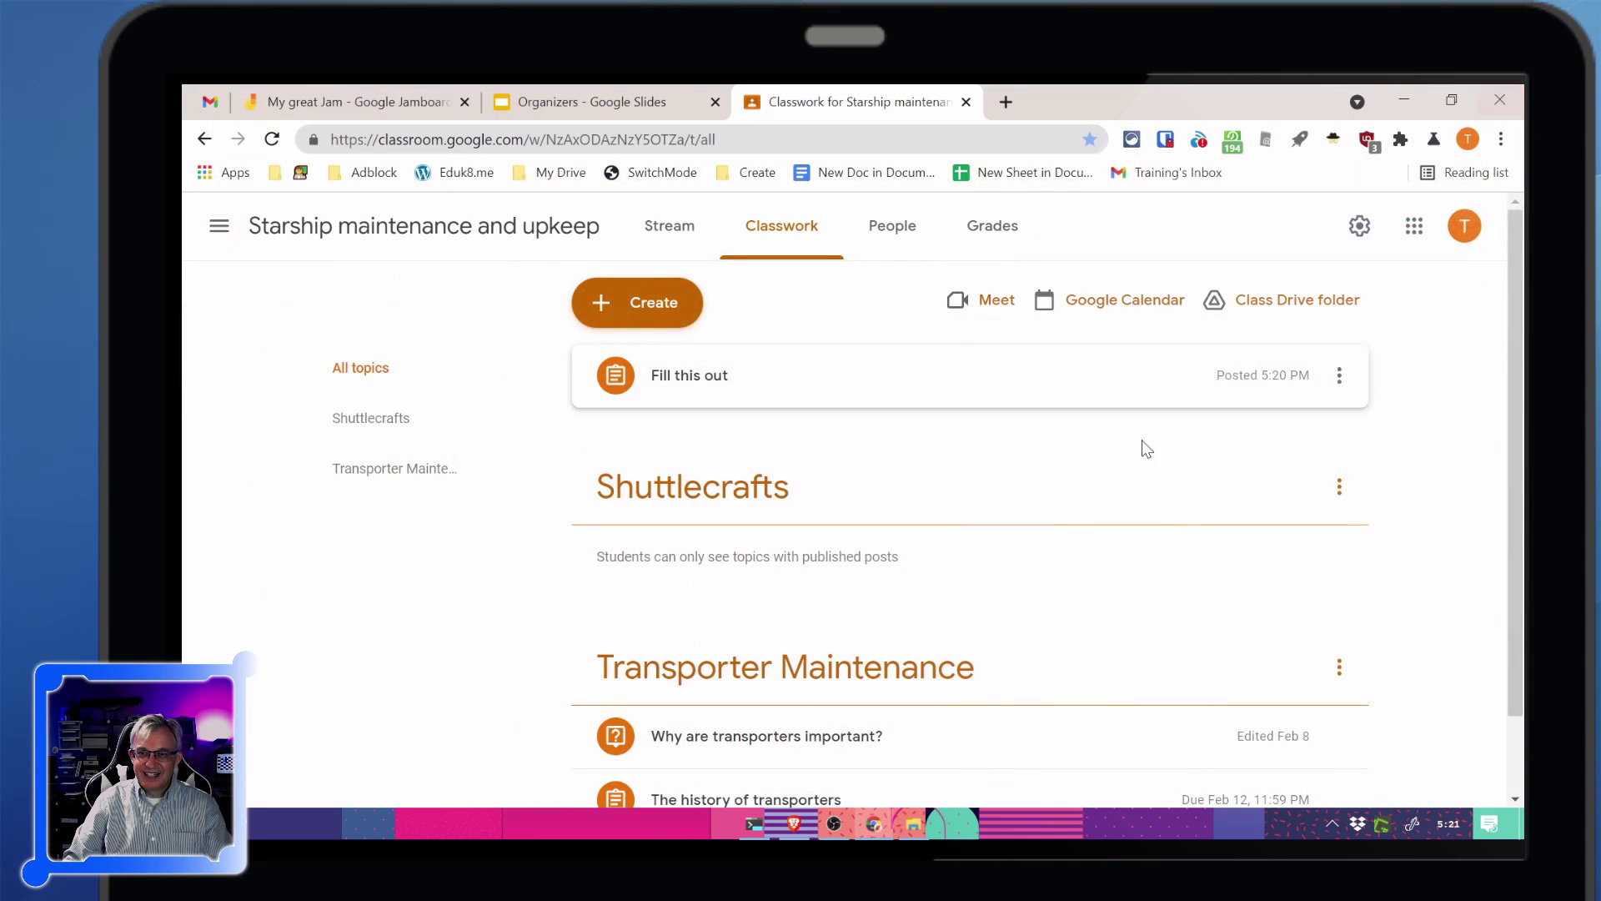
pyautogui.click(966, 102)
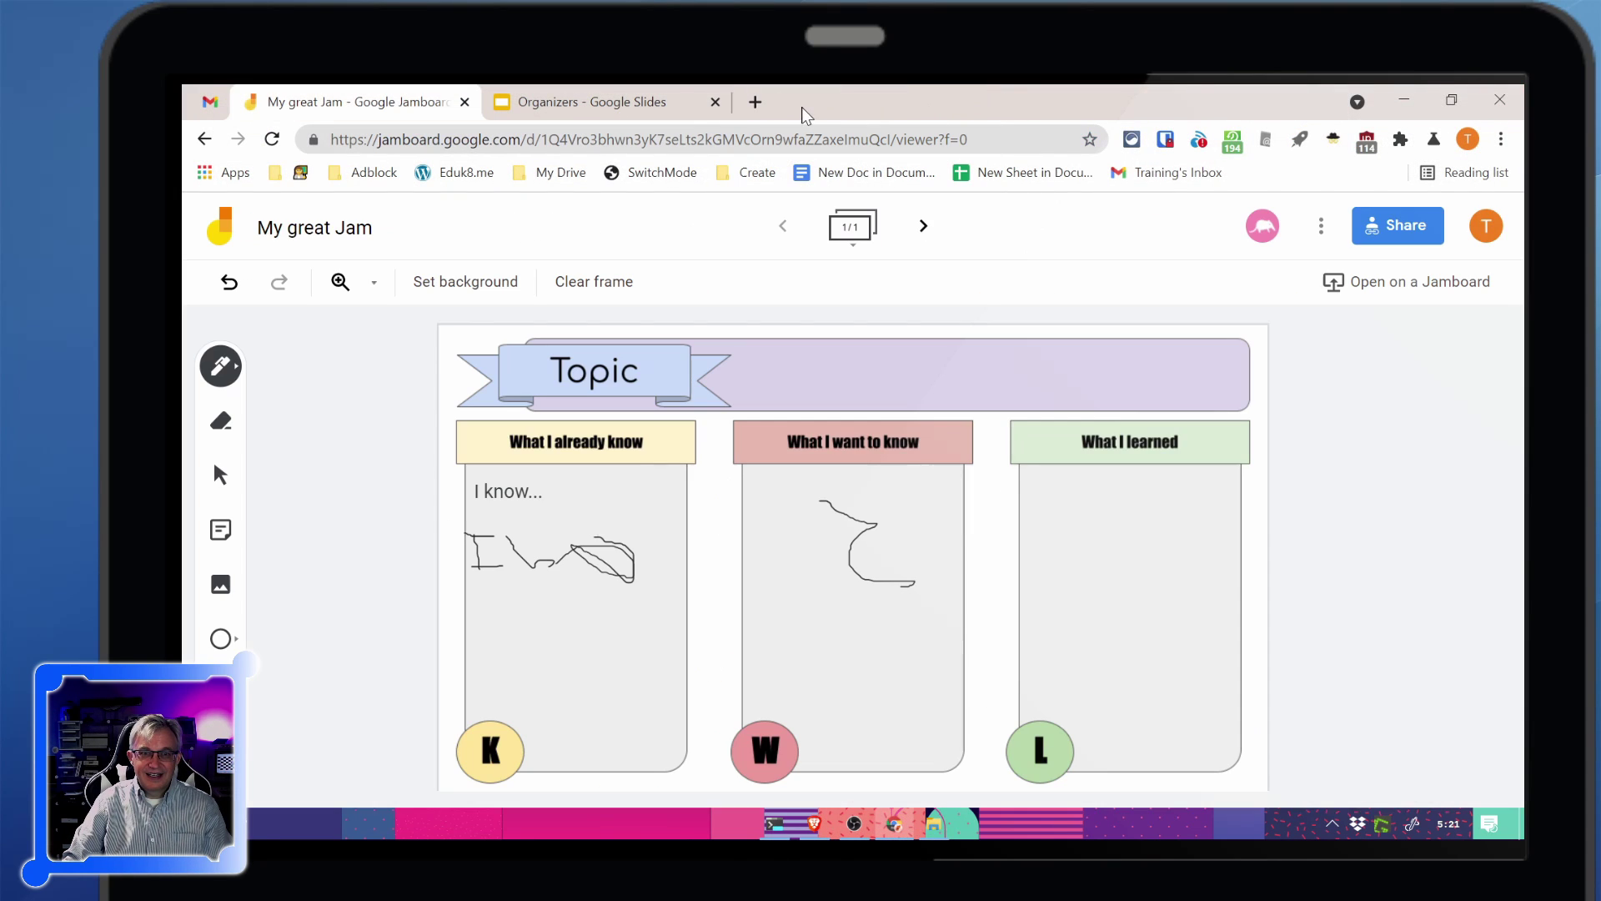
pyautogui.click(221, 371)
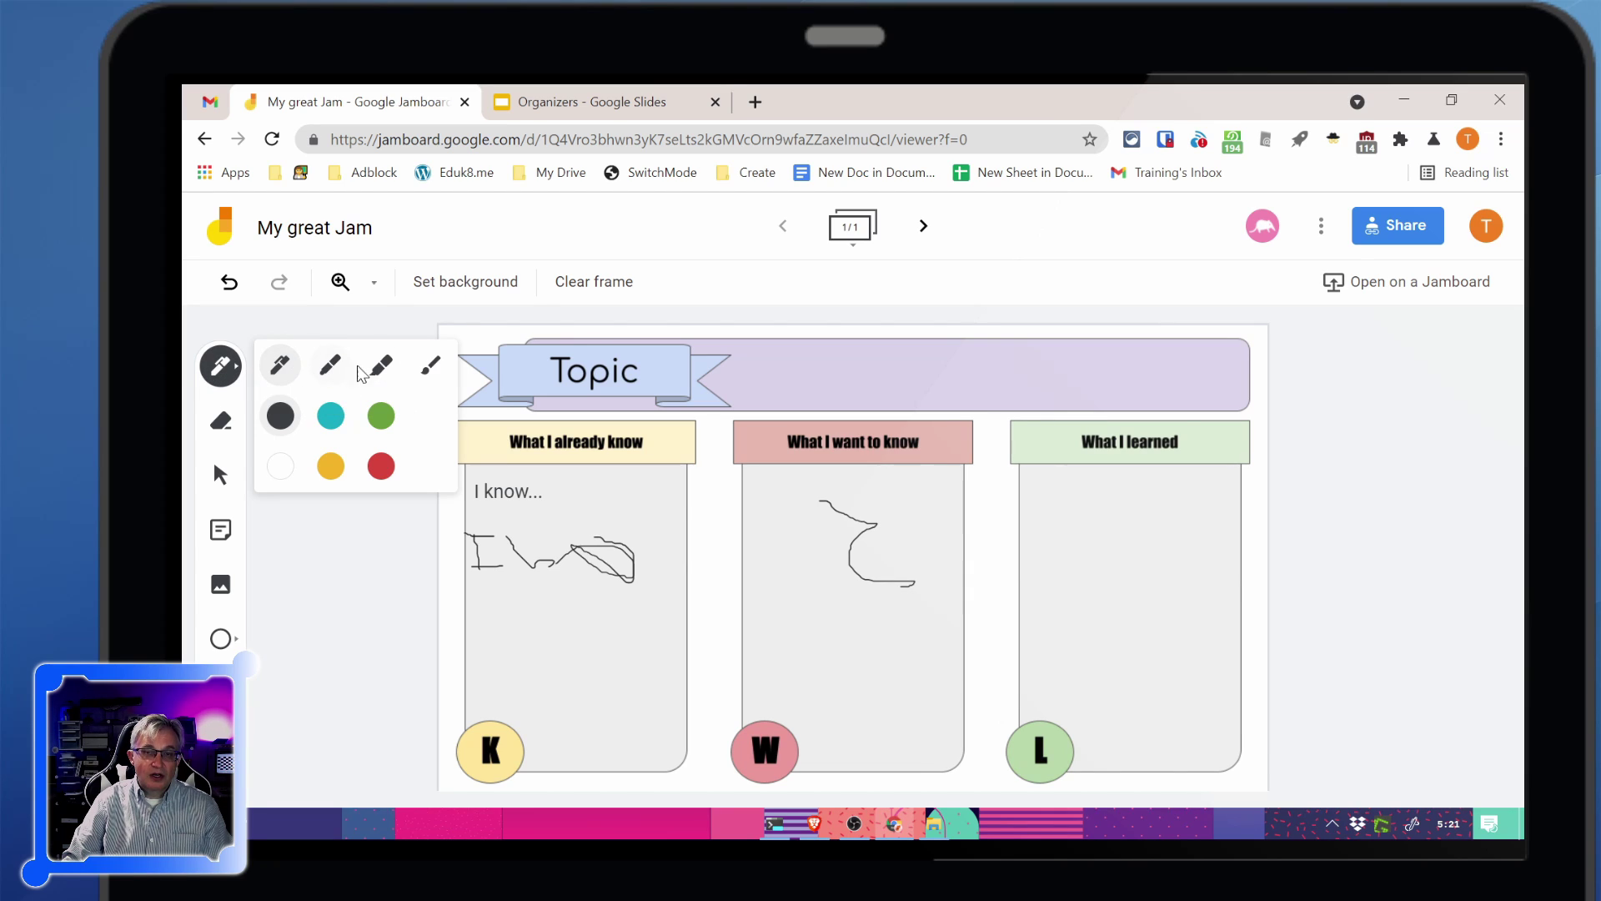
# - Insert the $1 Statue of Liberty coin from a Google image search for "coin", shrunk and placed in the "What I learned" column
pyautogui.click(221, 586)
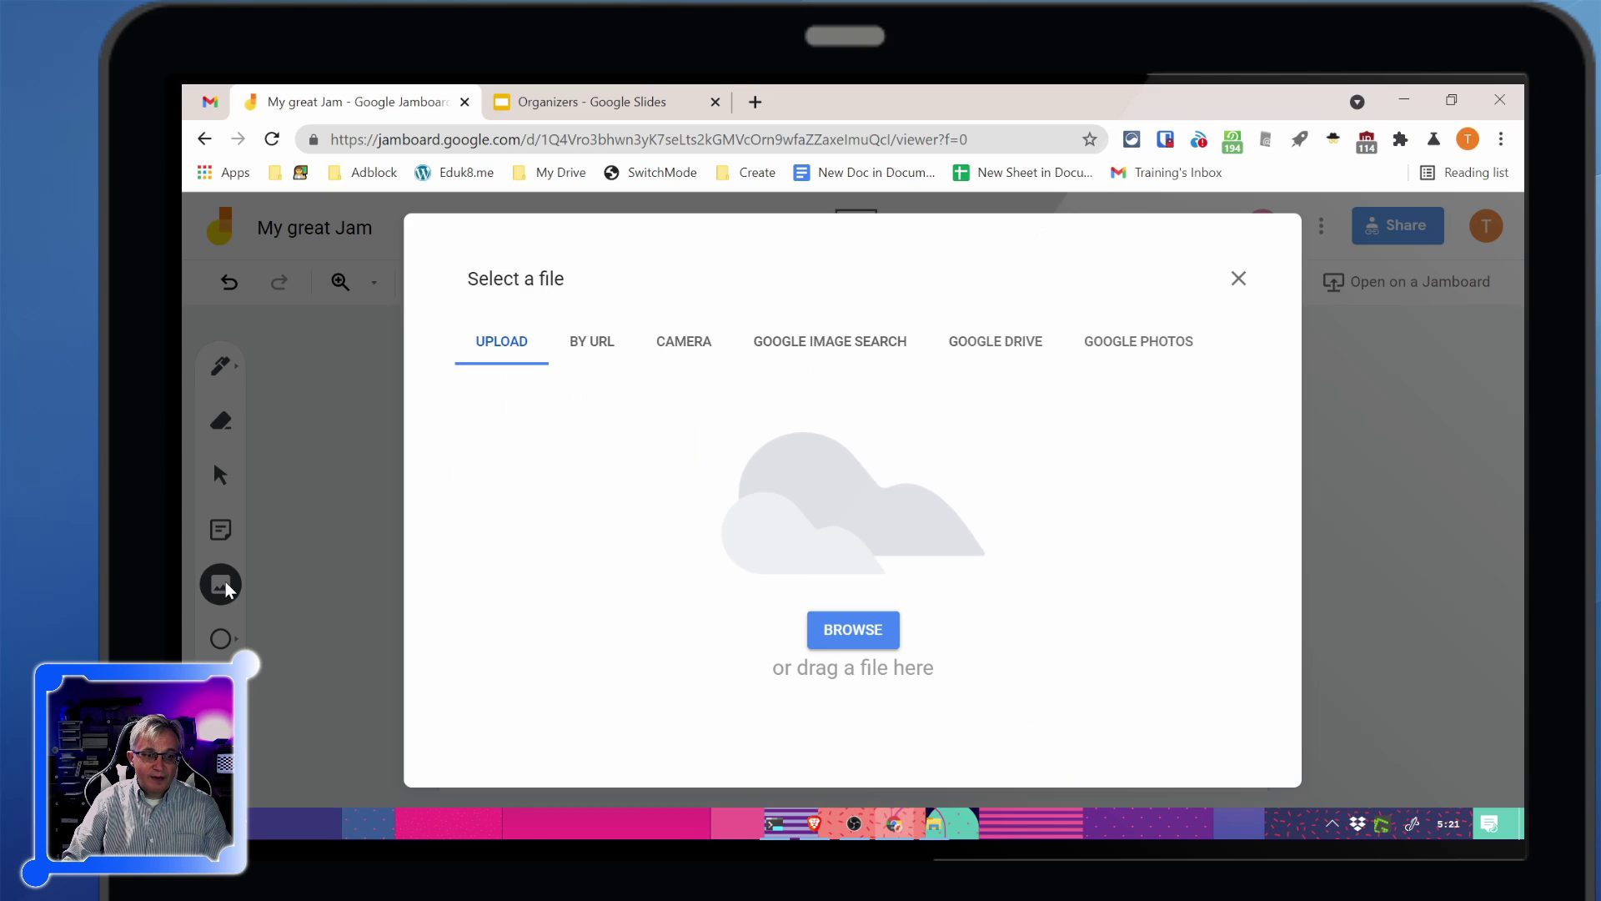
pyautogui.click(782, 363)
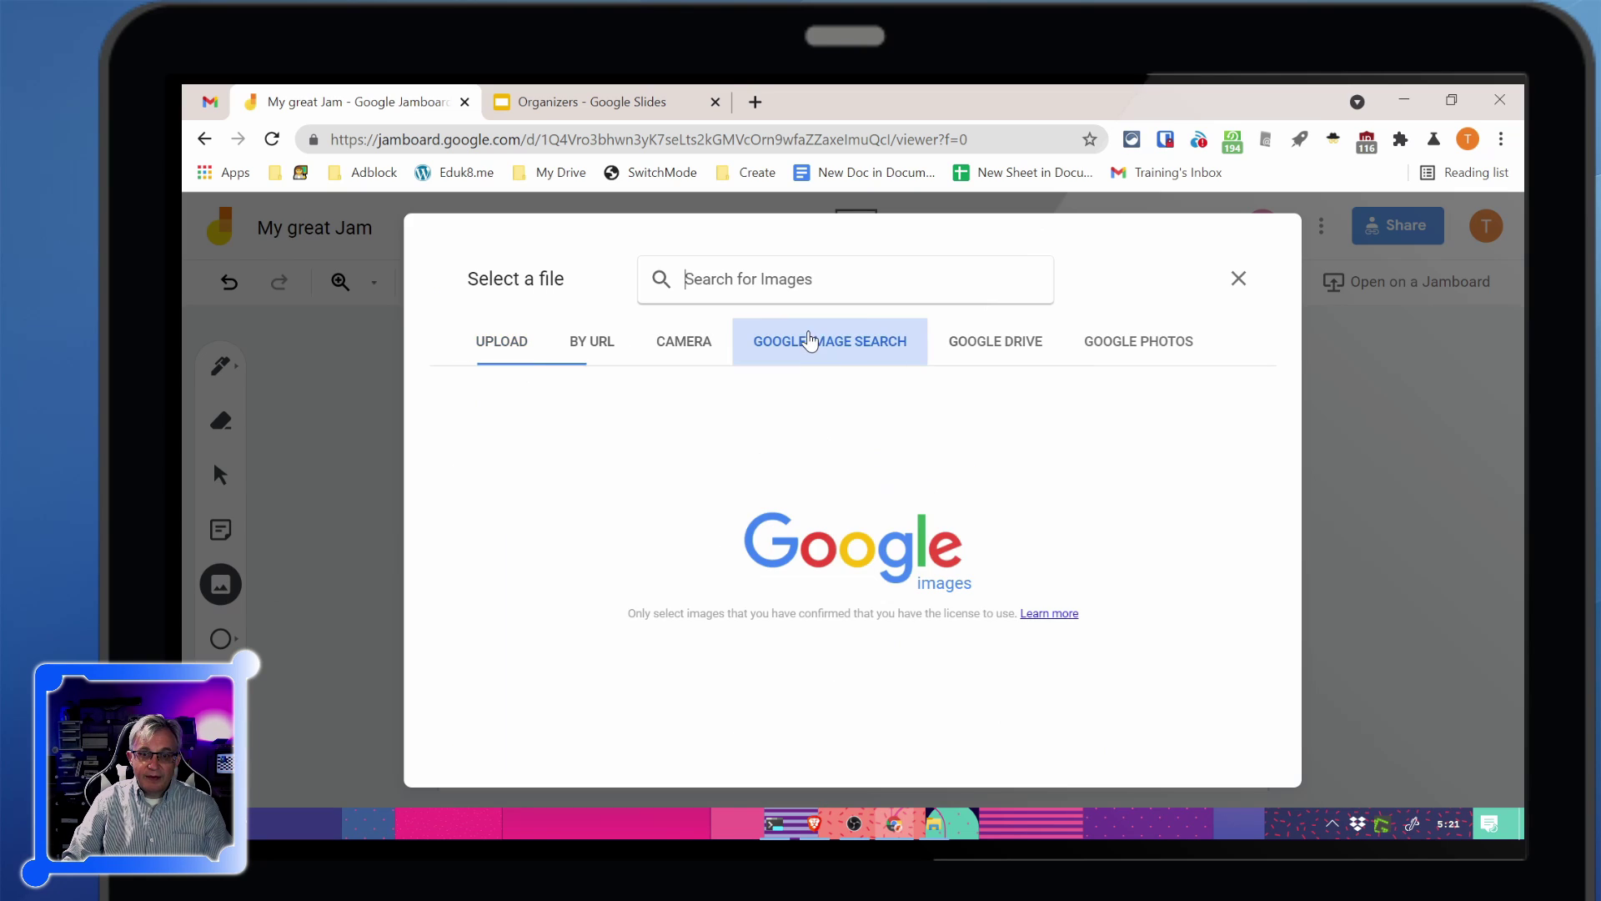
pyautogui.write('coin')
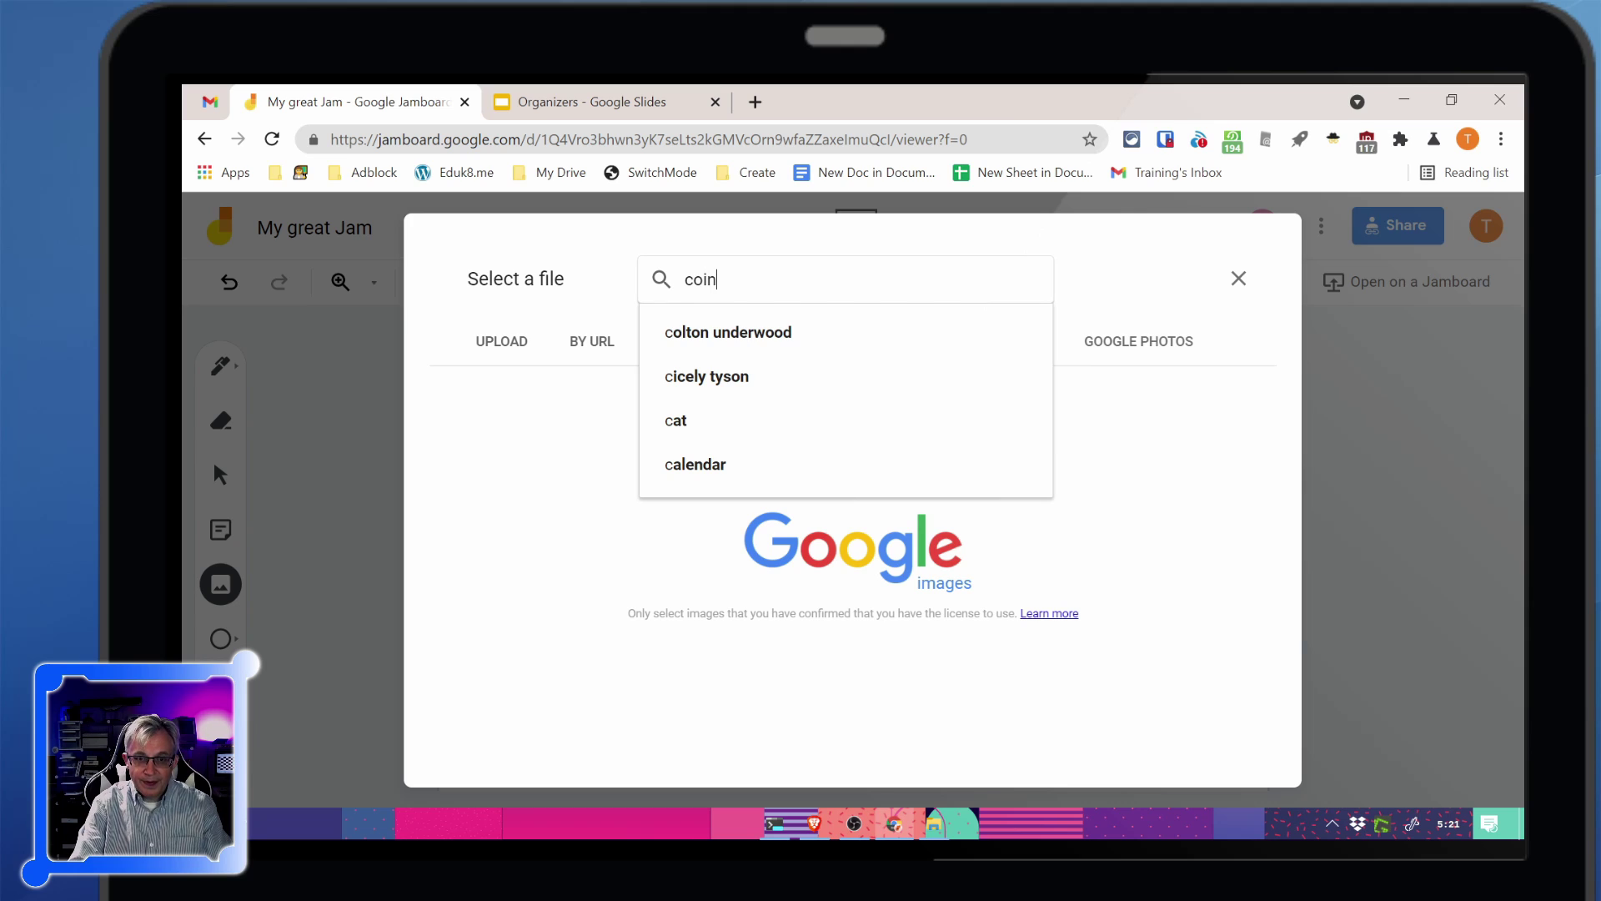
pyautogui.press('Return')
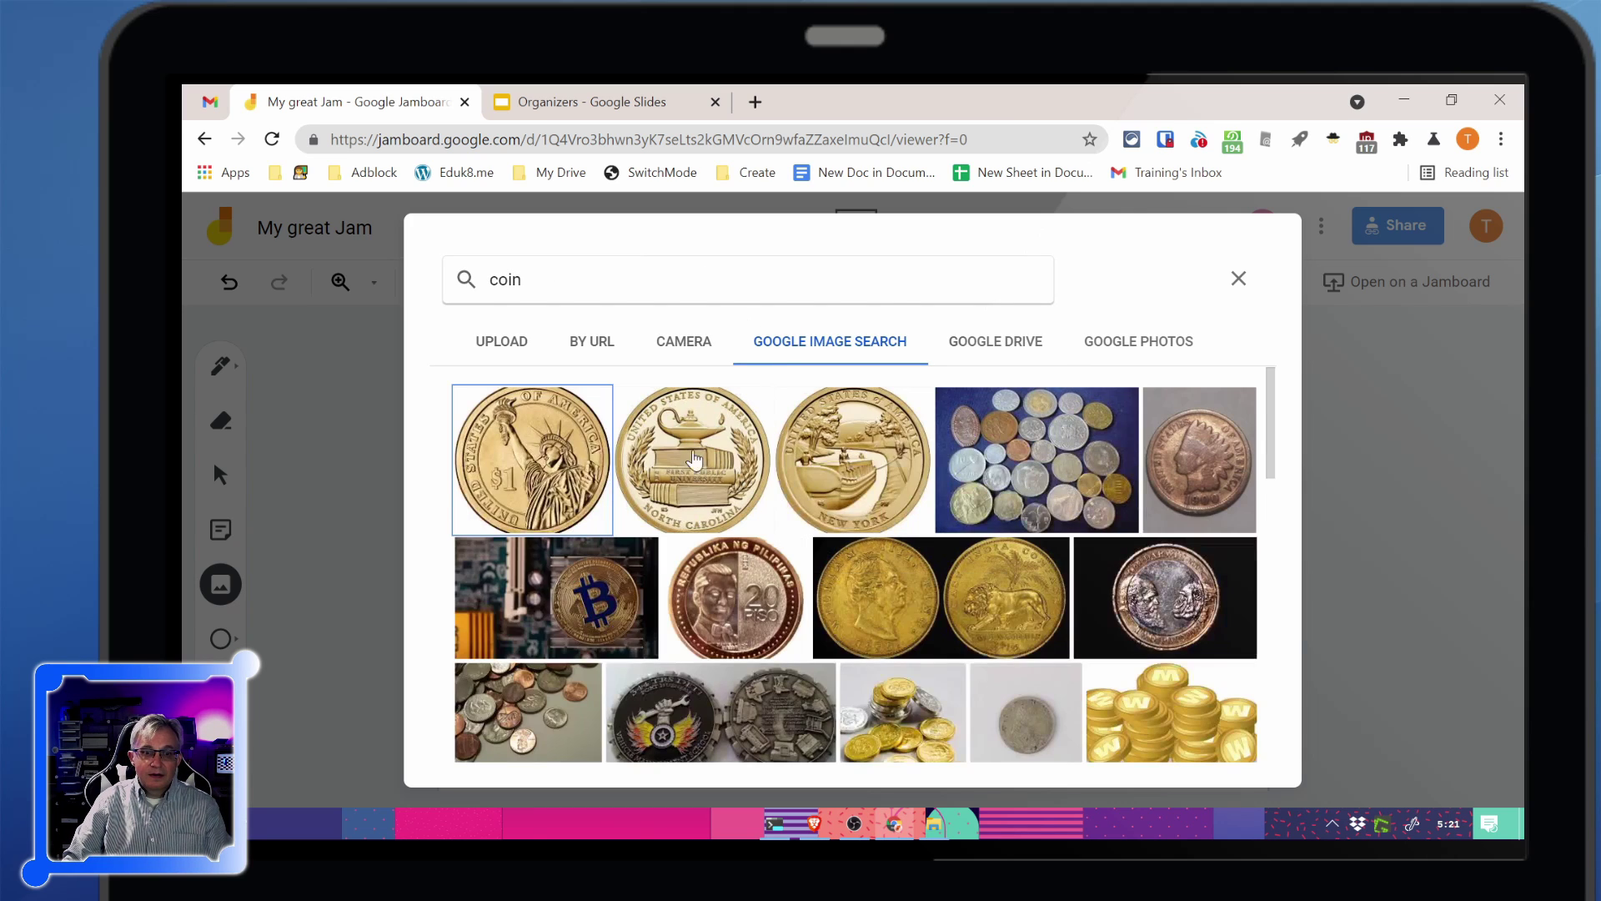
pyautogui.click(490, 482)
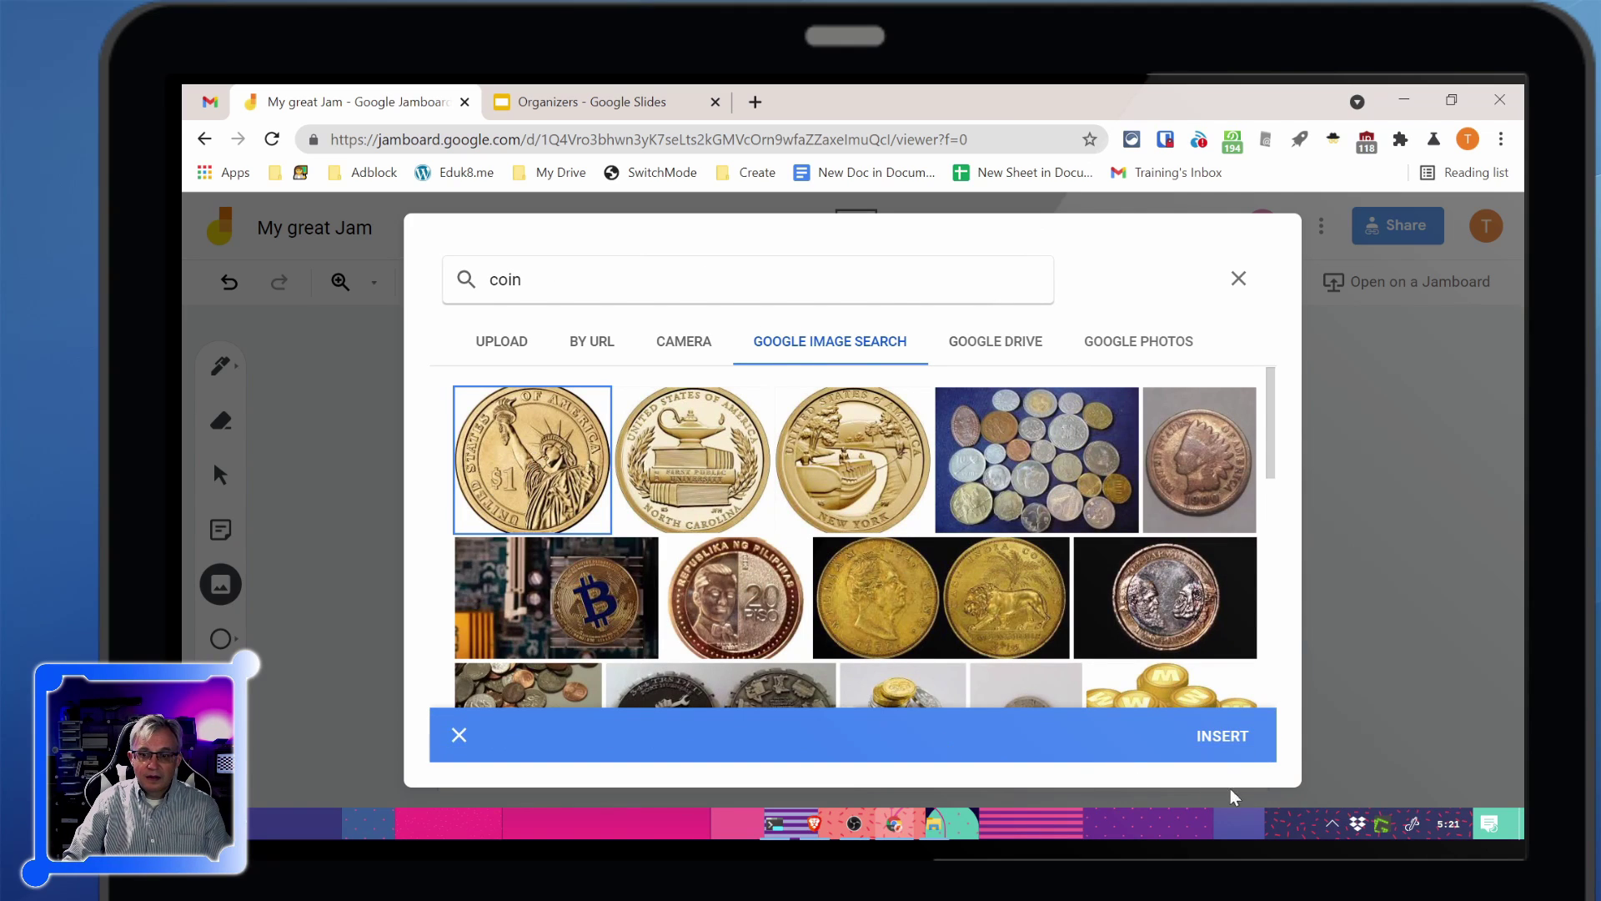
pyautogui.click(1225, 737)
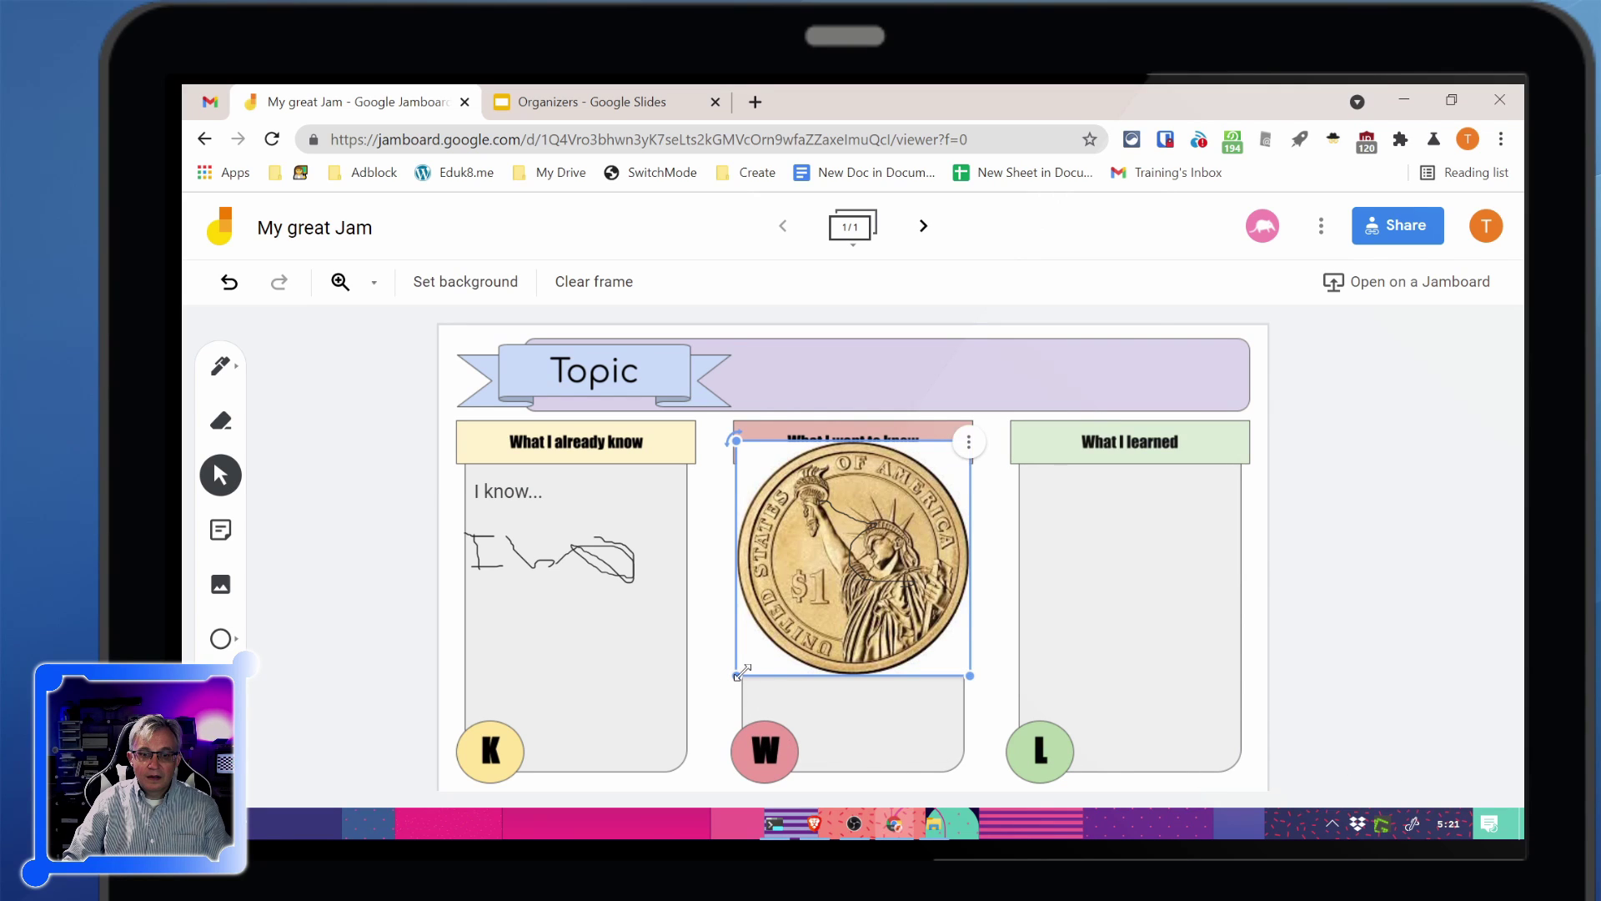
pyautogui.moveTo(742, 672); pyautogui.dragTo(1235, 548)
# - Duplicate the coin until there are four and spread them out within the "What I learned" column
pyautogui.click(1212, 524)
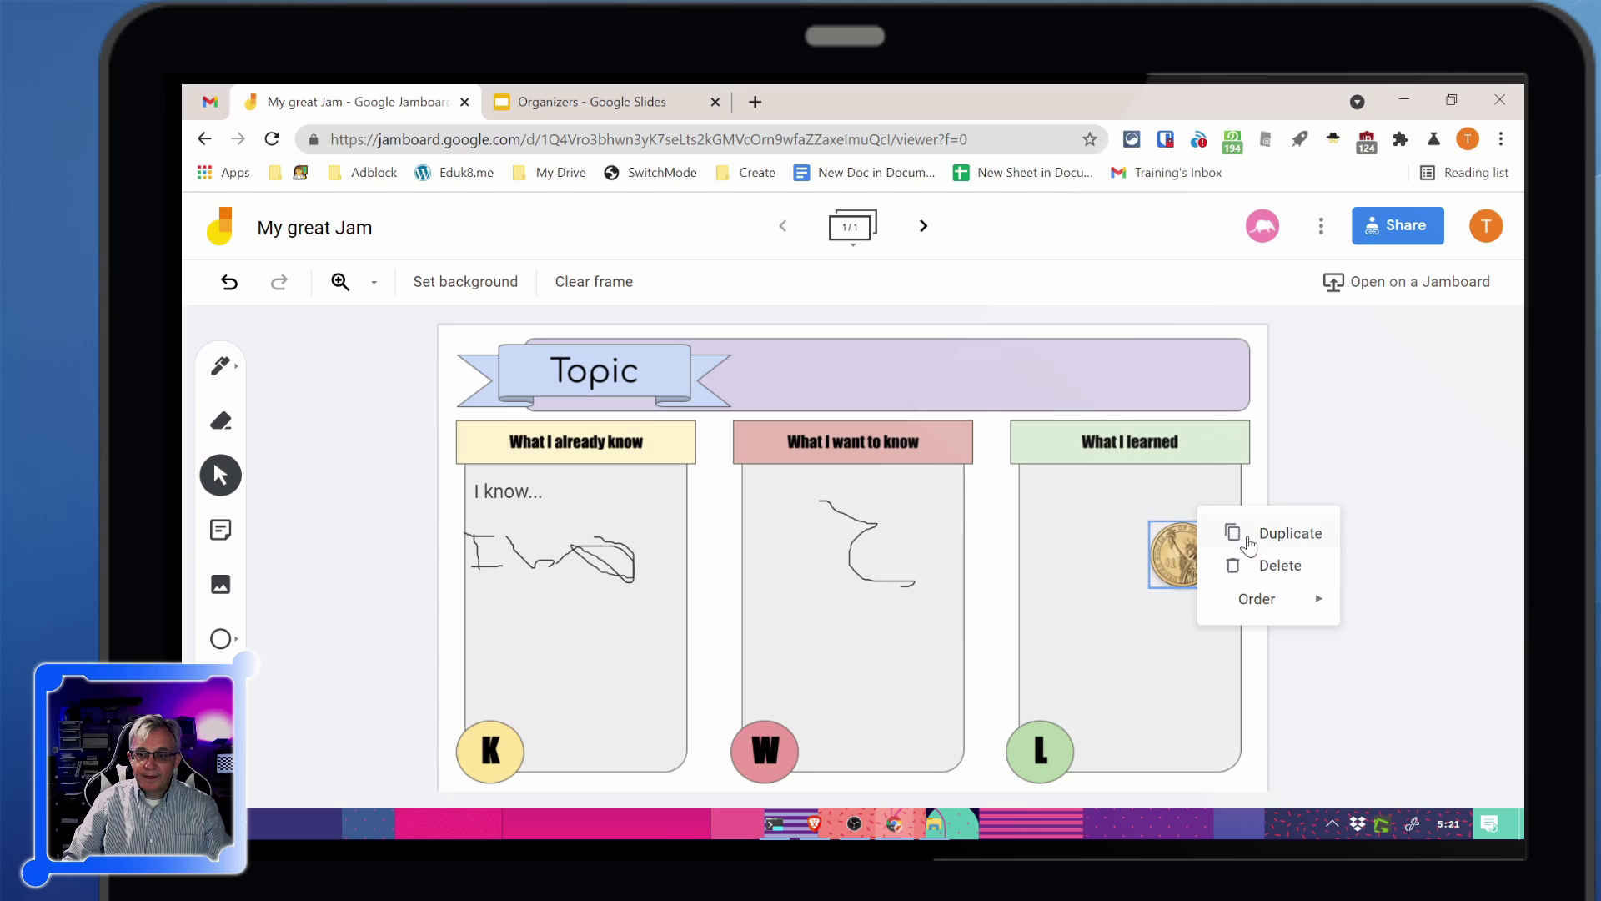
pyautogui.click(1234, 531)
pyautogui.click(1195, 547)
pyautogui.click(1216, 557)
pyautogui.moveTo(1189, 601); pyautogui.dragTo(1186, 696)
pyautogui.click(1148, 577)
pyautogui.hotkey('ctrl', 'd')
pyautogui.moveTo(1144, 578); pyautogui.dragTo(1099, 662)
pyautogui.click(1178, 536)
pyautogui.moveTo(1179, 536); pyautogui.dragTo(1107, 567)
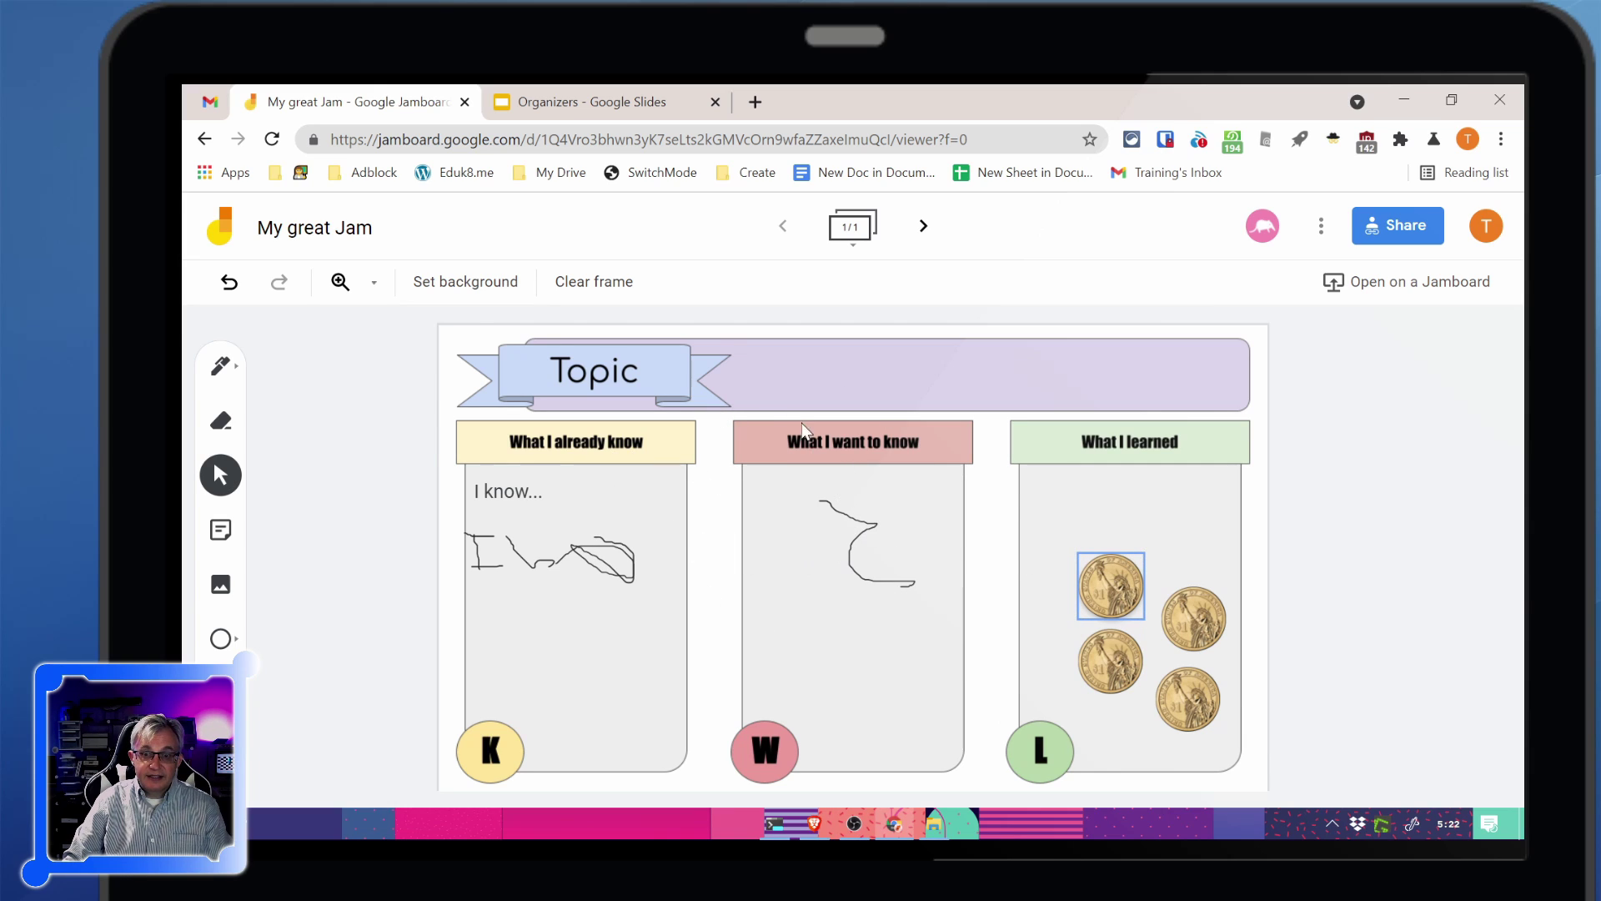
# - Move three of the coins from the "What I learned" column into the "What I want to know" column
pyautogui.click(1116, 590)
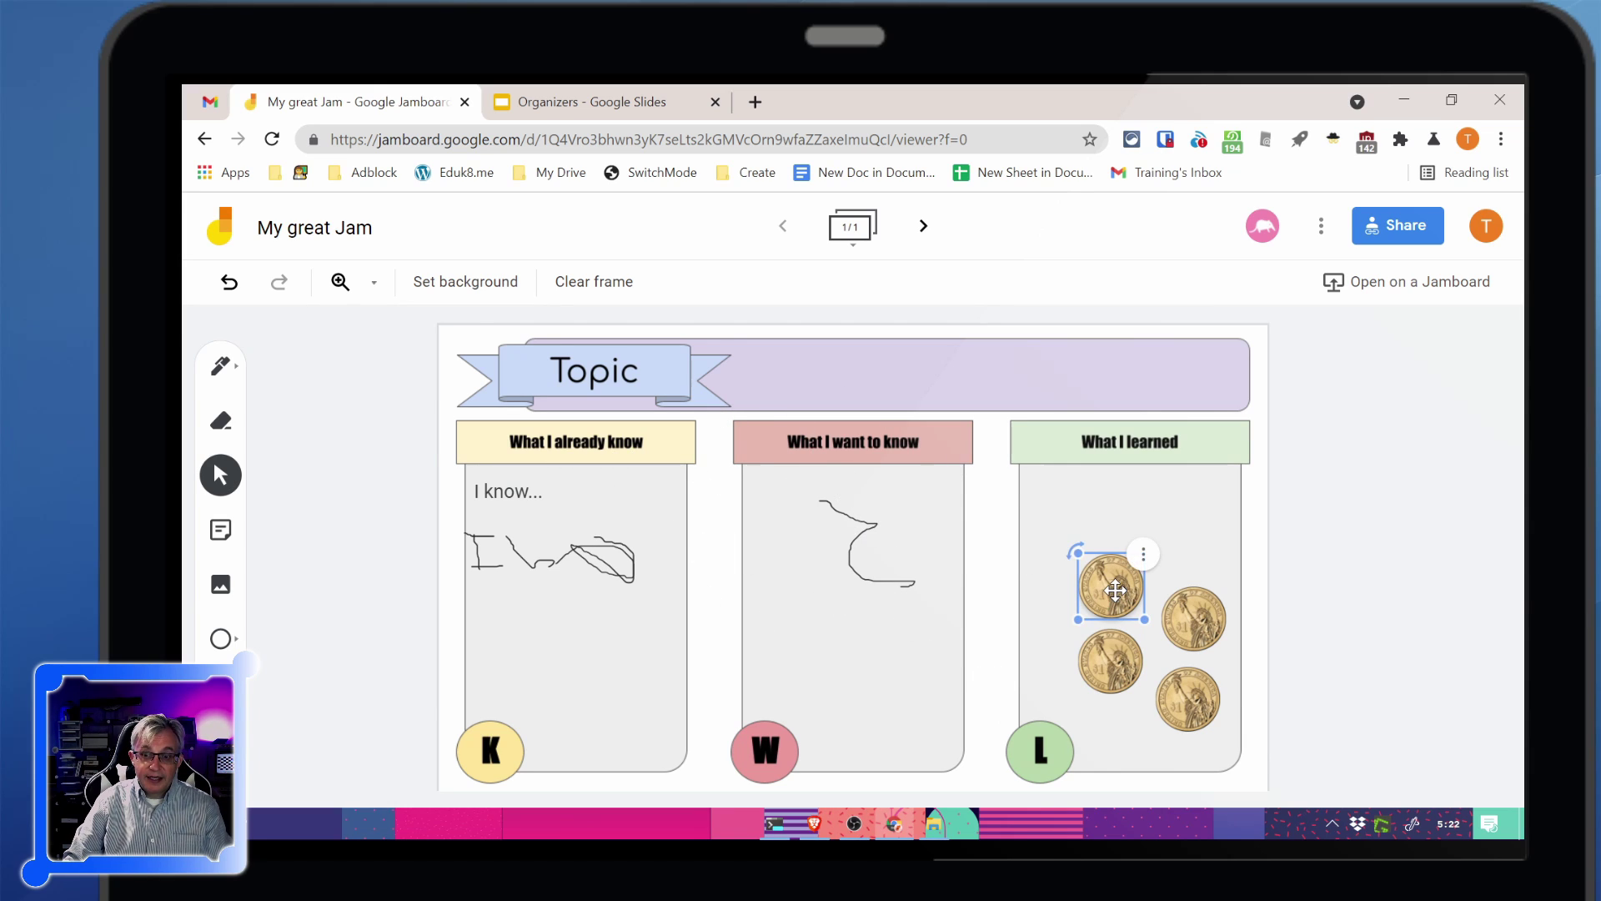
pyautogui.moveTo(1116, 590); pyautogui.dragTo(785, 606)
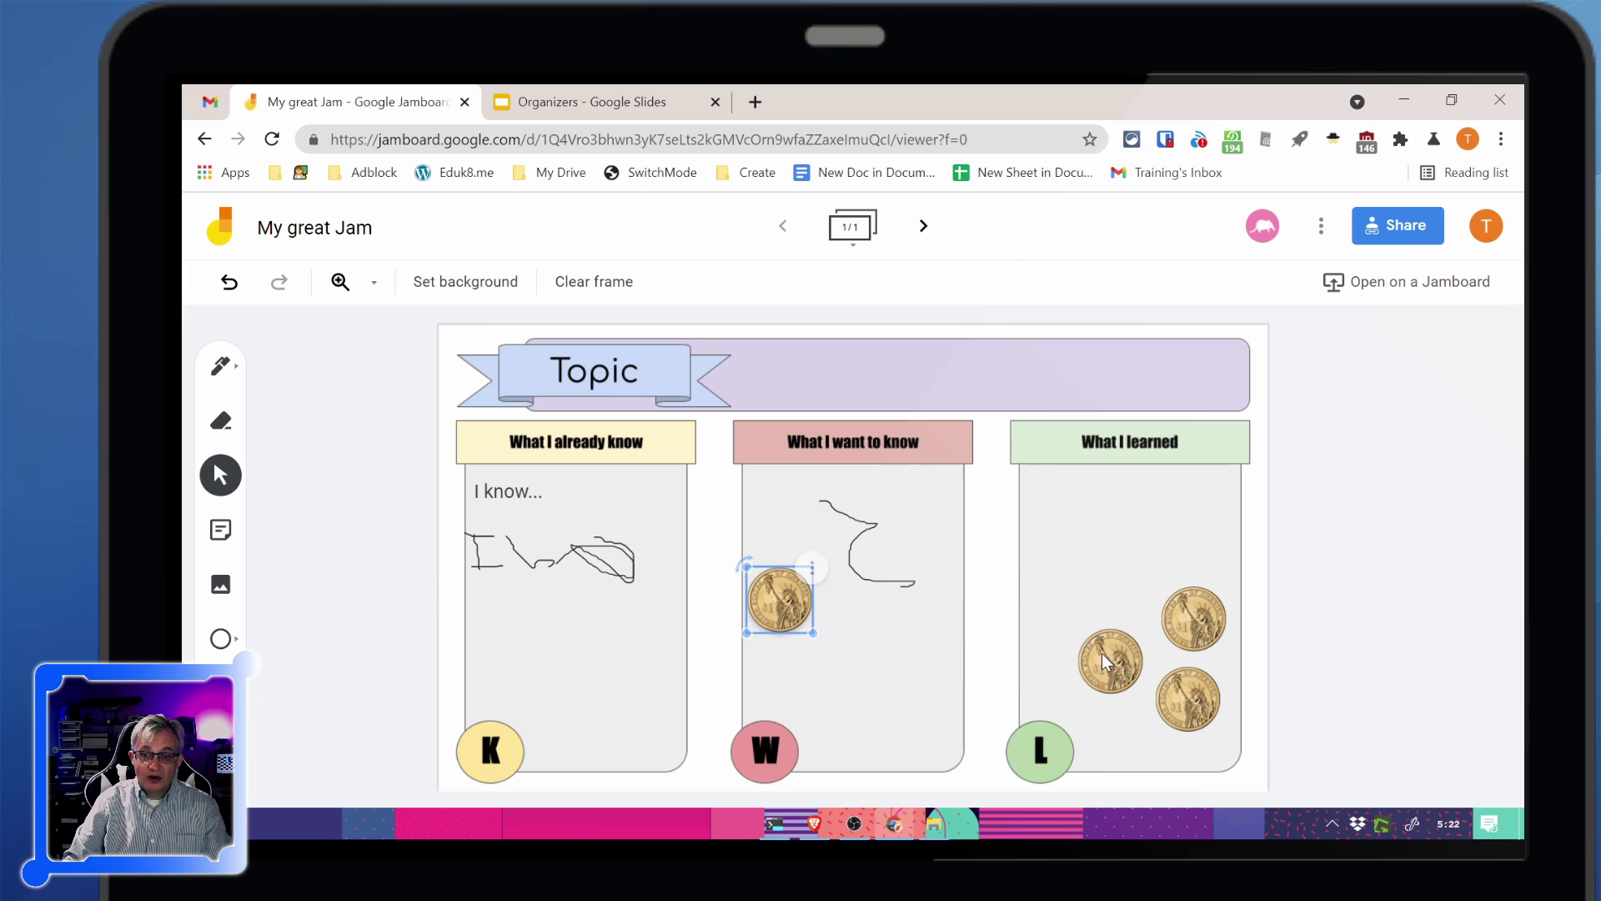
pyautogui.moveTo(1102, 653); pyautogui.dragTo(800, 663)
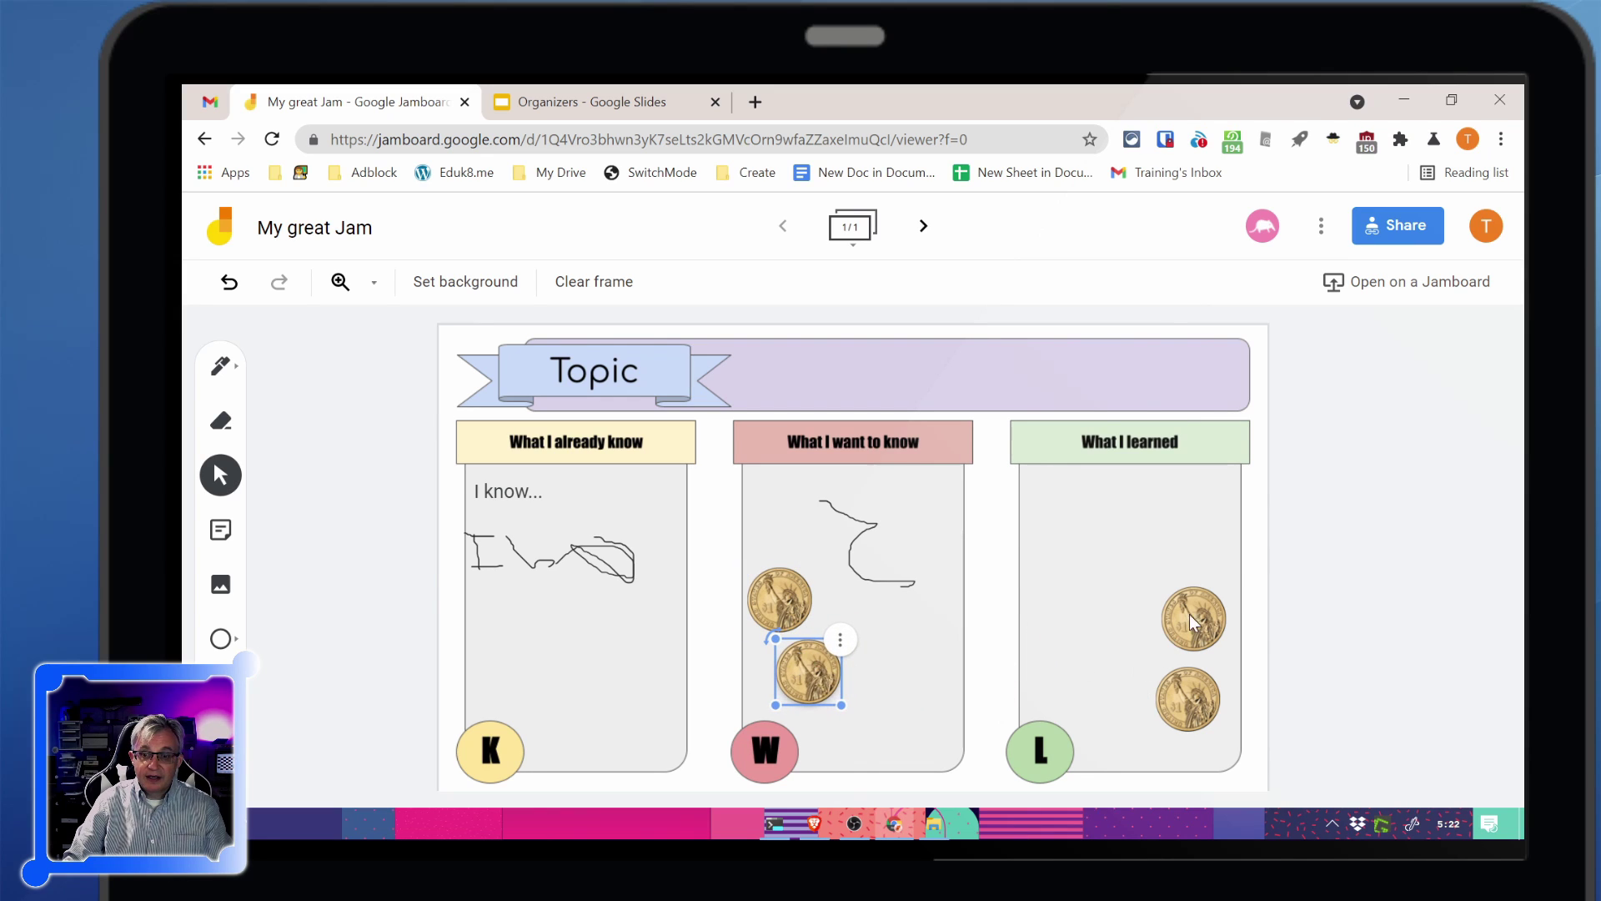
pyautogui.moveTo(1189, 614); pyautogui.dragTo(900, 677)
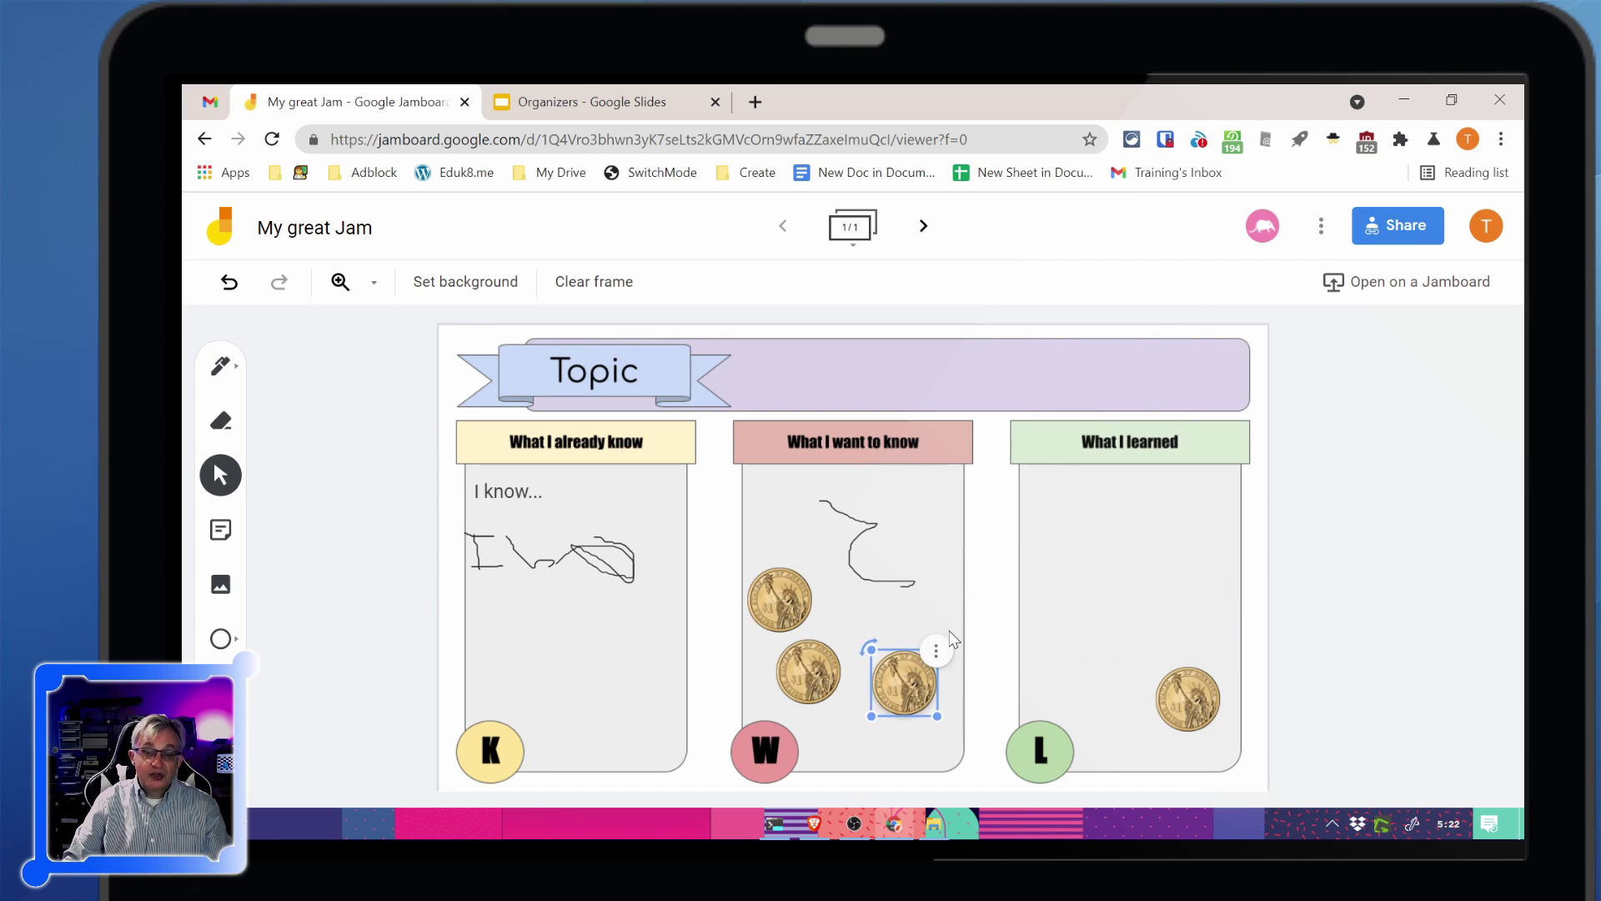